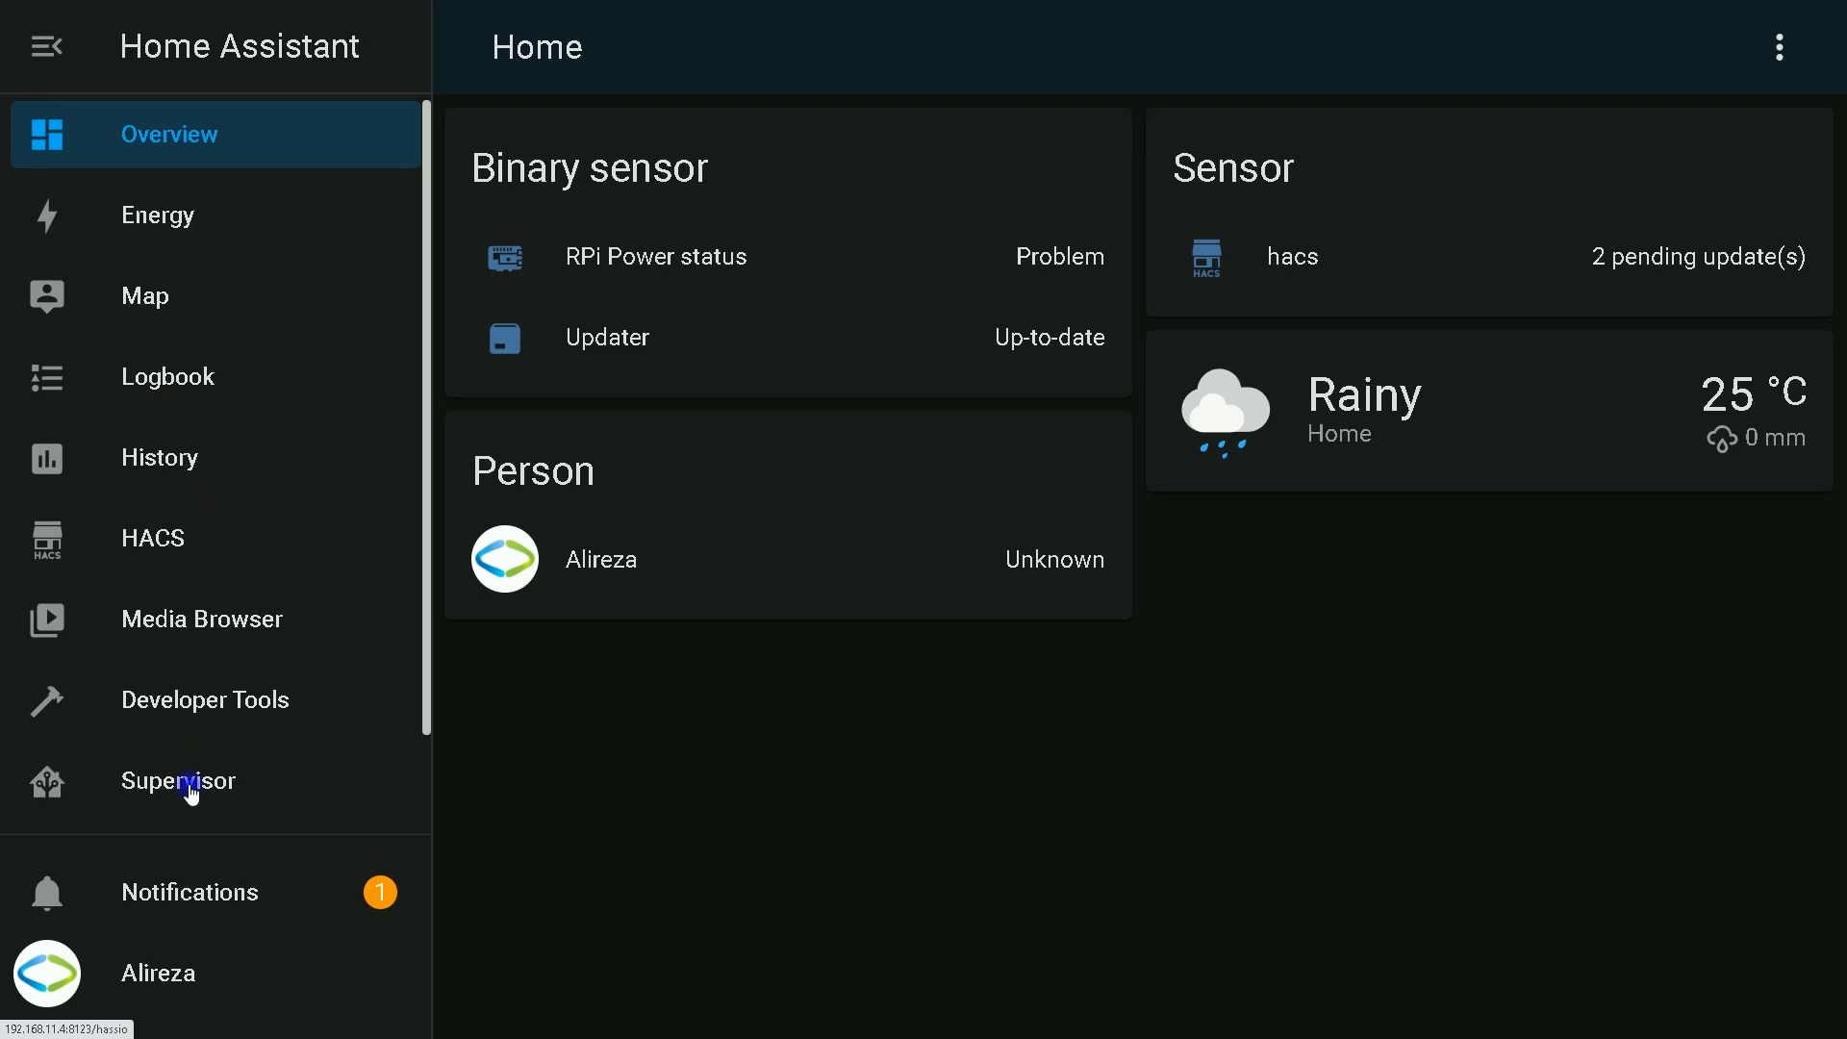
Step: Open the ESPHome add-on's web UI from Supervisor and open esp32.yaml for editing
left_click(190, 787)
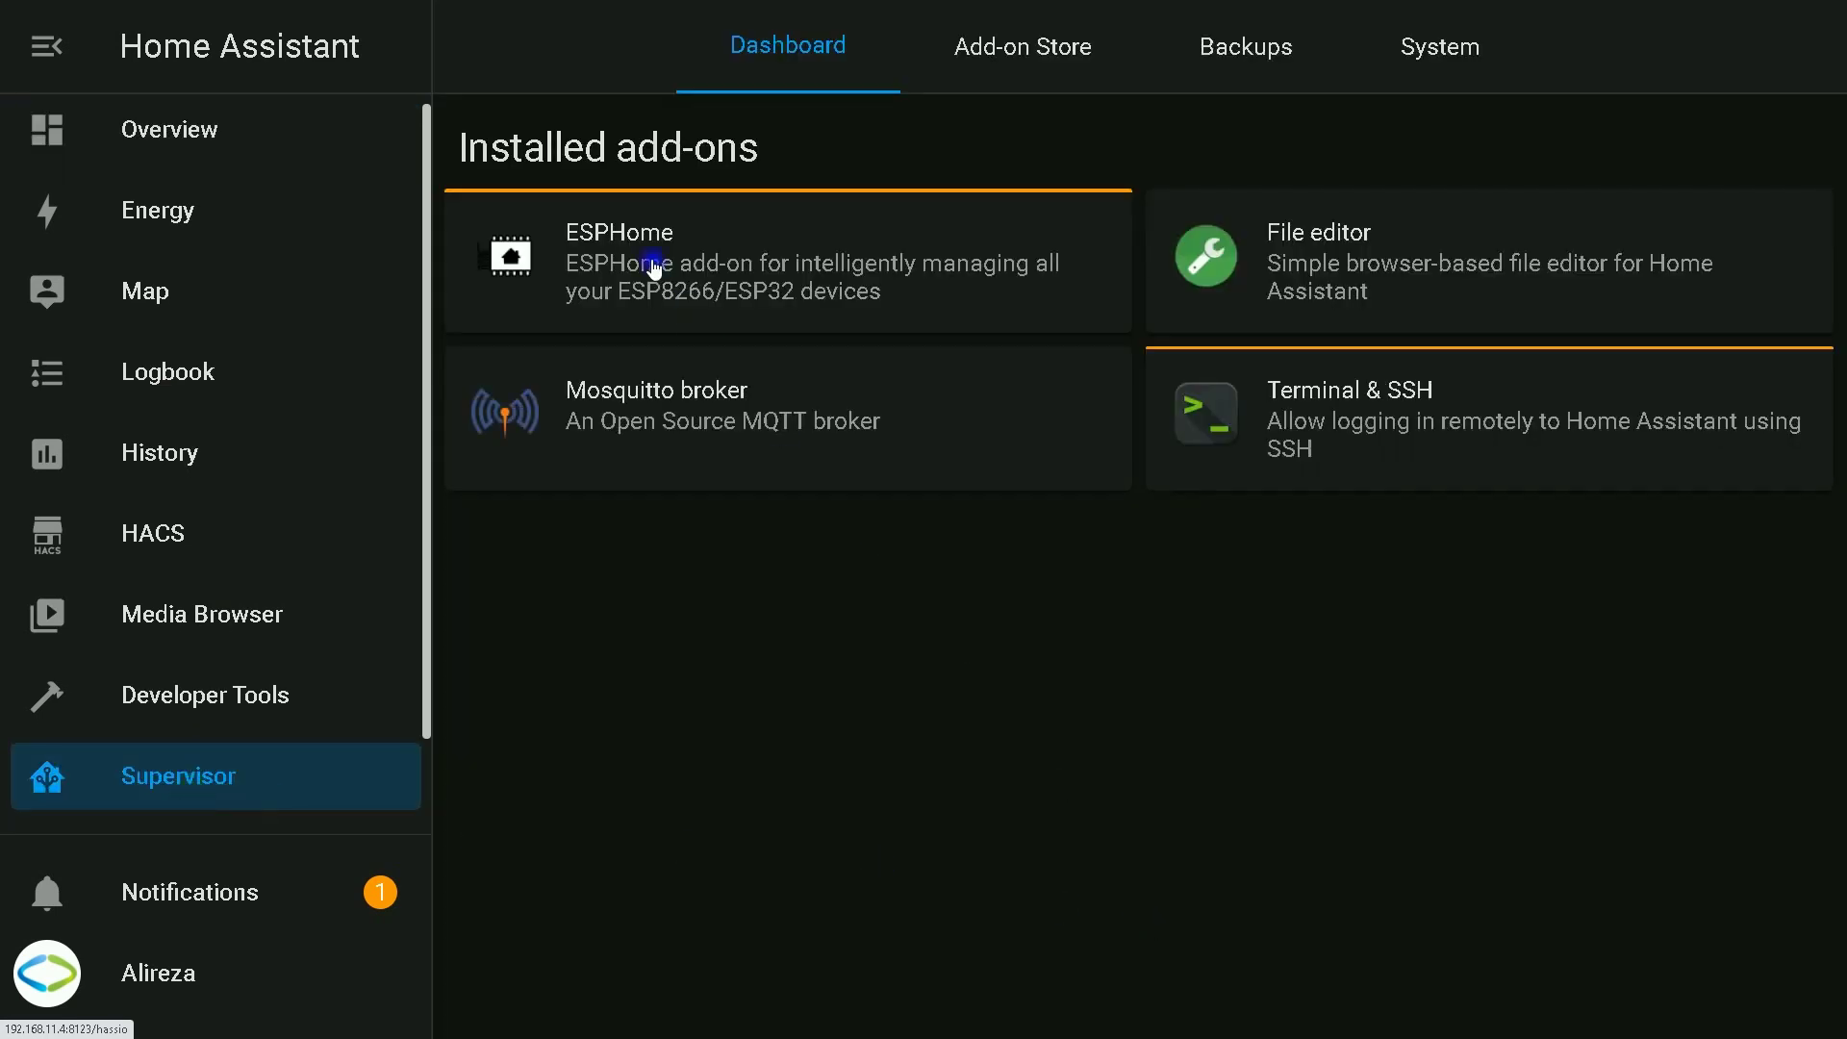
left_click(650, 256)
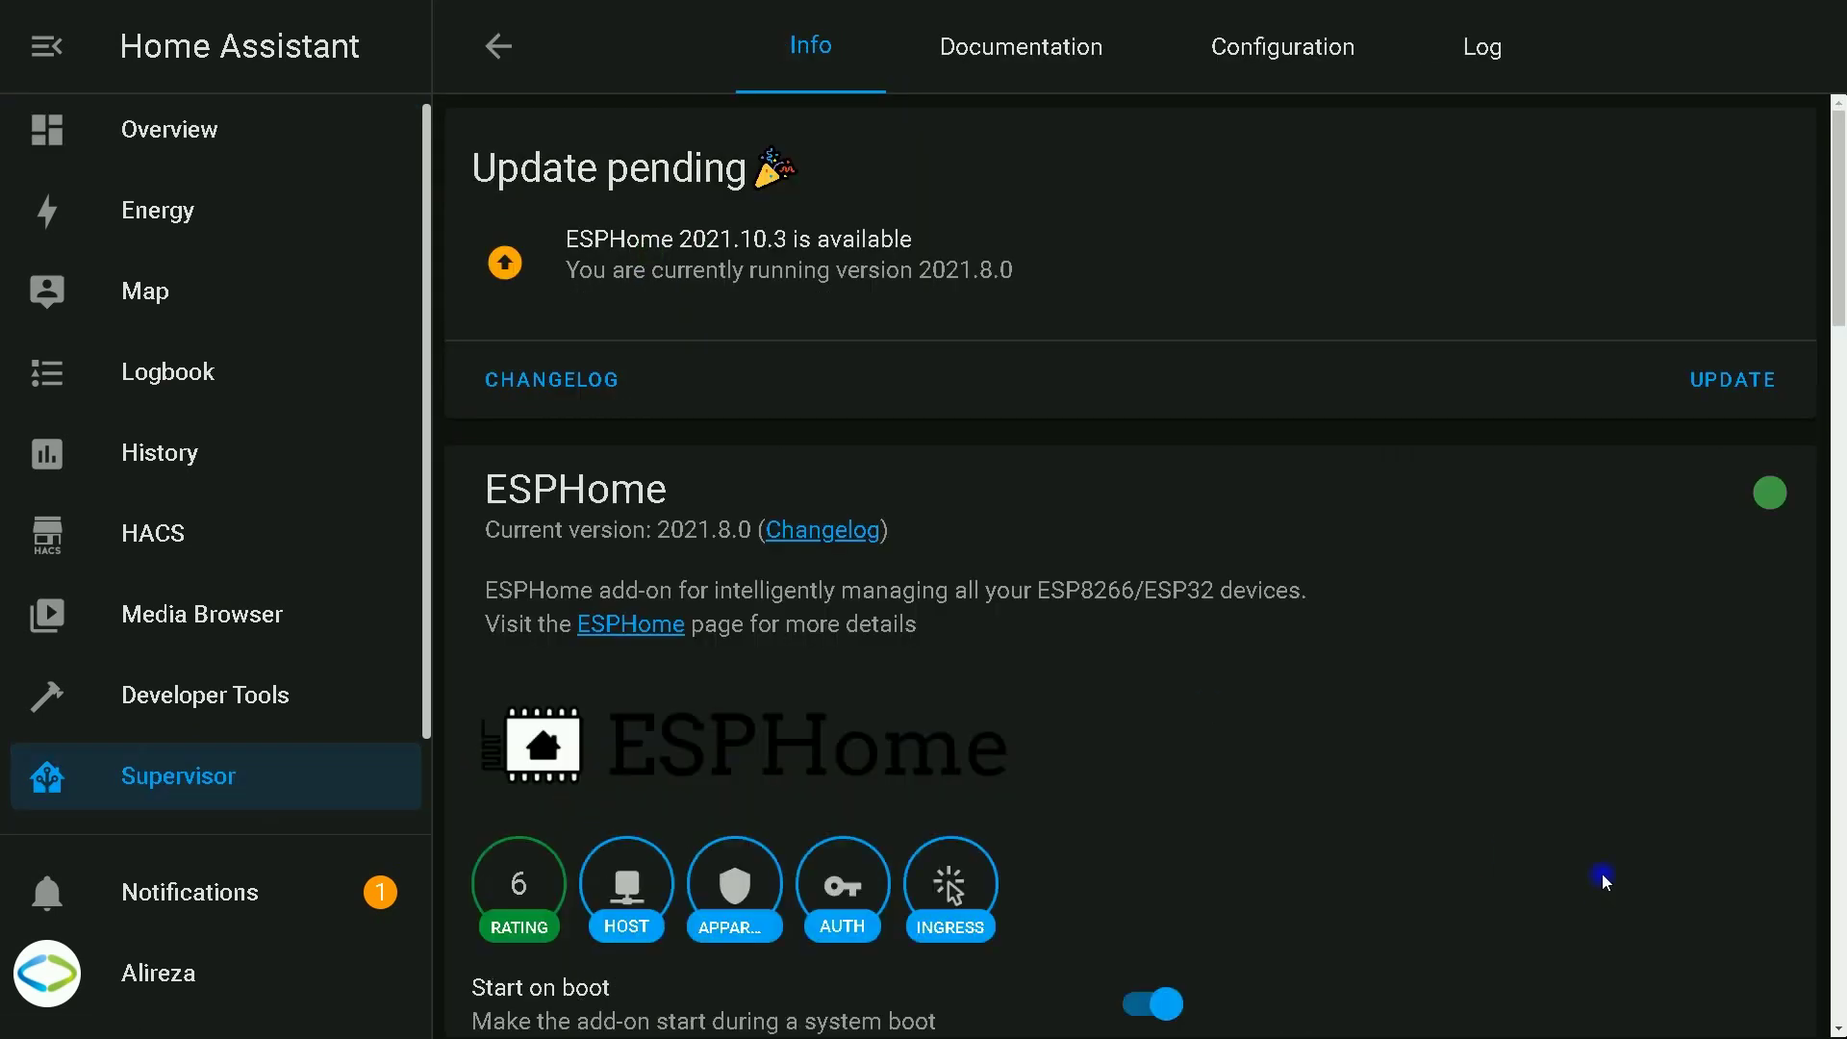
scroll(1452, 771, "down", 6)
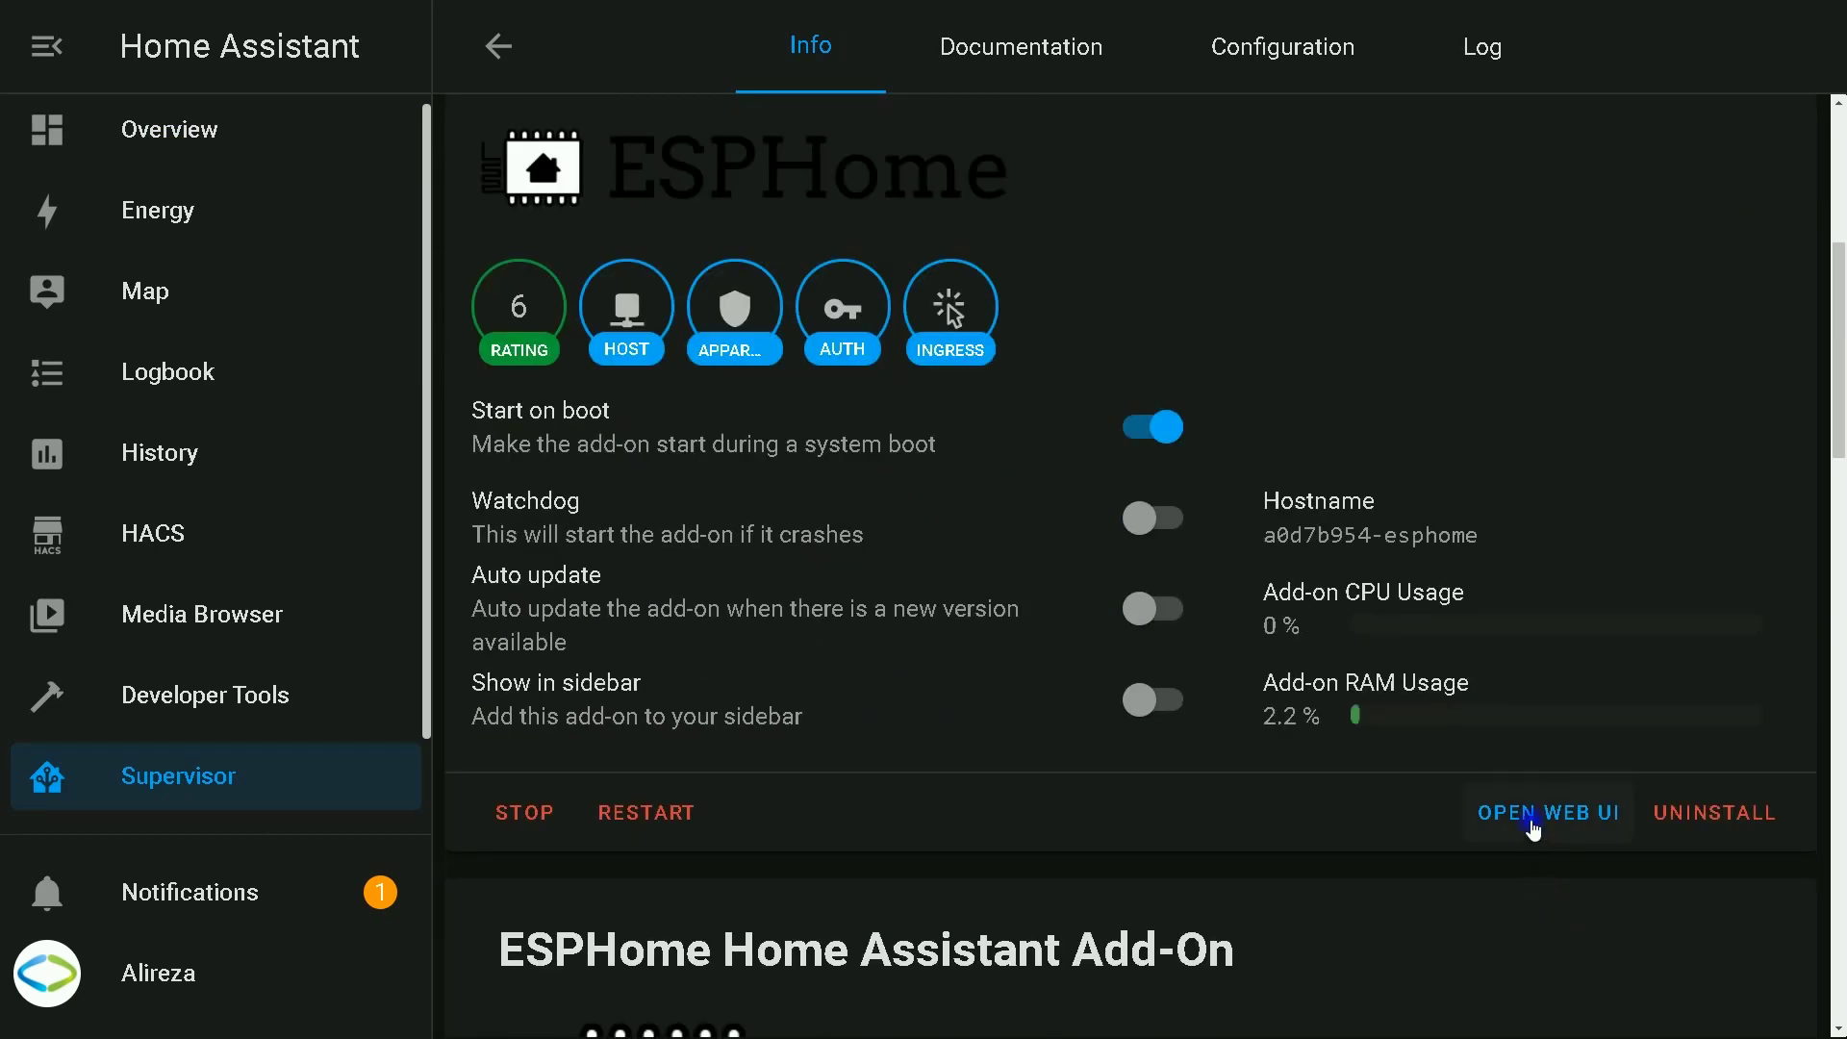
left_click(1534, 829)
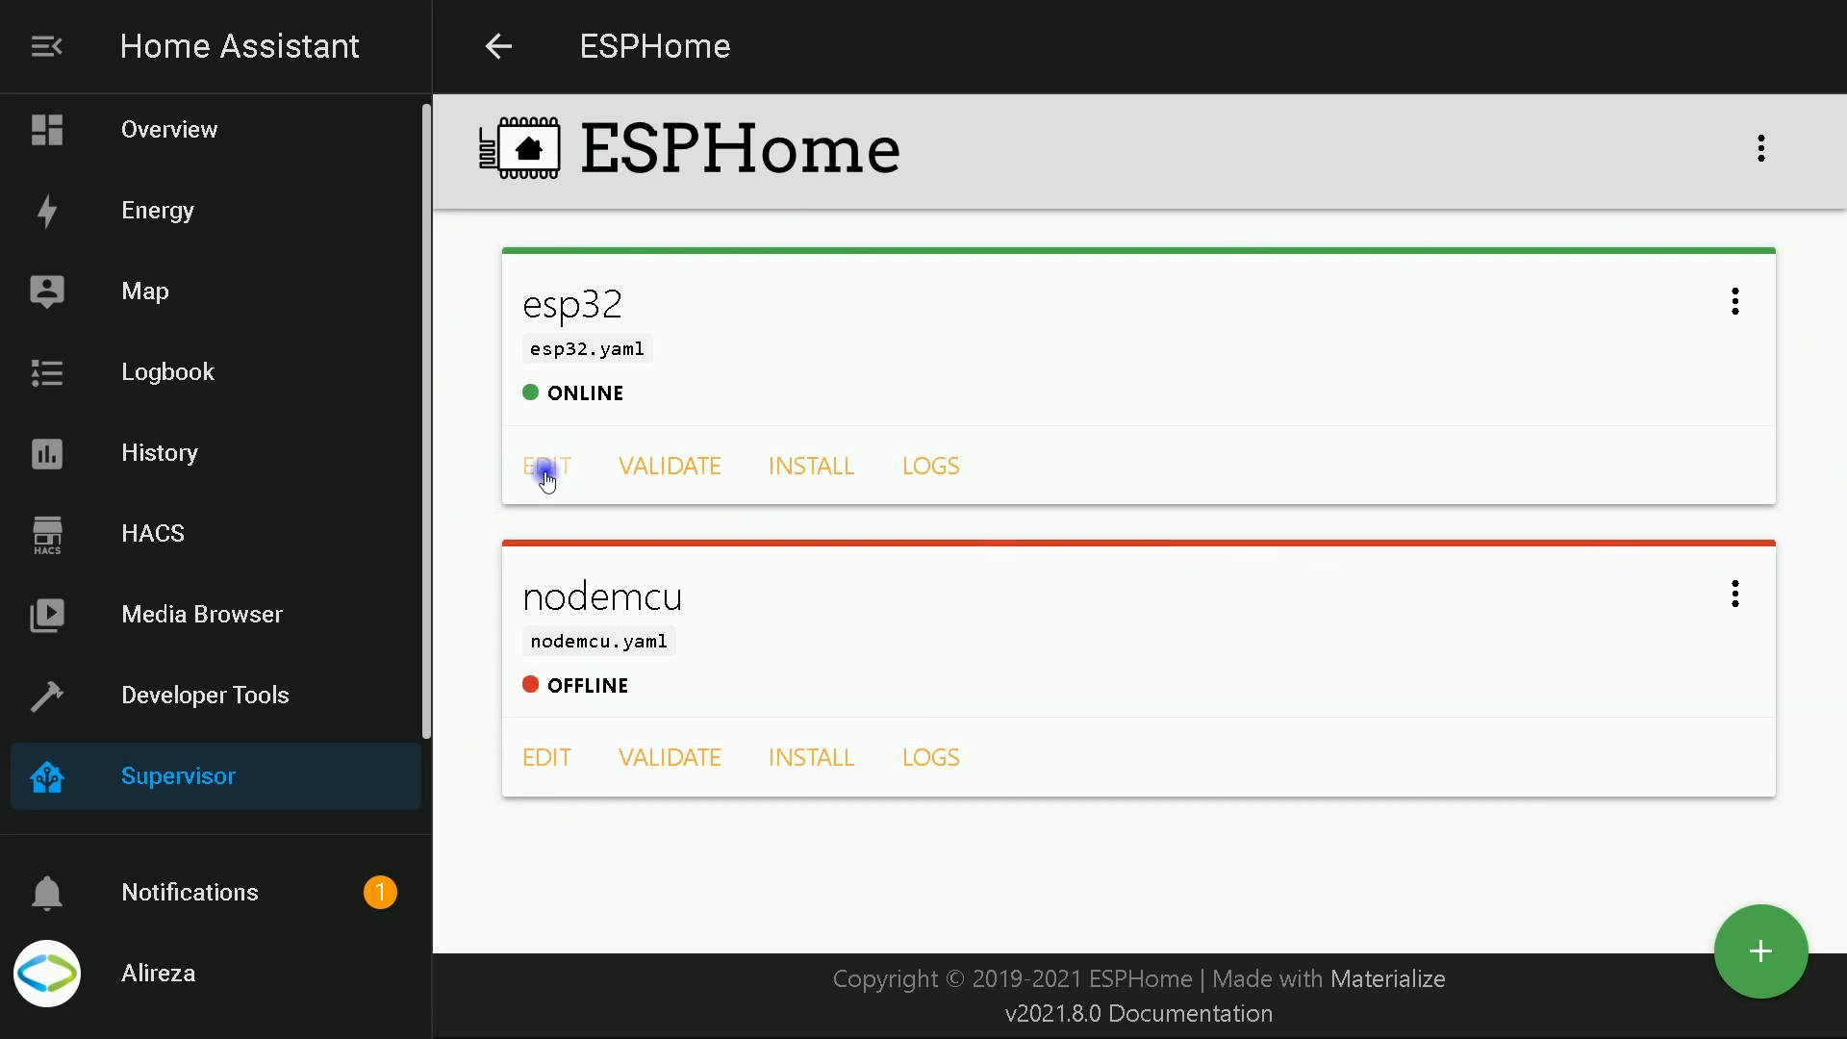
left_click(546, 468)
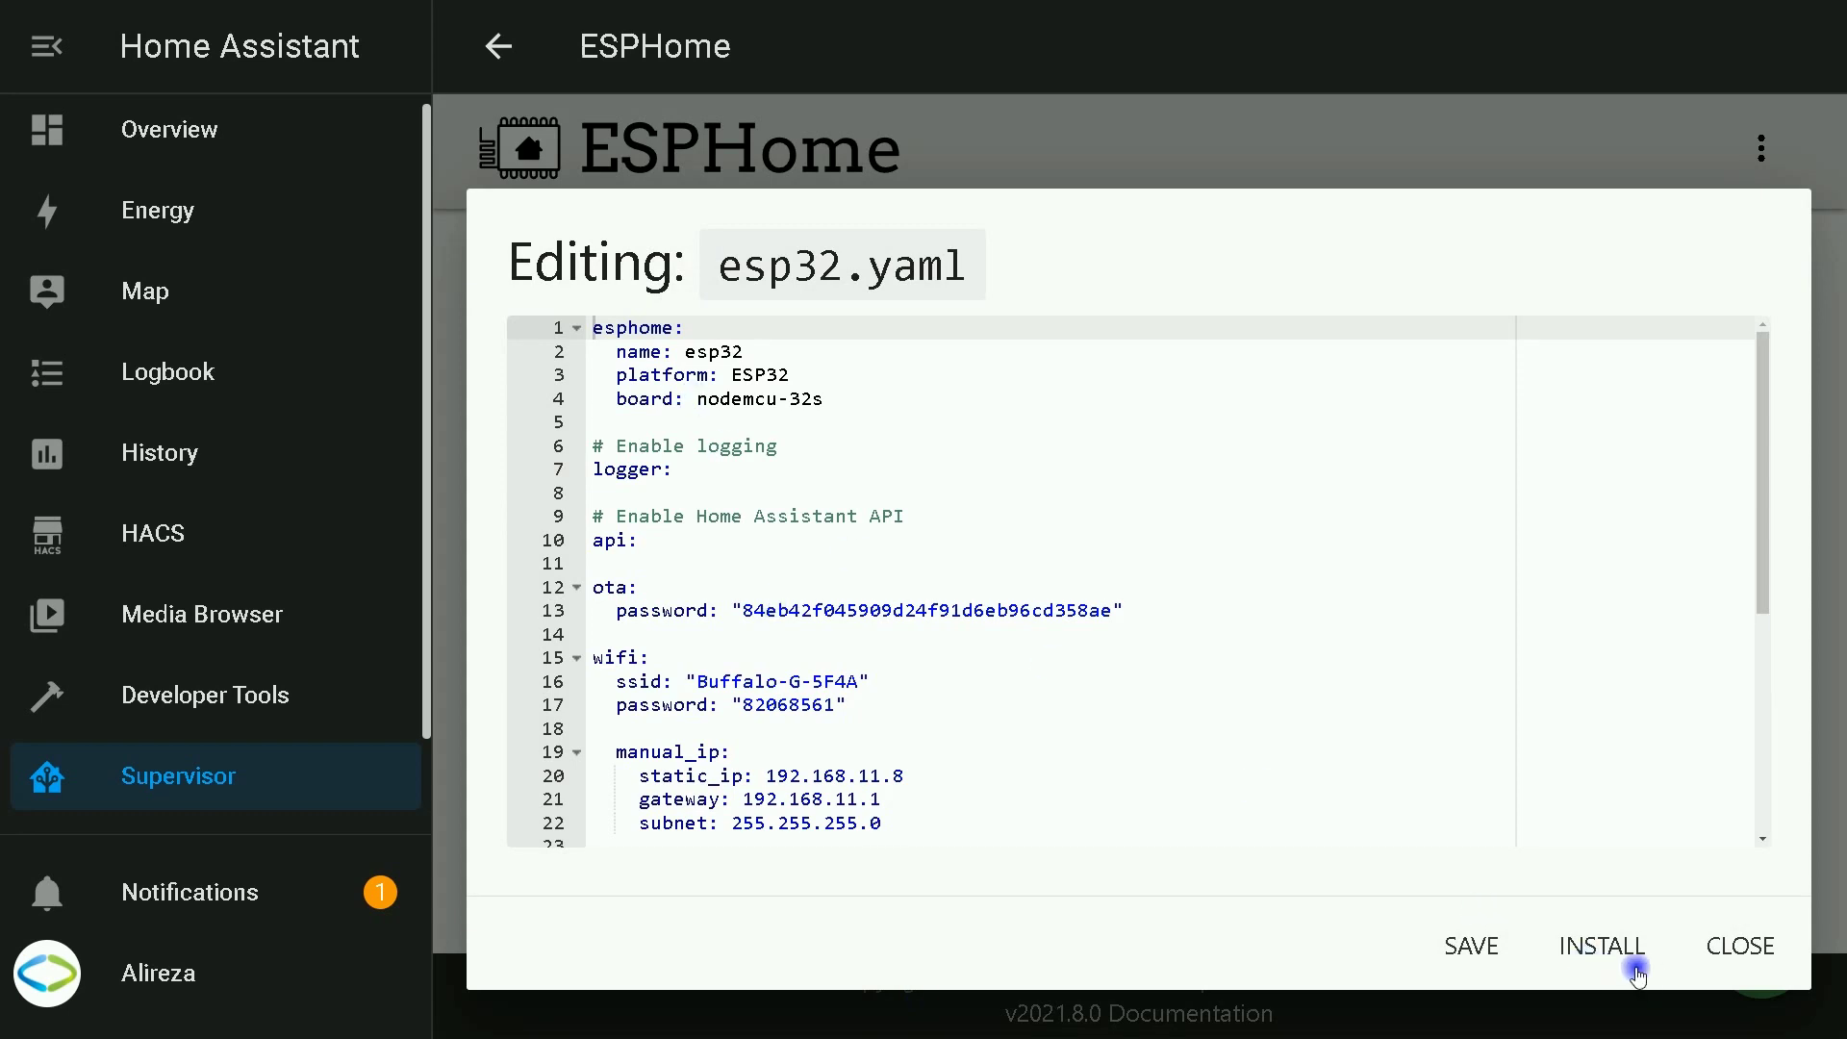
Step: Paste the thermostat YAML (sensor, gpio switch, interval, climate) into esp32.yaml after captive_portal
scroll(1259, 668, "down", 4)
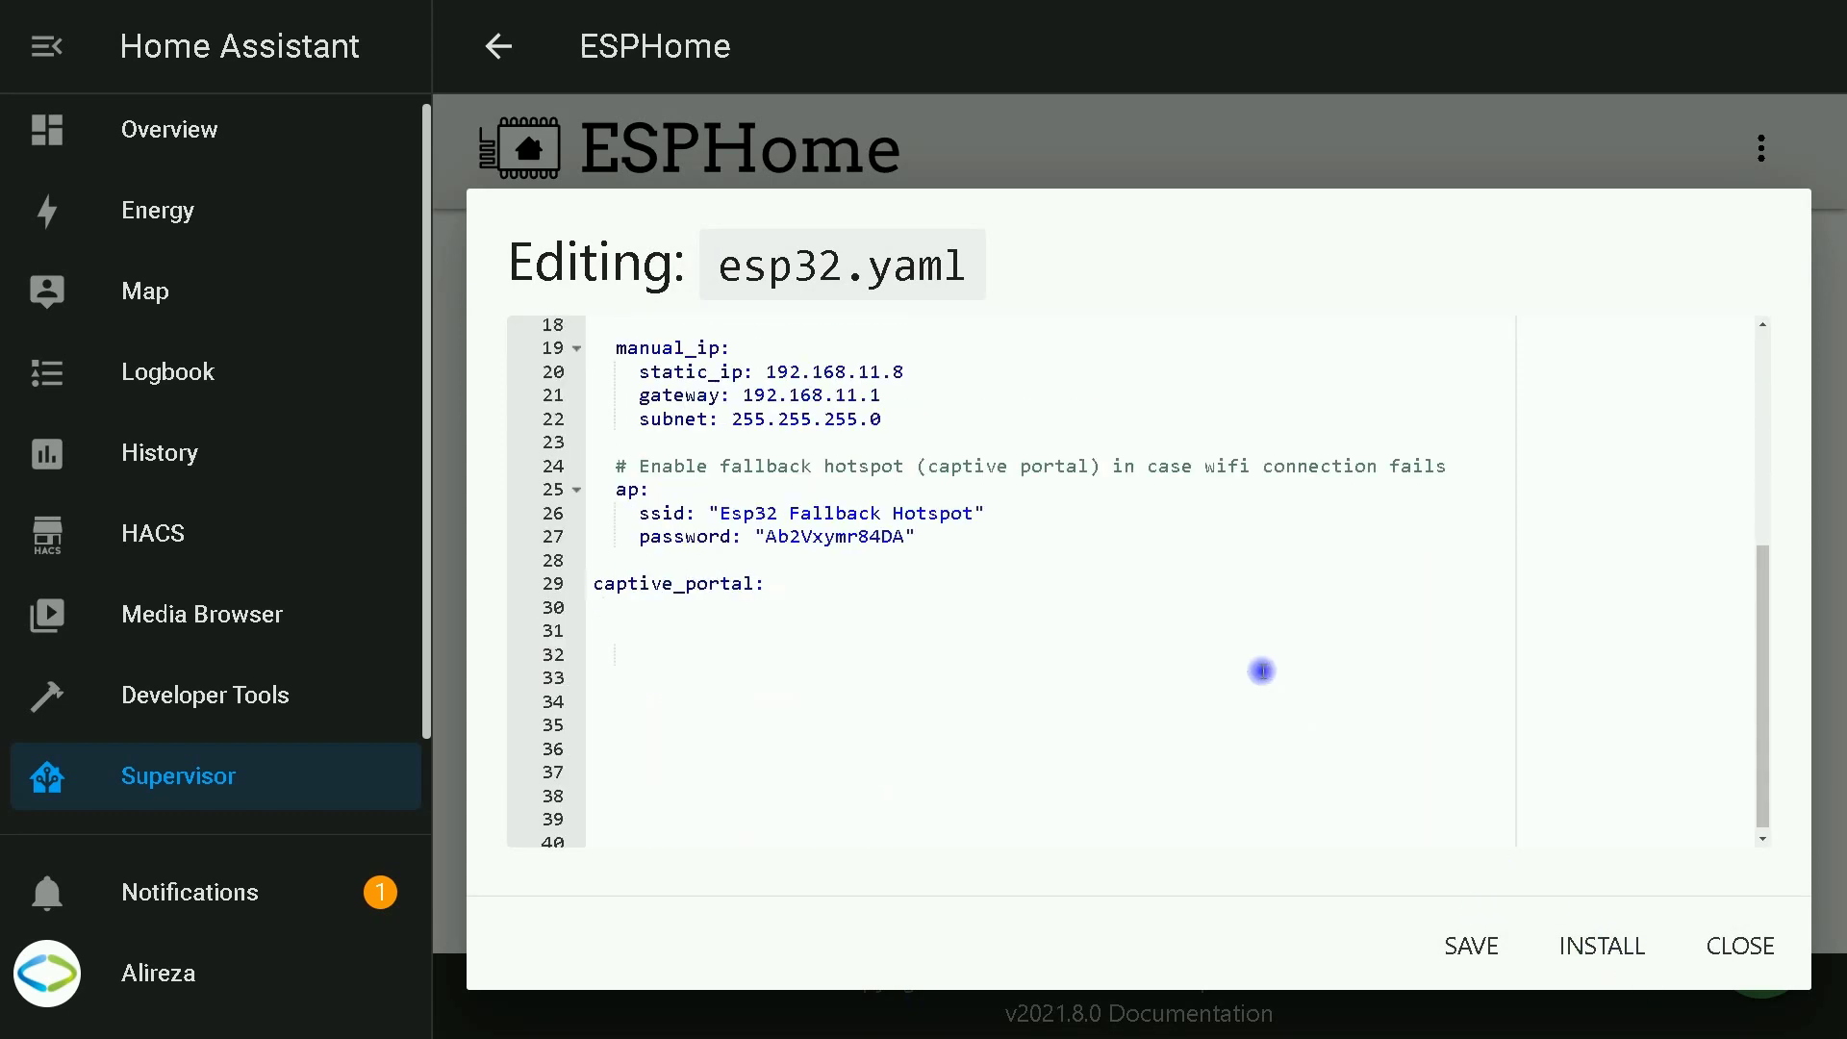
left_click(835, 587)
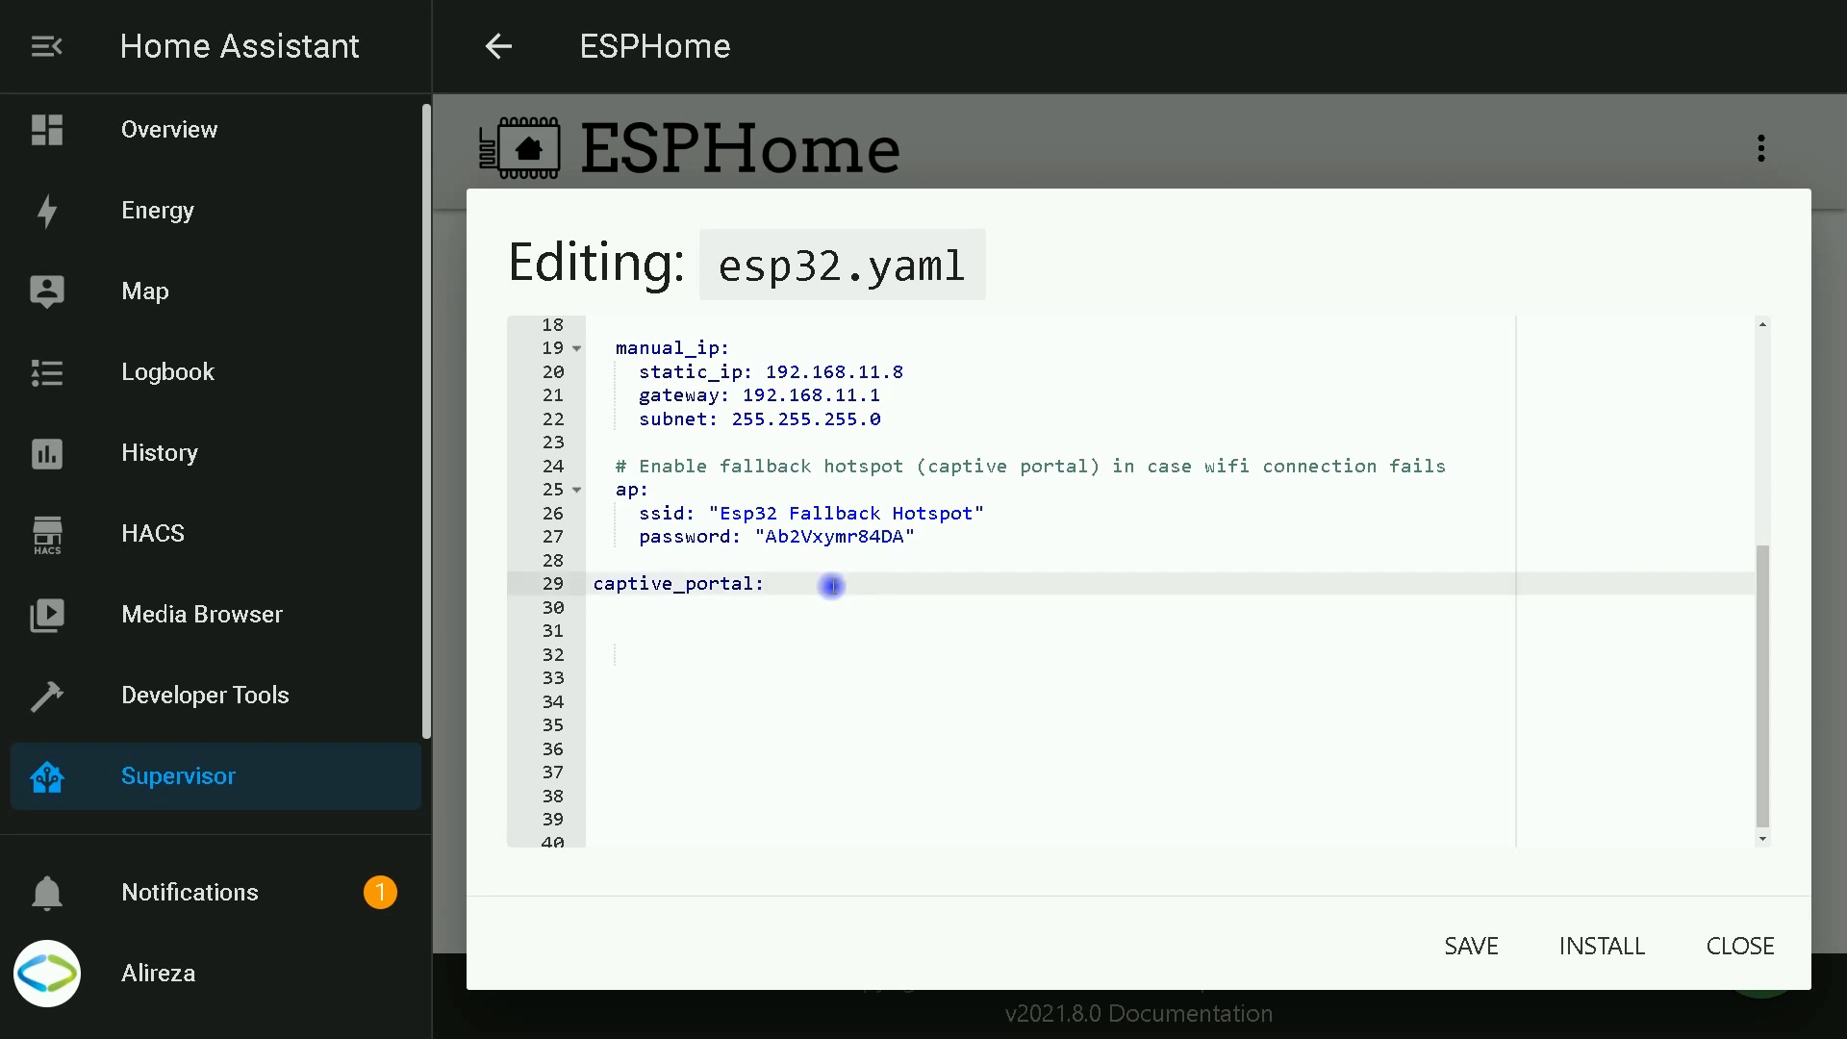
key("Return")
key("Return")
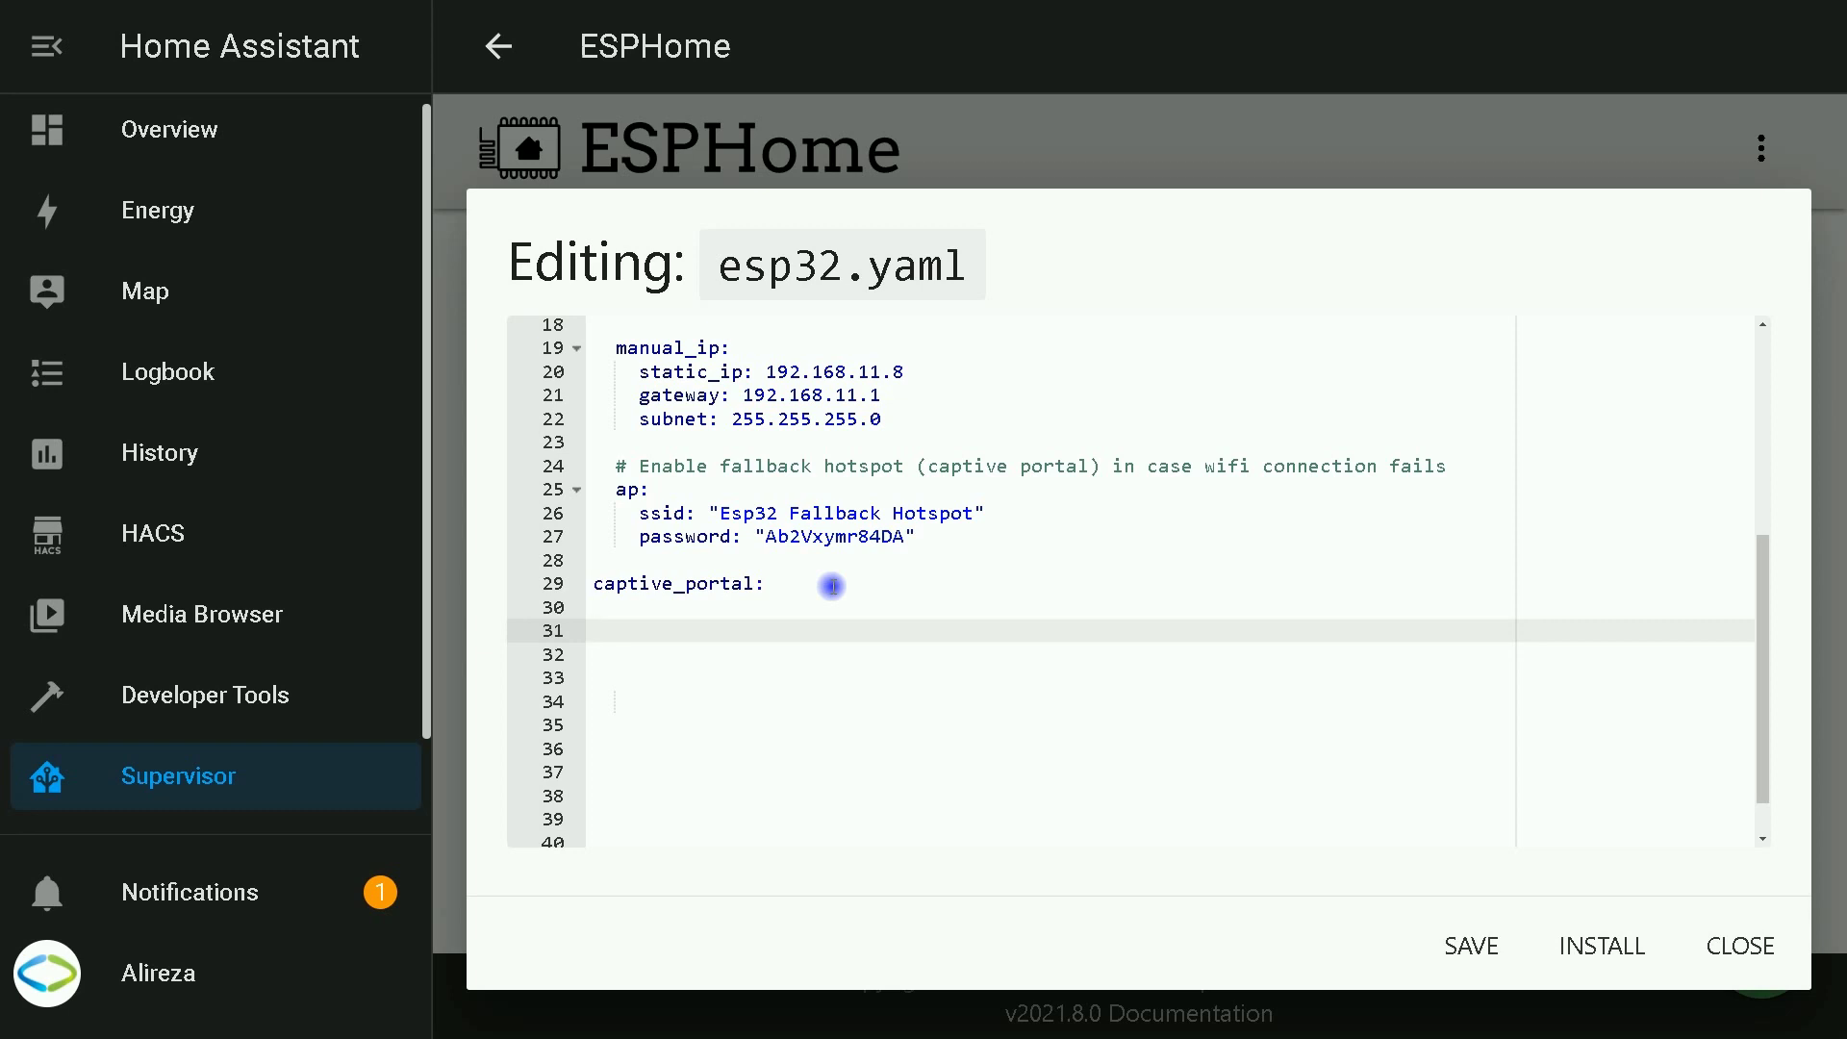
key("ctrl+v")
scroll(1020, 750, "up", 4)
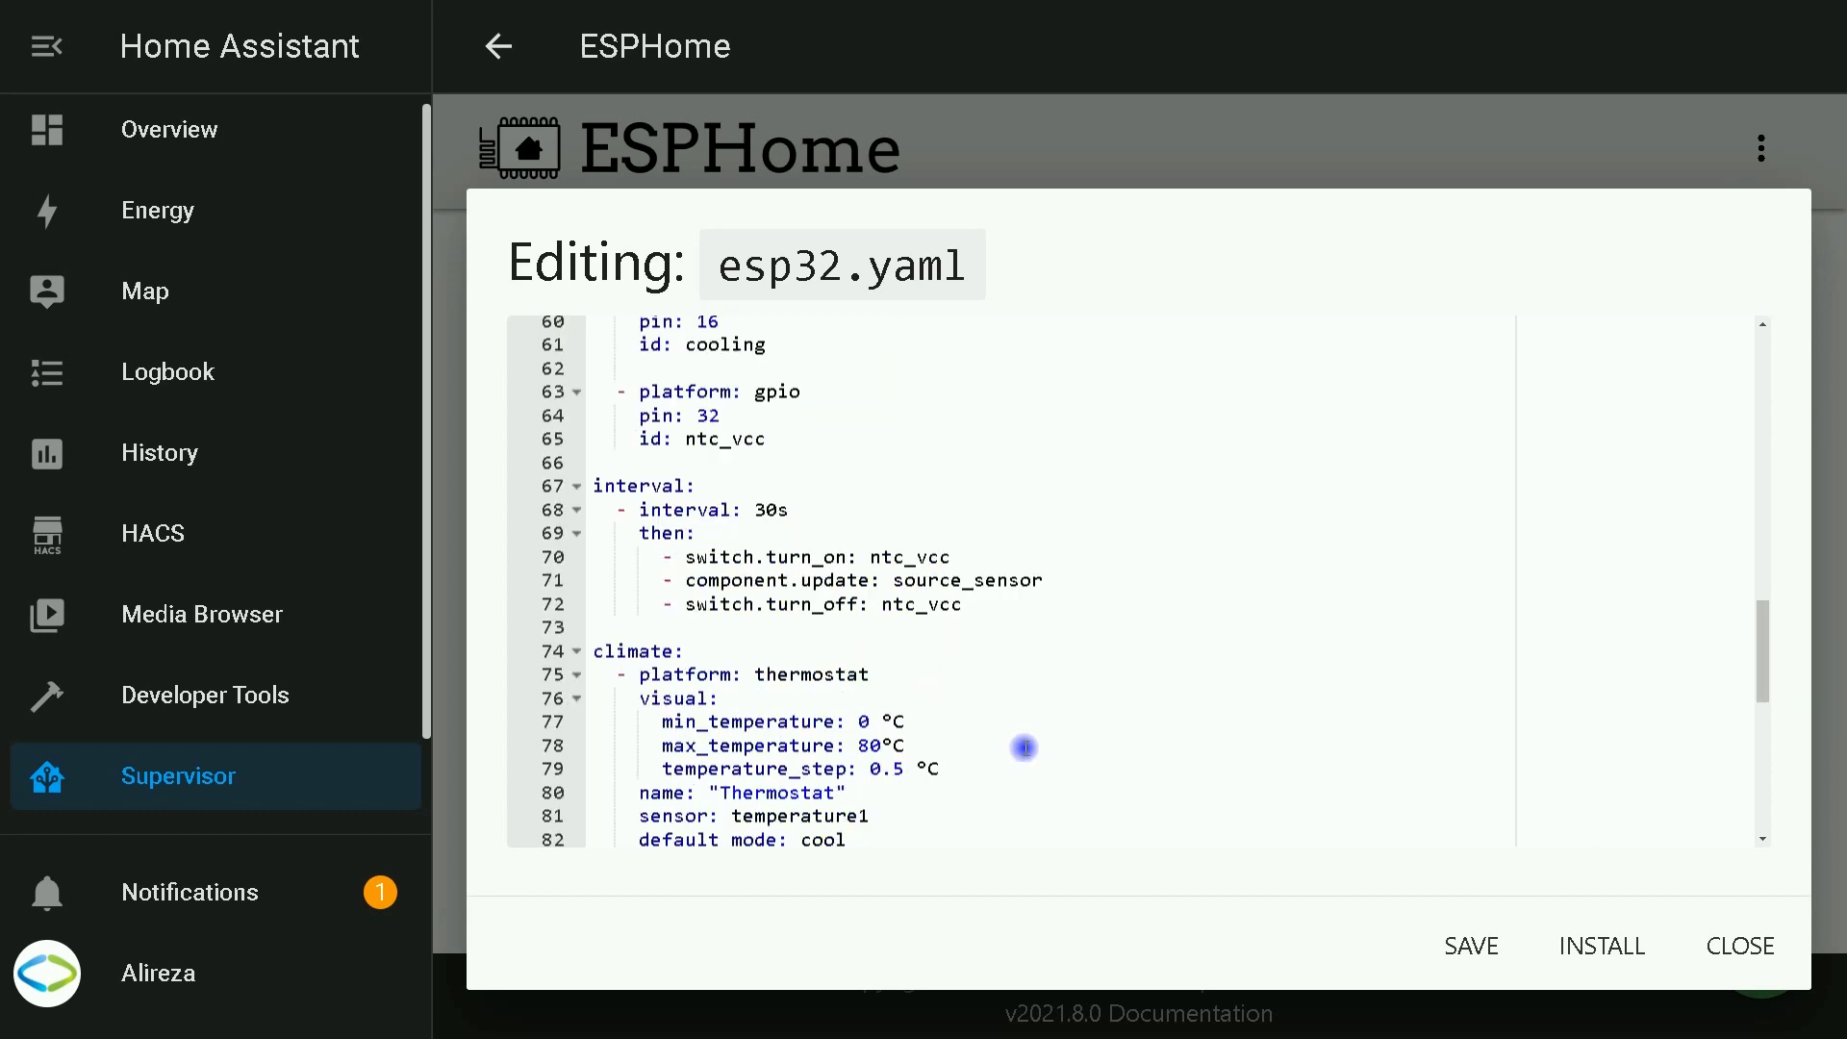
scroll(1023, 746, "up", 11)
key("shift+Down")
key("shift+Down")
key("shift+Down")
key("shift+Down")
key("shift+Down")
key("shift+Down")
key("shift+Down")
key("shift+Down")
key("shift+Down")
key("shift+Down")
key("shift+Down")
key("shift+Down")
key("shift+Down")
key("shift+Down")
key("shift+Down")
key("shift+Down")
key("shift+Down")
key("shift+Down")
key("shift+Down")
key("shift+Down")
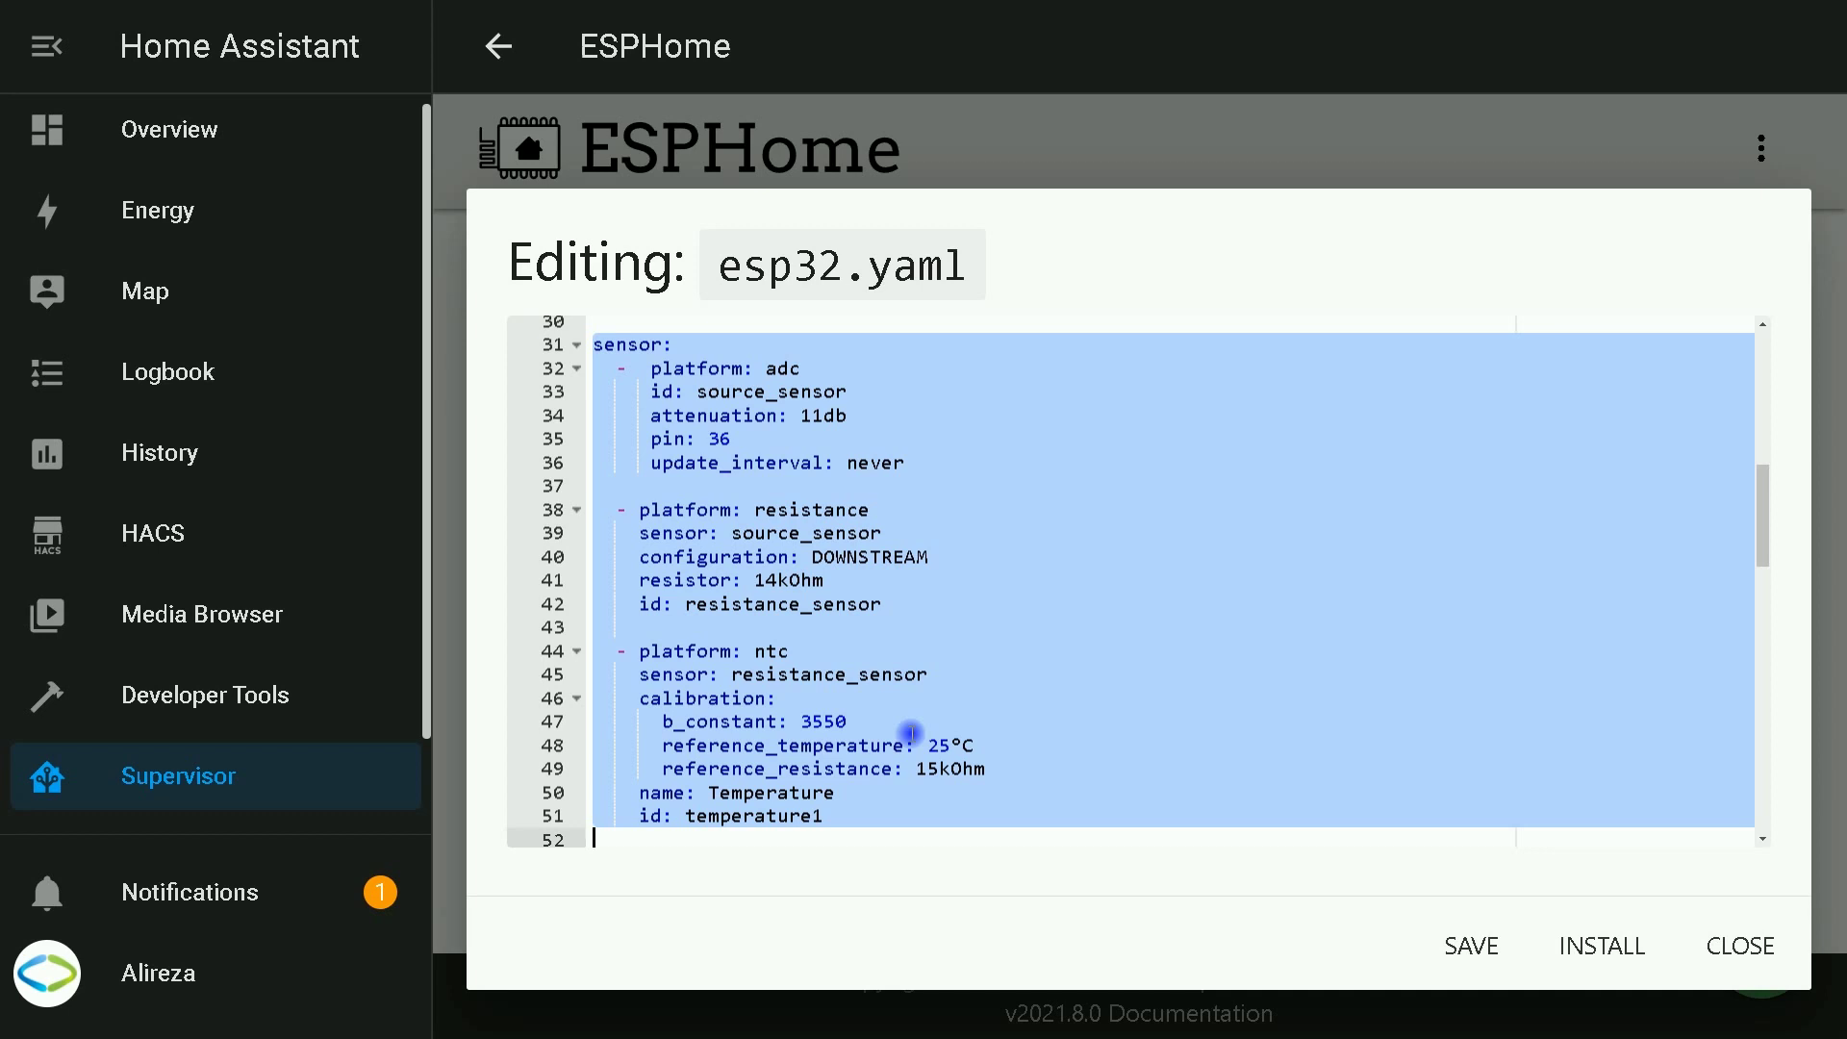
scroll(904, 727, "down", 5)
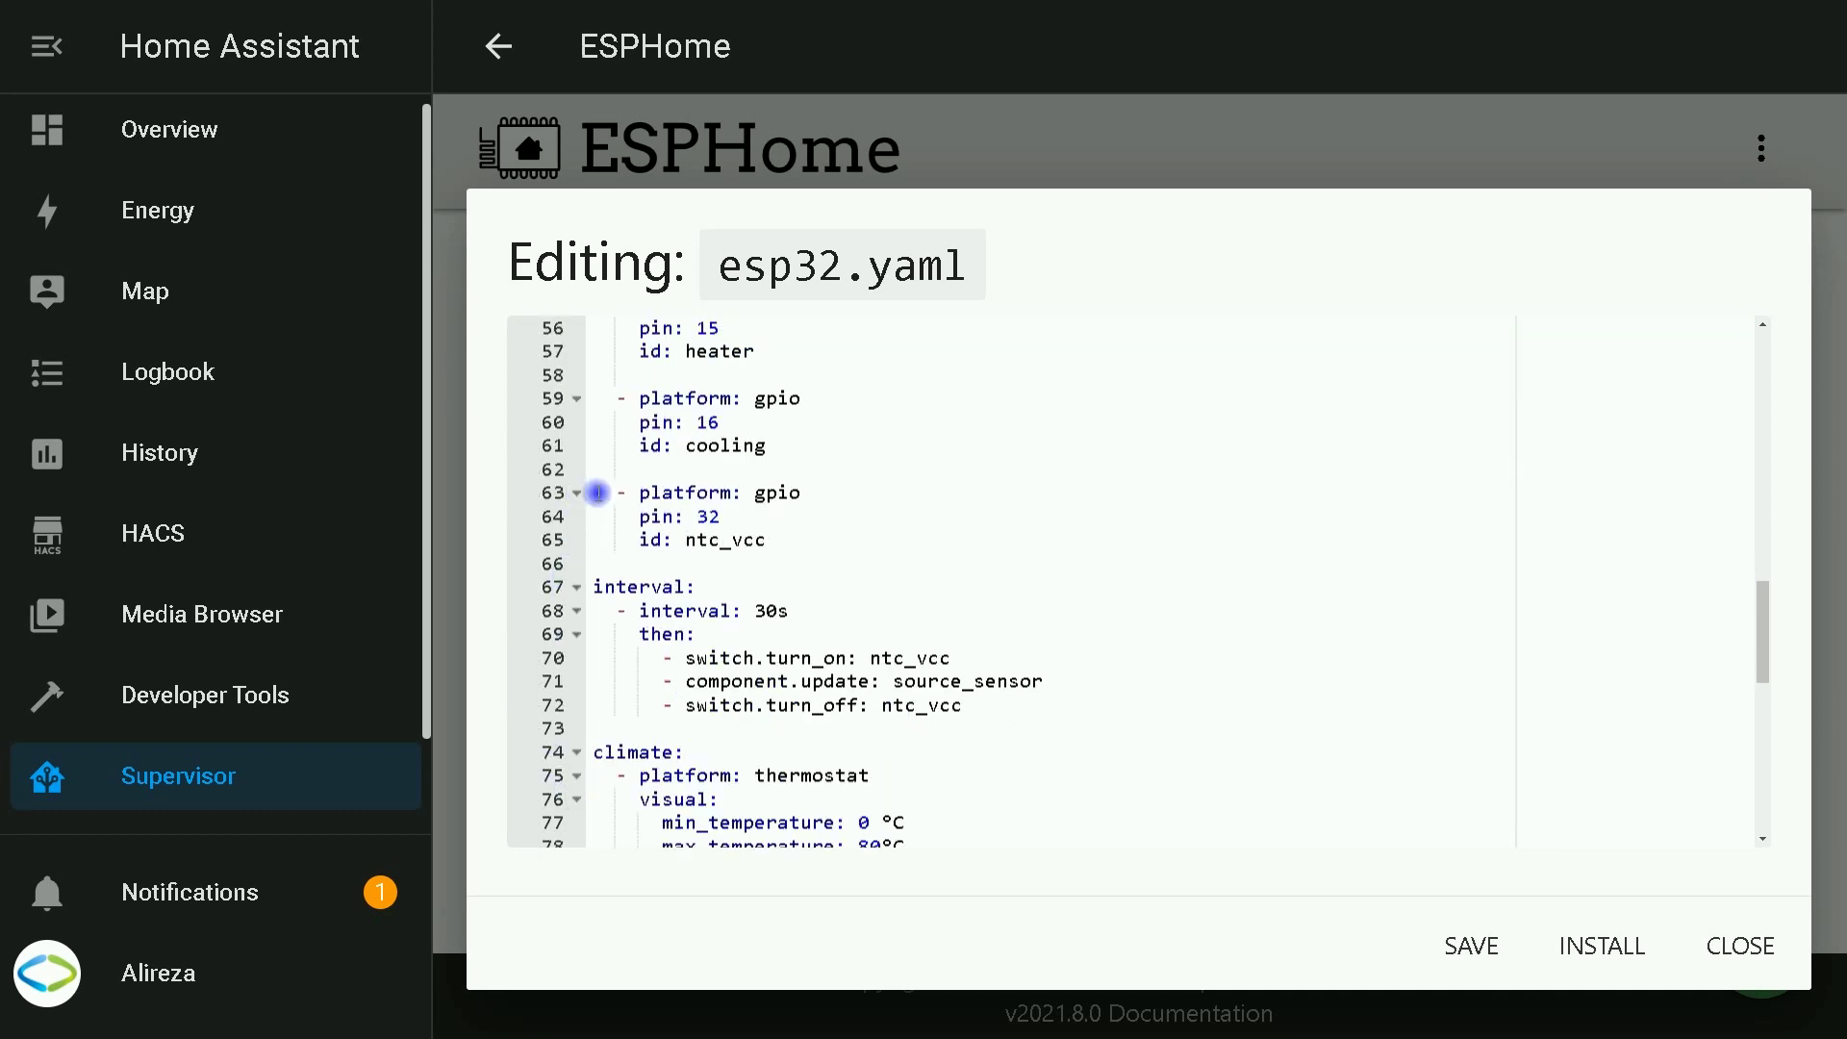
left_click_drag(598, 493, 833, 536)
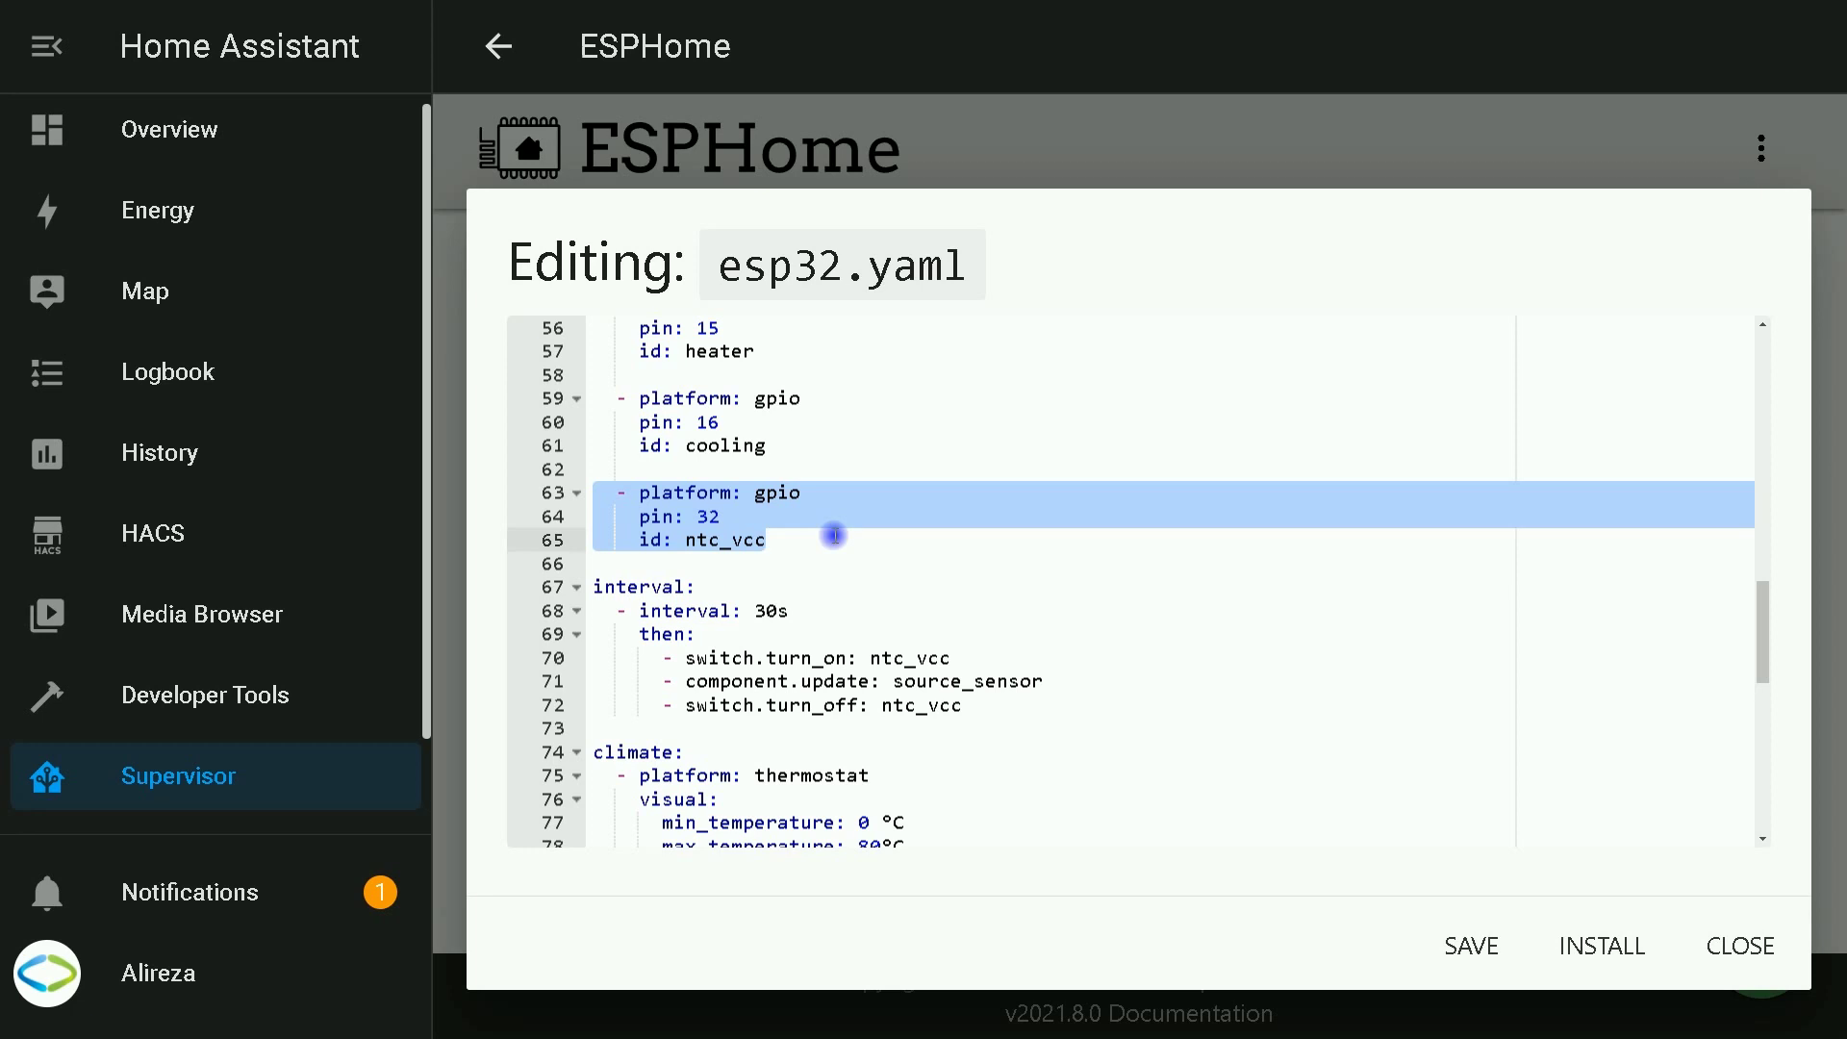
left_click(594, 588)
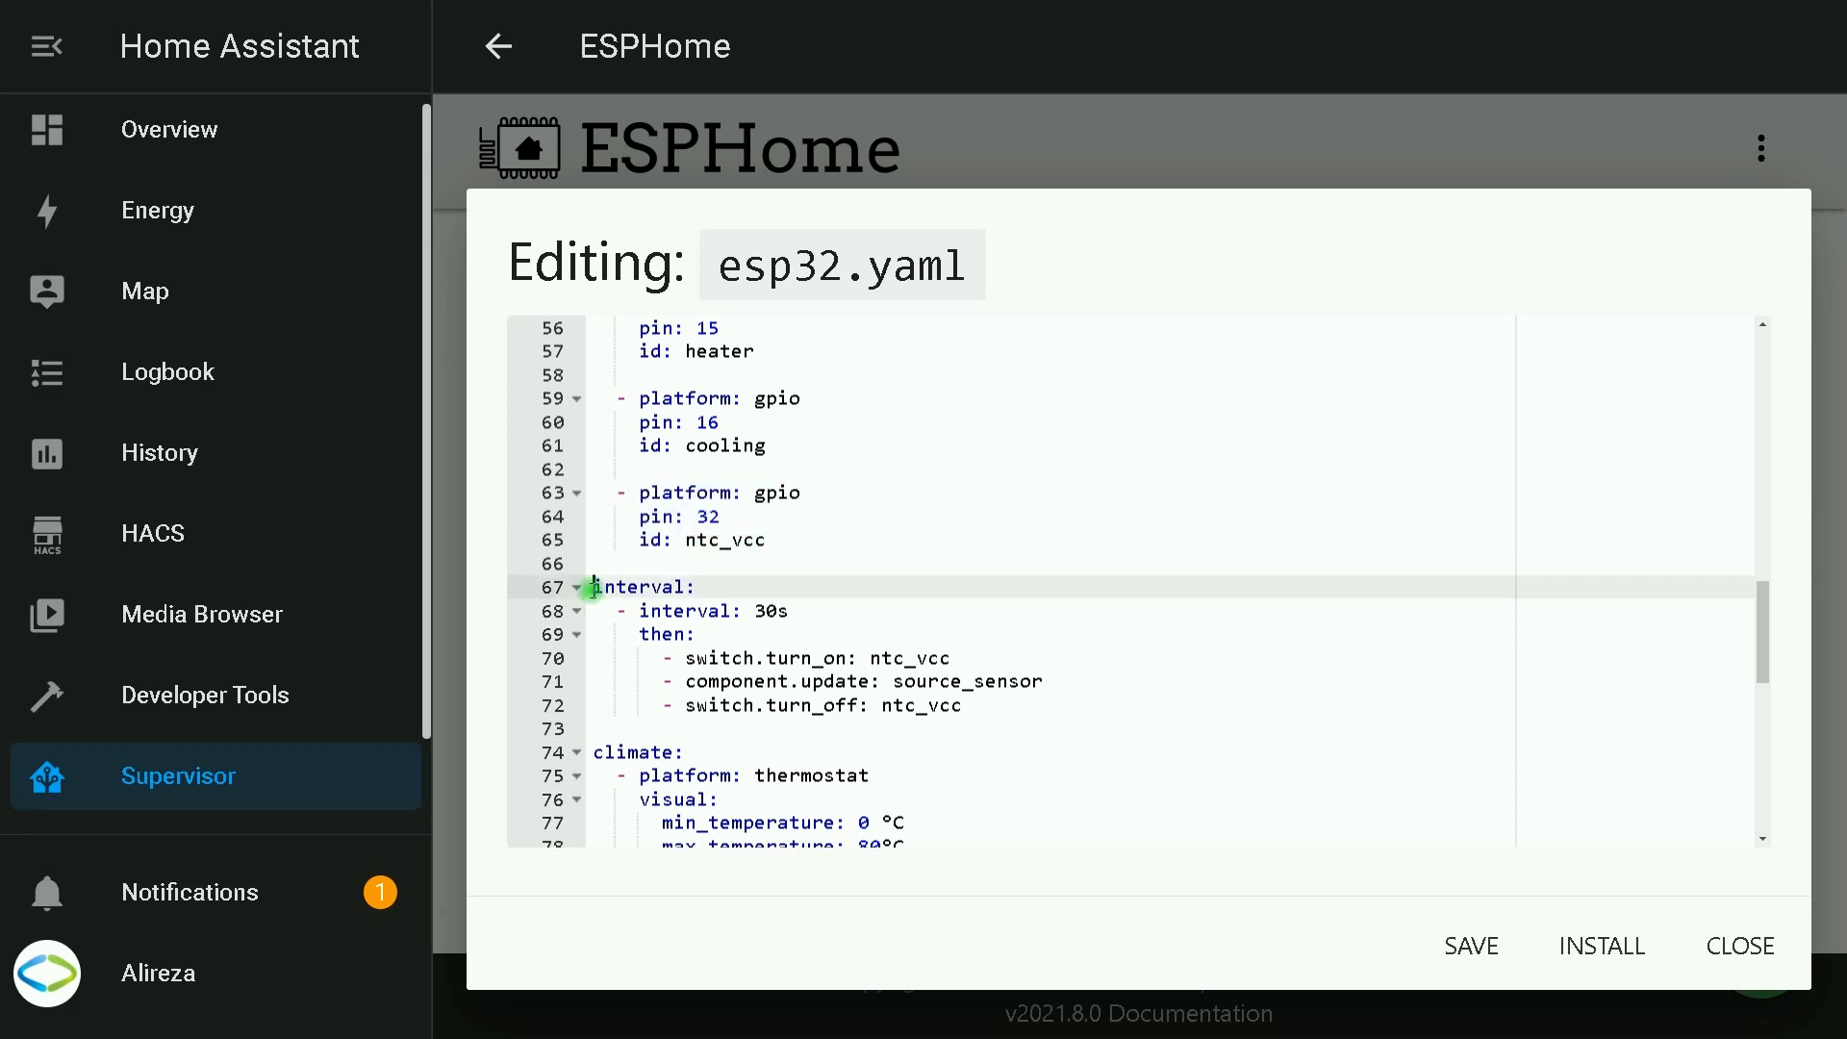
left_click_drag(593, 588, 1013, 705)
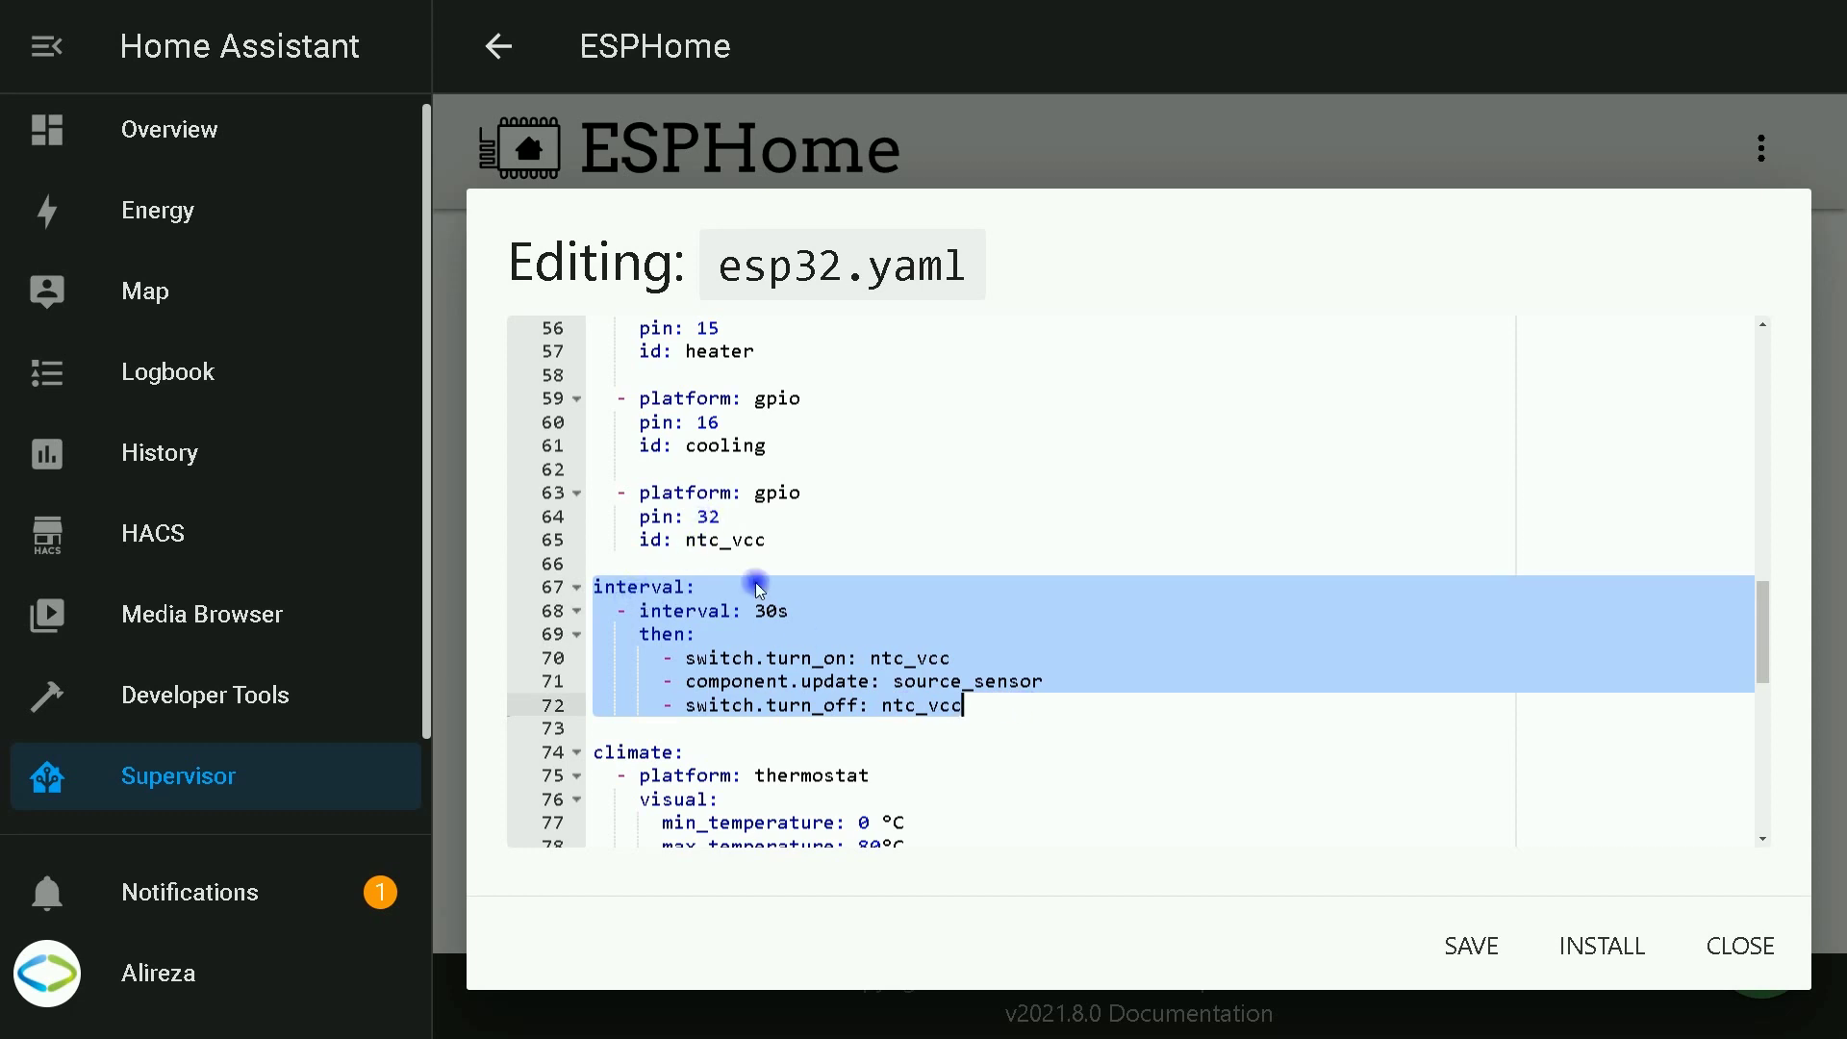
left_click(768, 612)
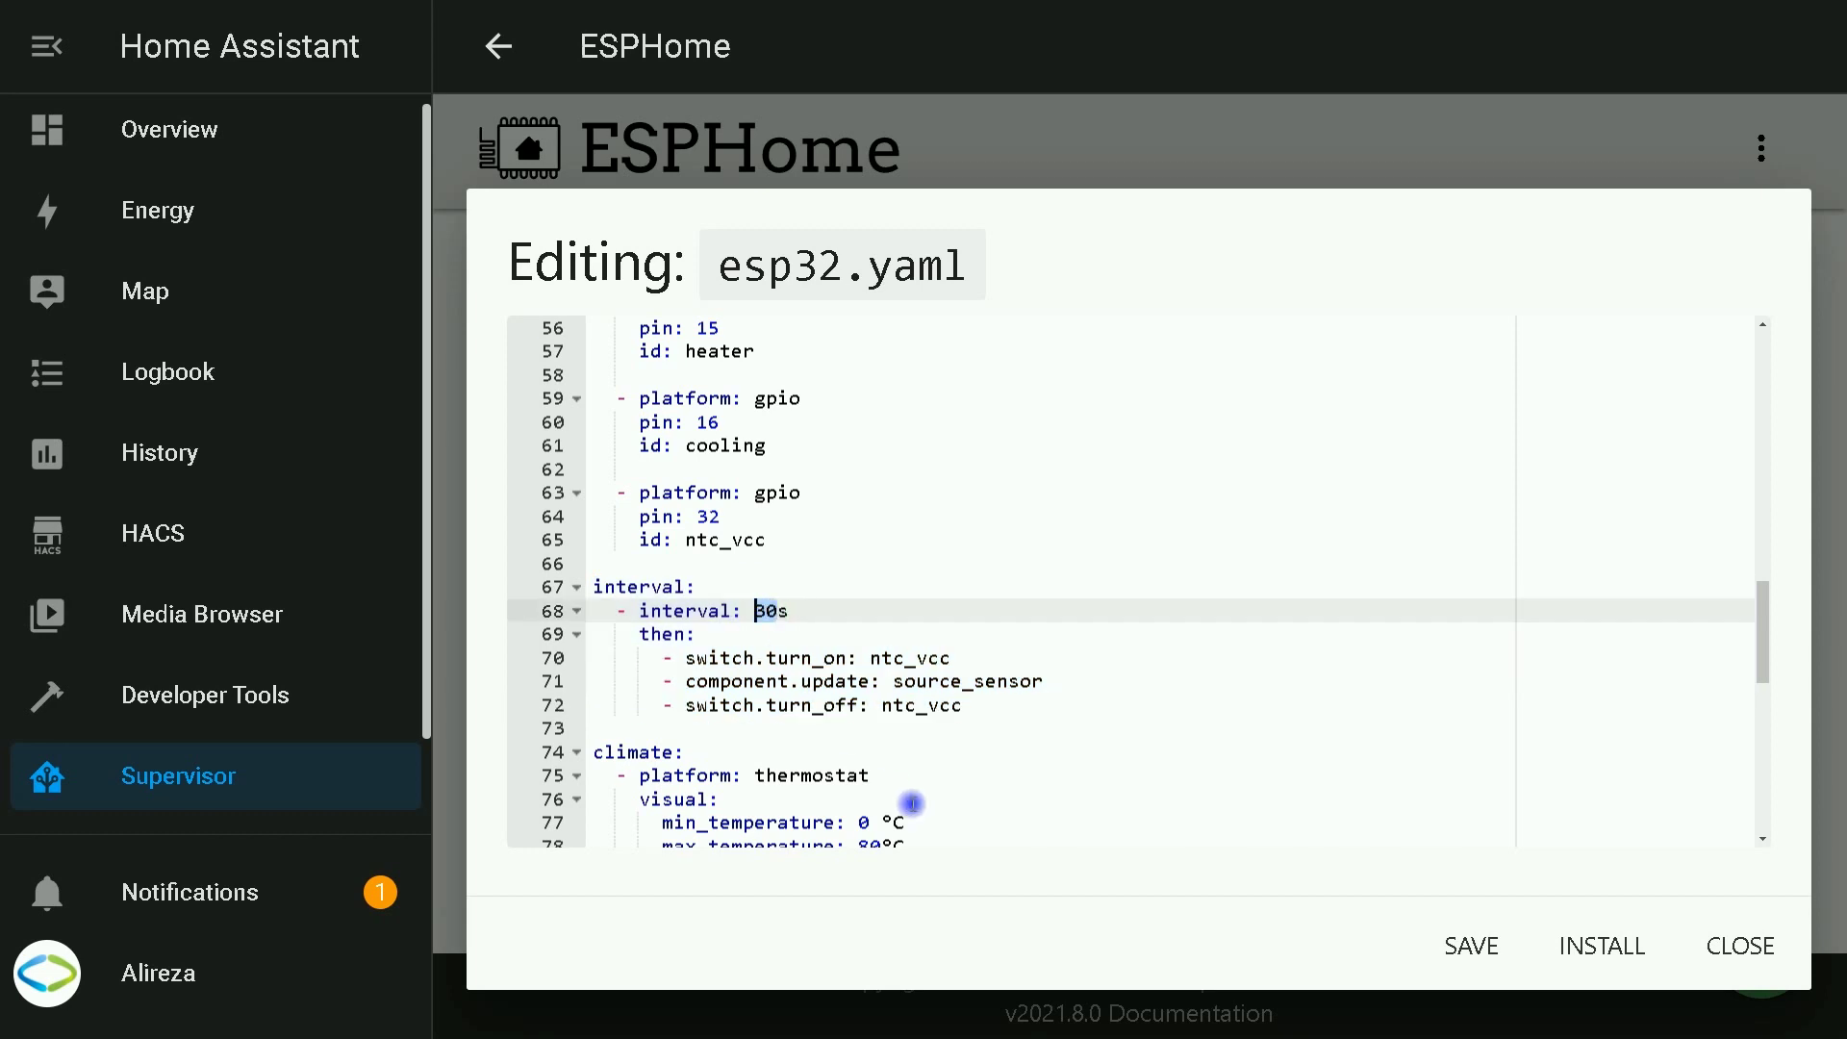
left_click_drag(931, 808, 876, 734)
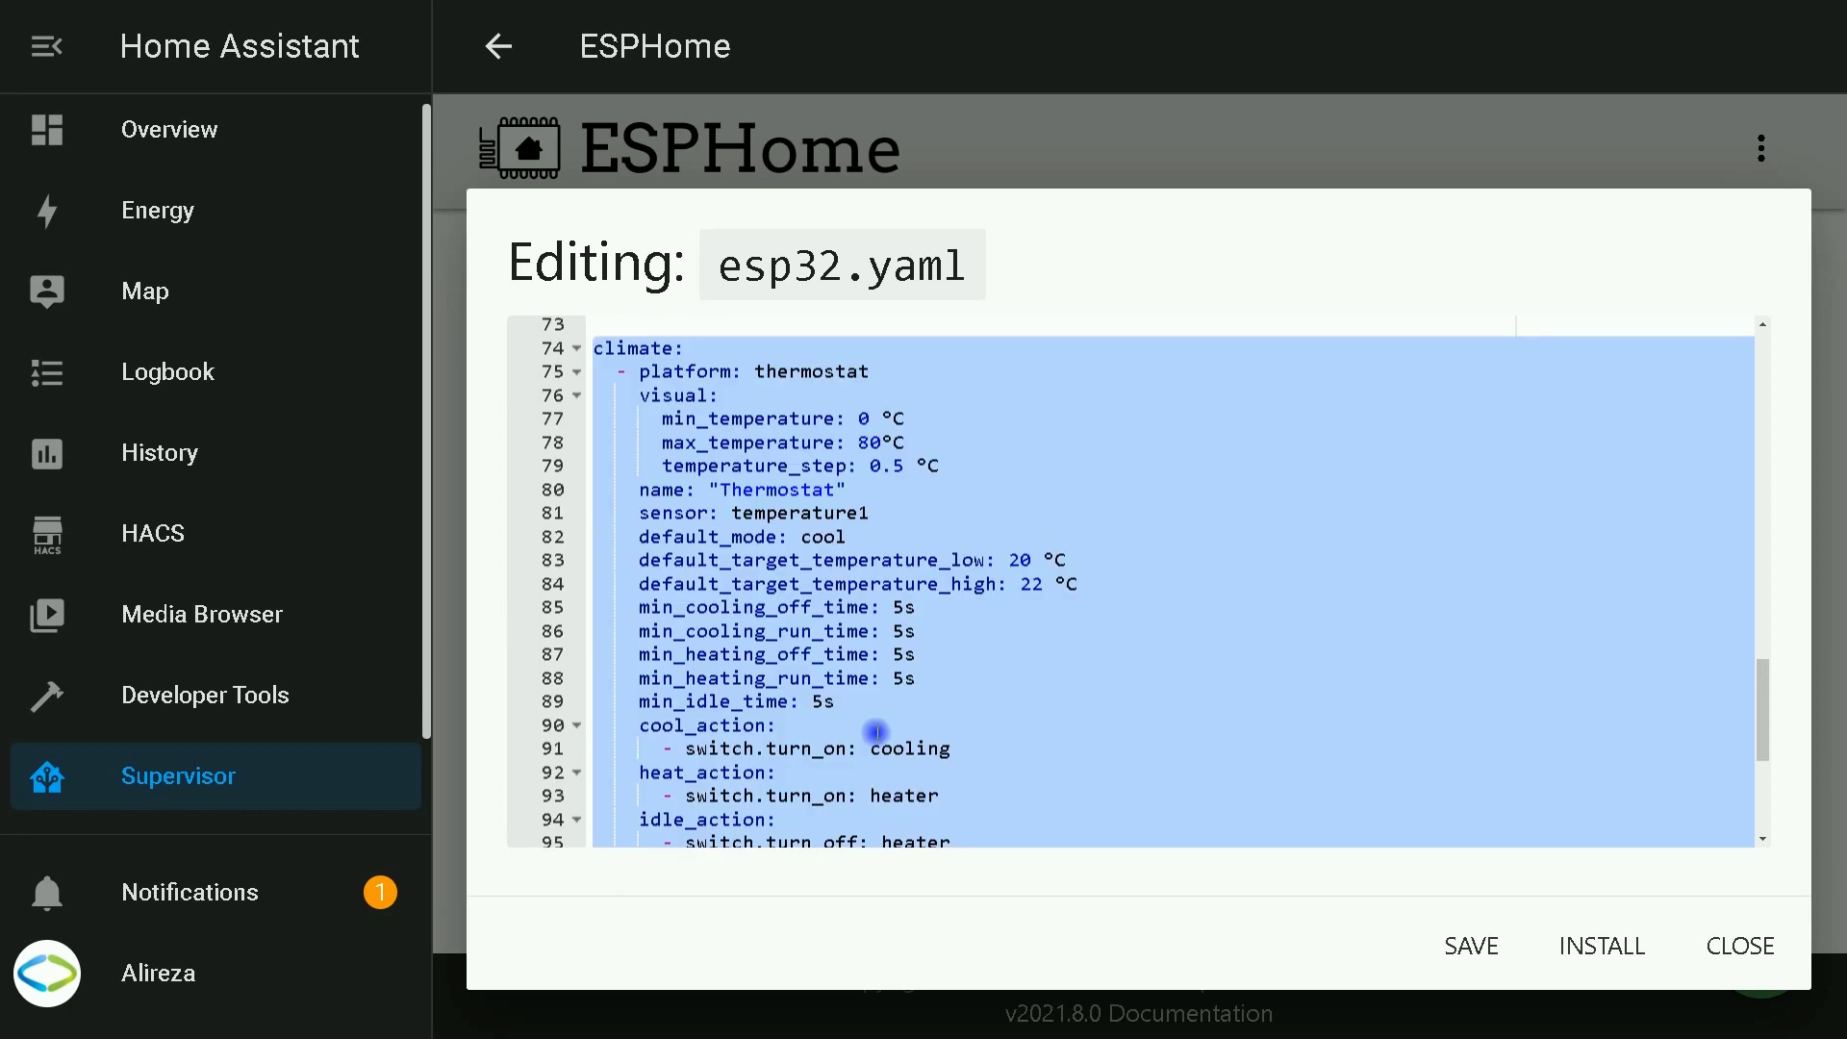
left_click(631, 371)
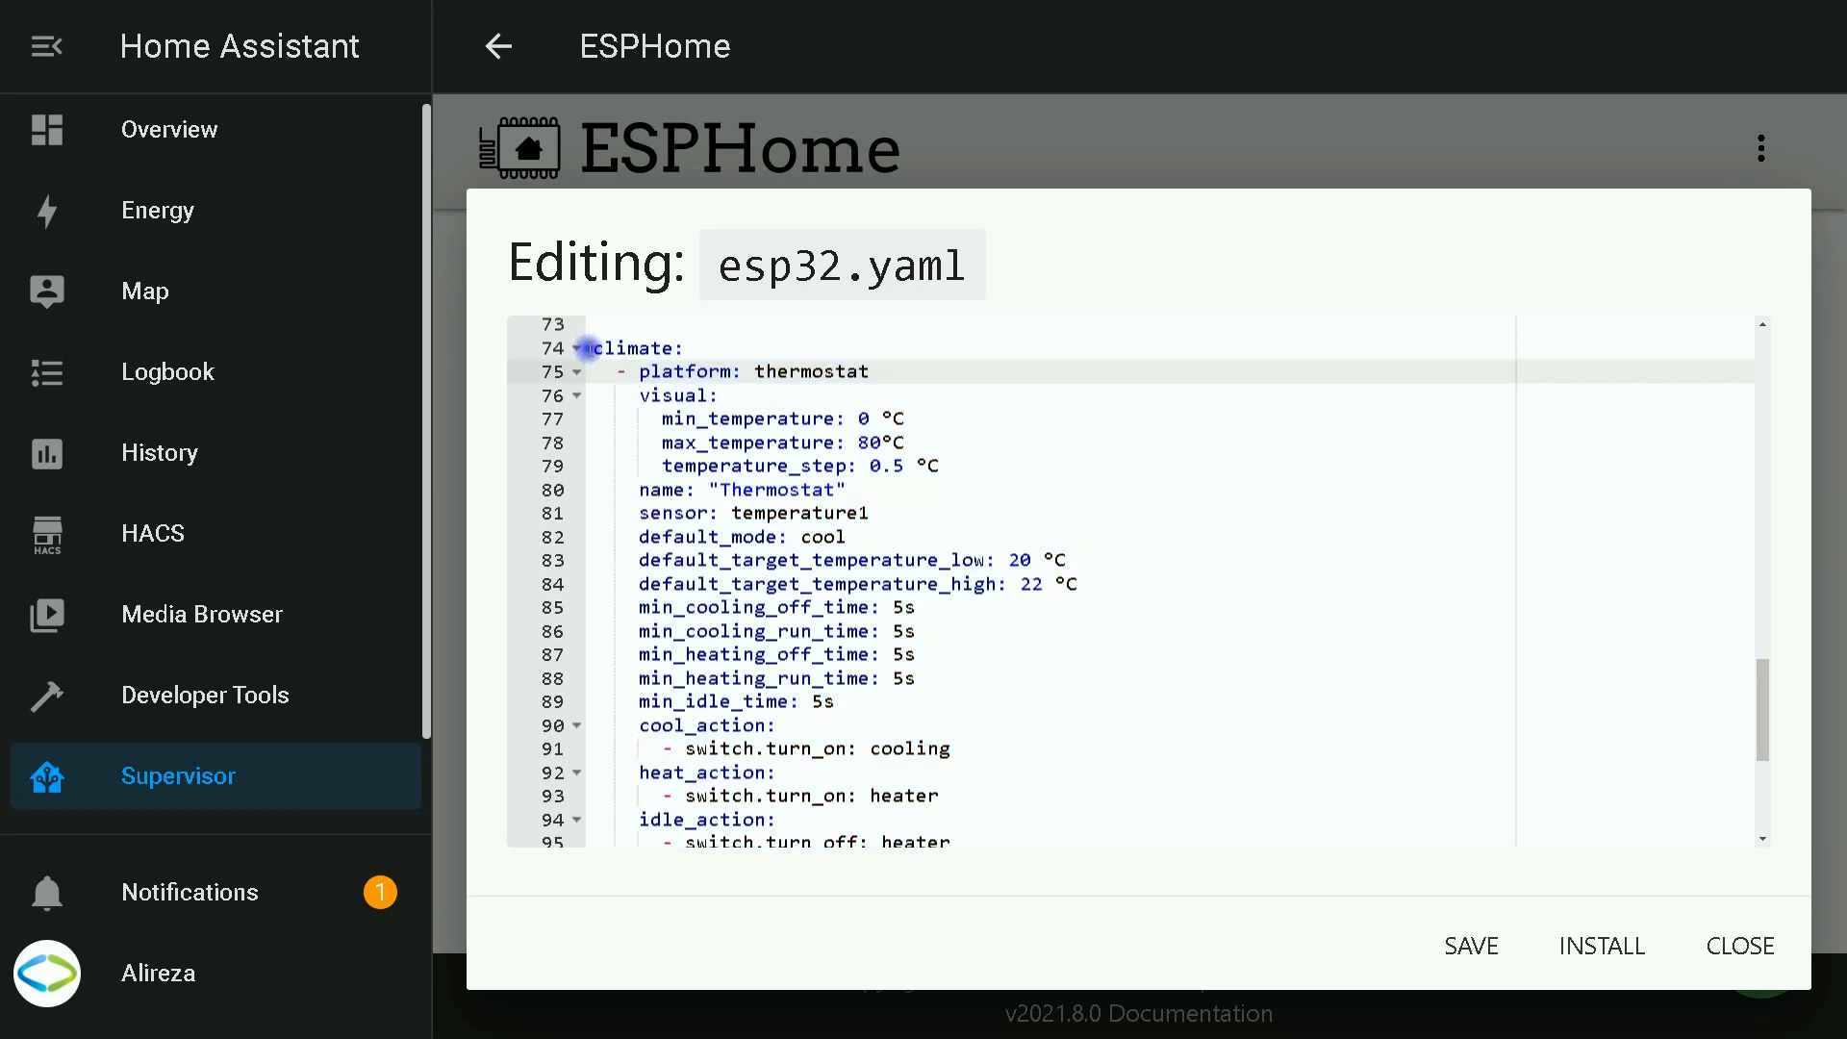
left_click_drag(594, 347, 898, 374)
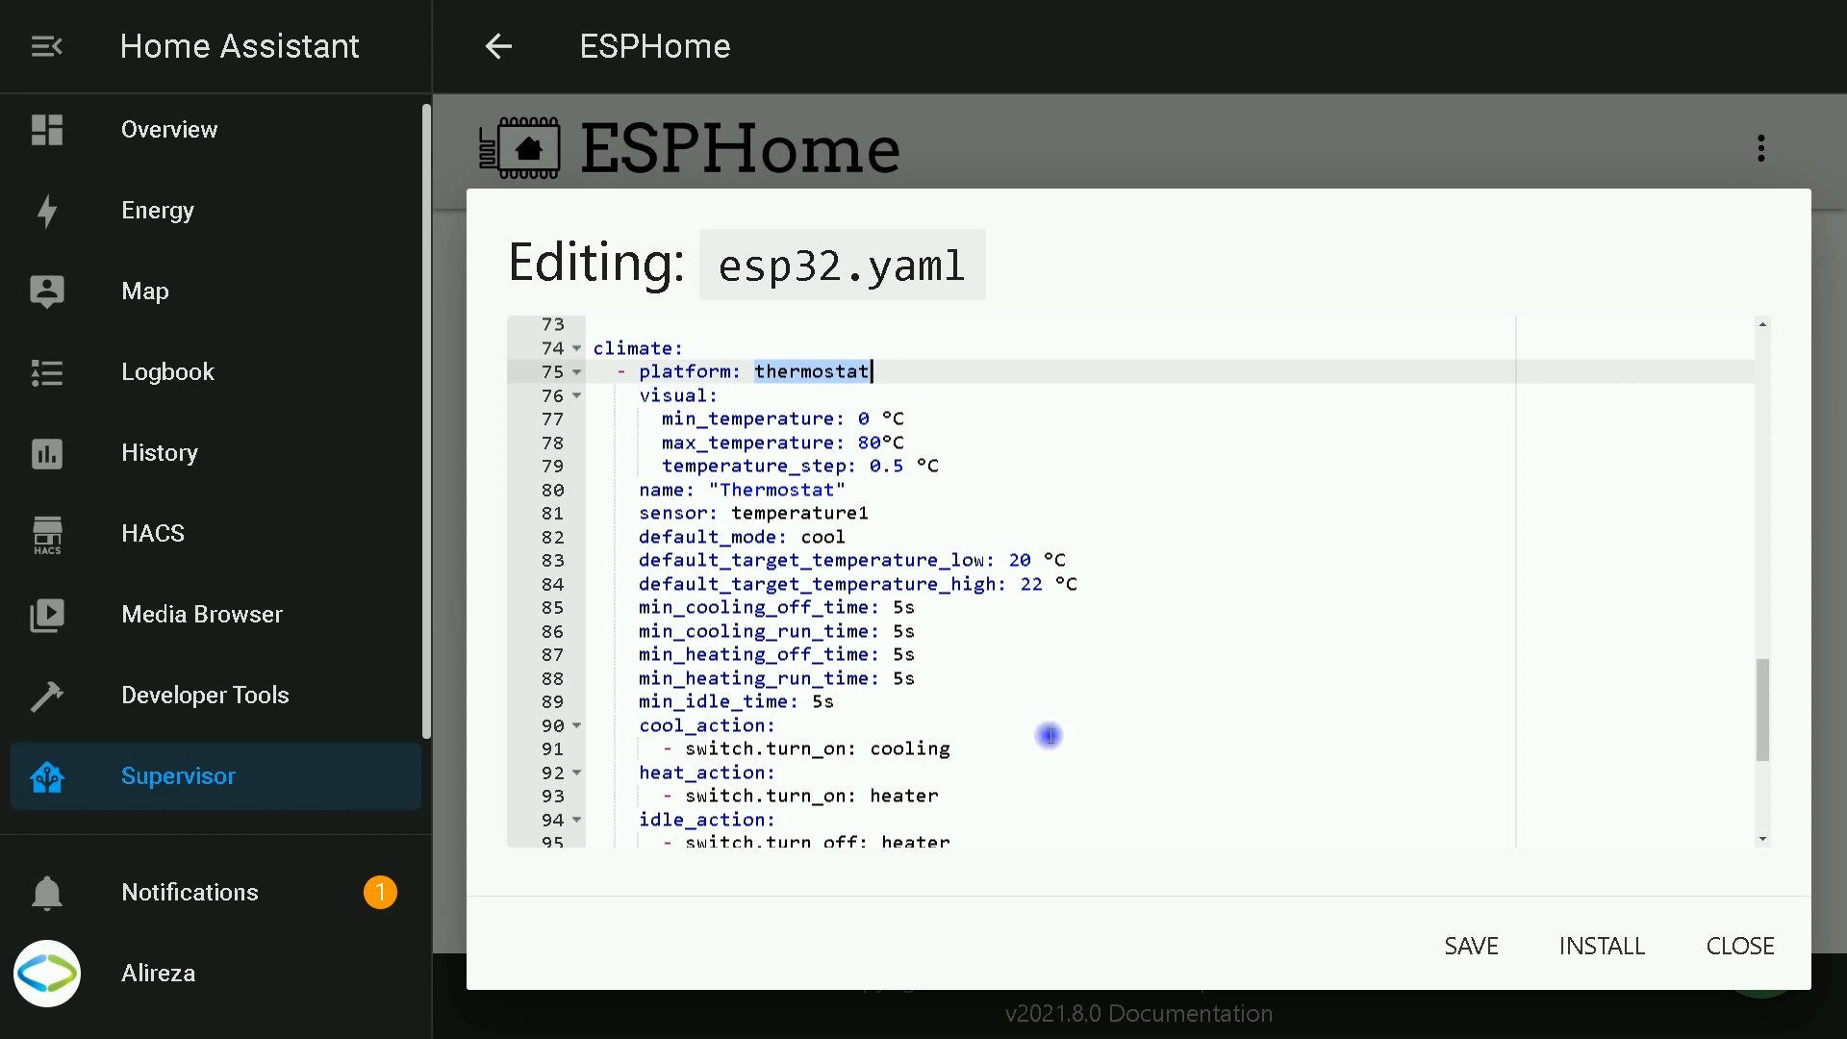
left_click(679, 424)
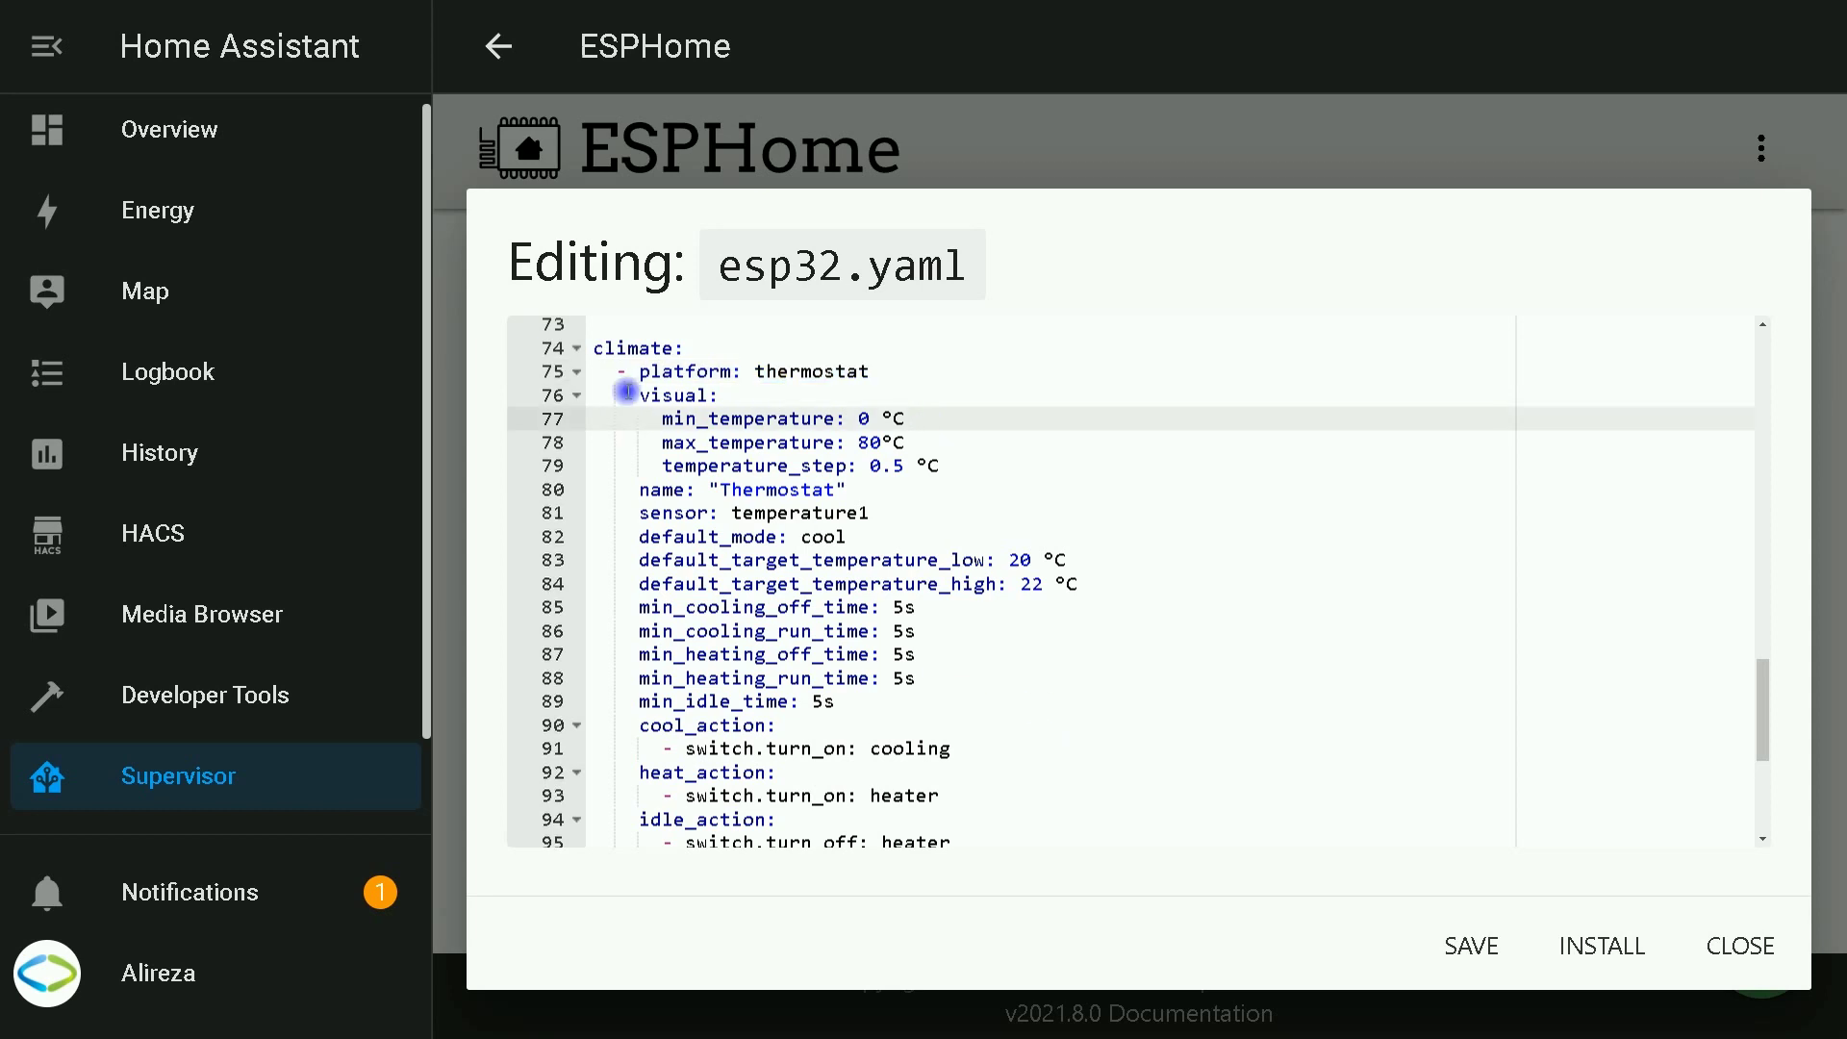
left_click_drag(628, 395, 990, 462)
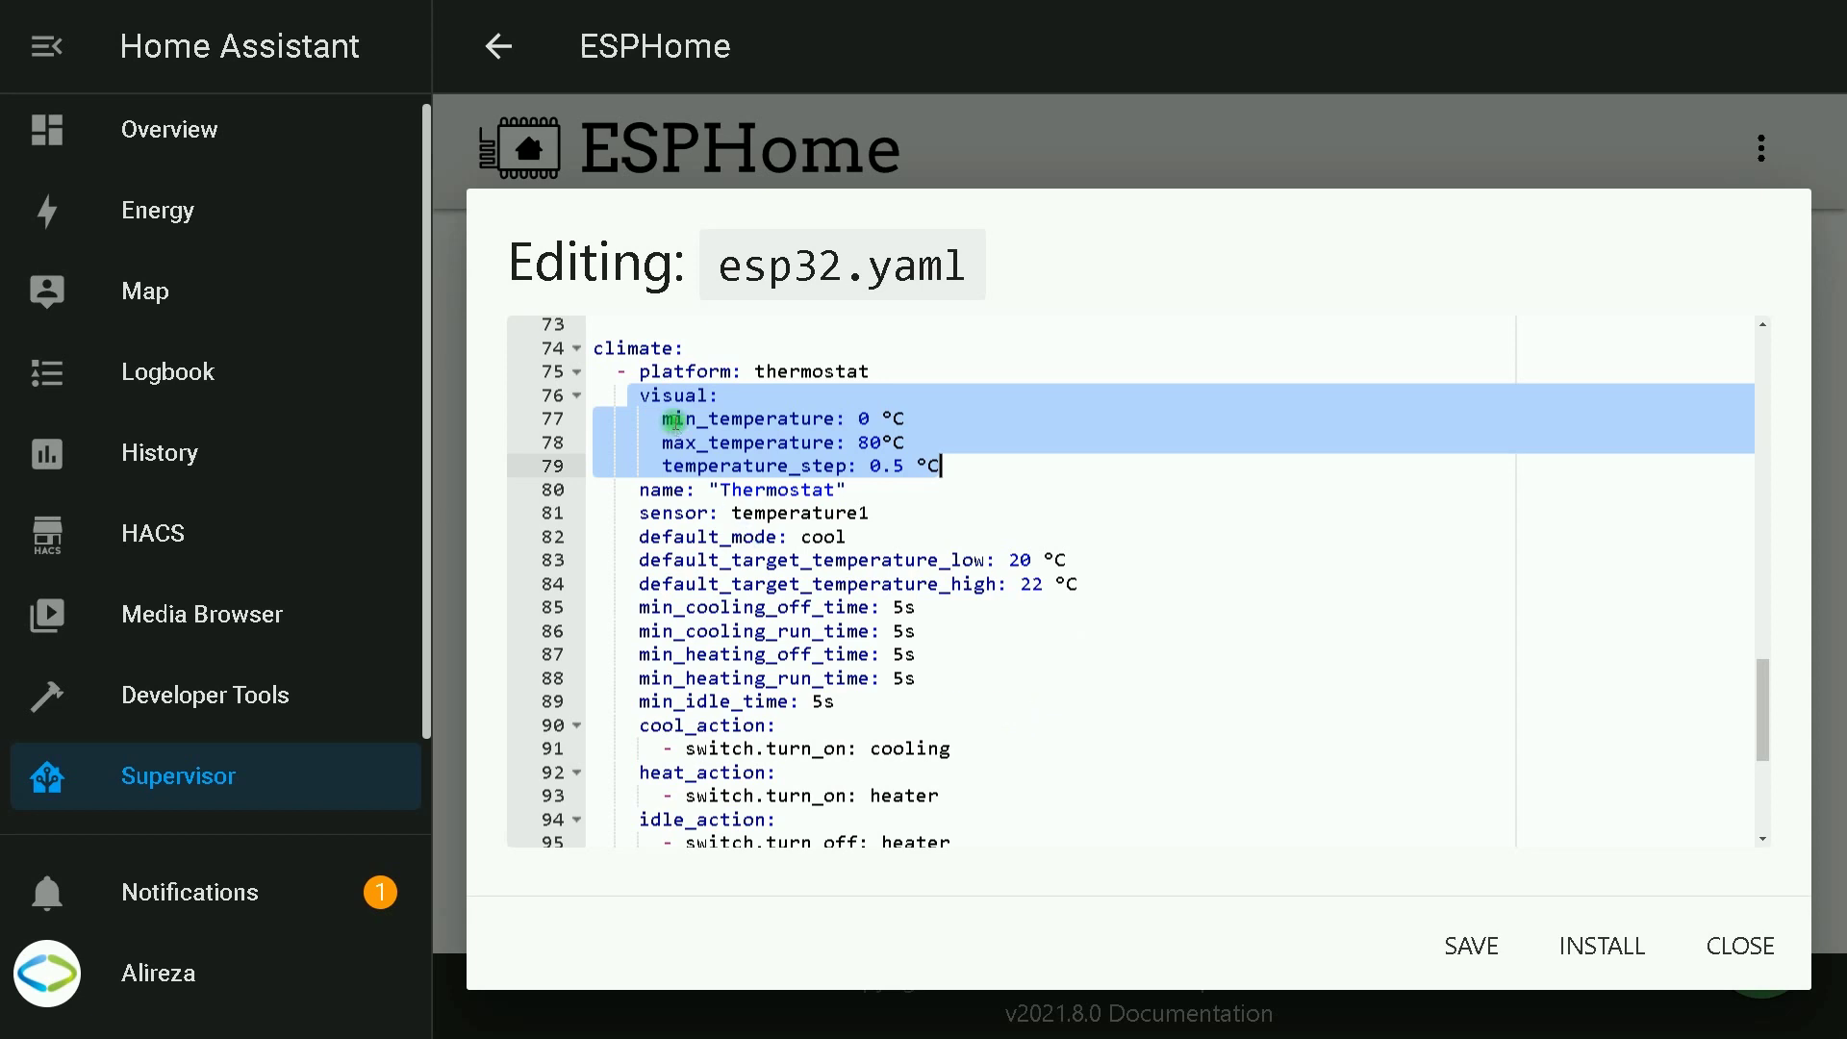
left_click(674, 419)
left_click_drag(662, 421, 839, 418)
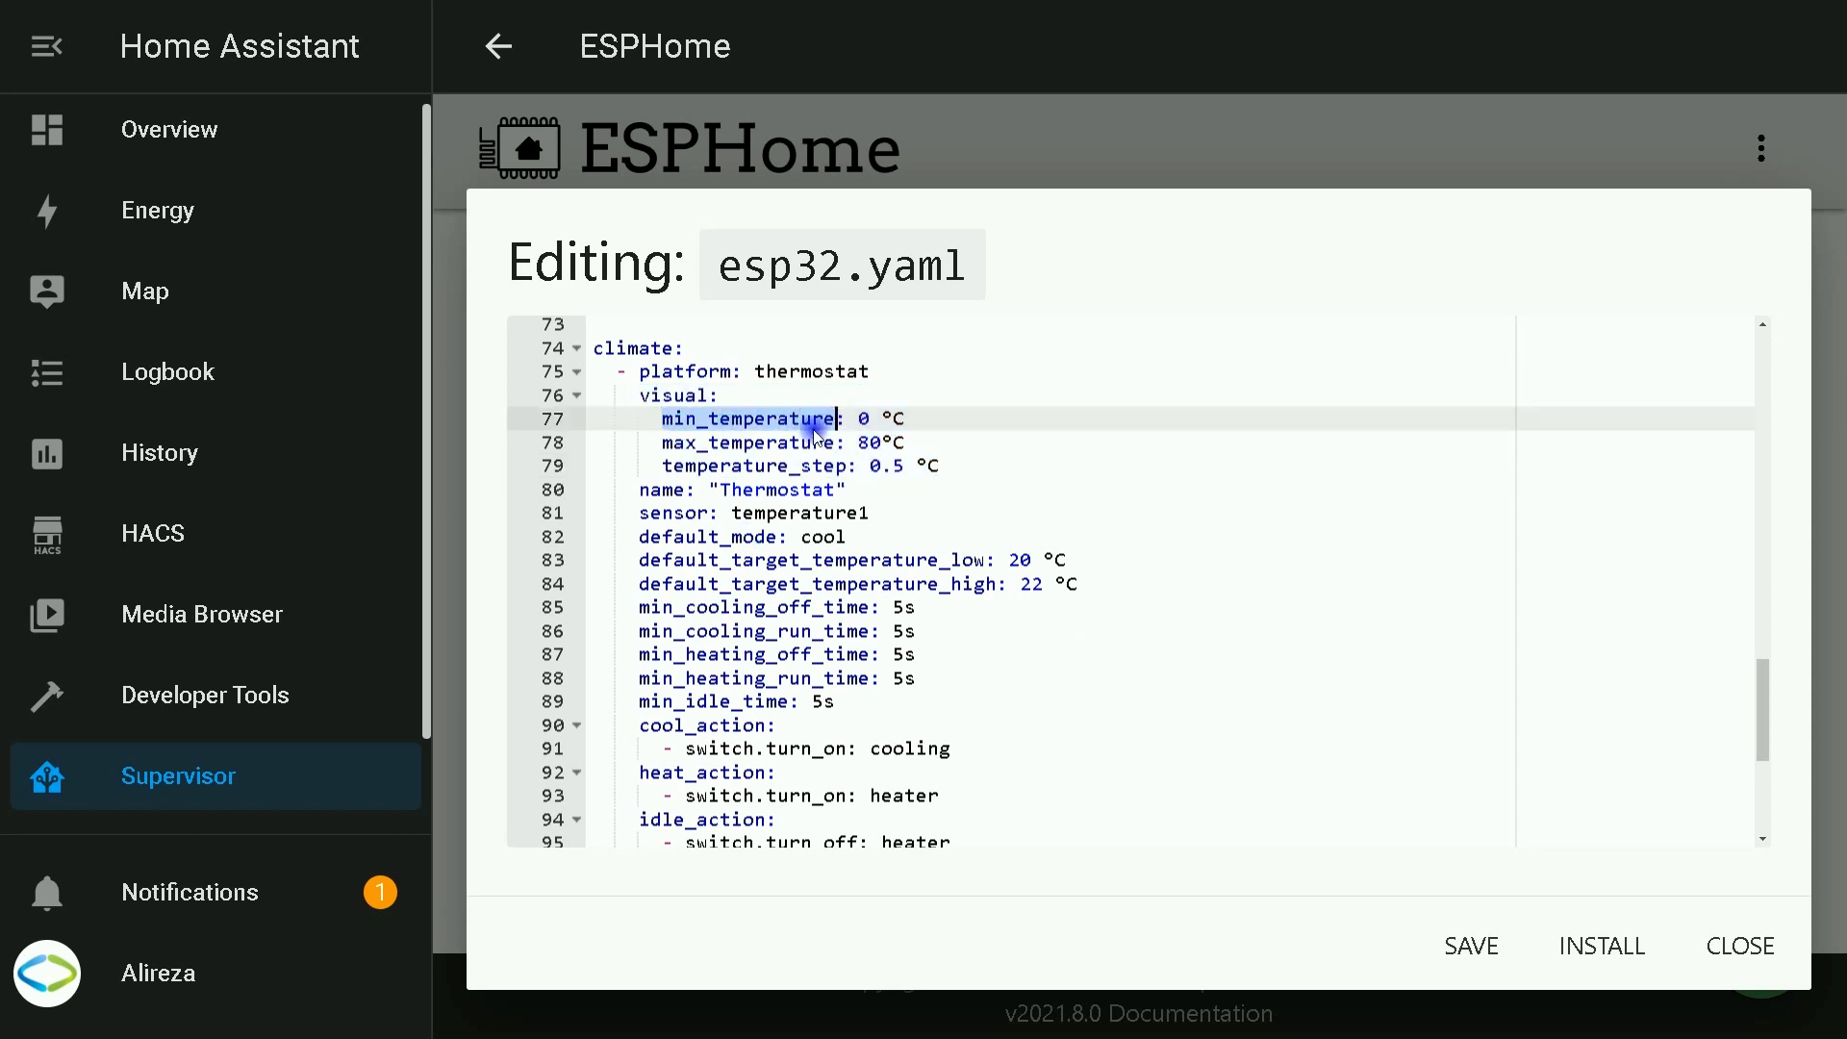
left_click(674, 444)
left_click_drag(713, 446, 835, 443)
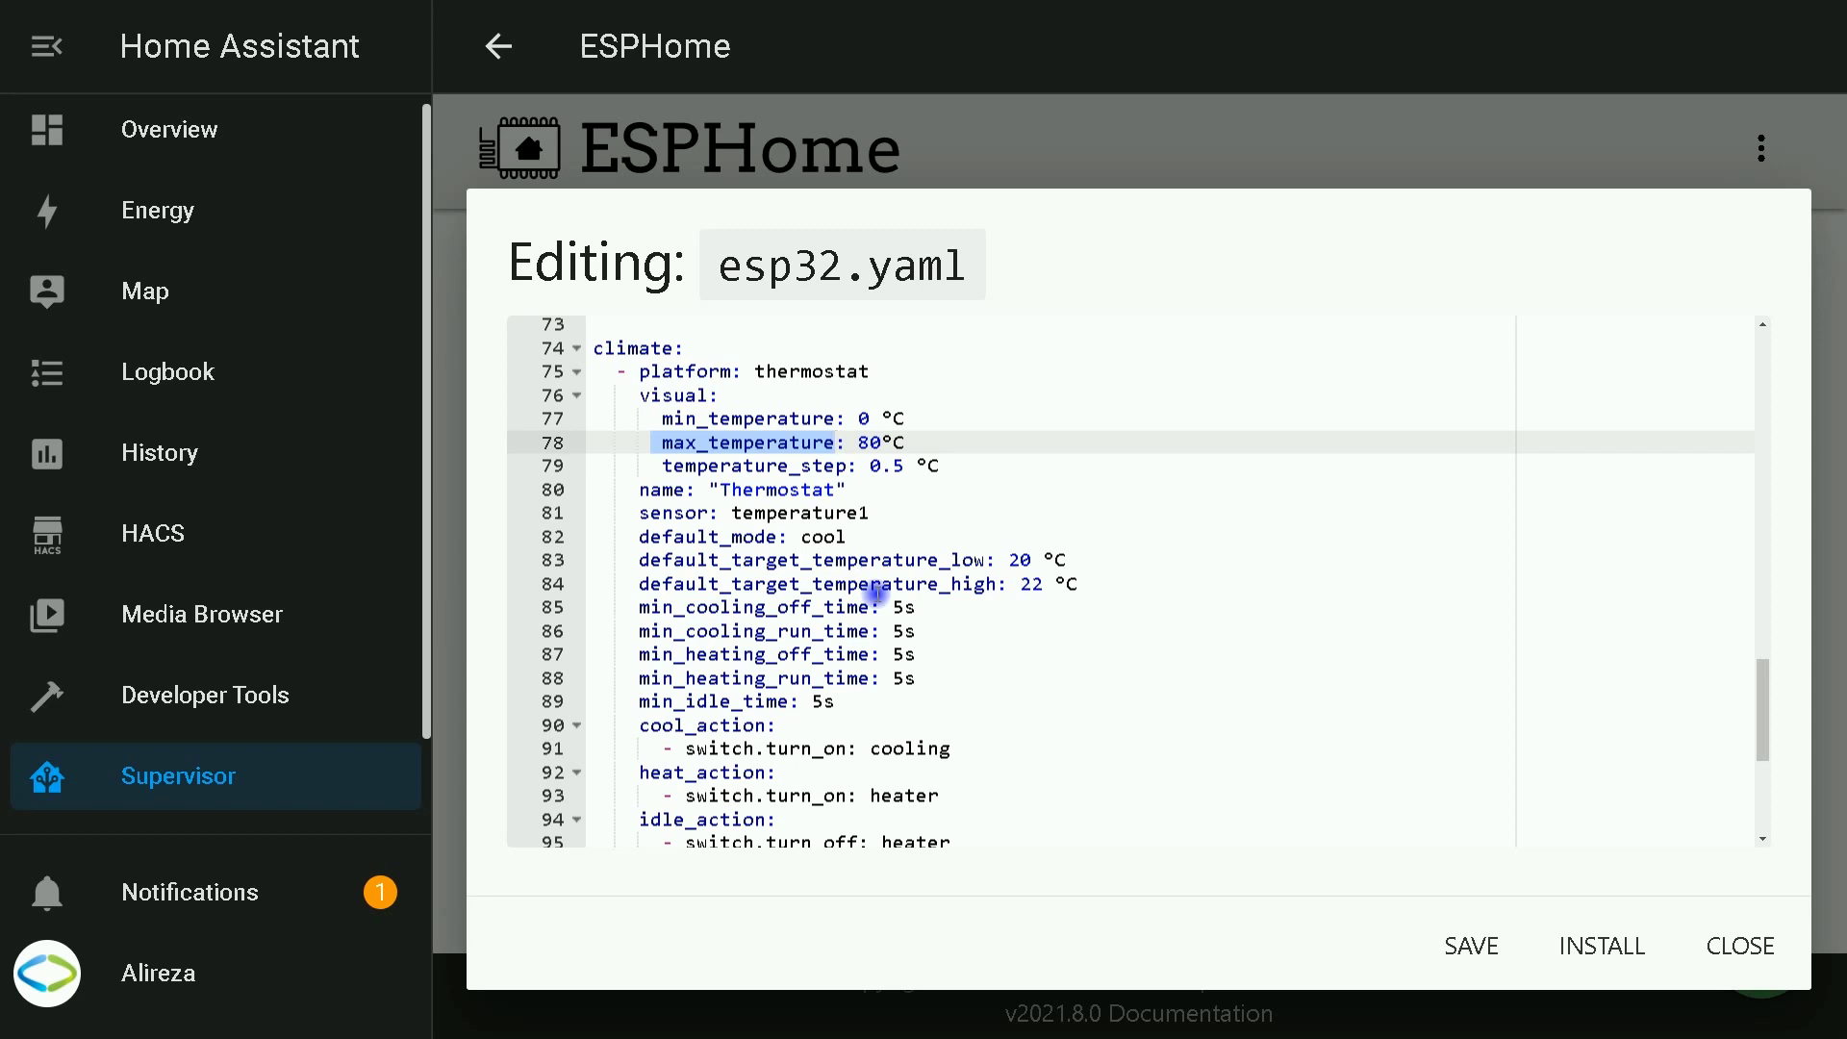
left_click_drag(658, 420, 914, 441)
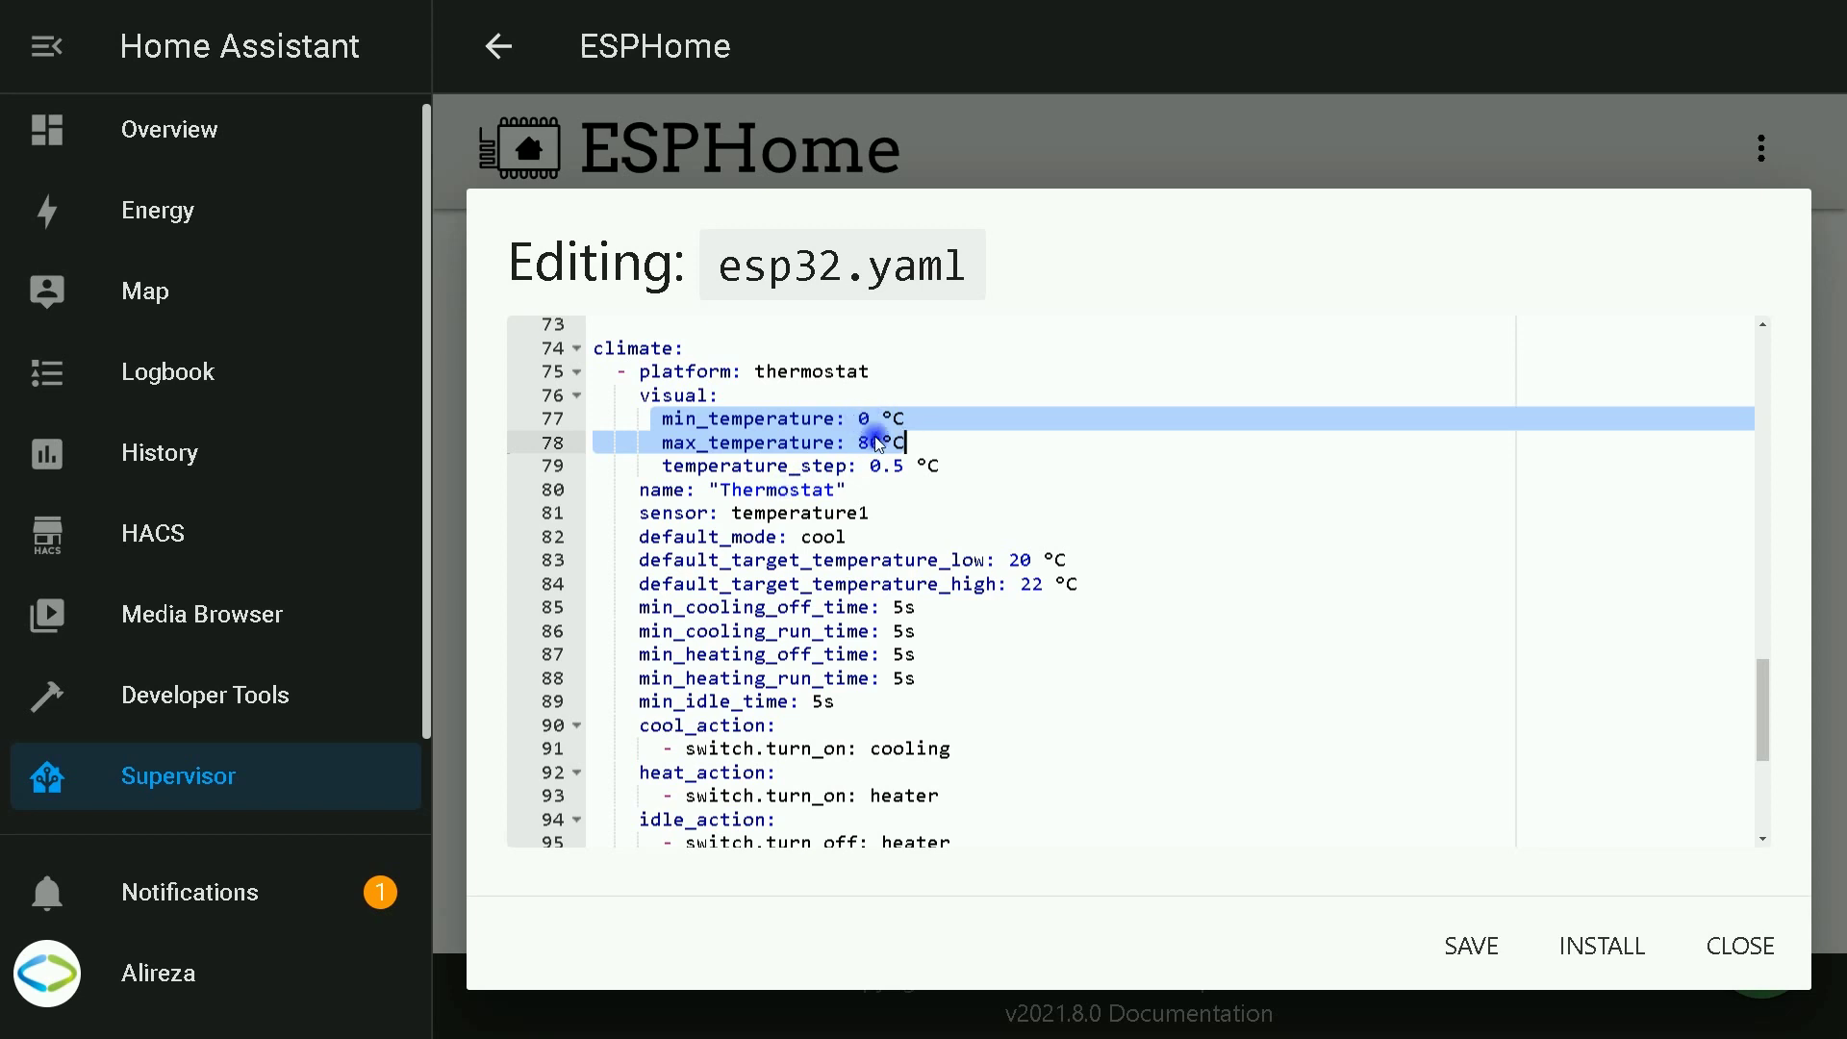
left_click(646, 467)
left_click_drag(639, 468, 962, 467)
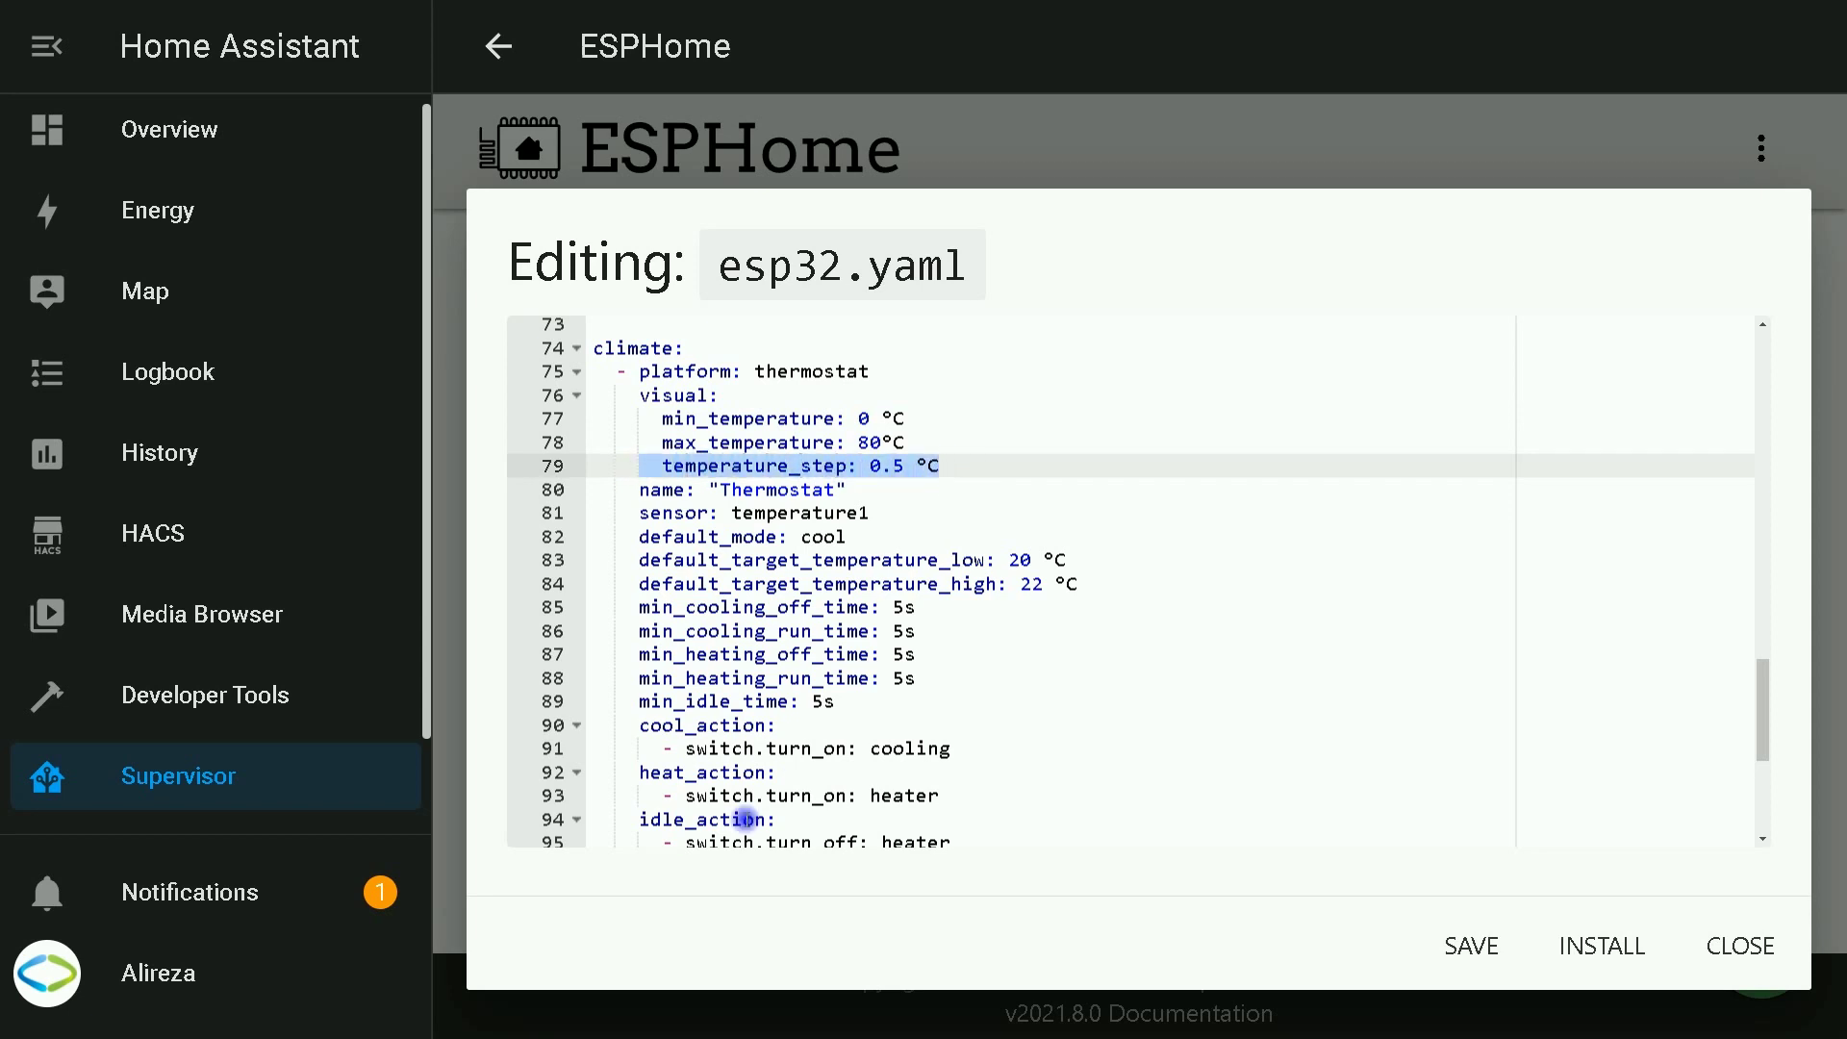
left_click(604, 491)
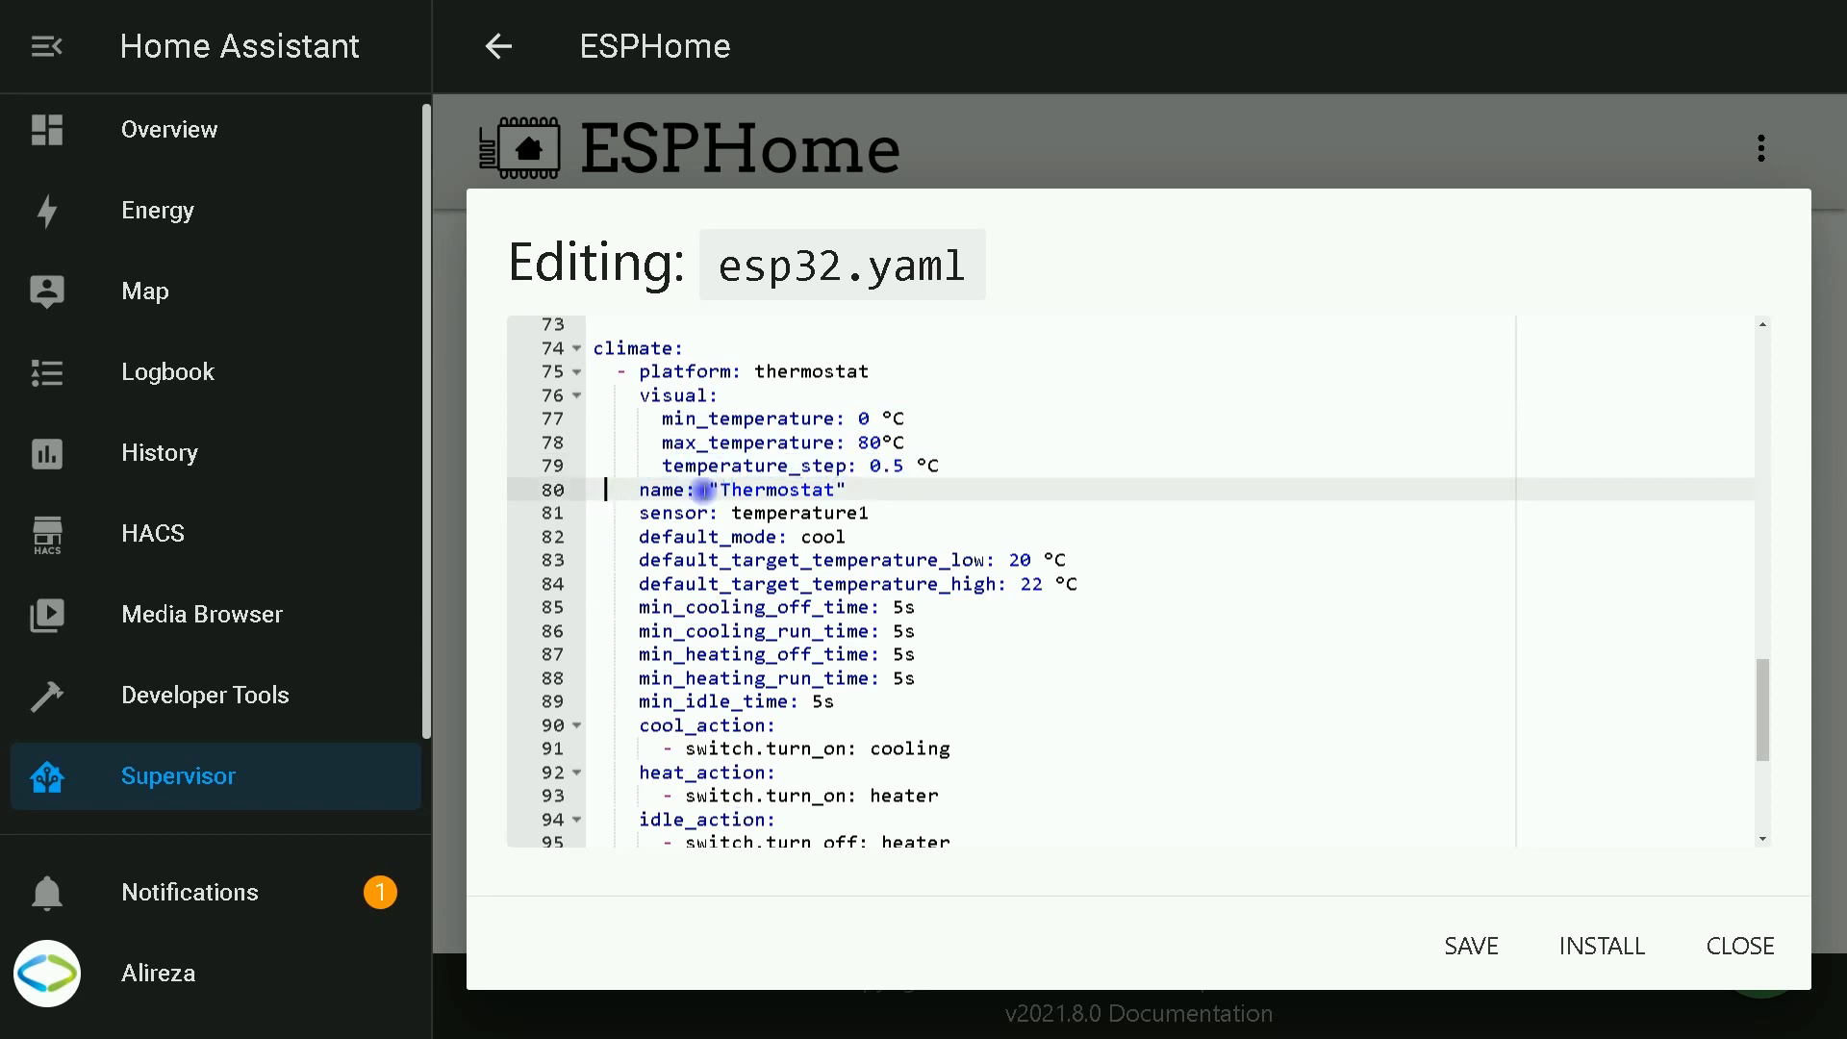
left_click_drag(704, 492, 851, 486)
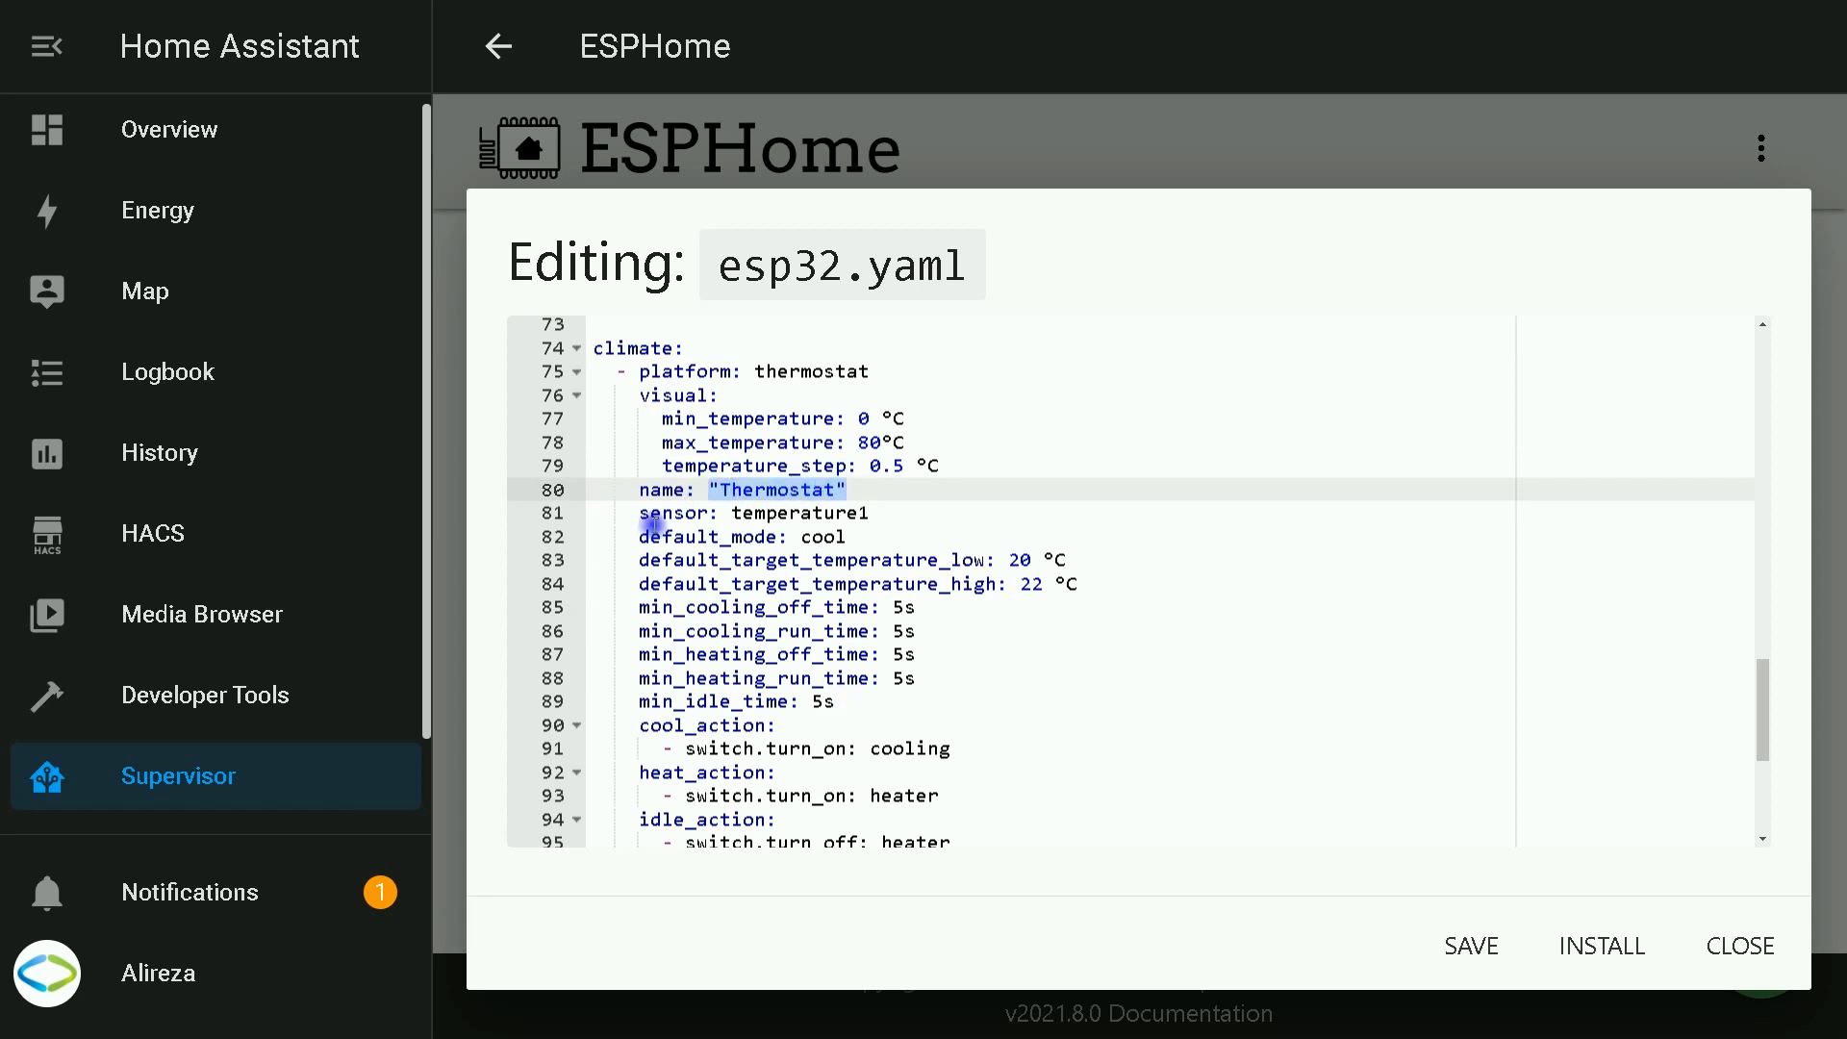
left_click_drag(627, 511, 709, 510)
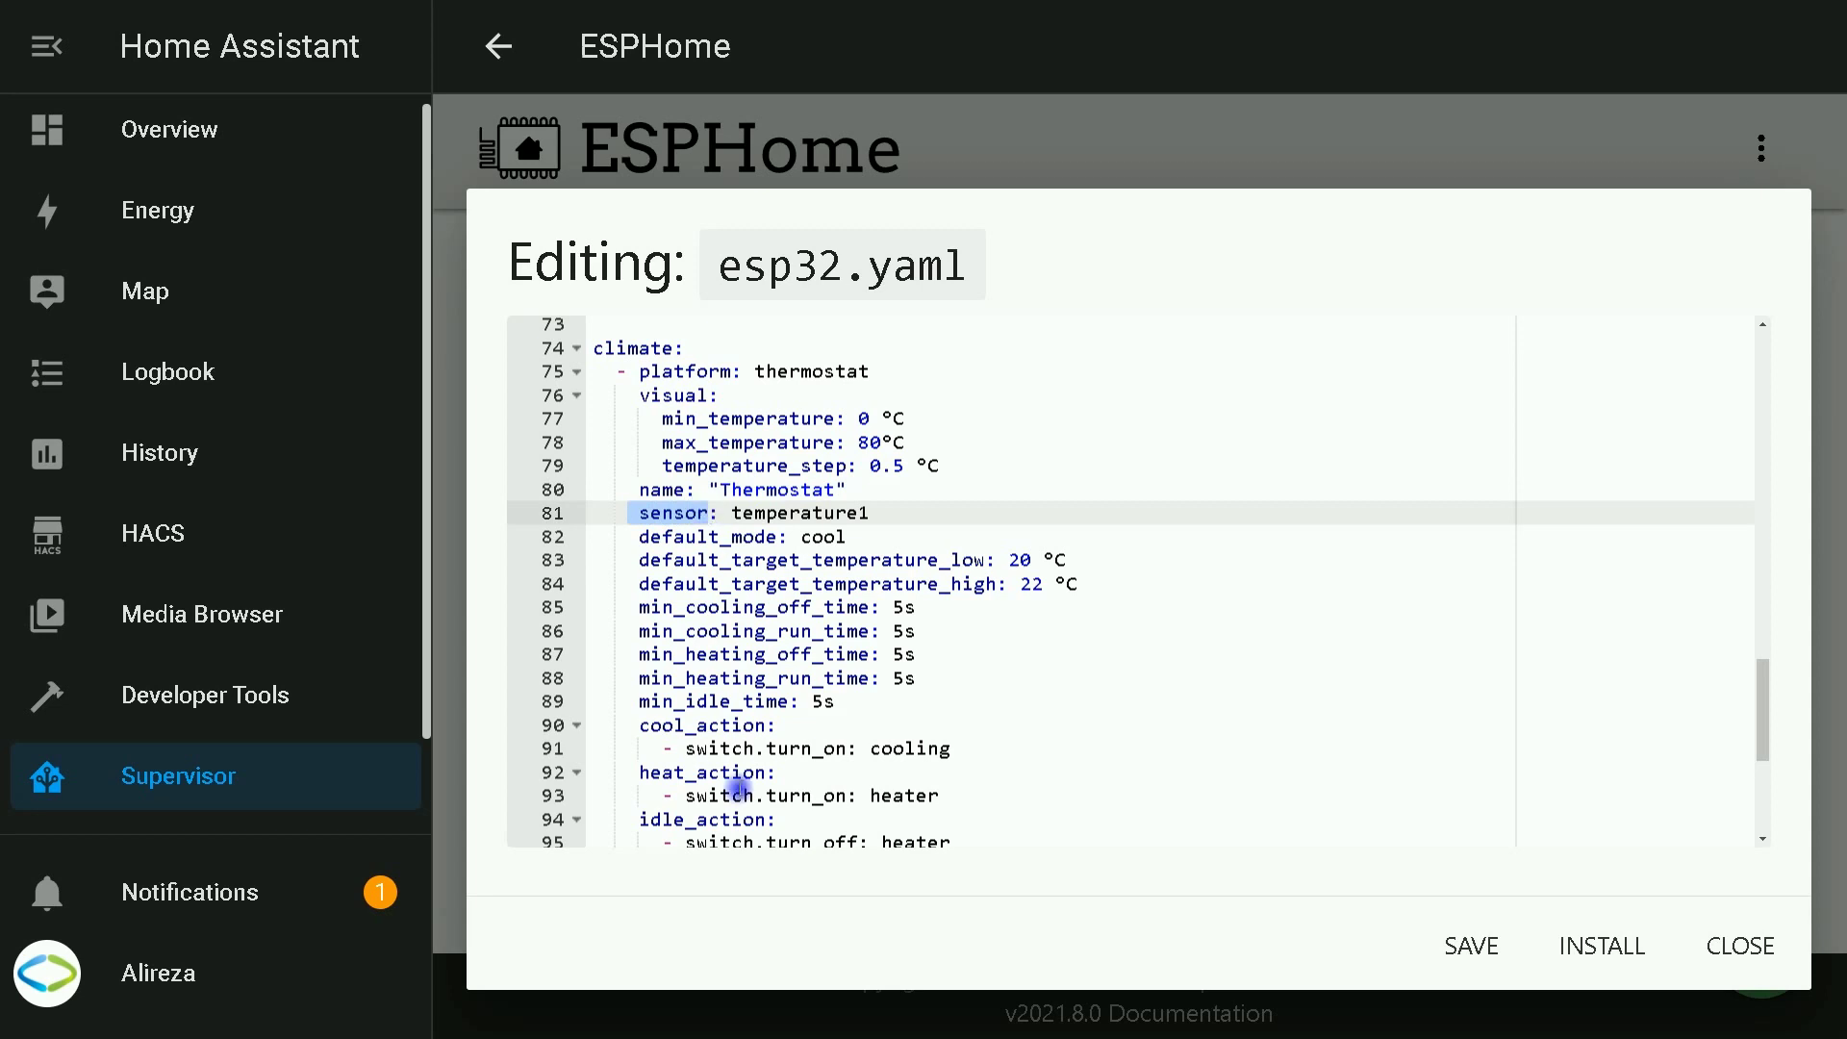
left_click(731, 512)
left_click_drag(728, 512, 872, 513)
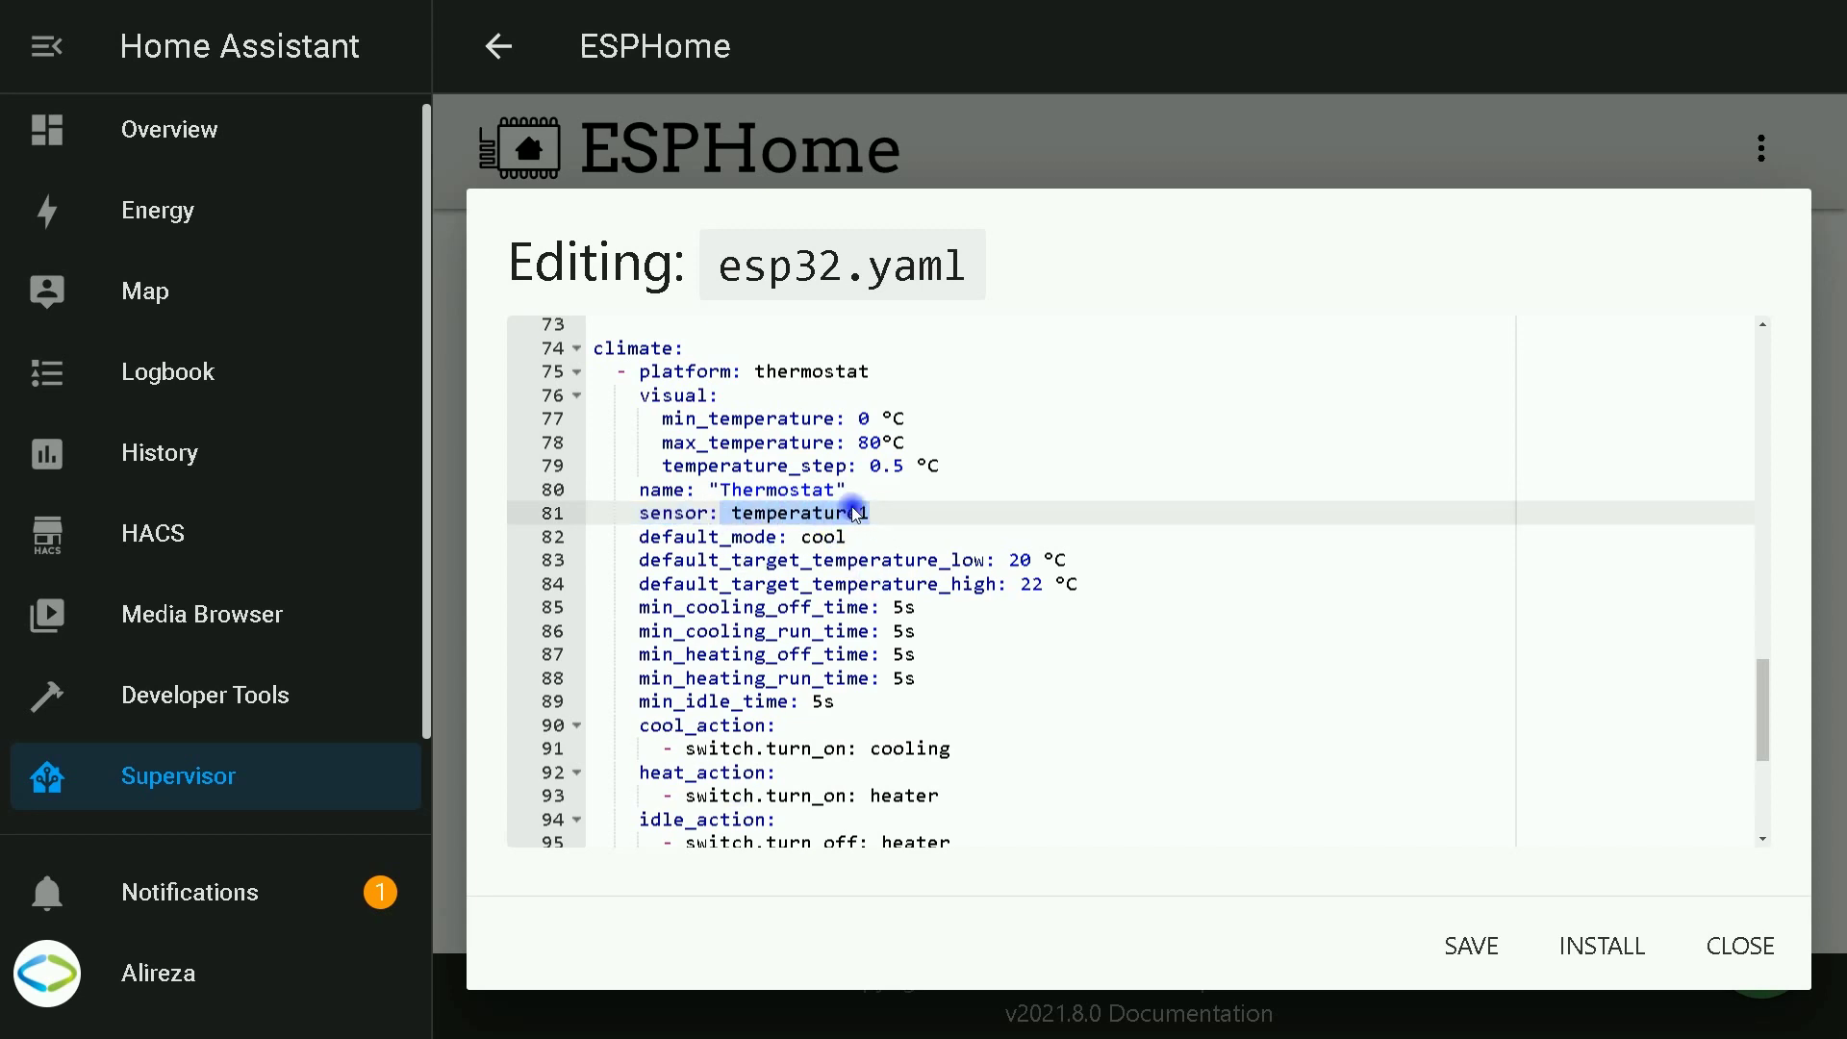
scroll(856, 685, "up", 1)
scroll(856, 685, "up", 10)
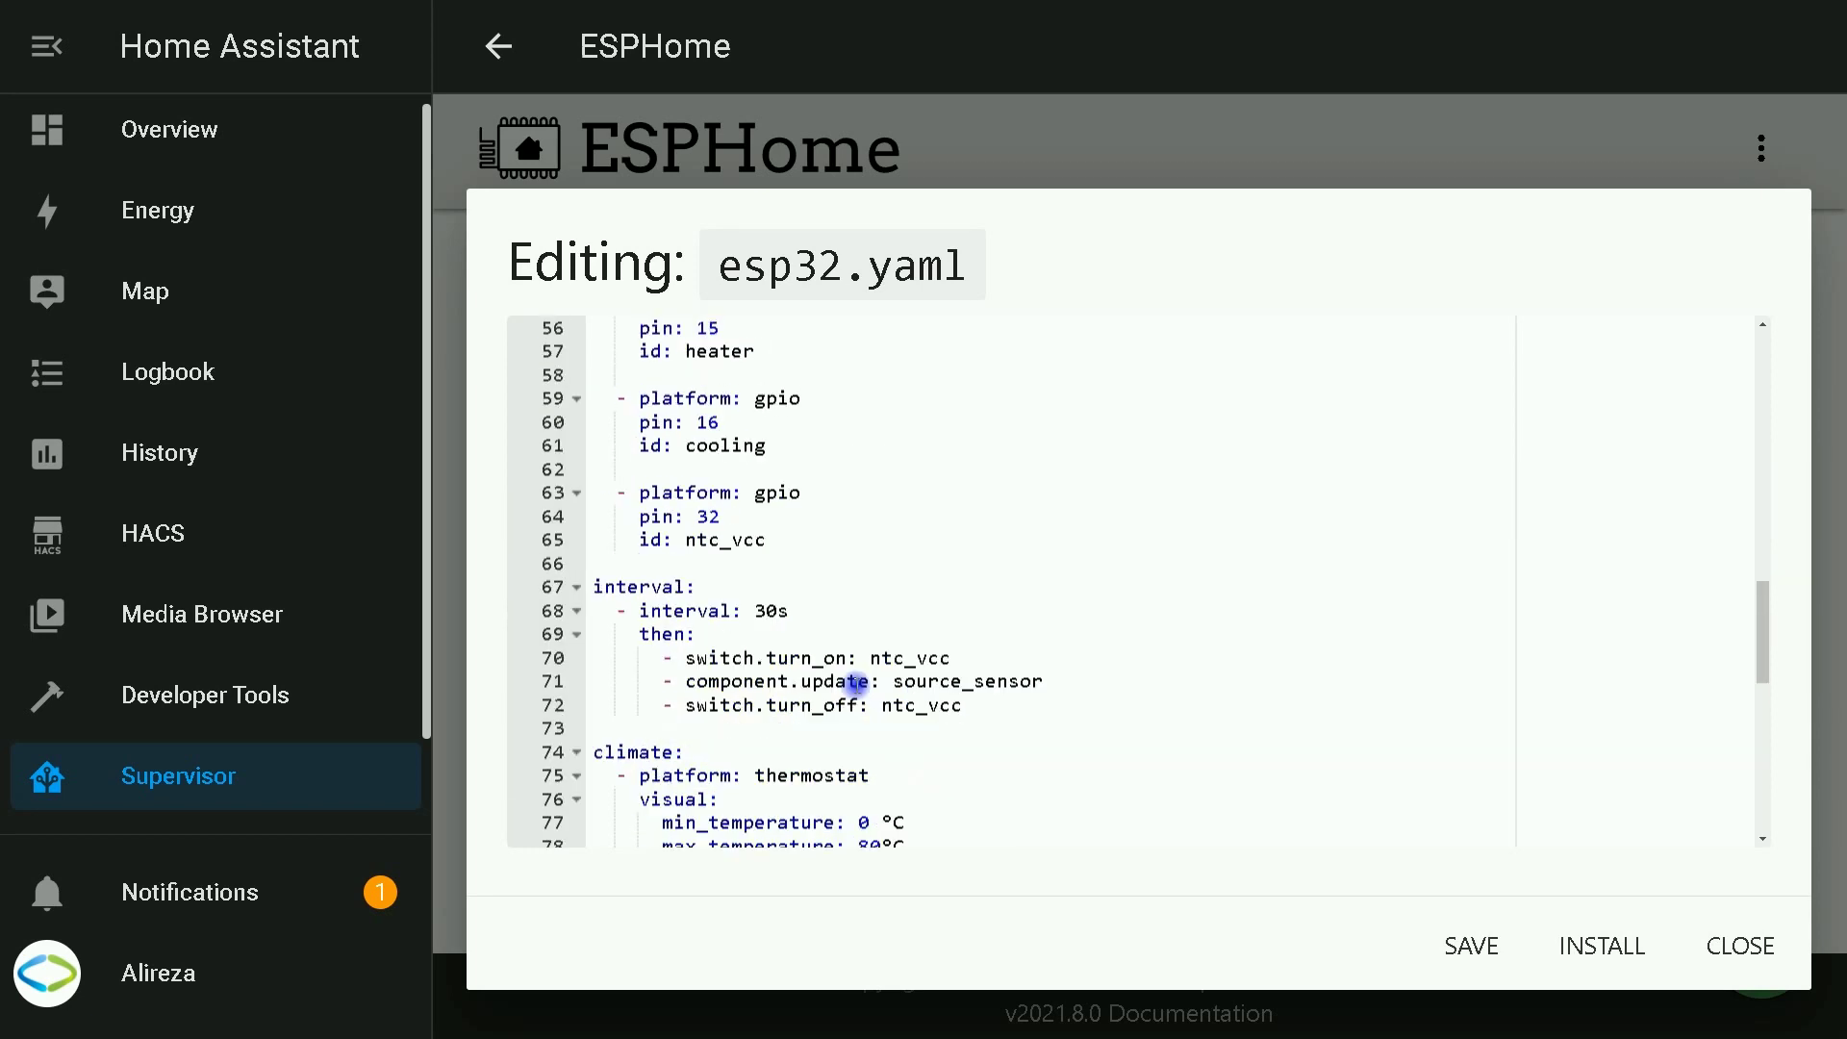
scroll(856, 685, "up", 1)
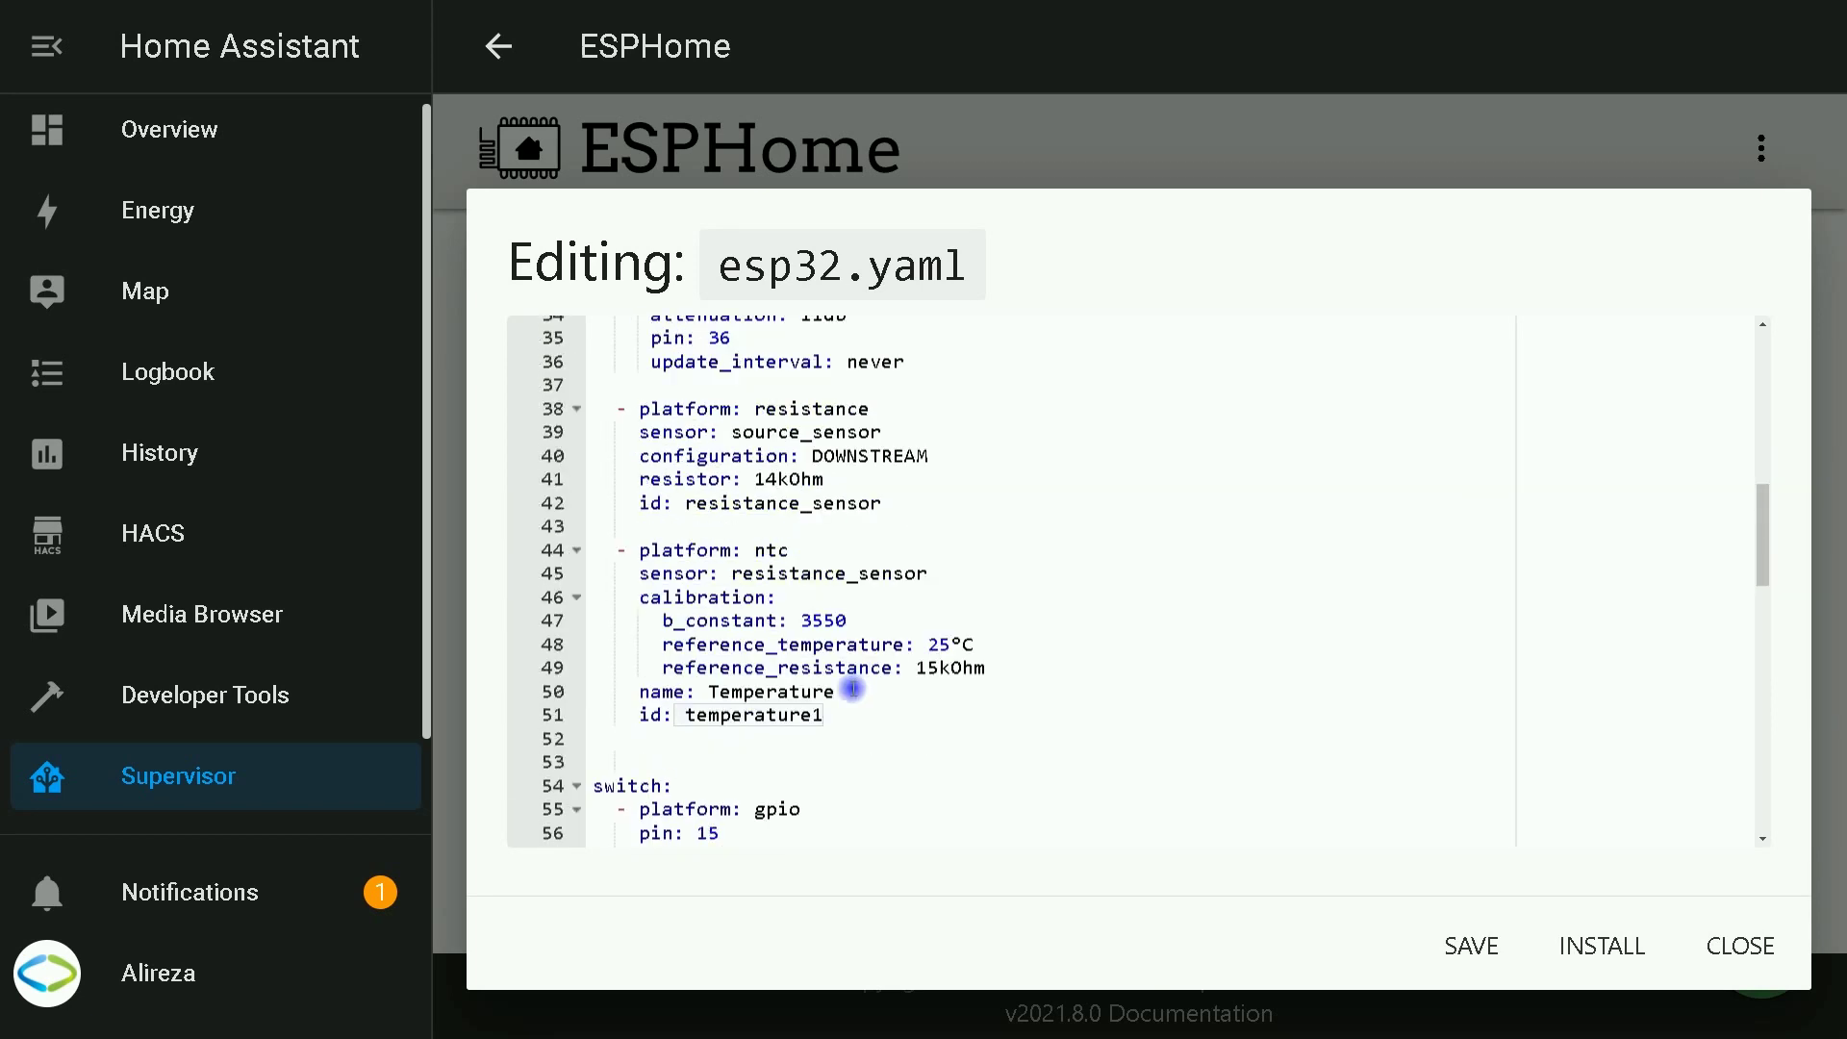
left_click_drag(675, 715, 824, 714)
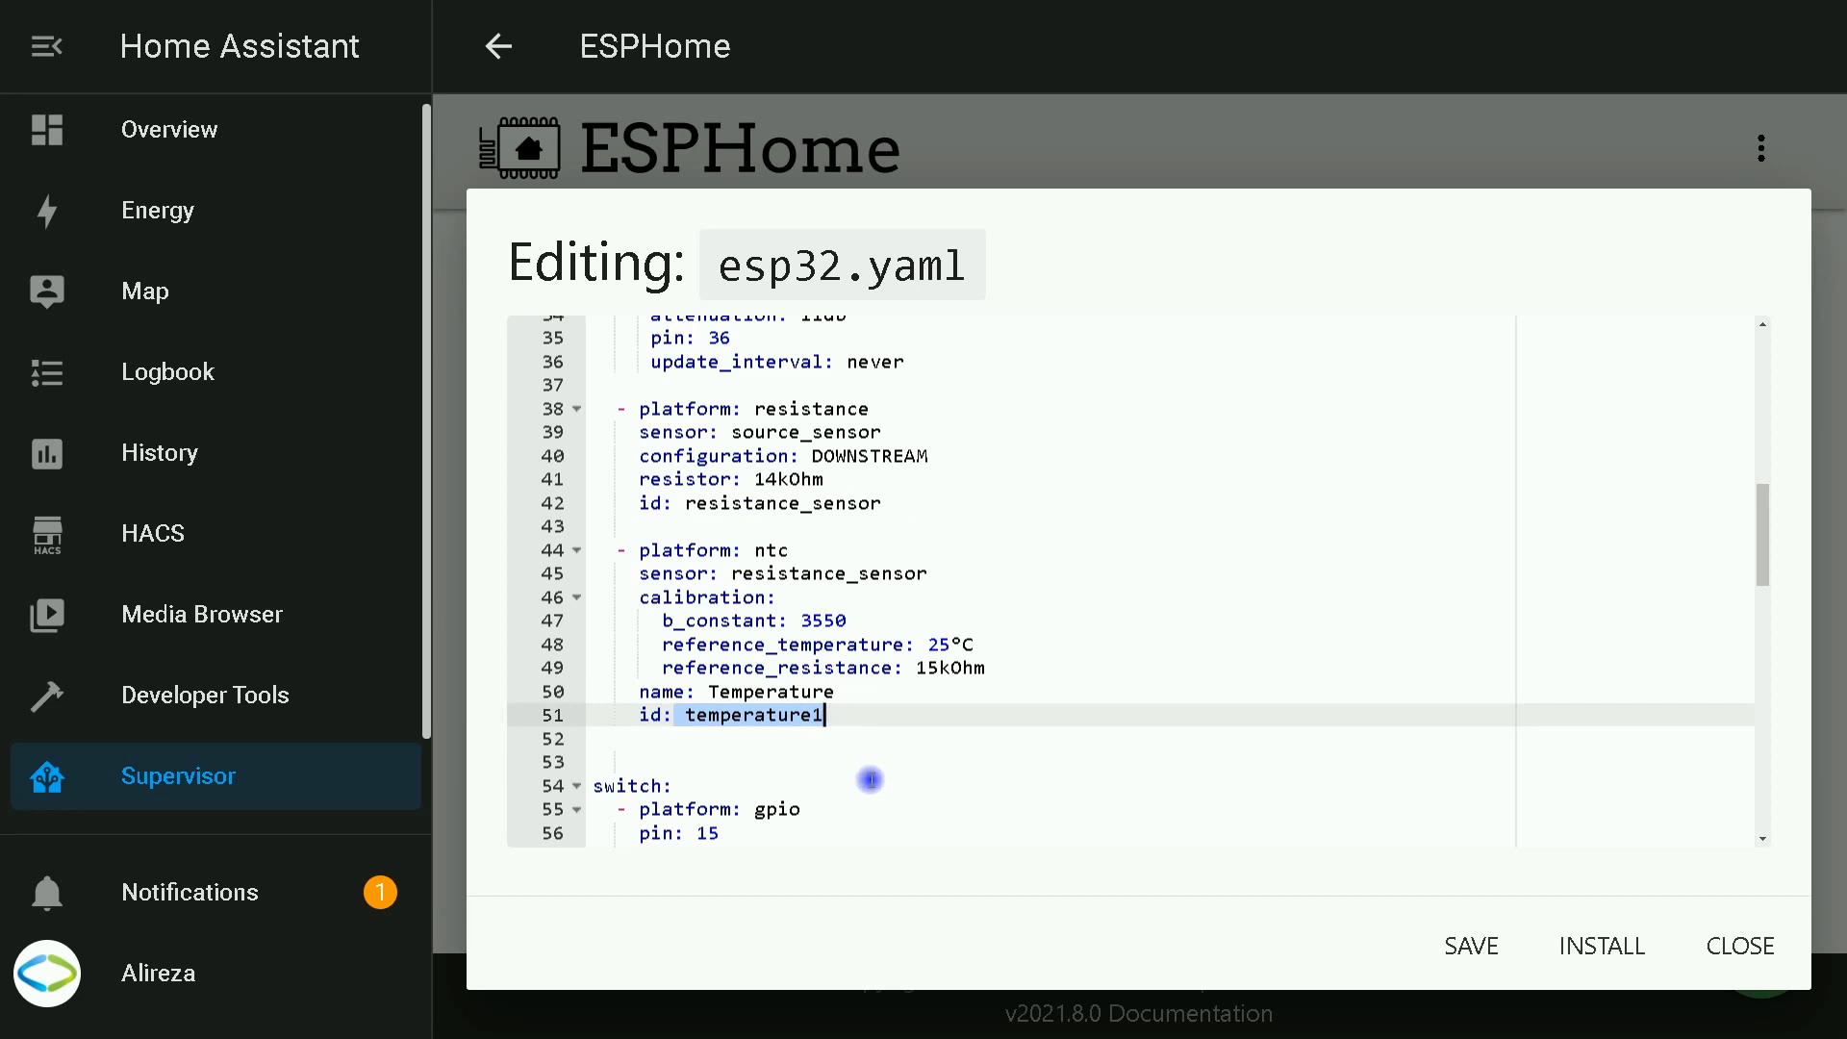
scroll(870, 777, "down", 10)
scroll(870, 778, "down", 1)
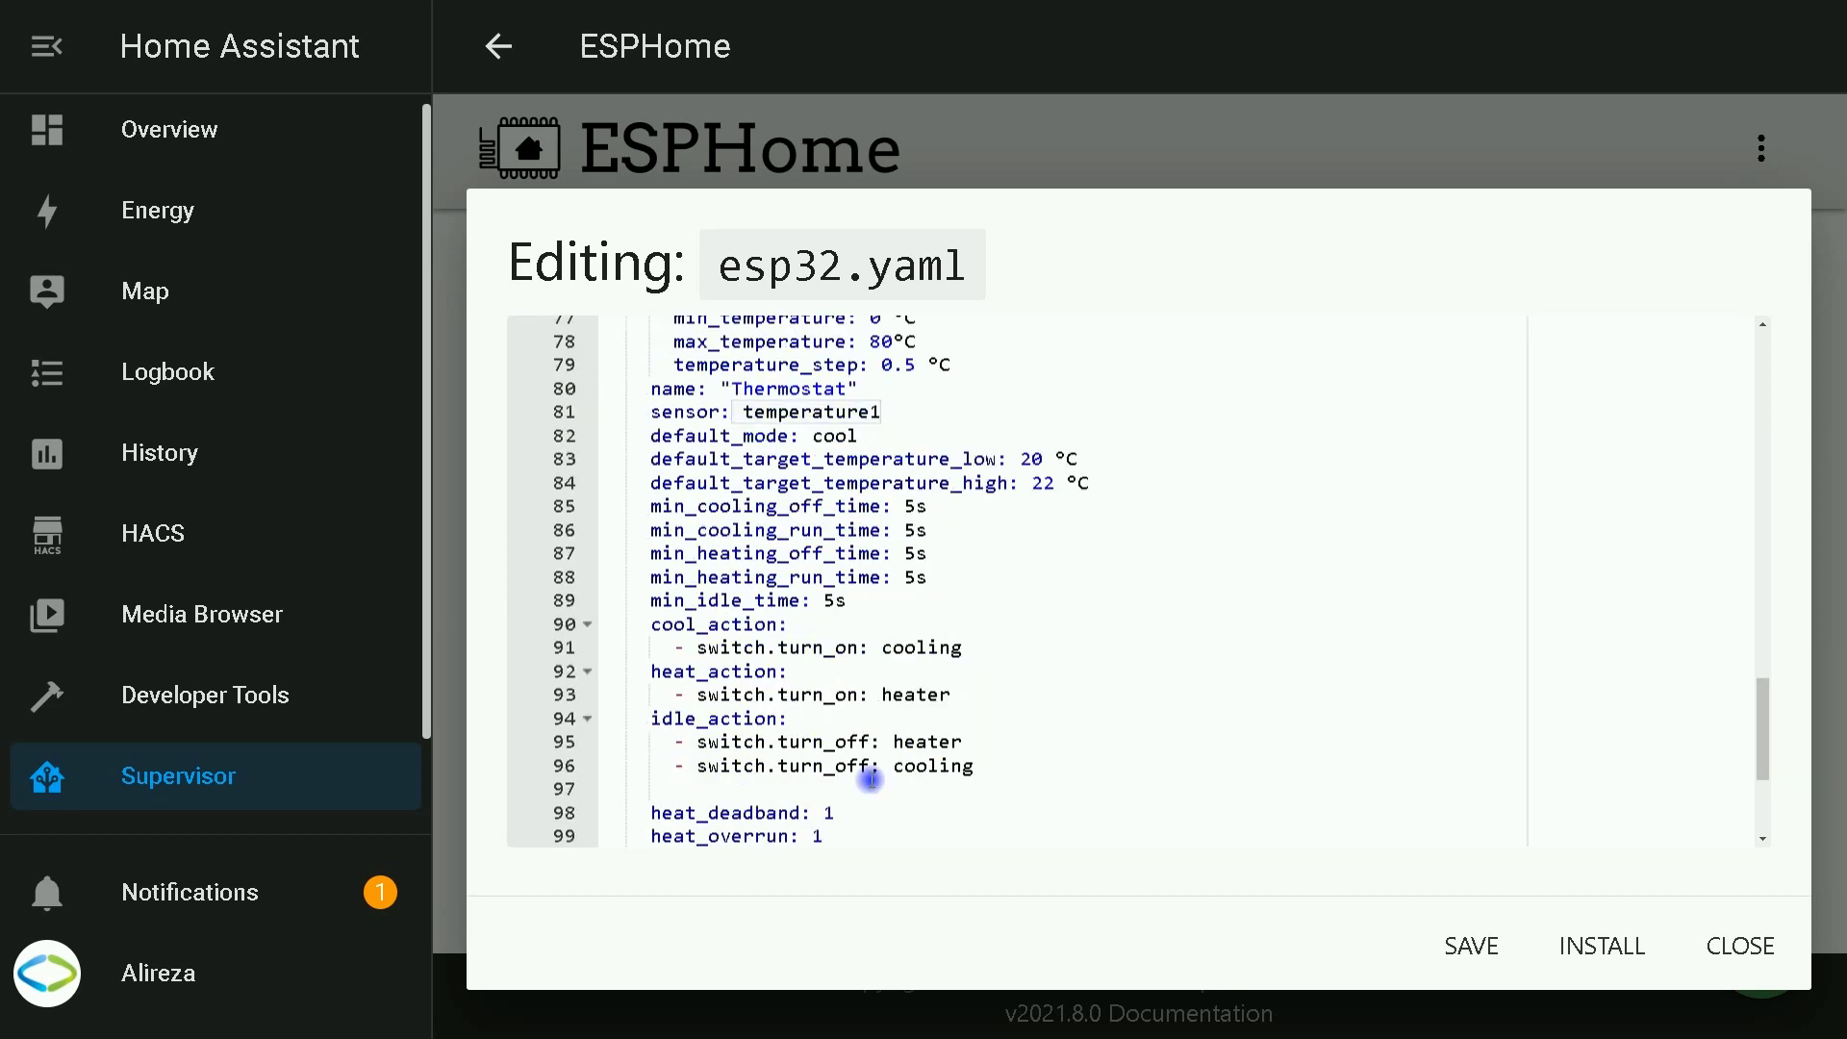
left_click_drag(635, 427, 1158, 483)
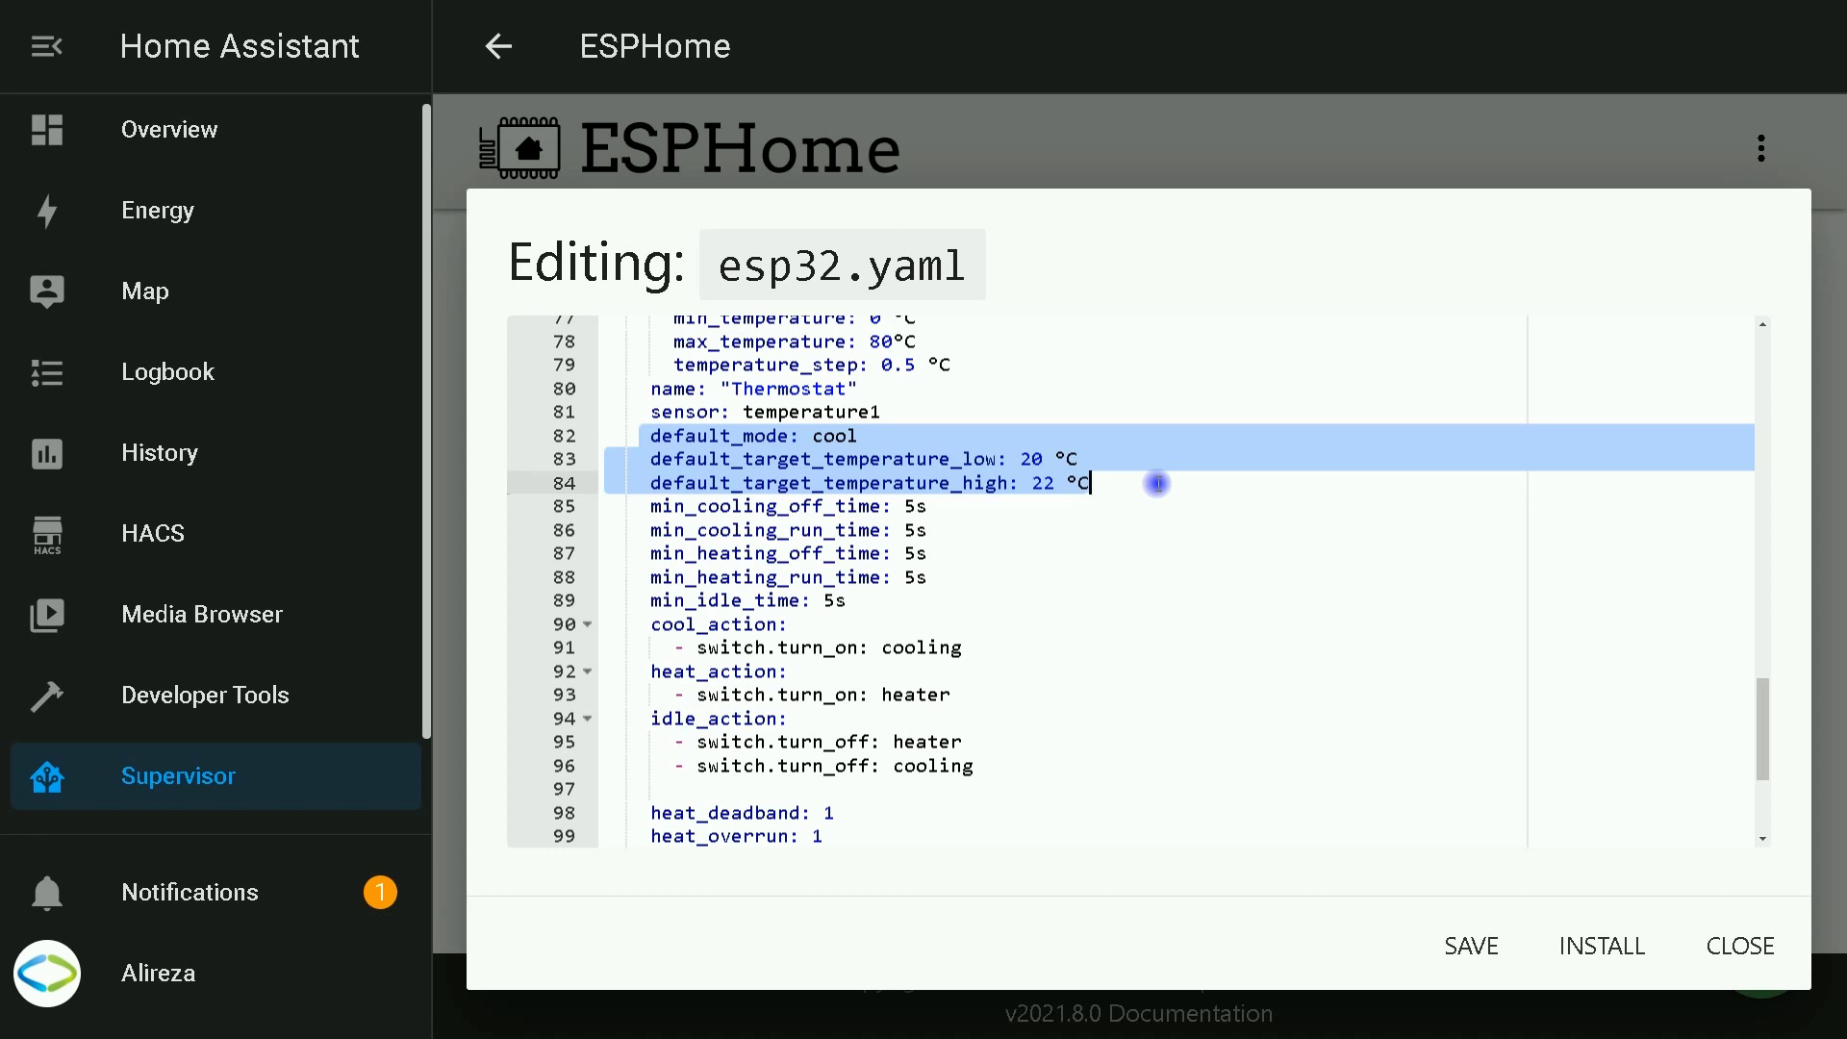
left_click_drag(650, 435, 875, 436)
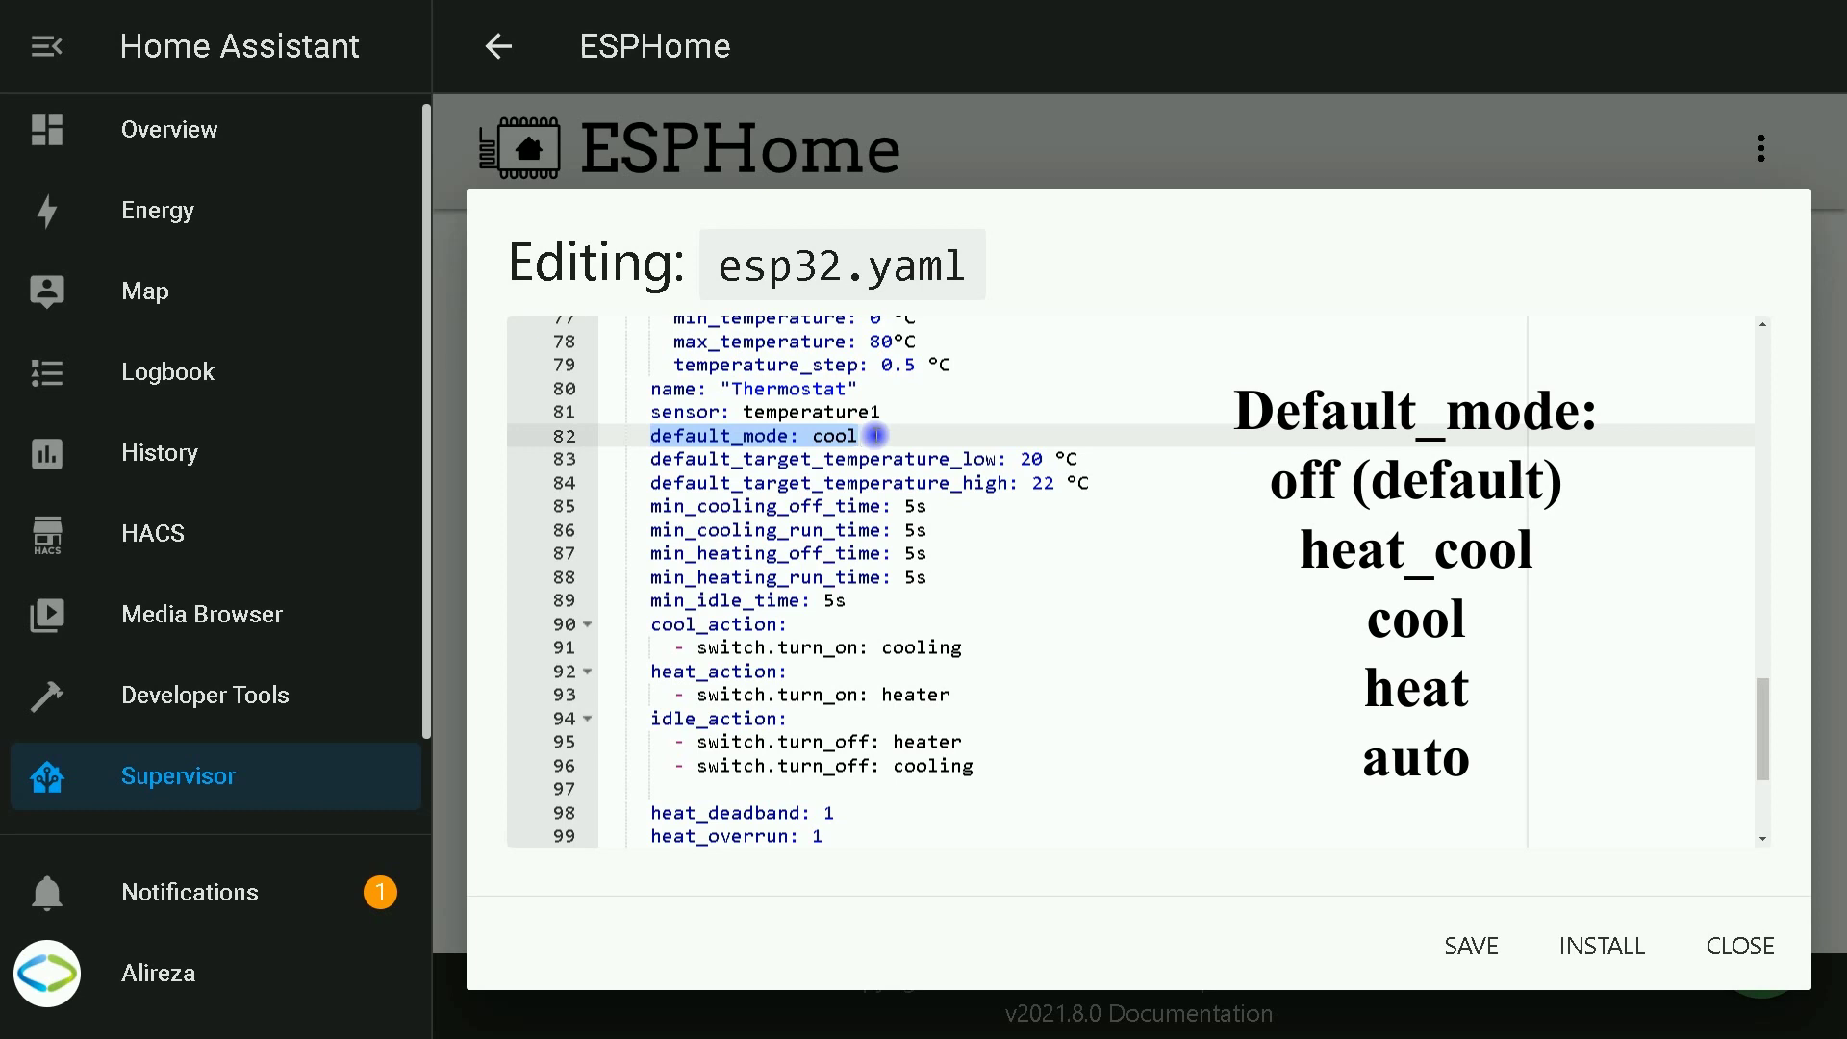
left_click_drag(639, 459, 1135, 485)
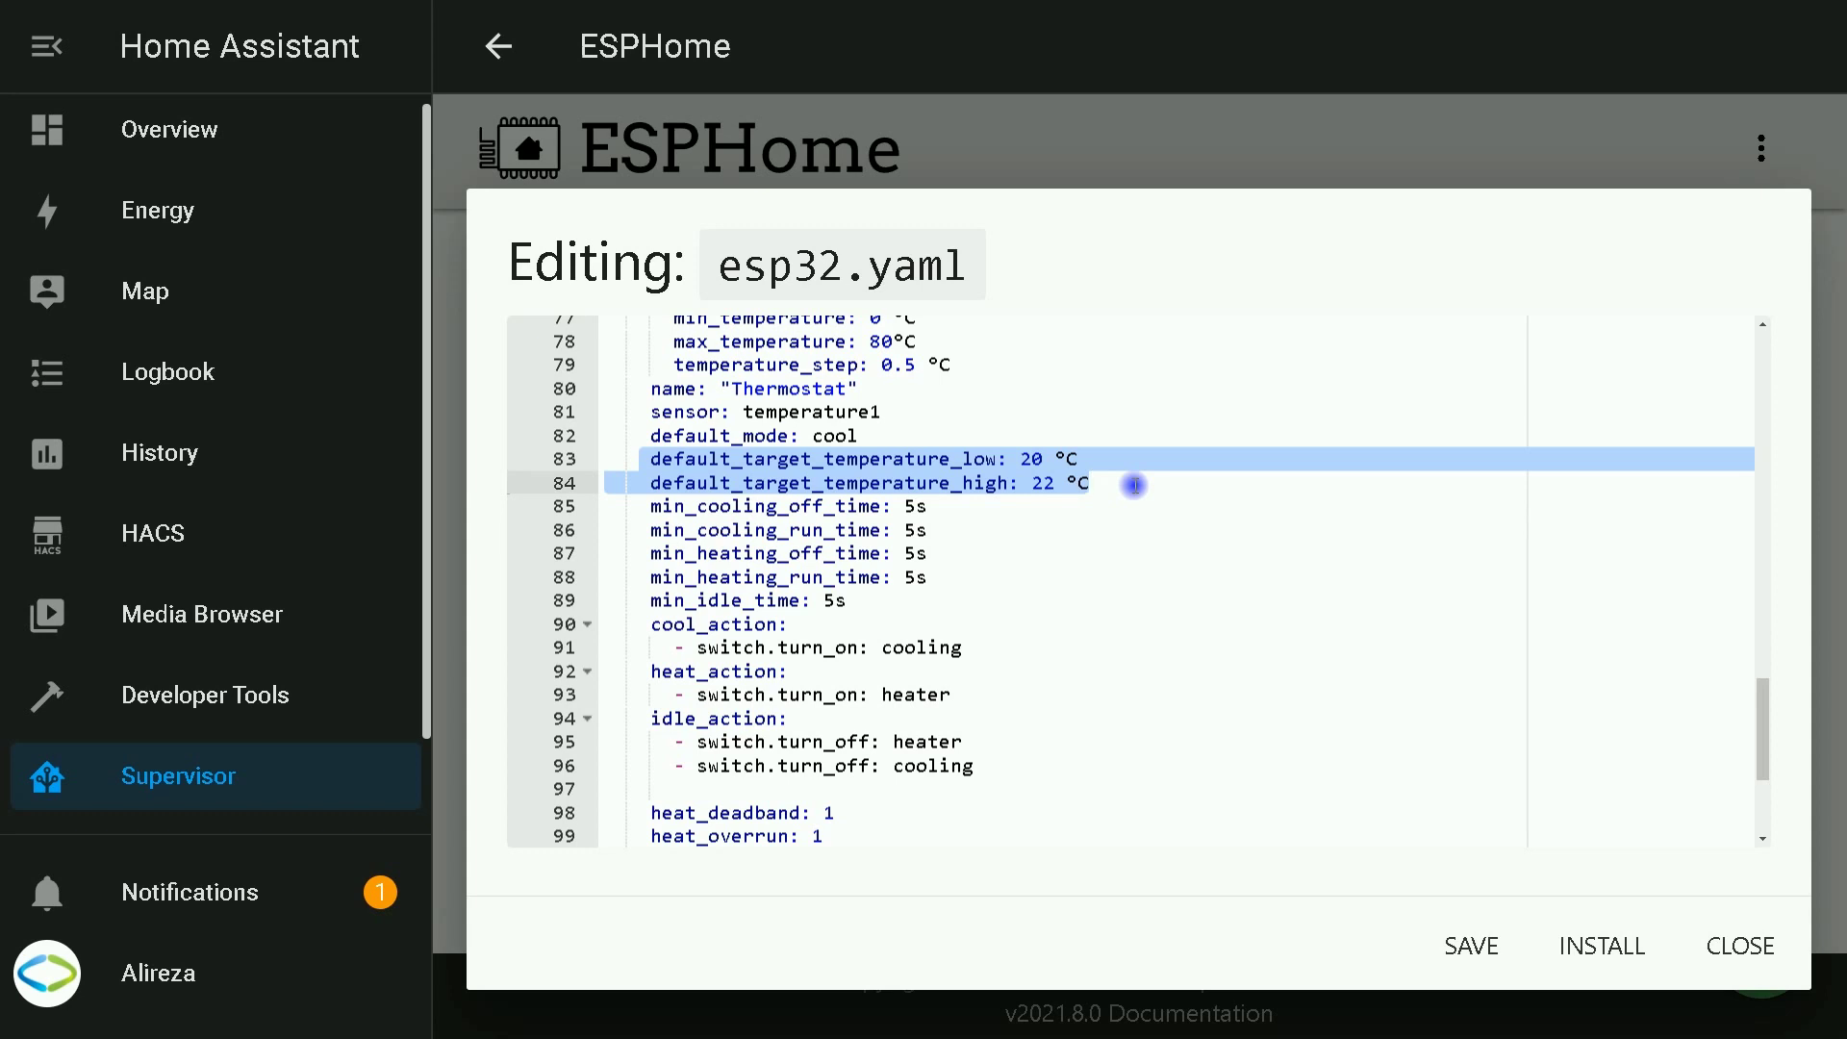
left_click_drag(639, 506, 877, 604)
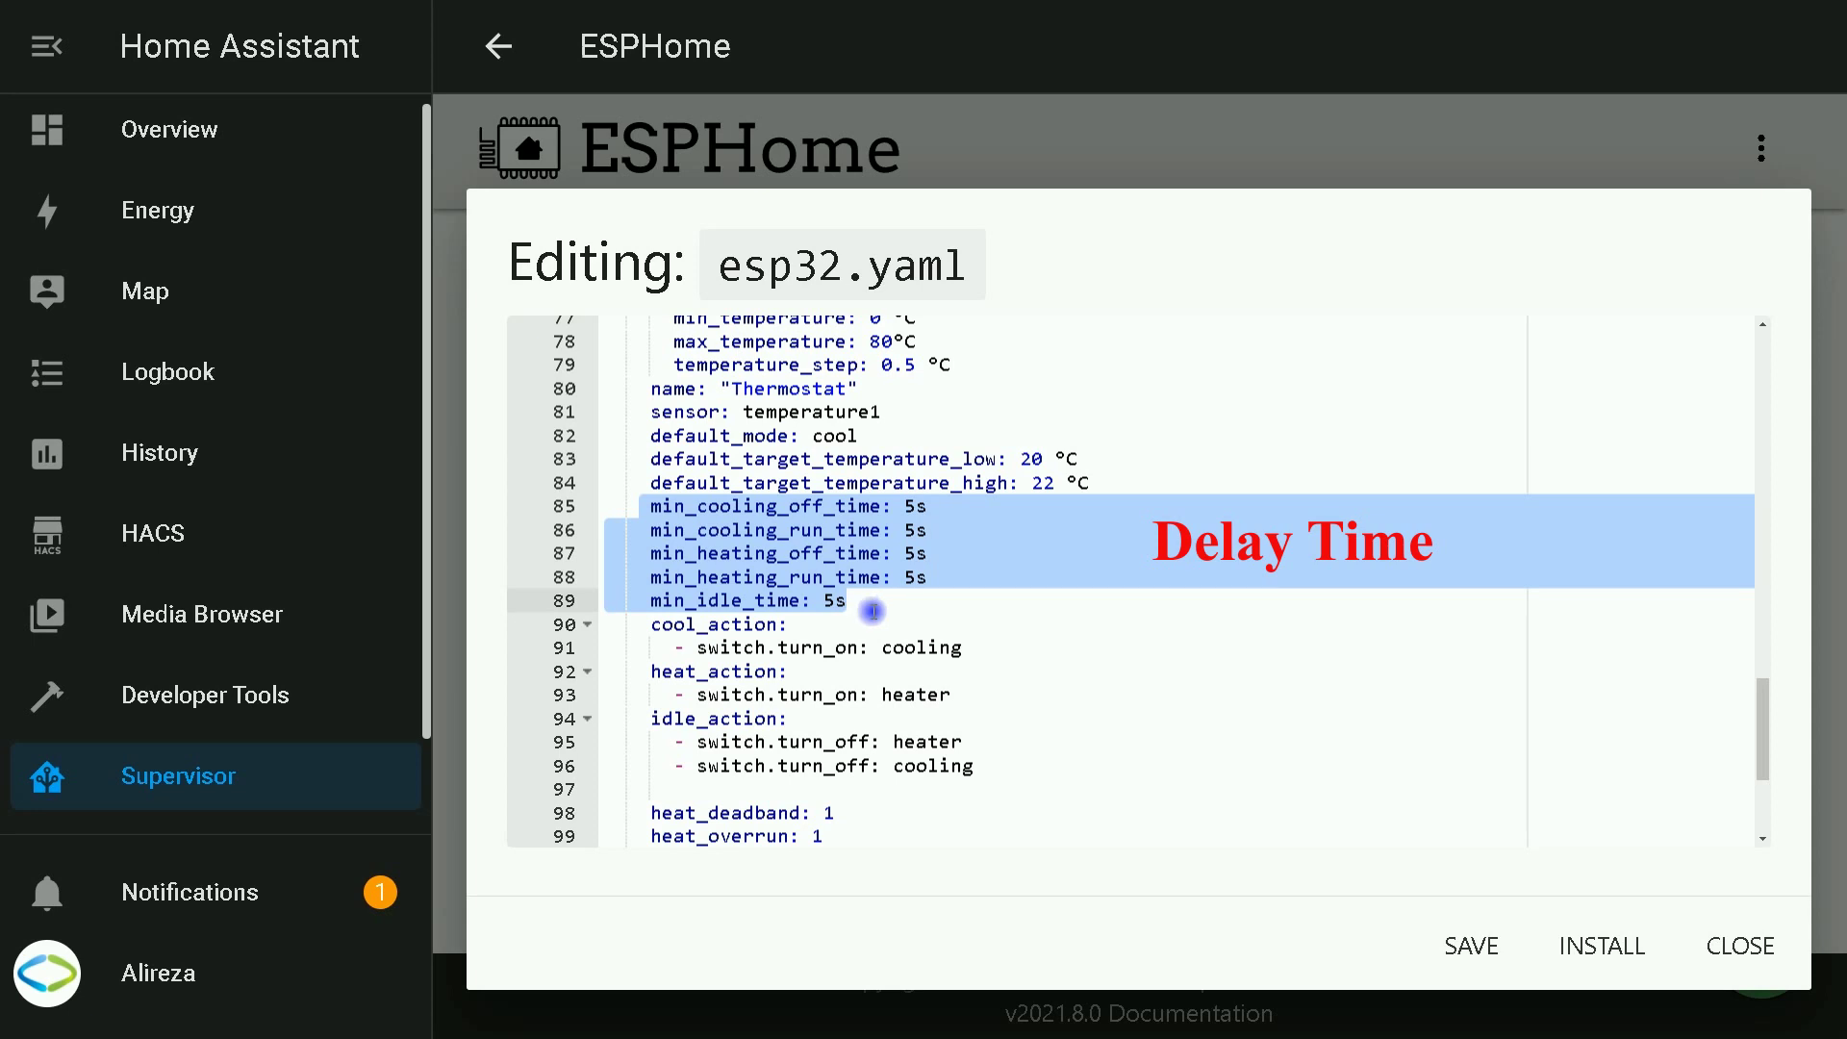
left_click(832, 599)
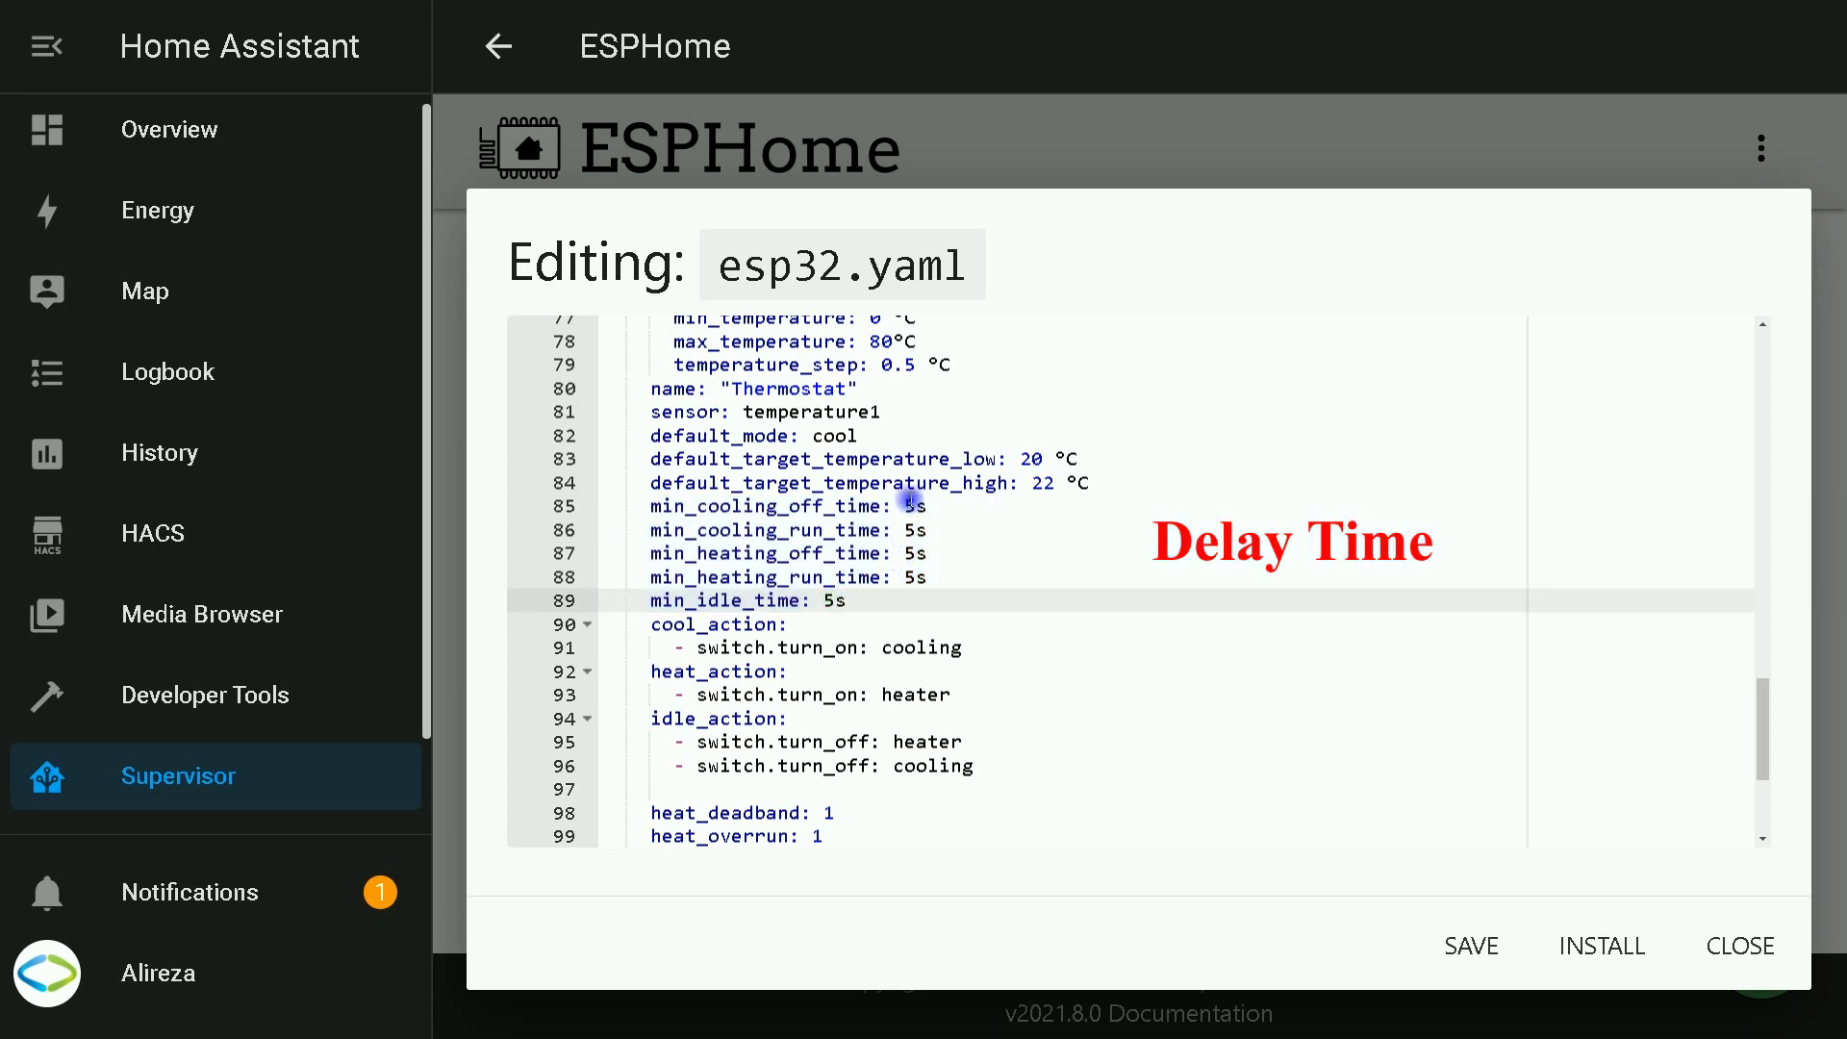
scroll(911, 587, "down", 3)
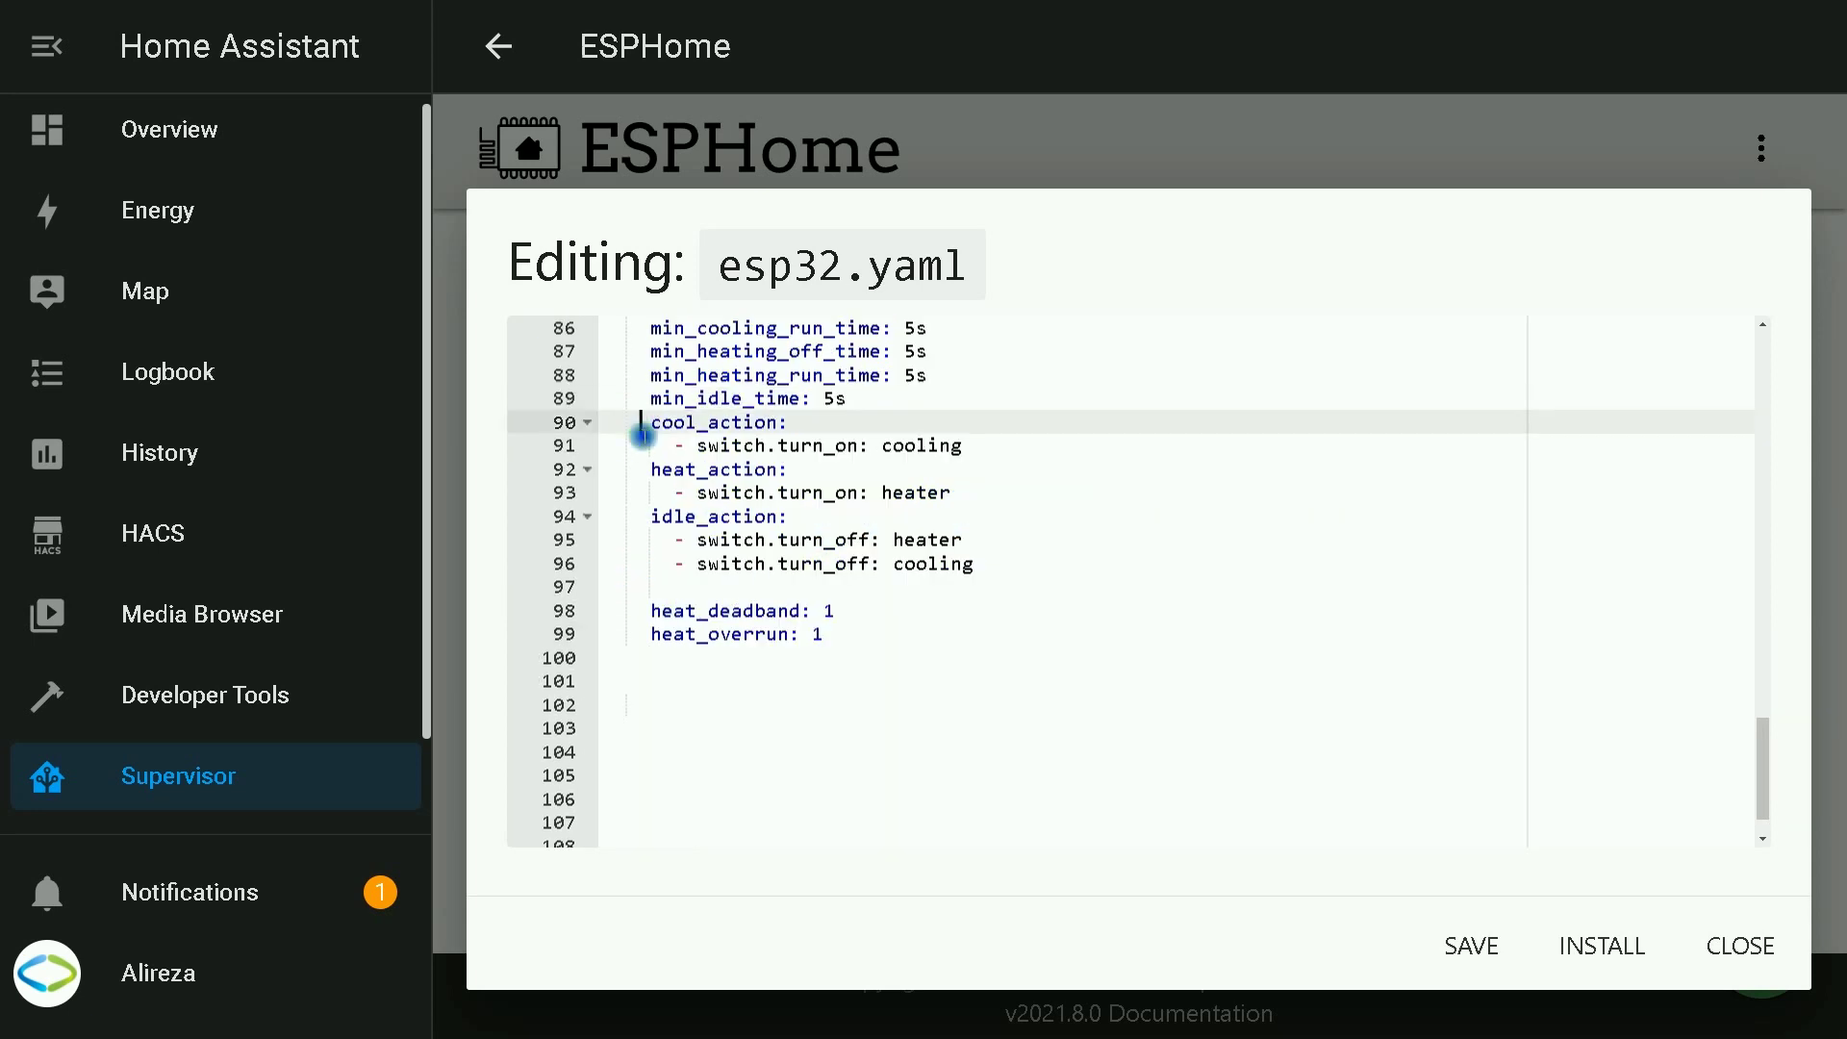
left_click_drag(639, 429, 1033, 582)
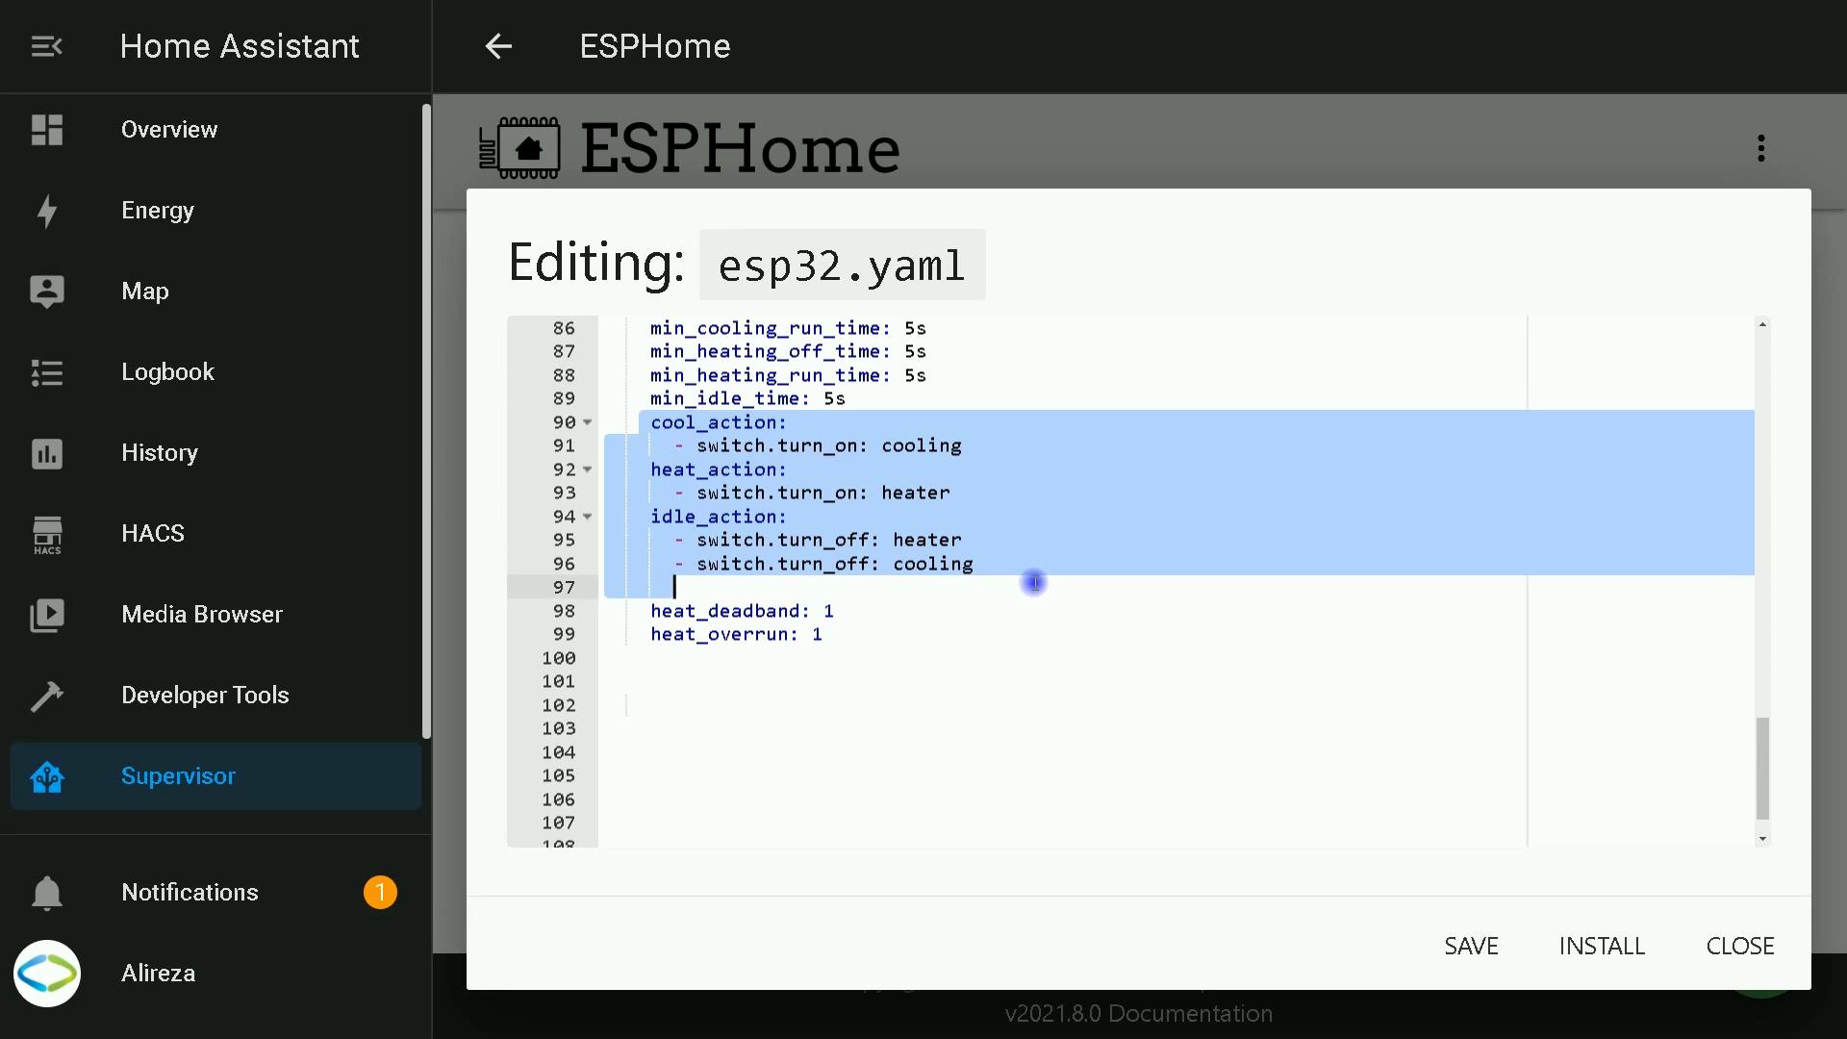
left_click(731, 450)
left_click_drag(647, 445, 991, 442)
left_click_drag(640, 468, 790, 468)
left_click_drag(664, 492, 965, 511)
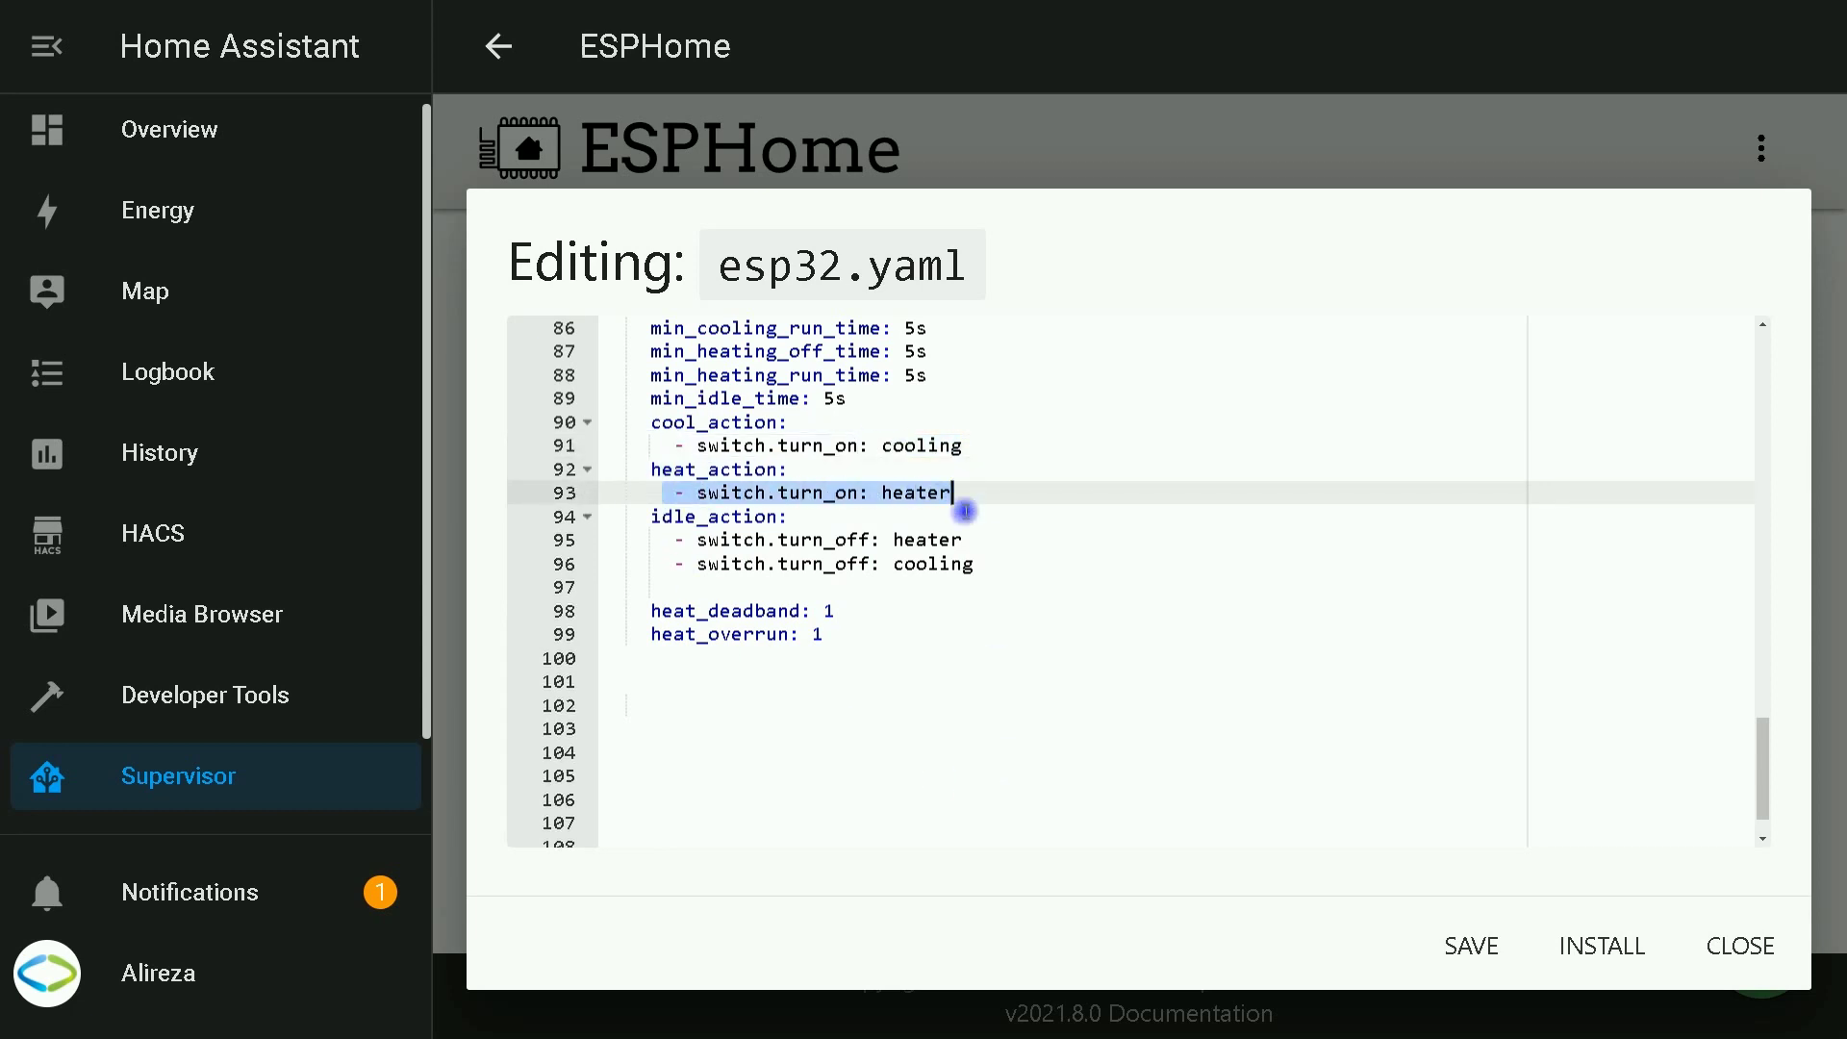
left_click(644, 517)
left_click_drag(644, 516, 790, 517)
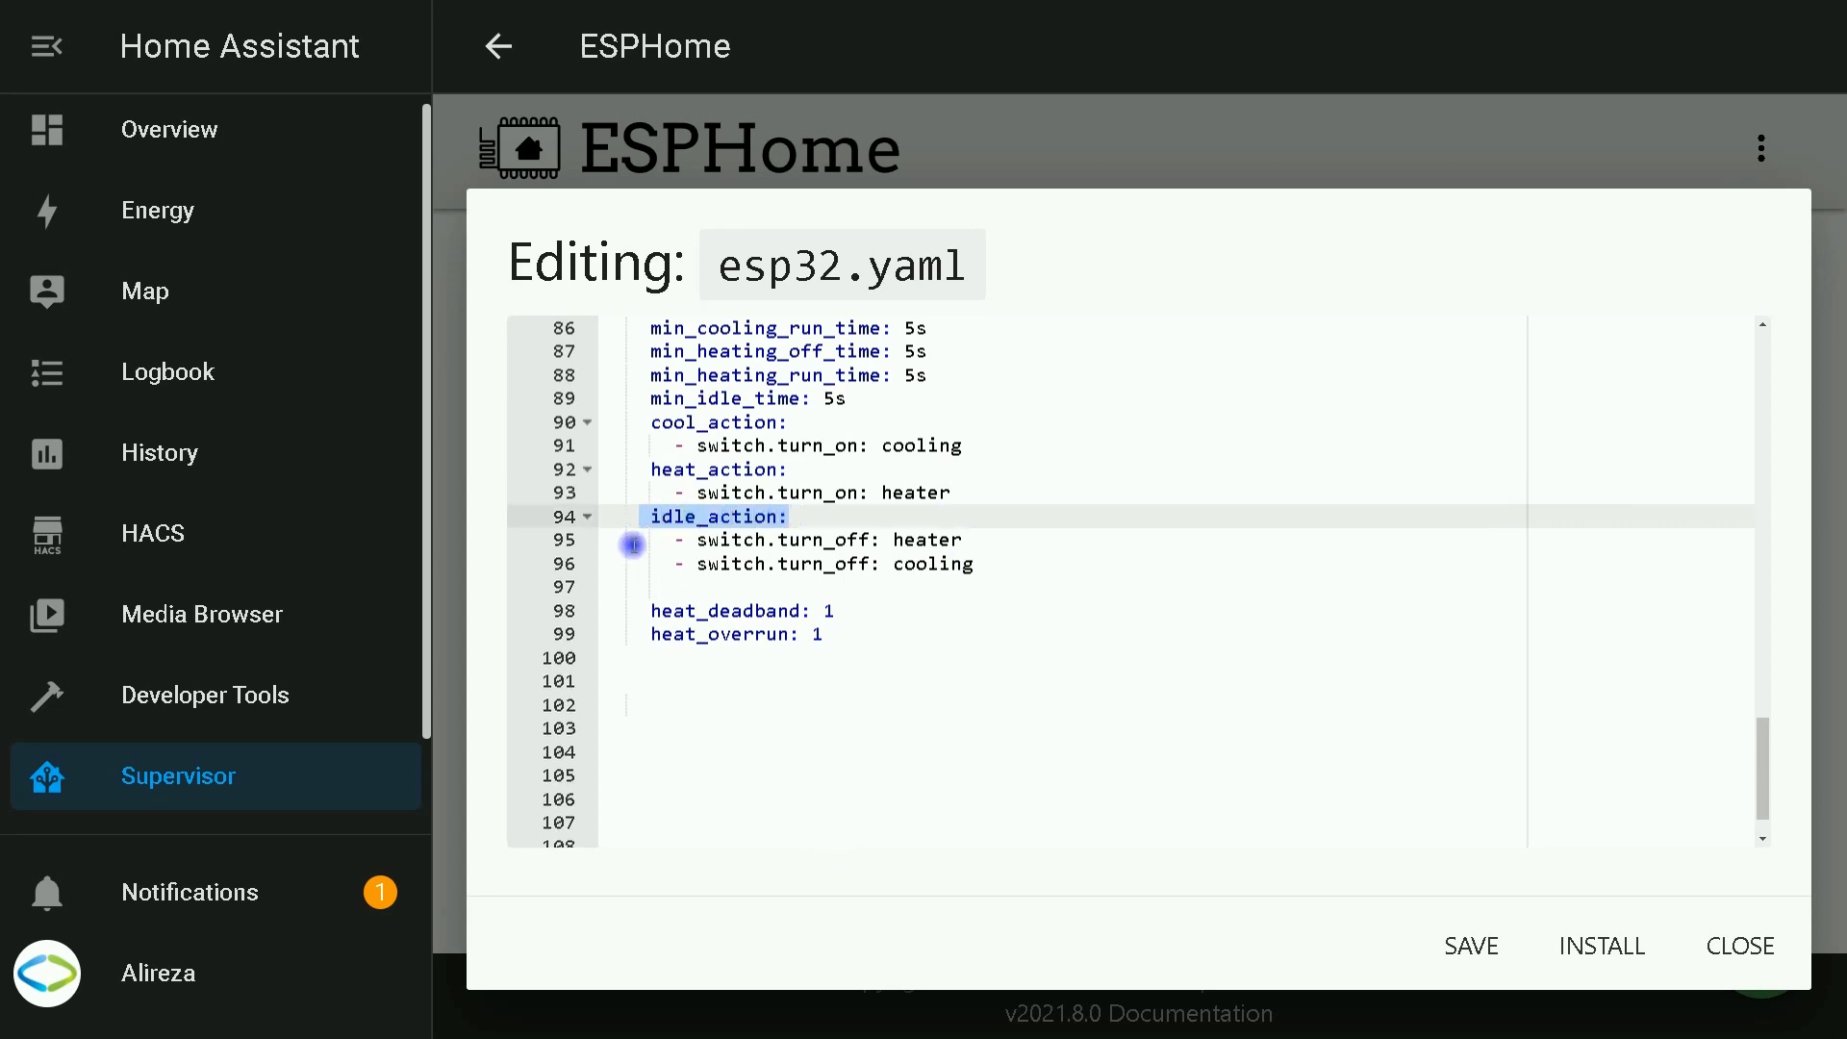
left_click_drag(650, 537, 965, 565)
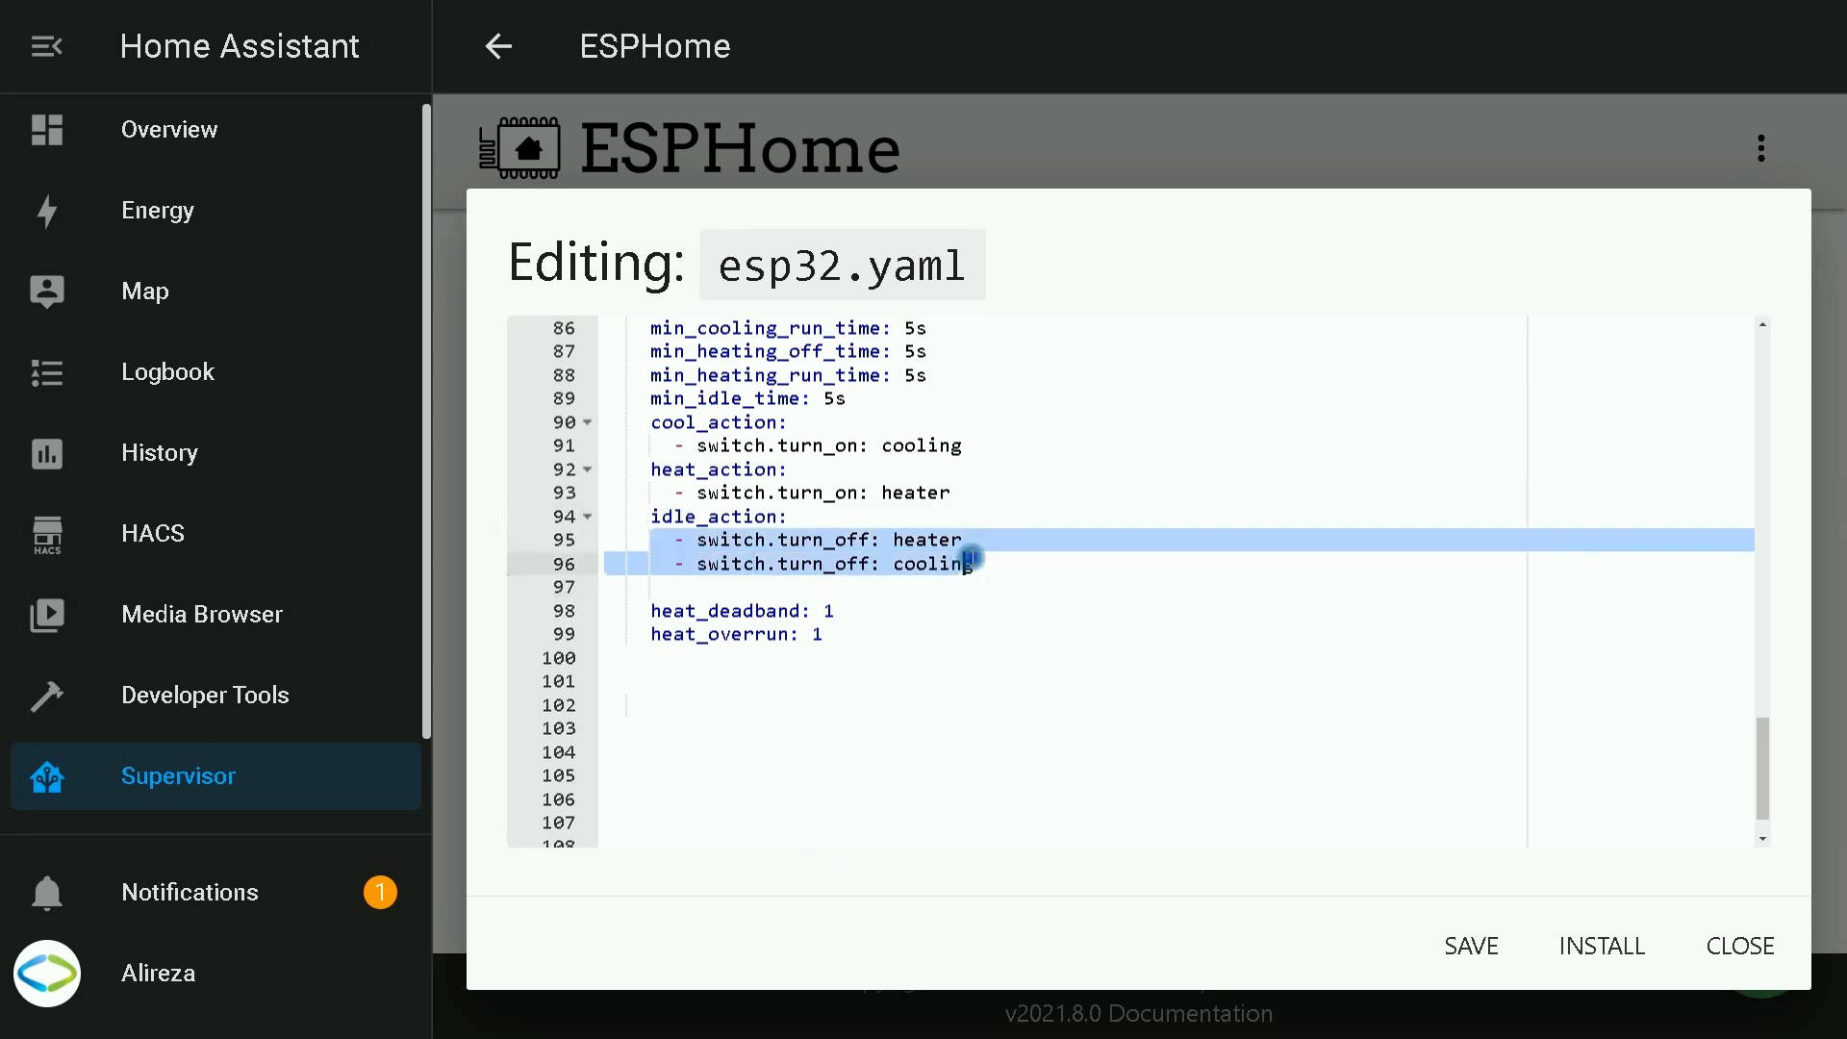
left_click(905, 727)
scroll(804, 695, "up", 10)
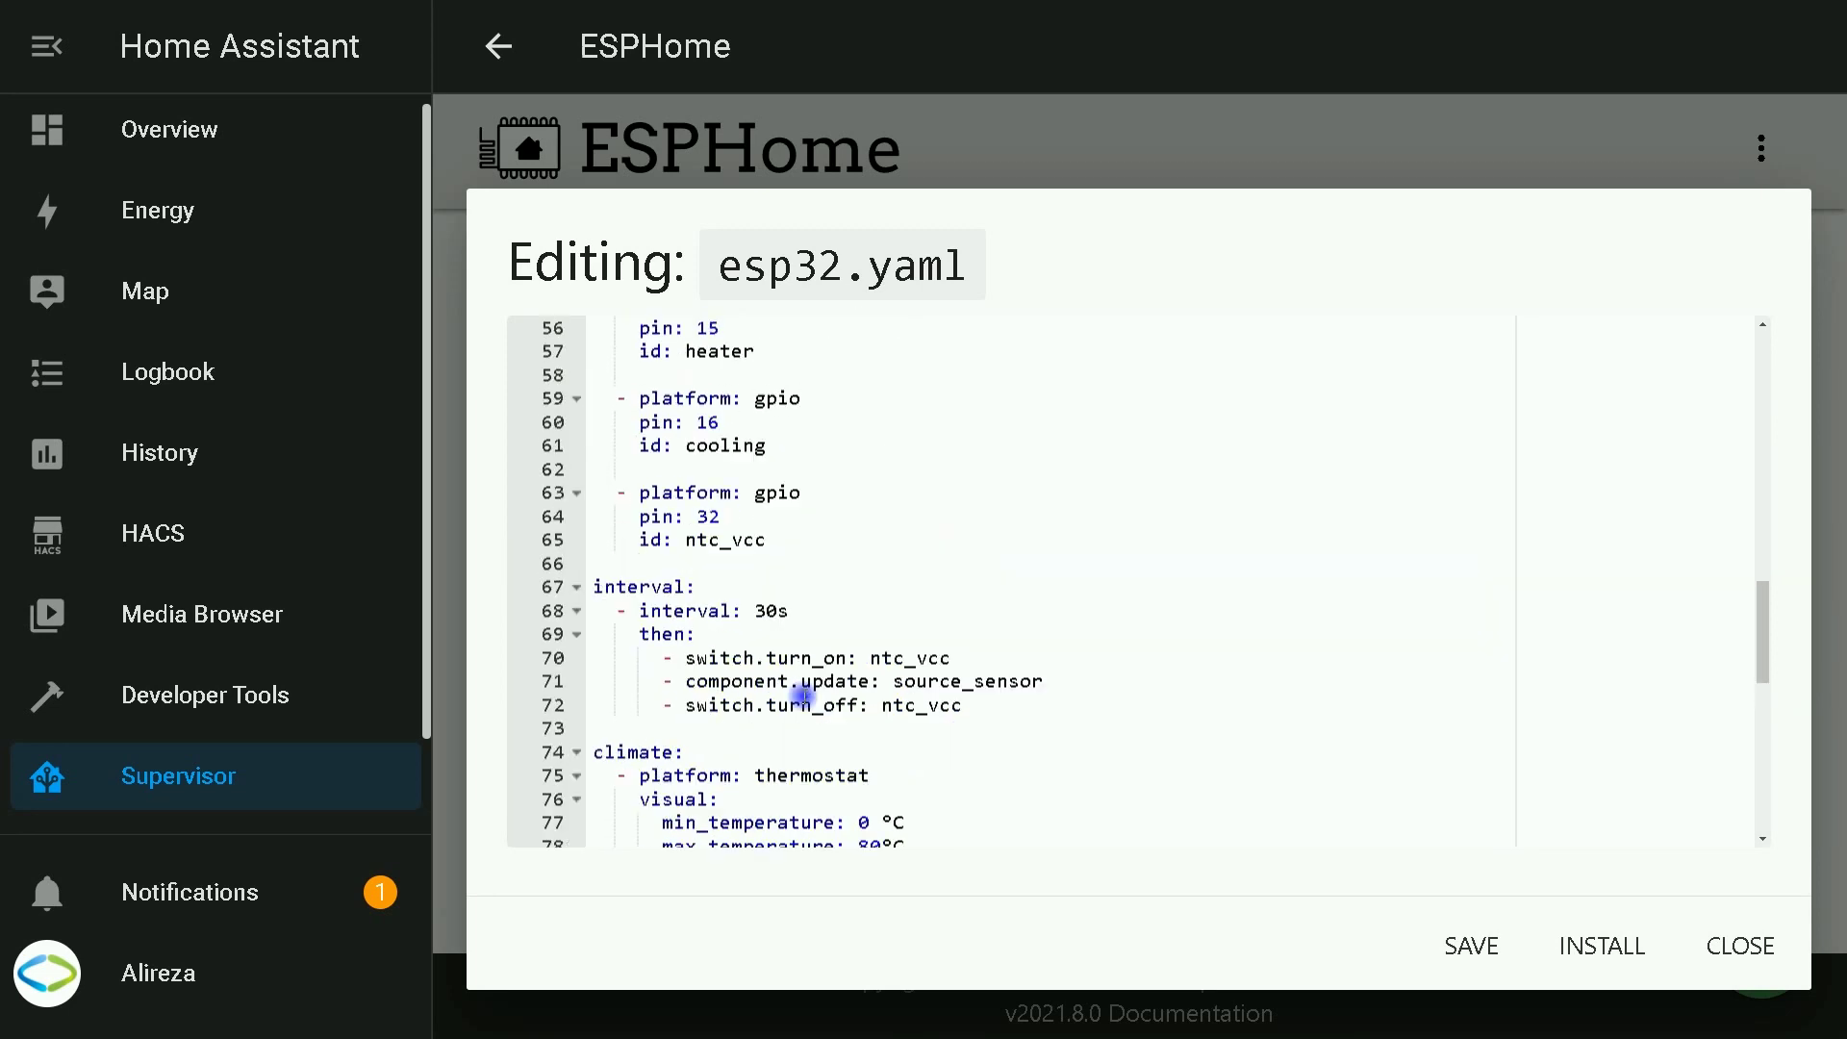
scroll(803, 695, "down", 2)
left_click_drag(607, 404, 767, 542)
left_click_drag(605, 405, 680, 482)
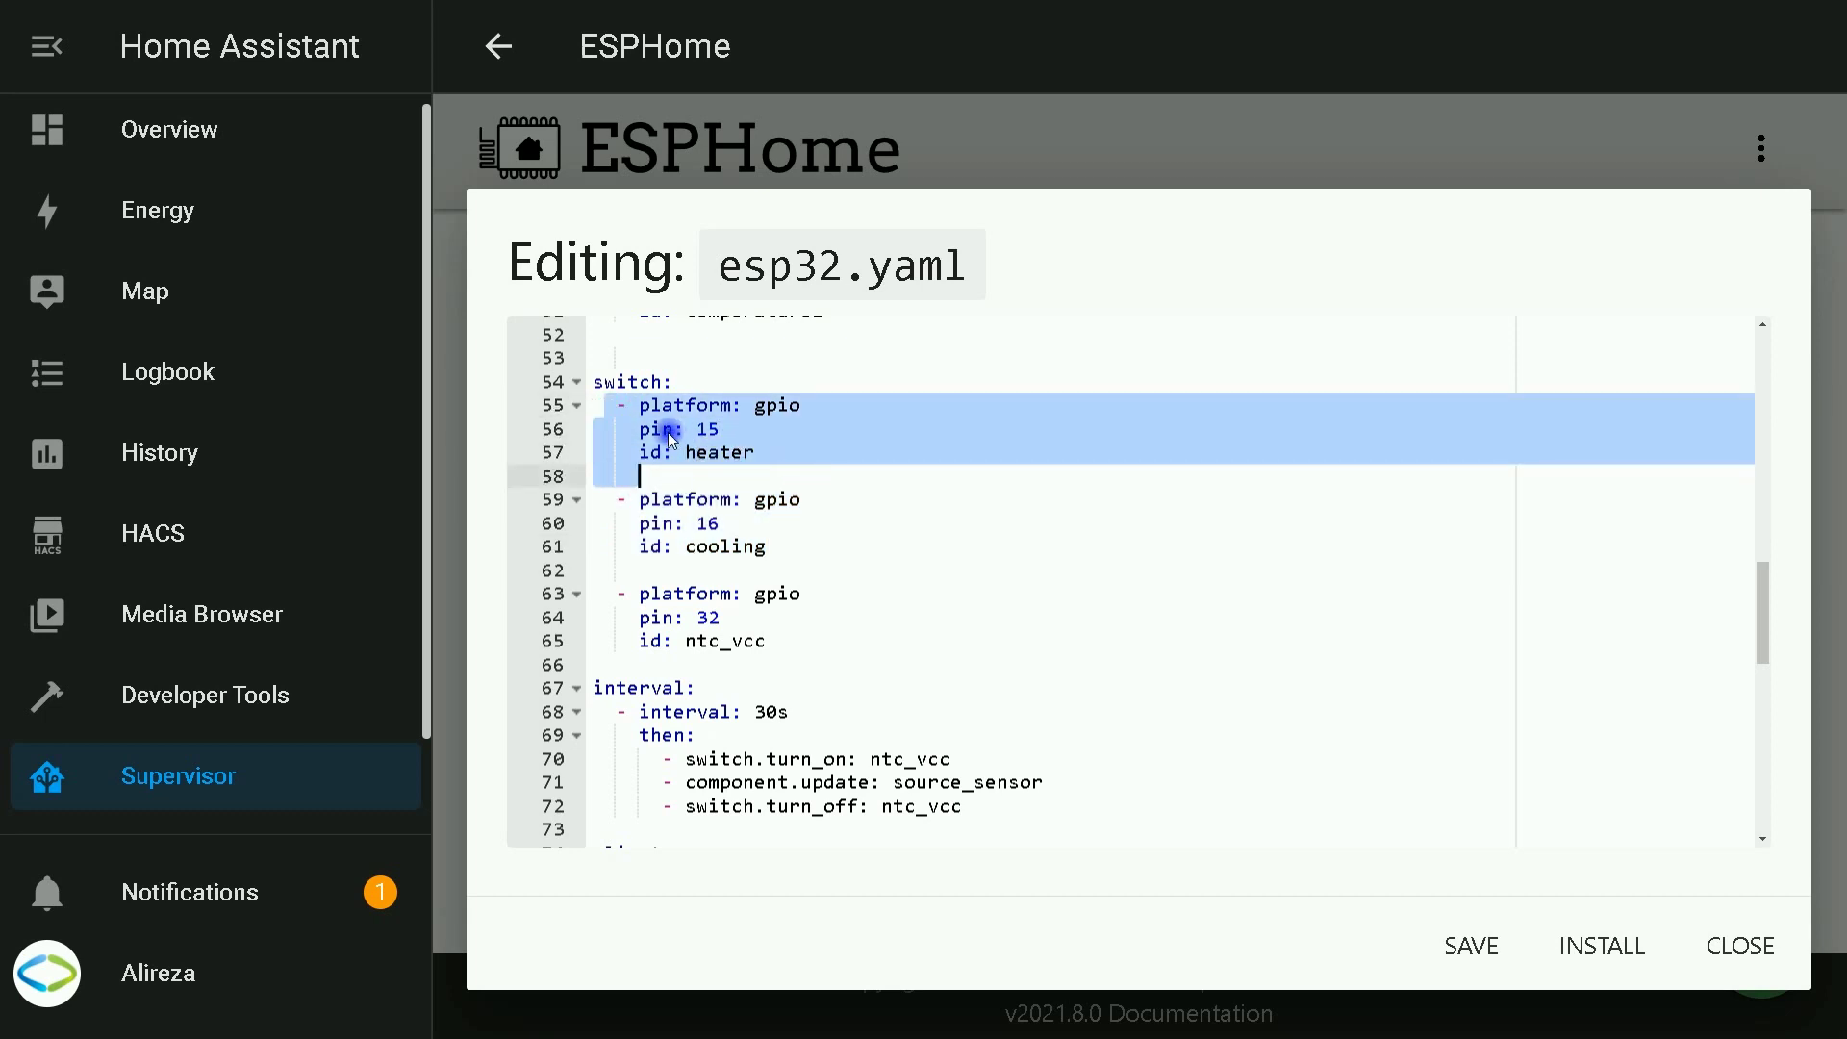
left_click(789, 546)
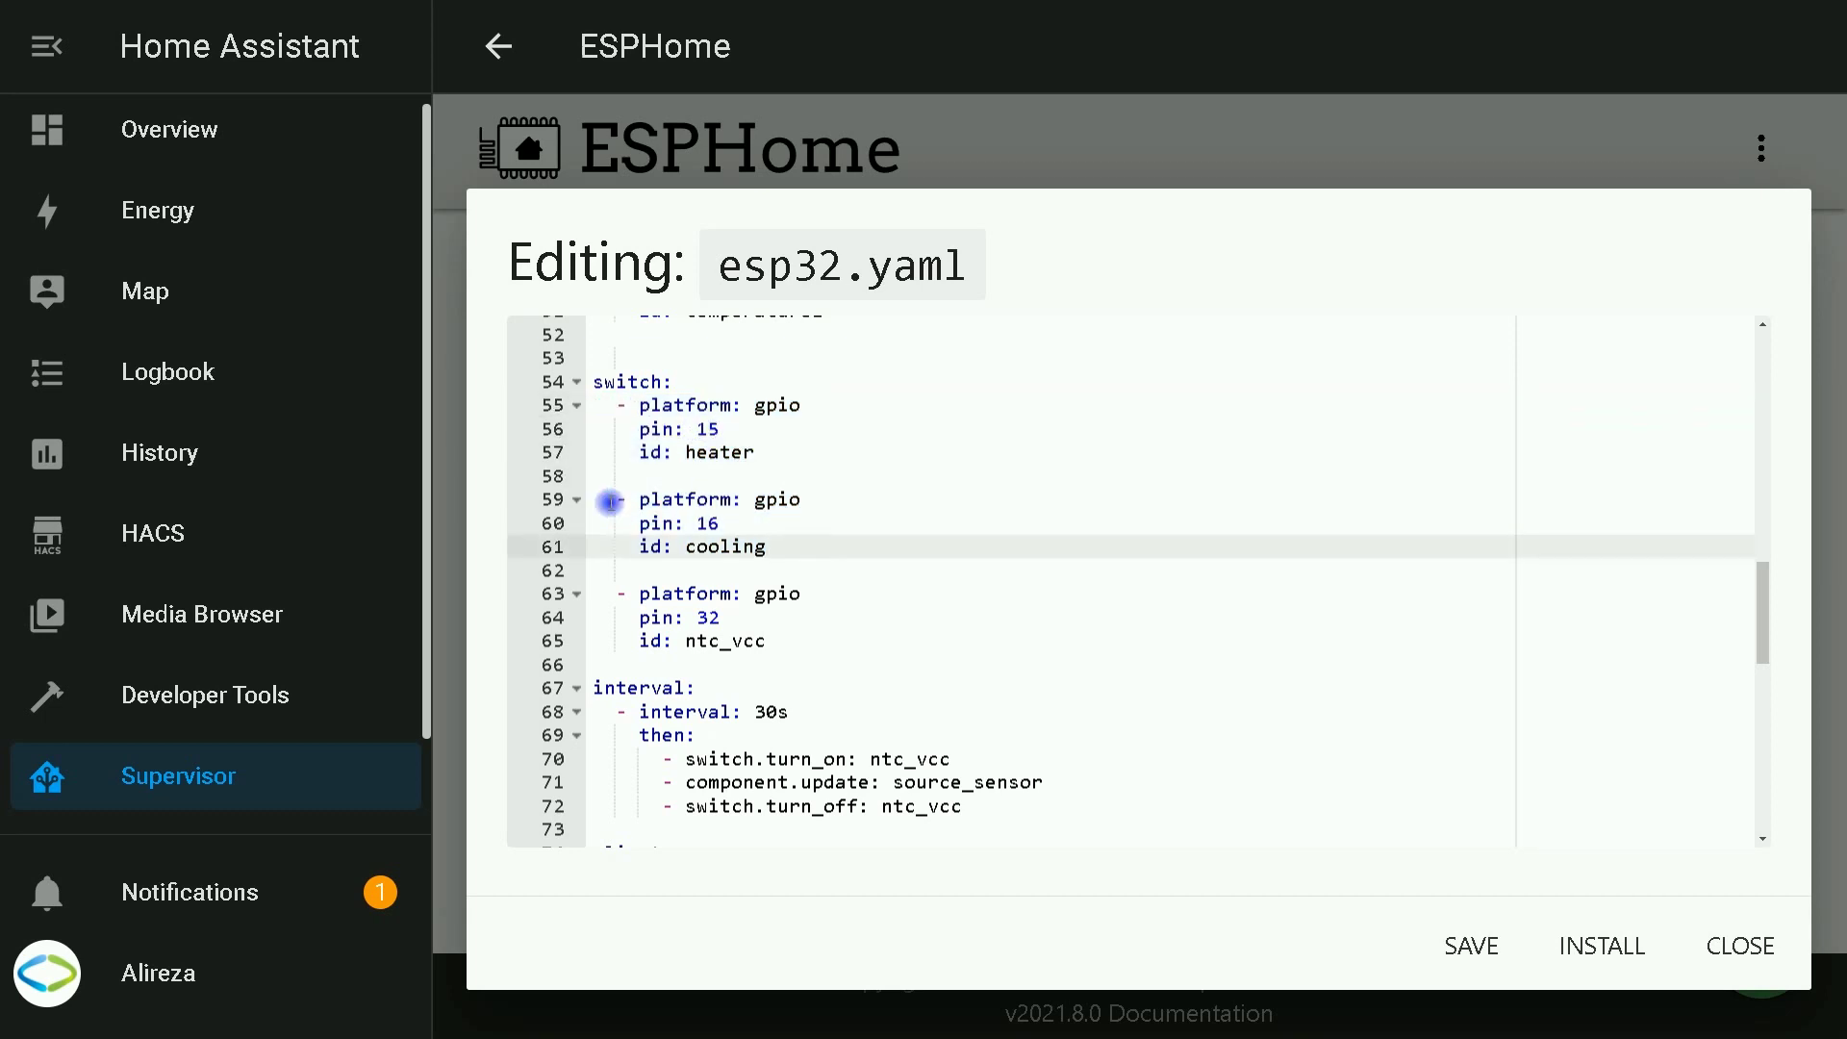
left_click_drag(610, 499, 700, 521)
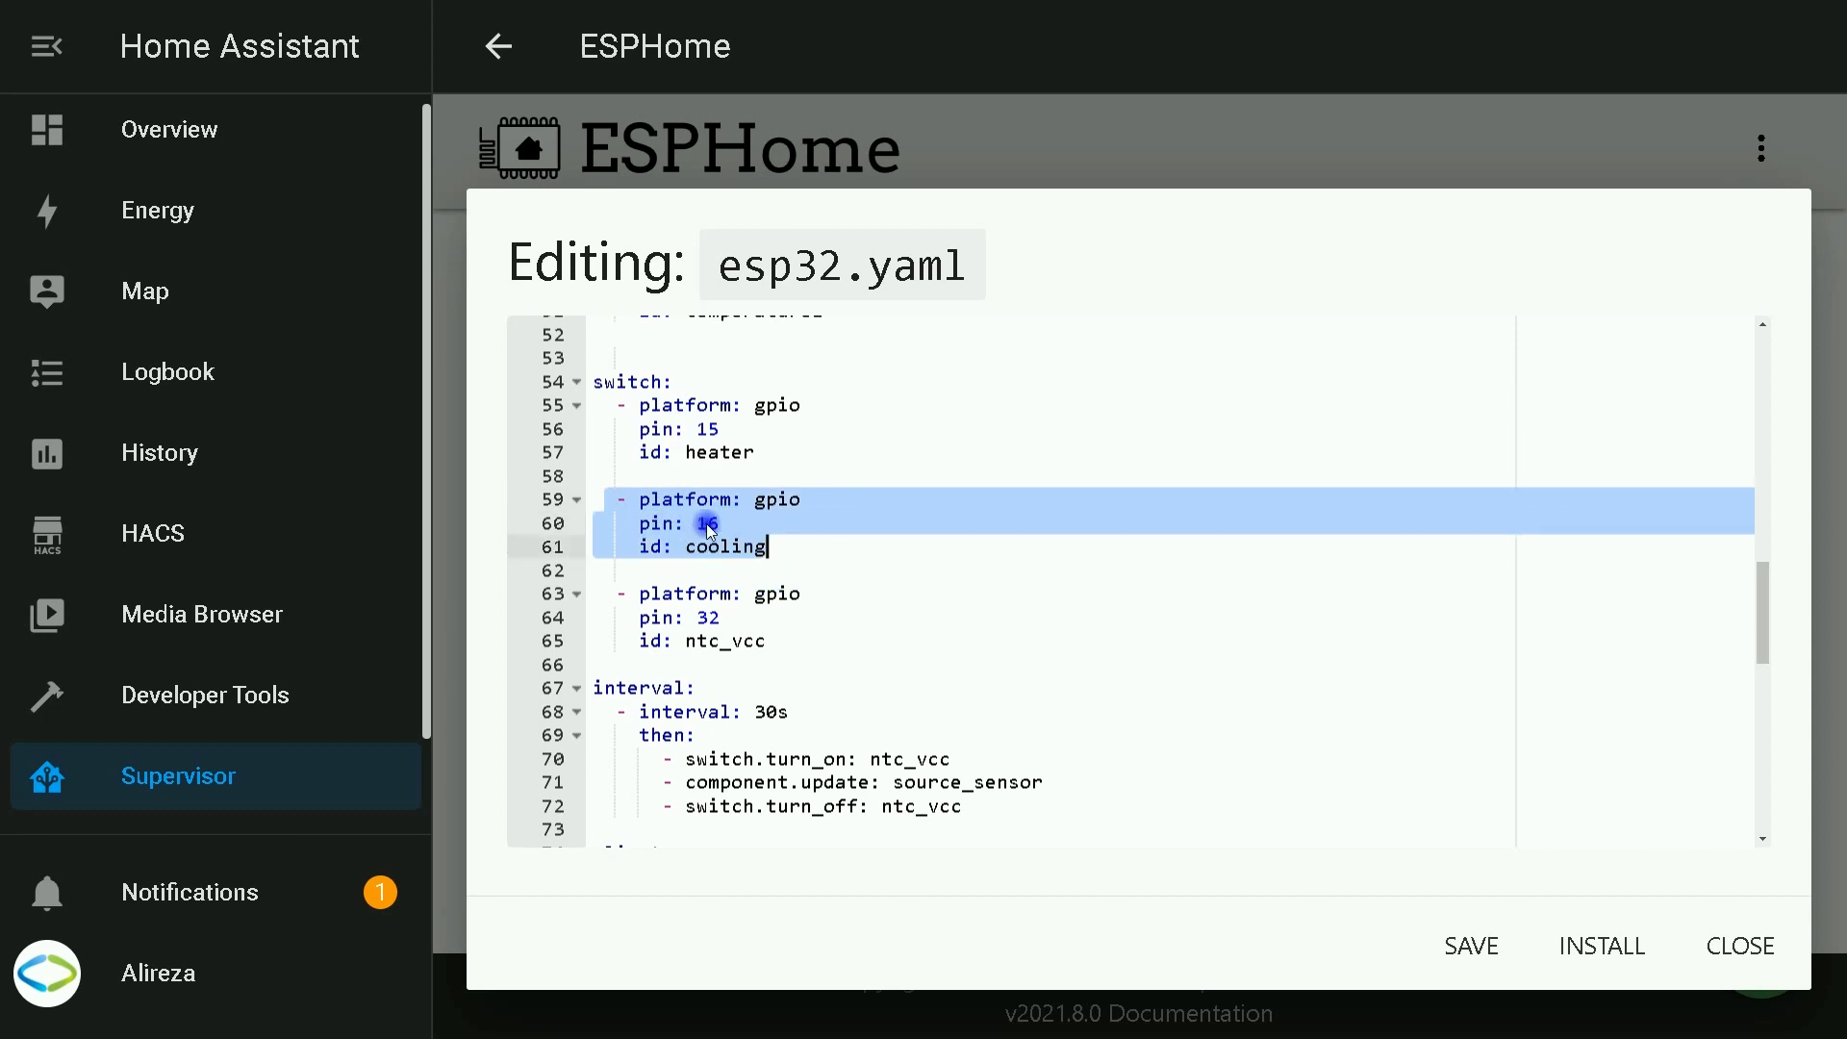
scroll(706, 525, "down", 3)
scroll(706, 528, "down", 5)
scroll(666, 535, "up", 1)
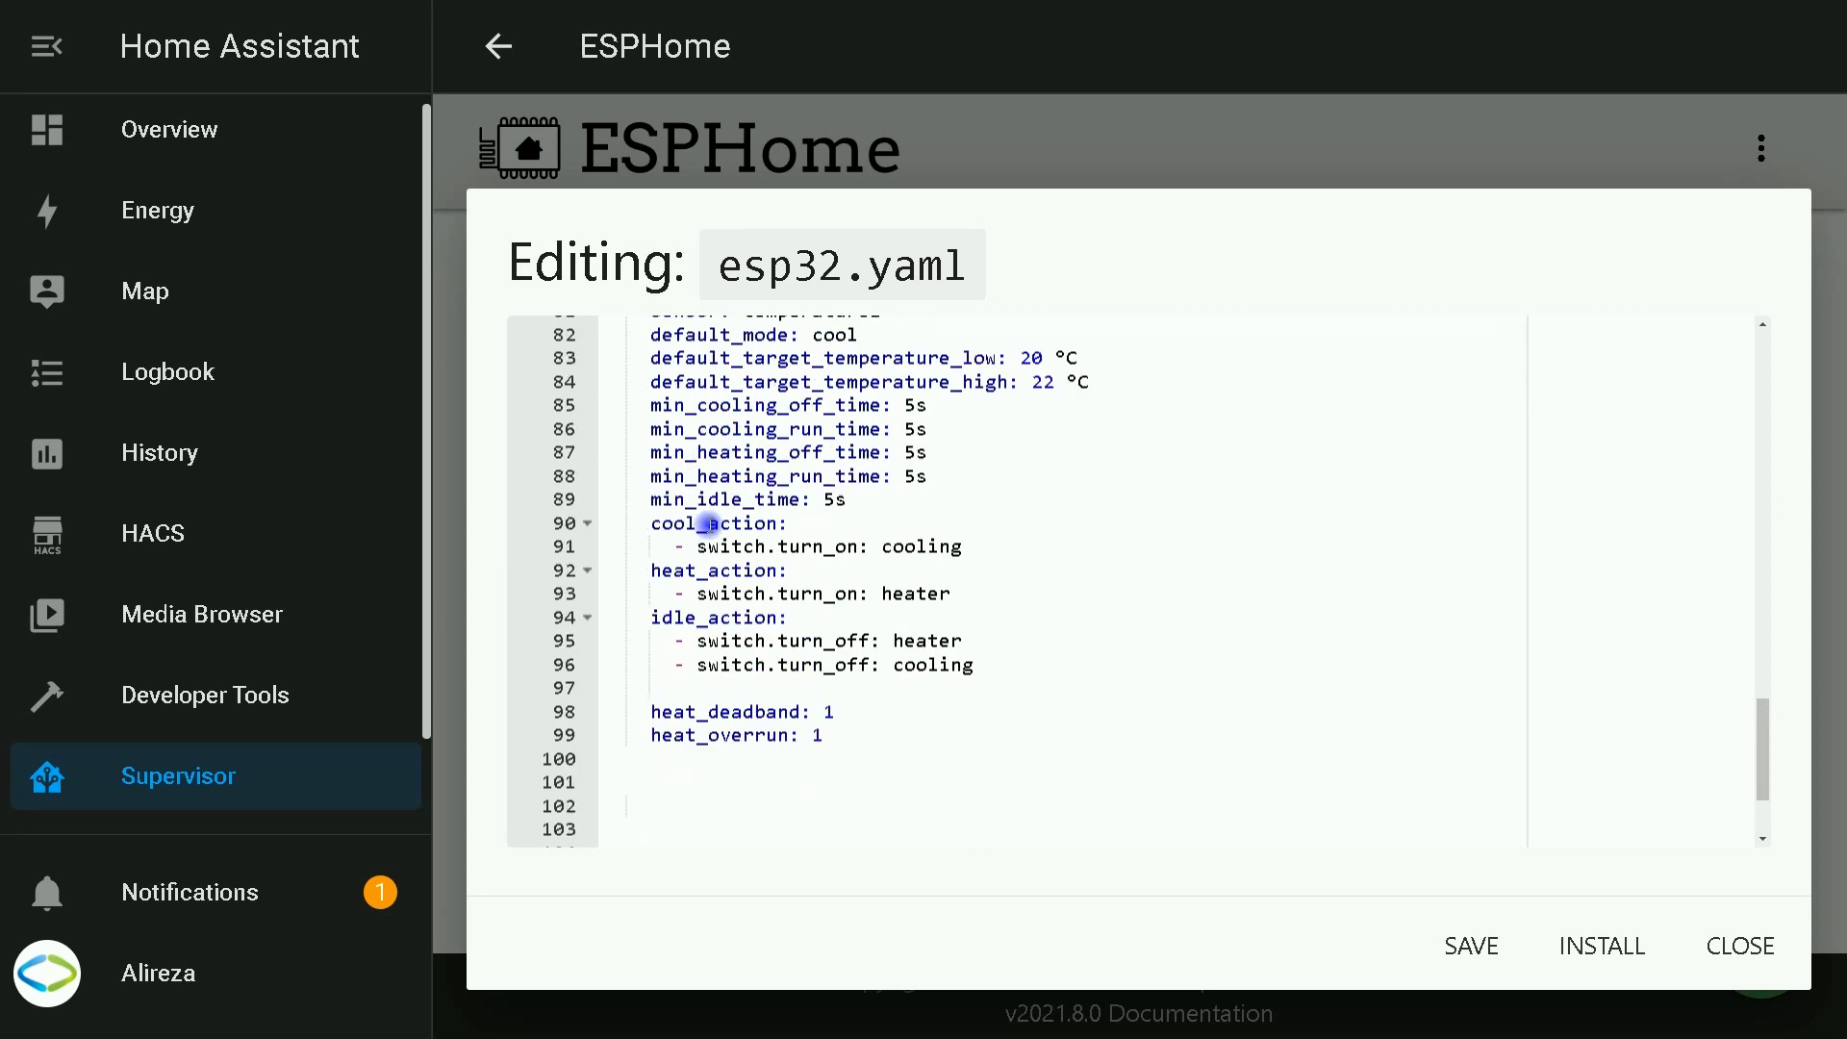
left_click(876, 549)
left_click_drag(875, 549, 966, 547)
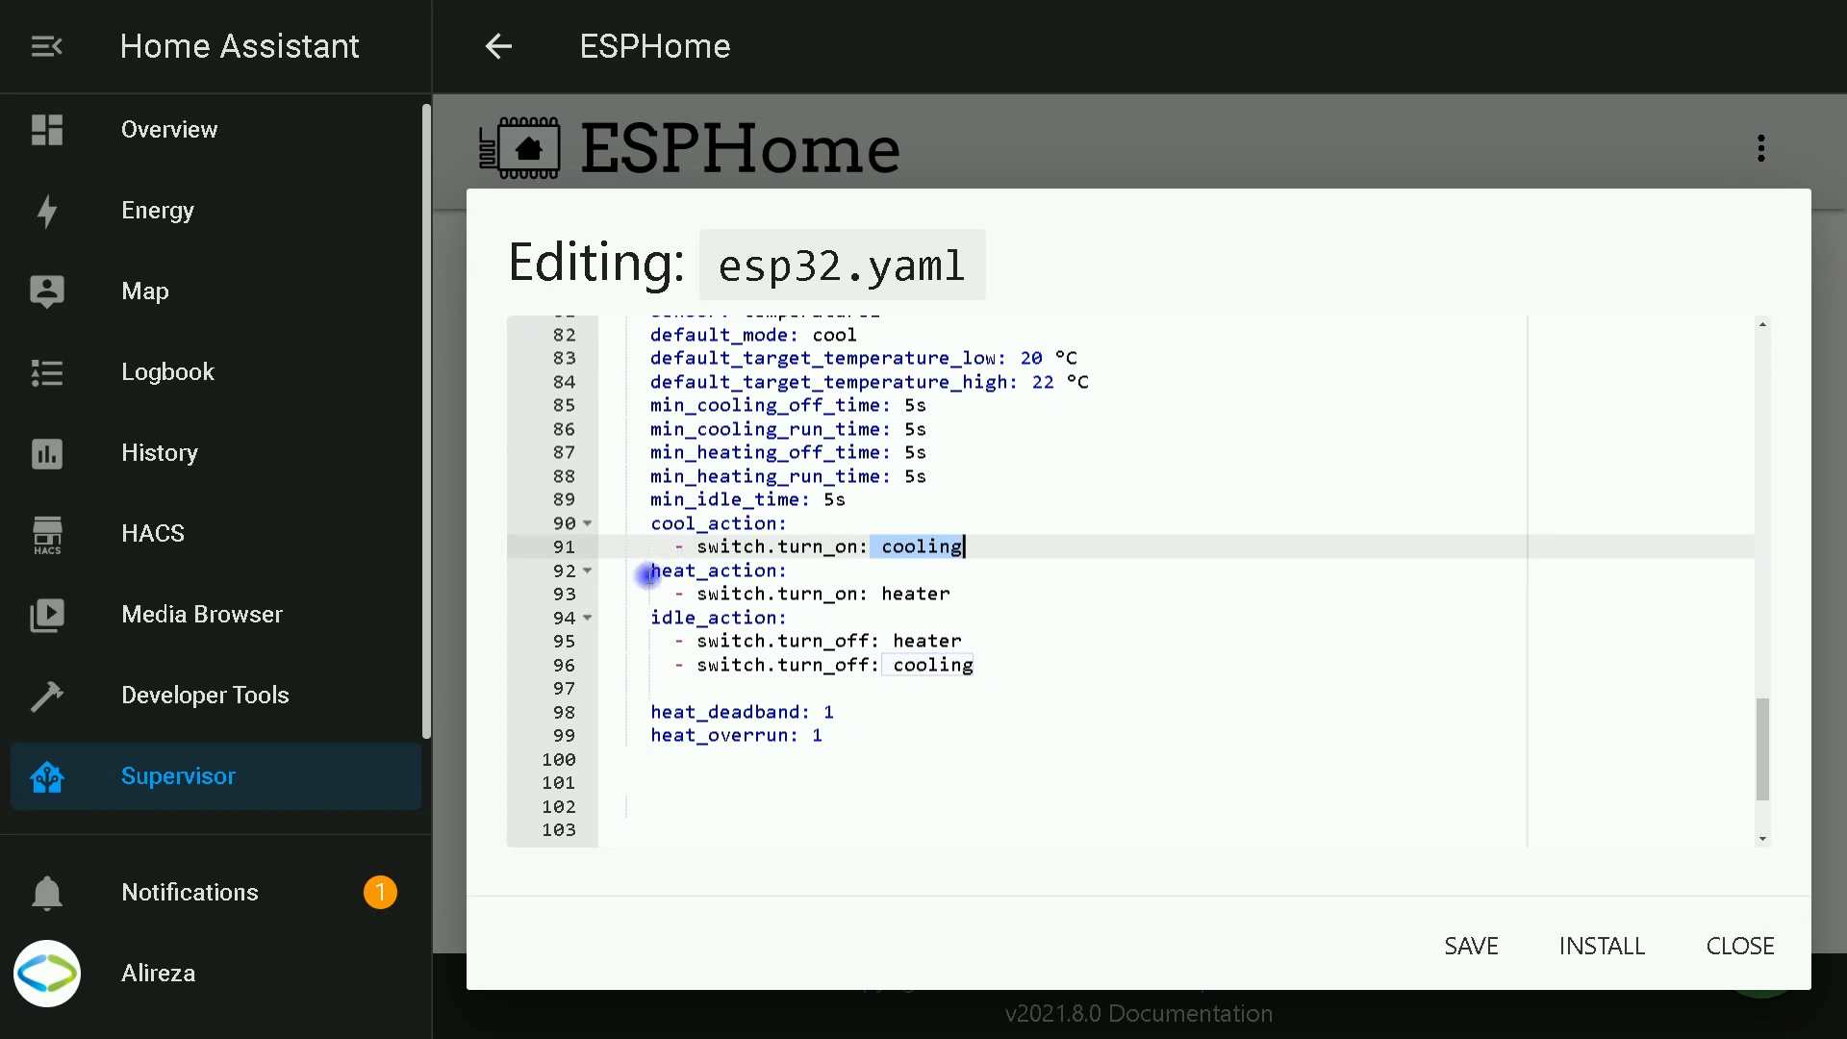
left_click_drag(642, 571, 960, 593)
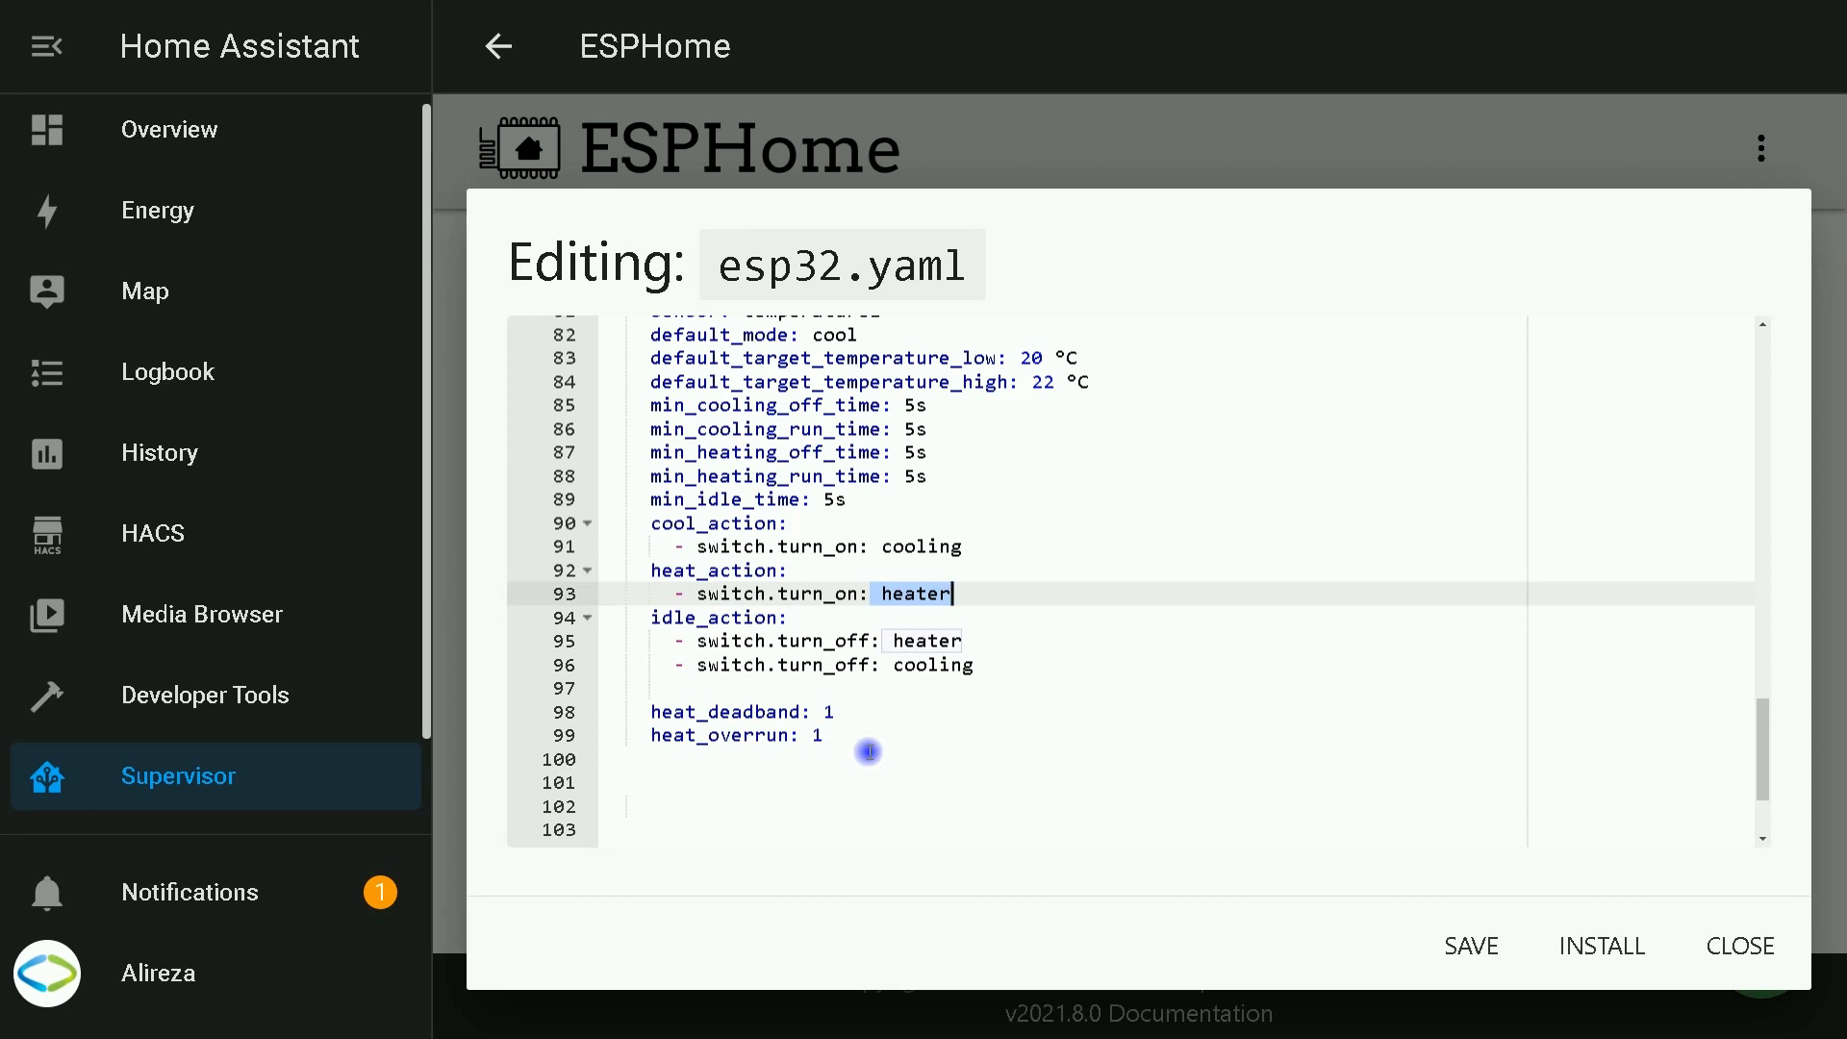
left_click(648, 639)
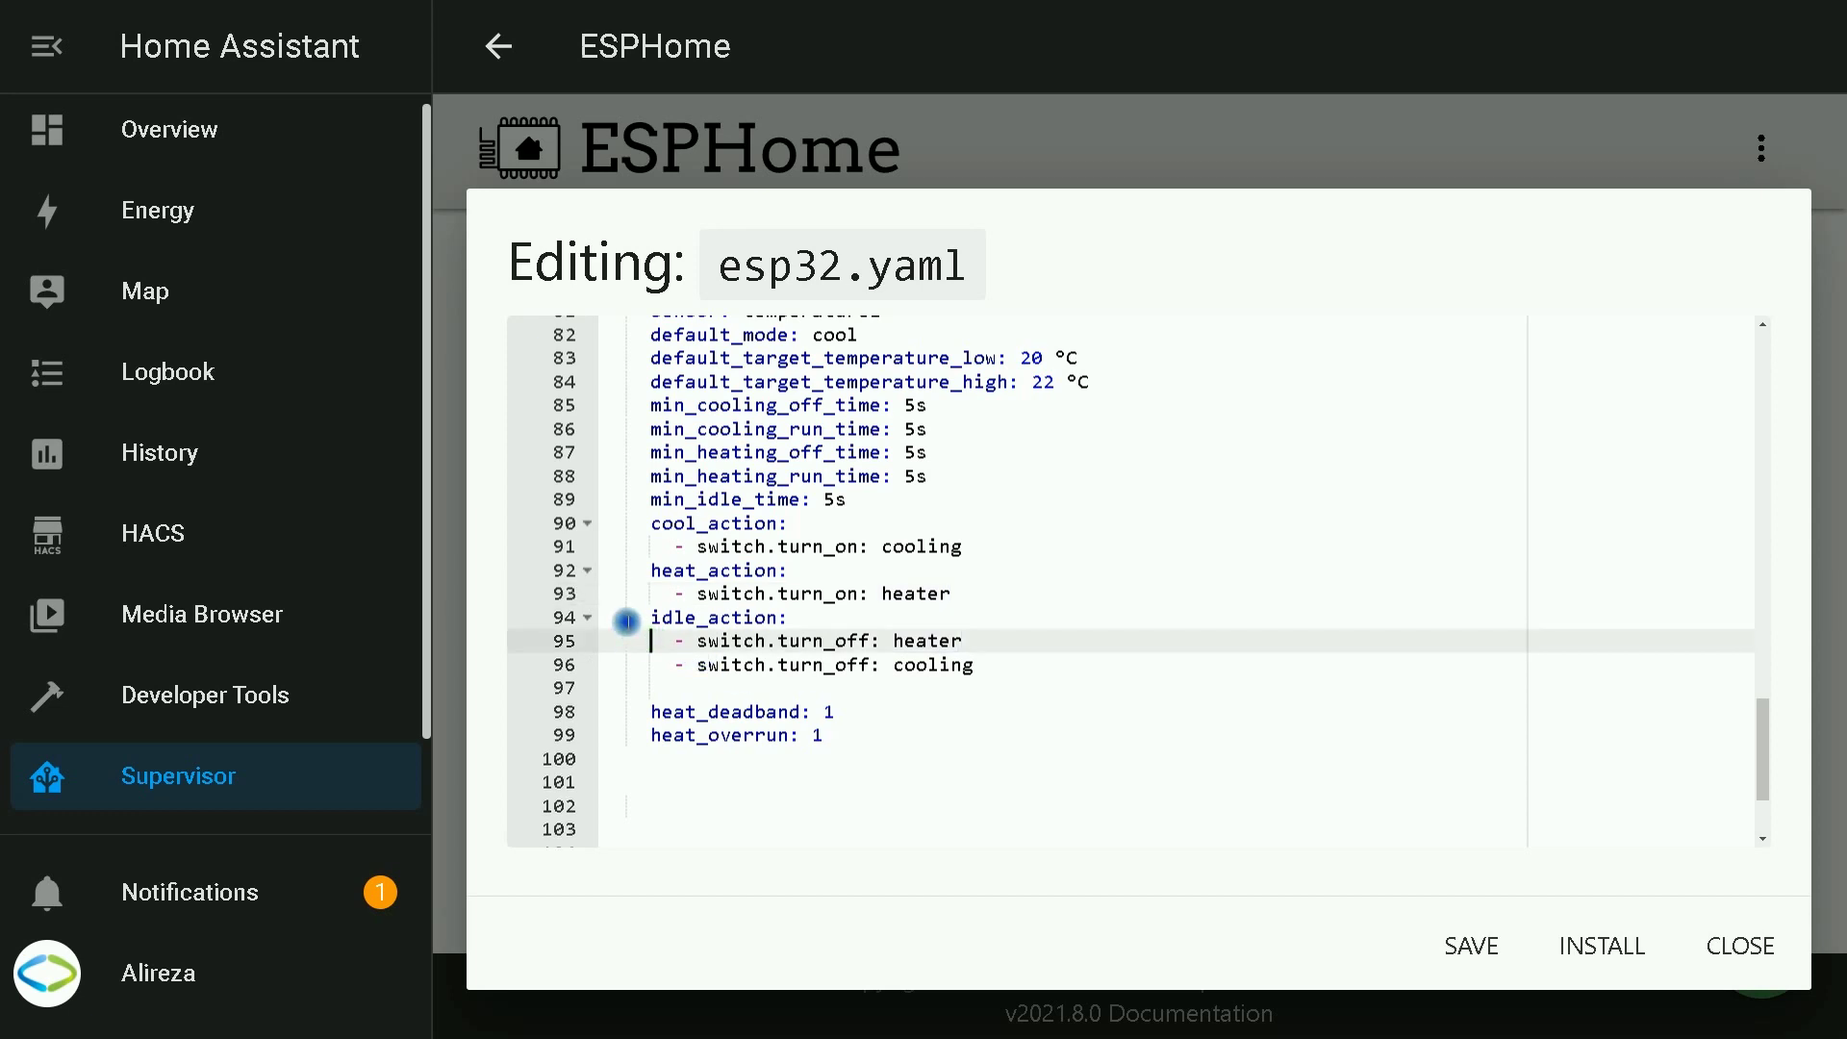
left_click_drag(626, 619, 975, 664)
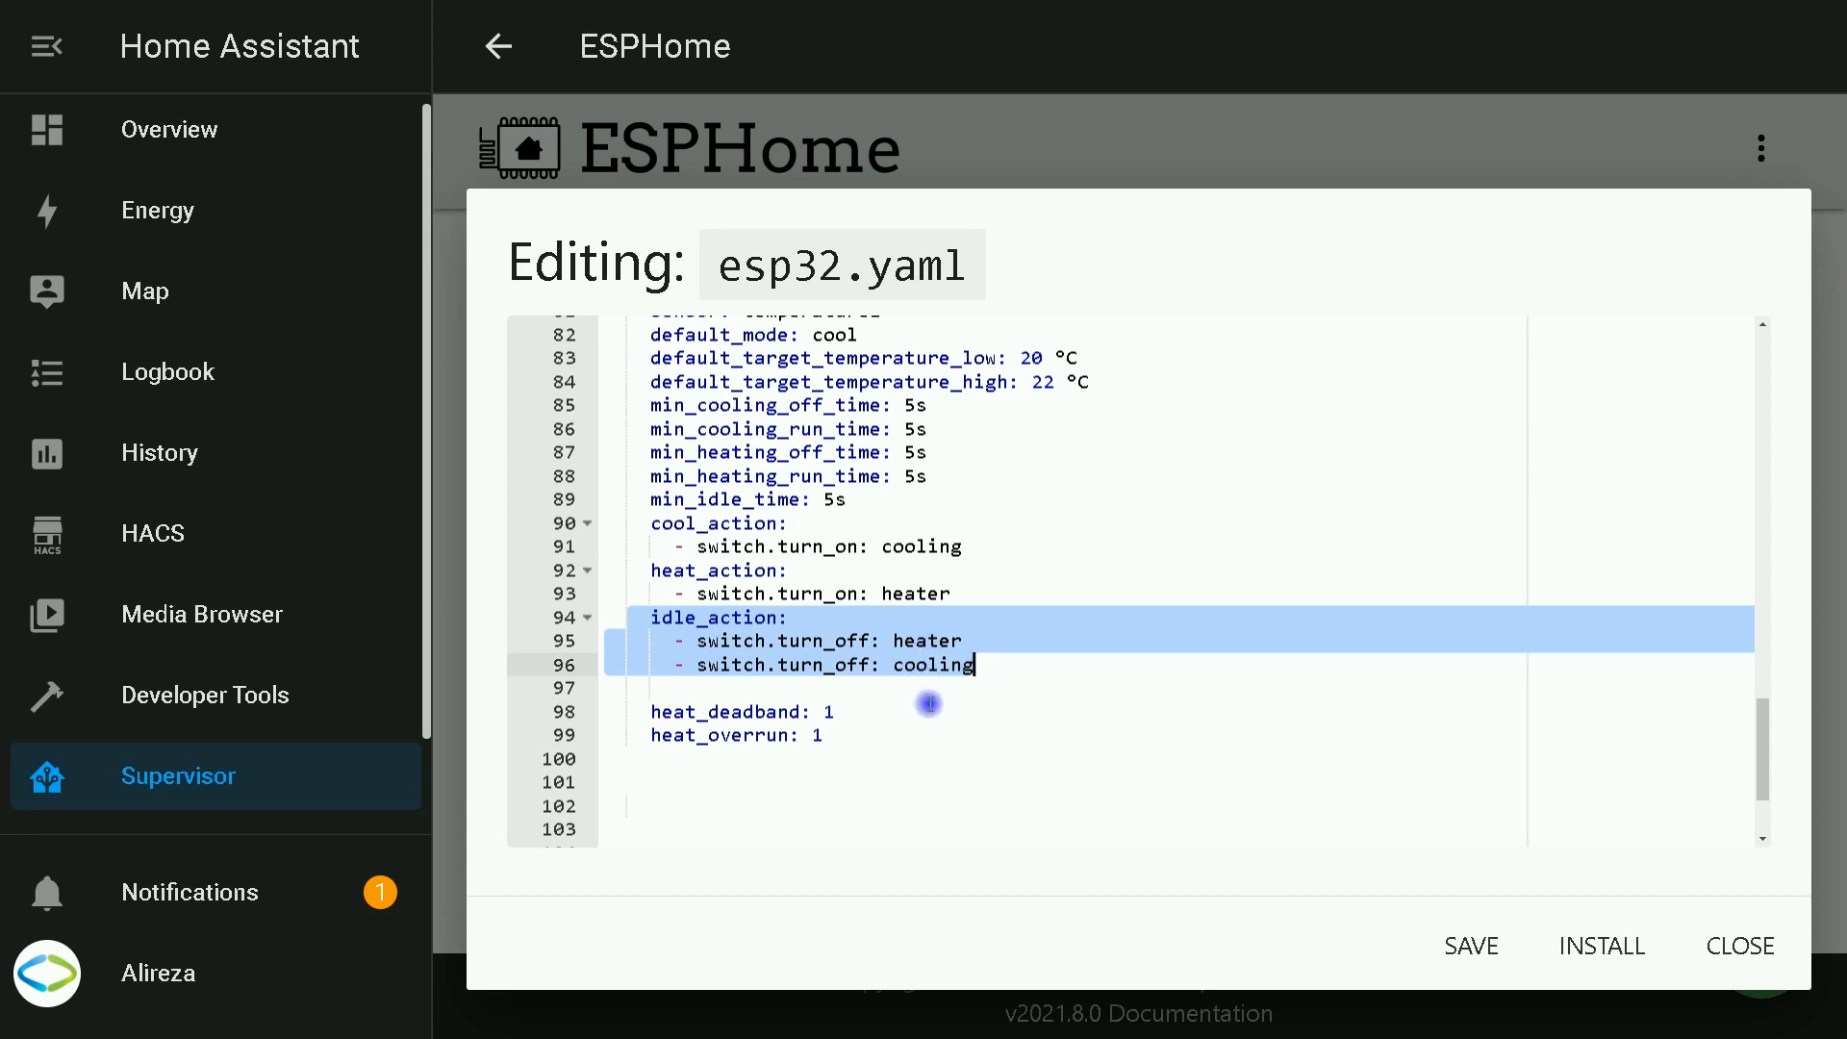
left_click(709, 813)
left_click_drag(639, 712, 852, 744)
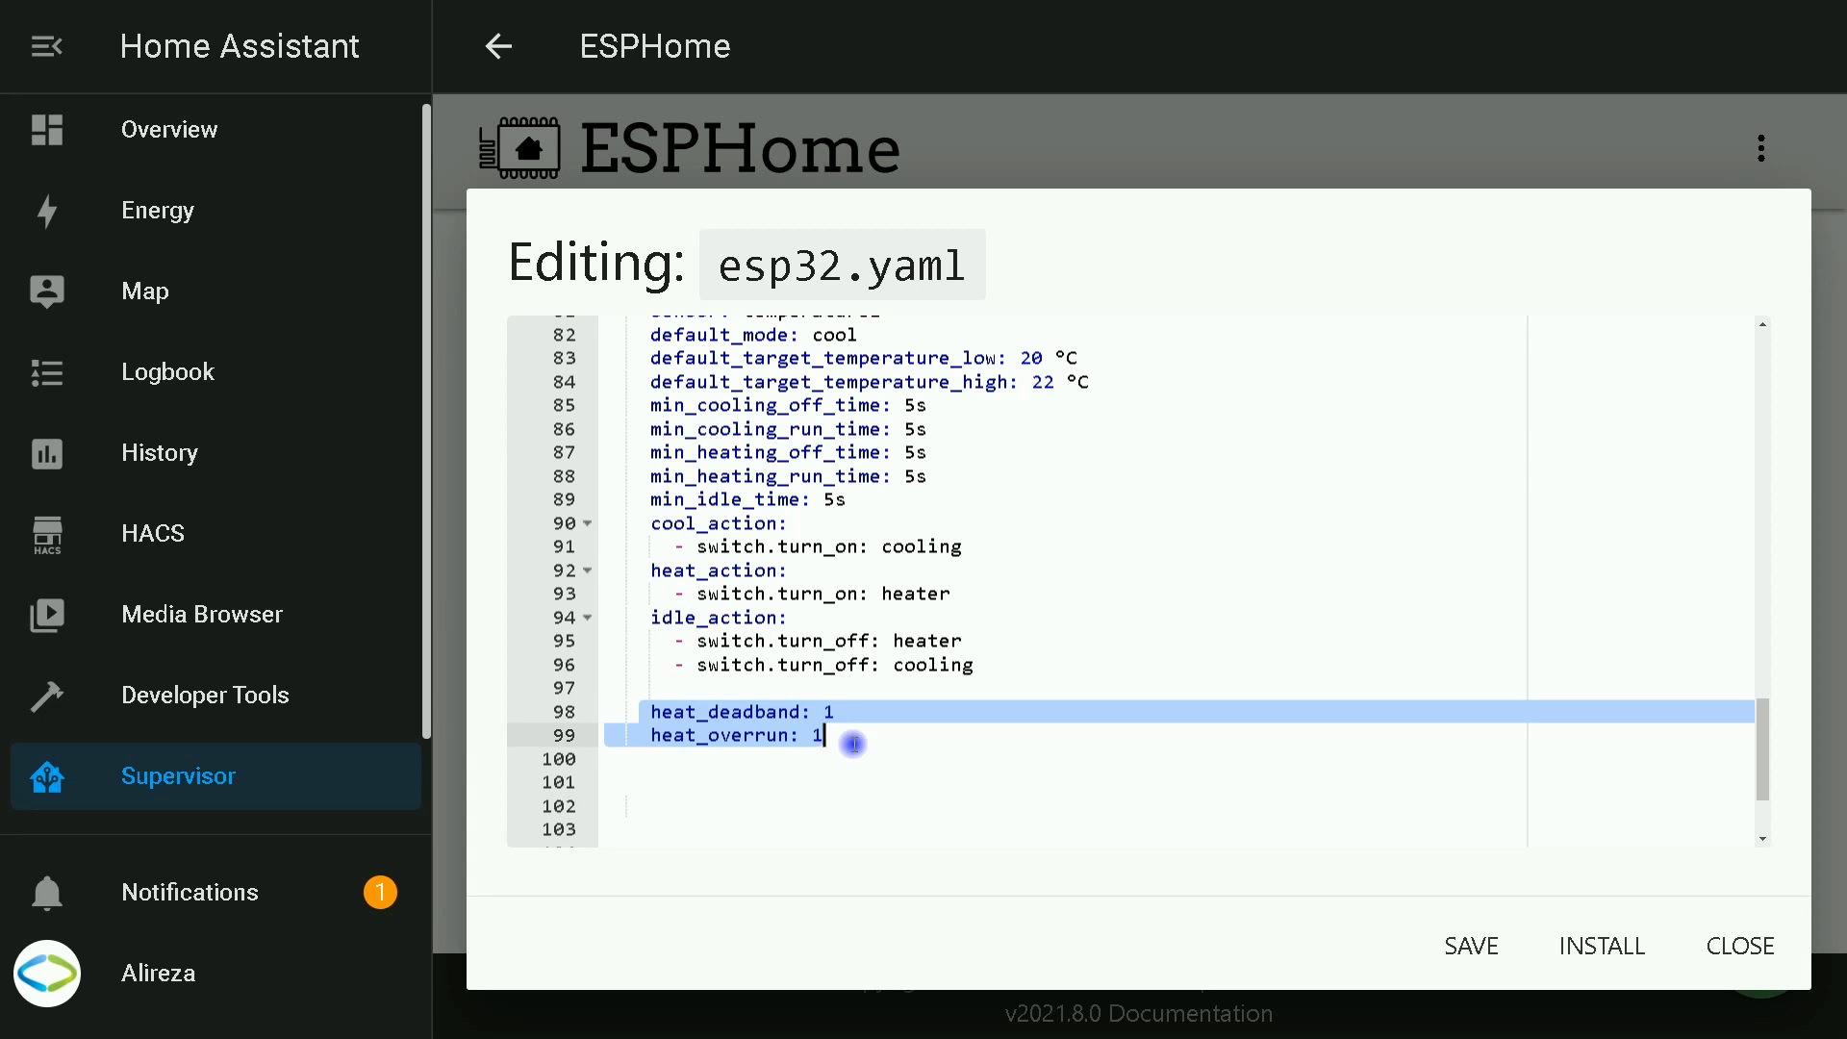
left_click(821, 759)
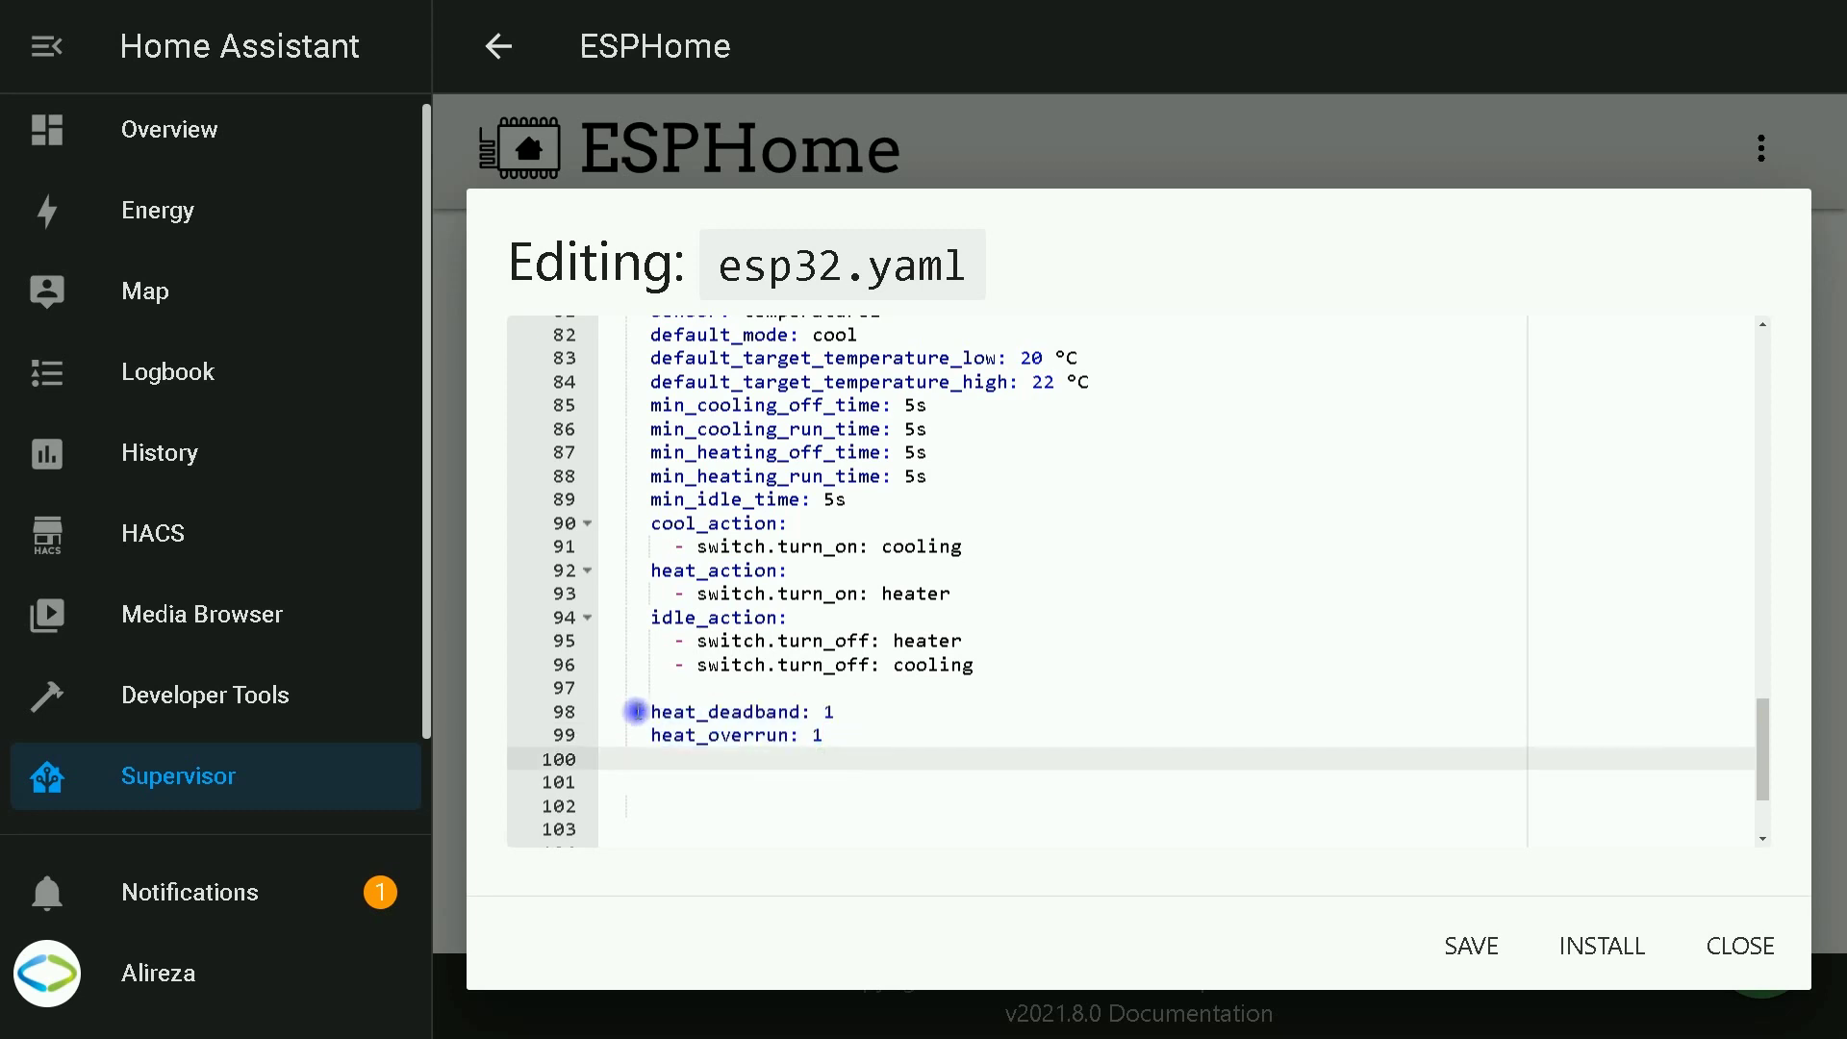
left_click_drag(639, 709, 881, 714)
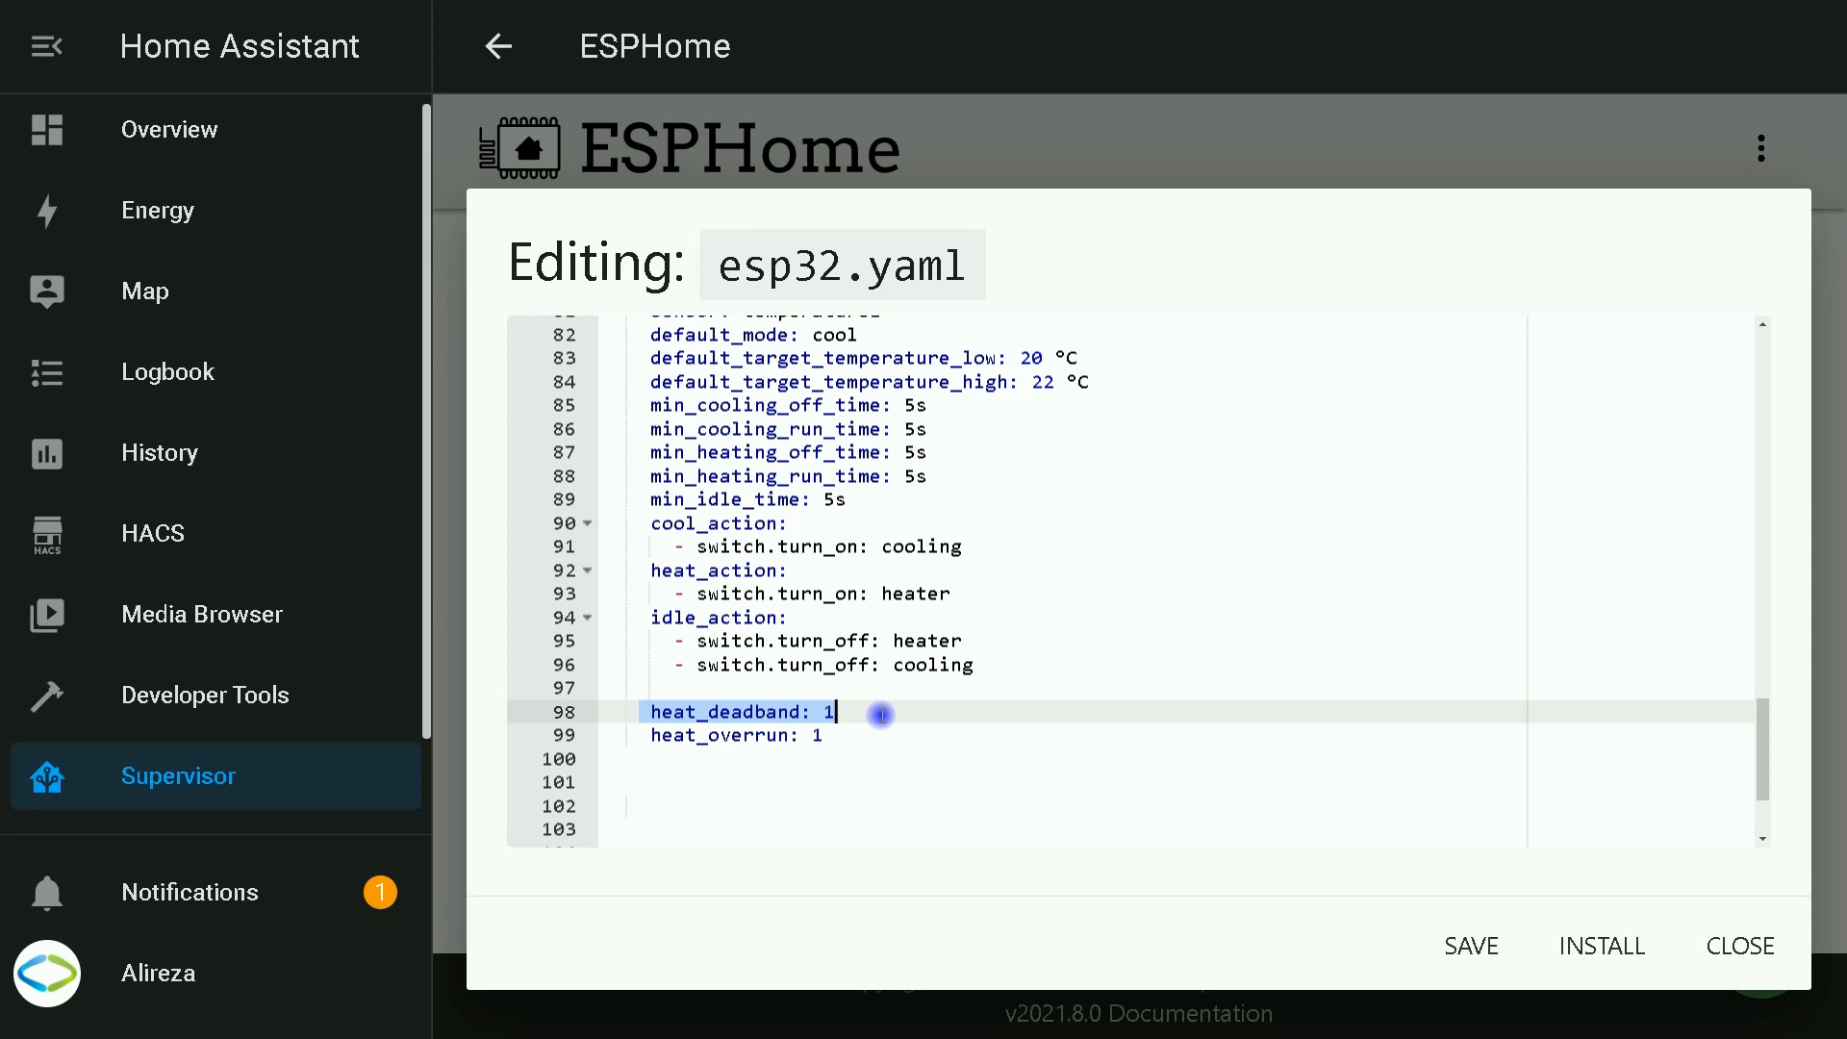
scroll(847, 717, "up", 6)
Step: Install the edited esp32 configuration wirelessly, then stop and close the install log
scroll(821, 719, "up", 3)
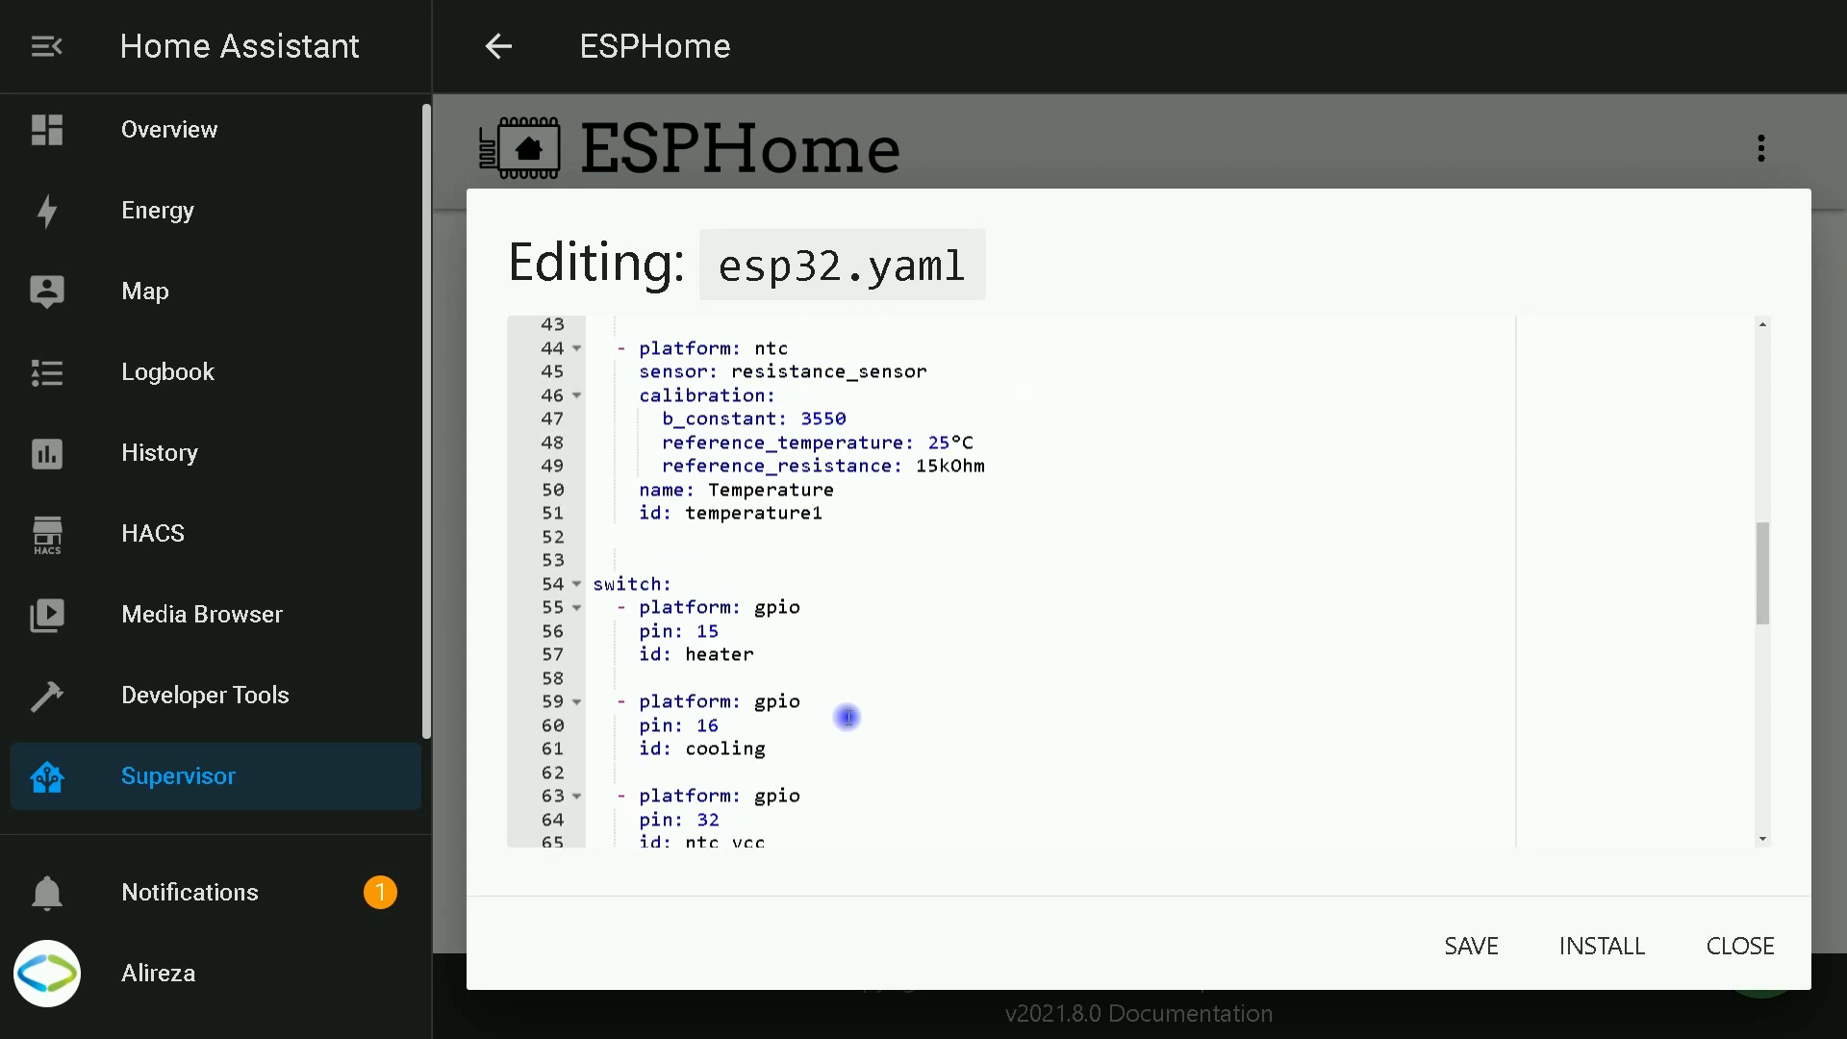
left_click(1622, 952)
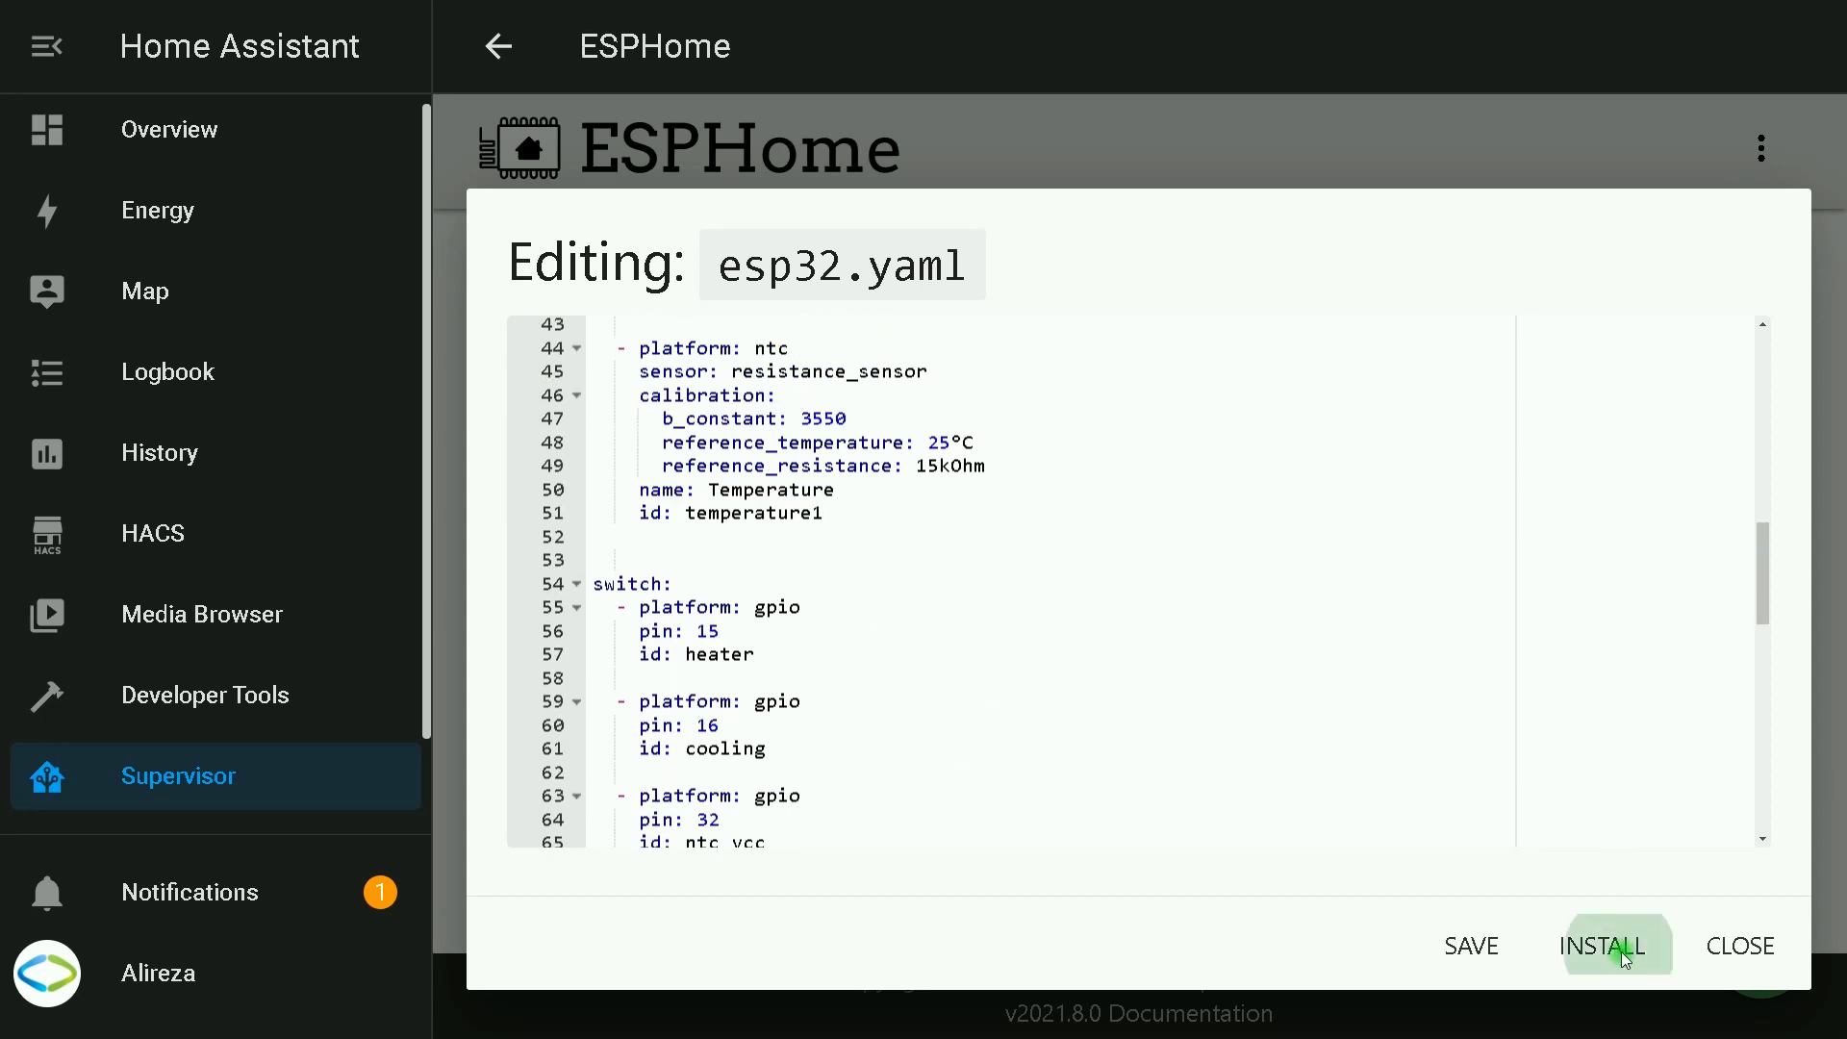
left_click(965, 400)
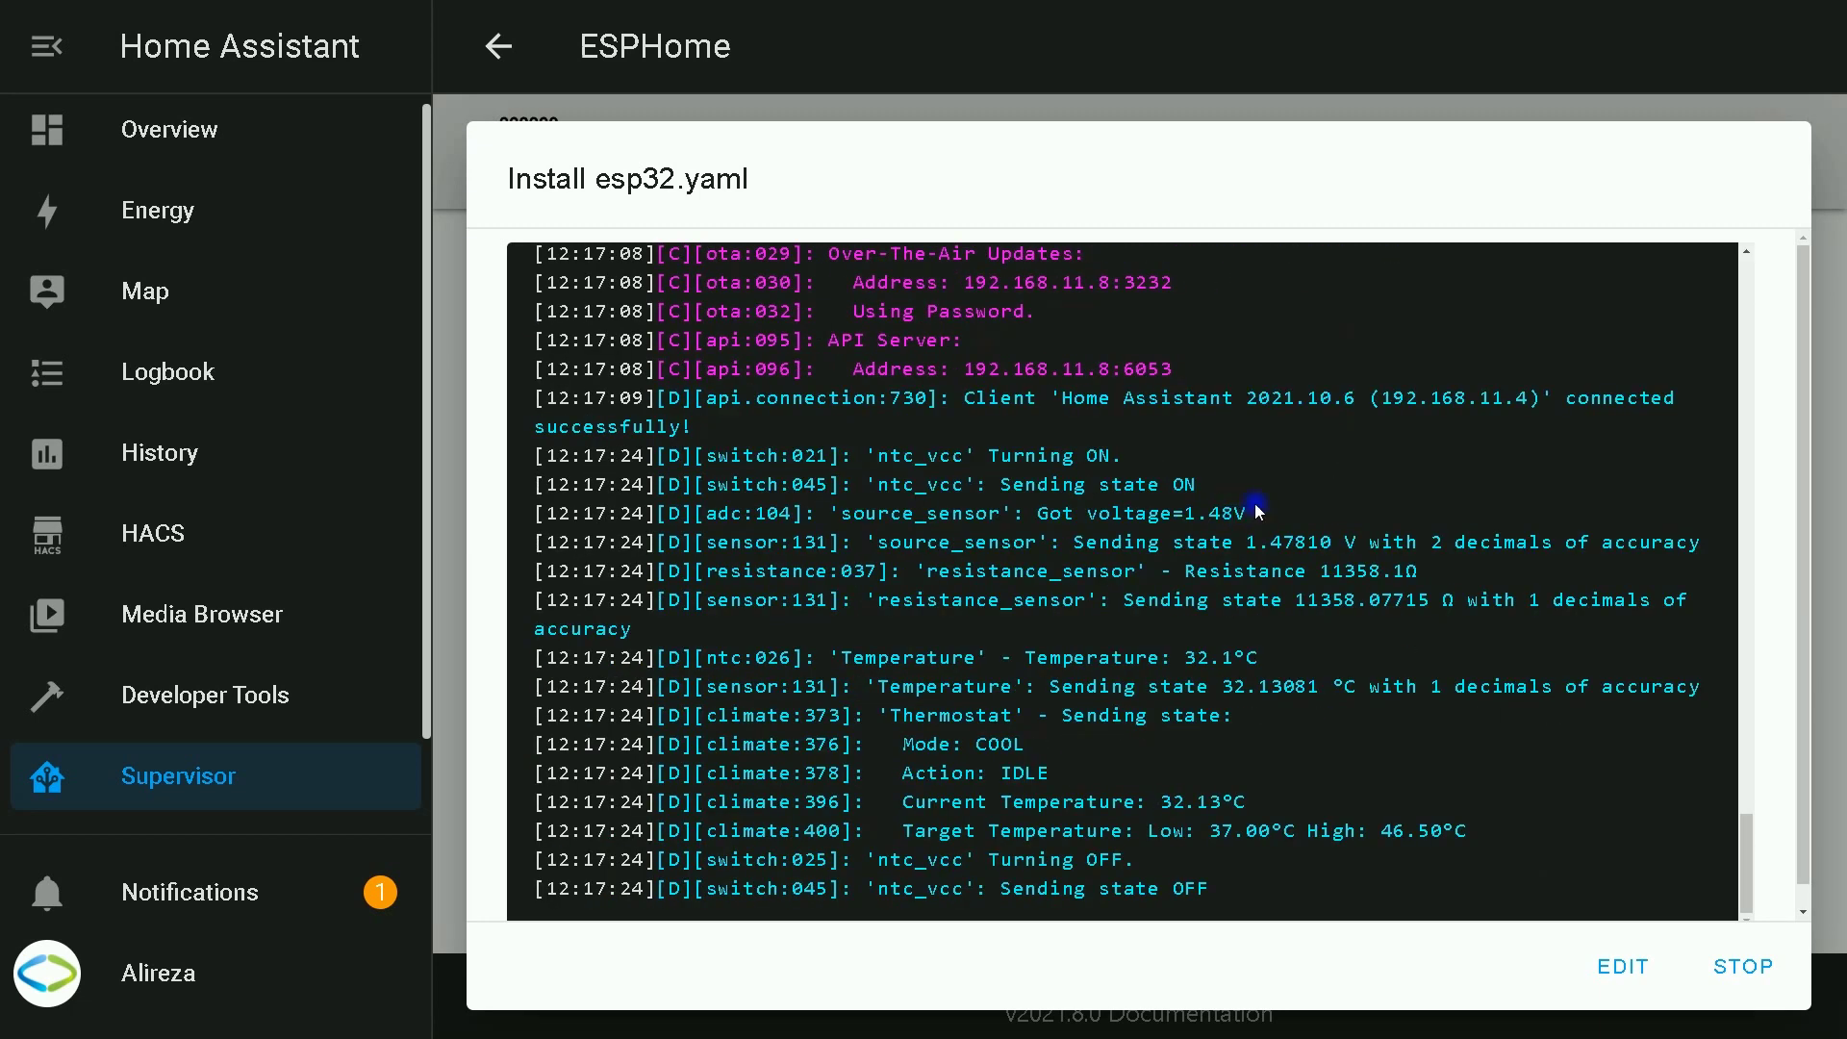
left_click(1749, 968)
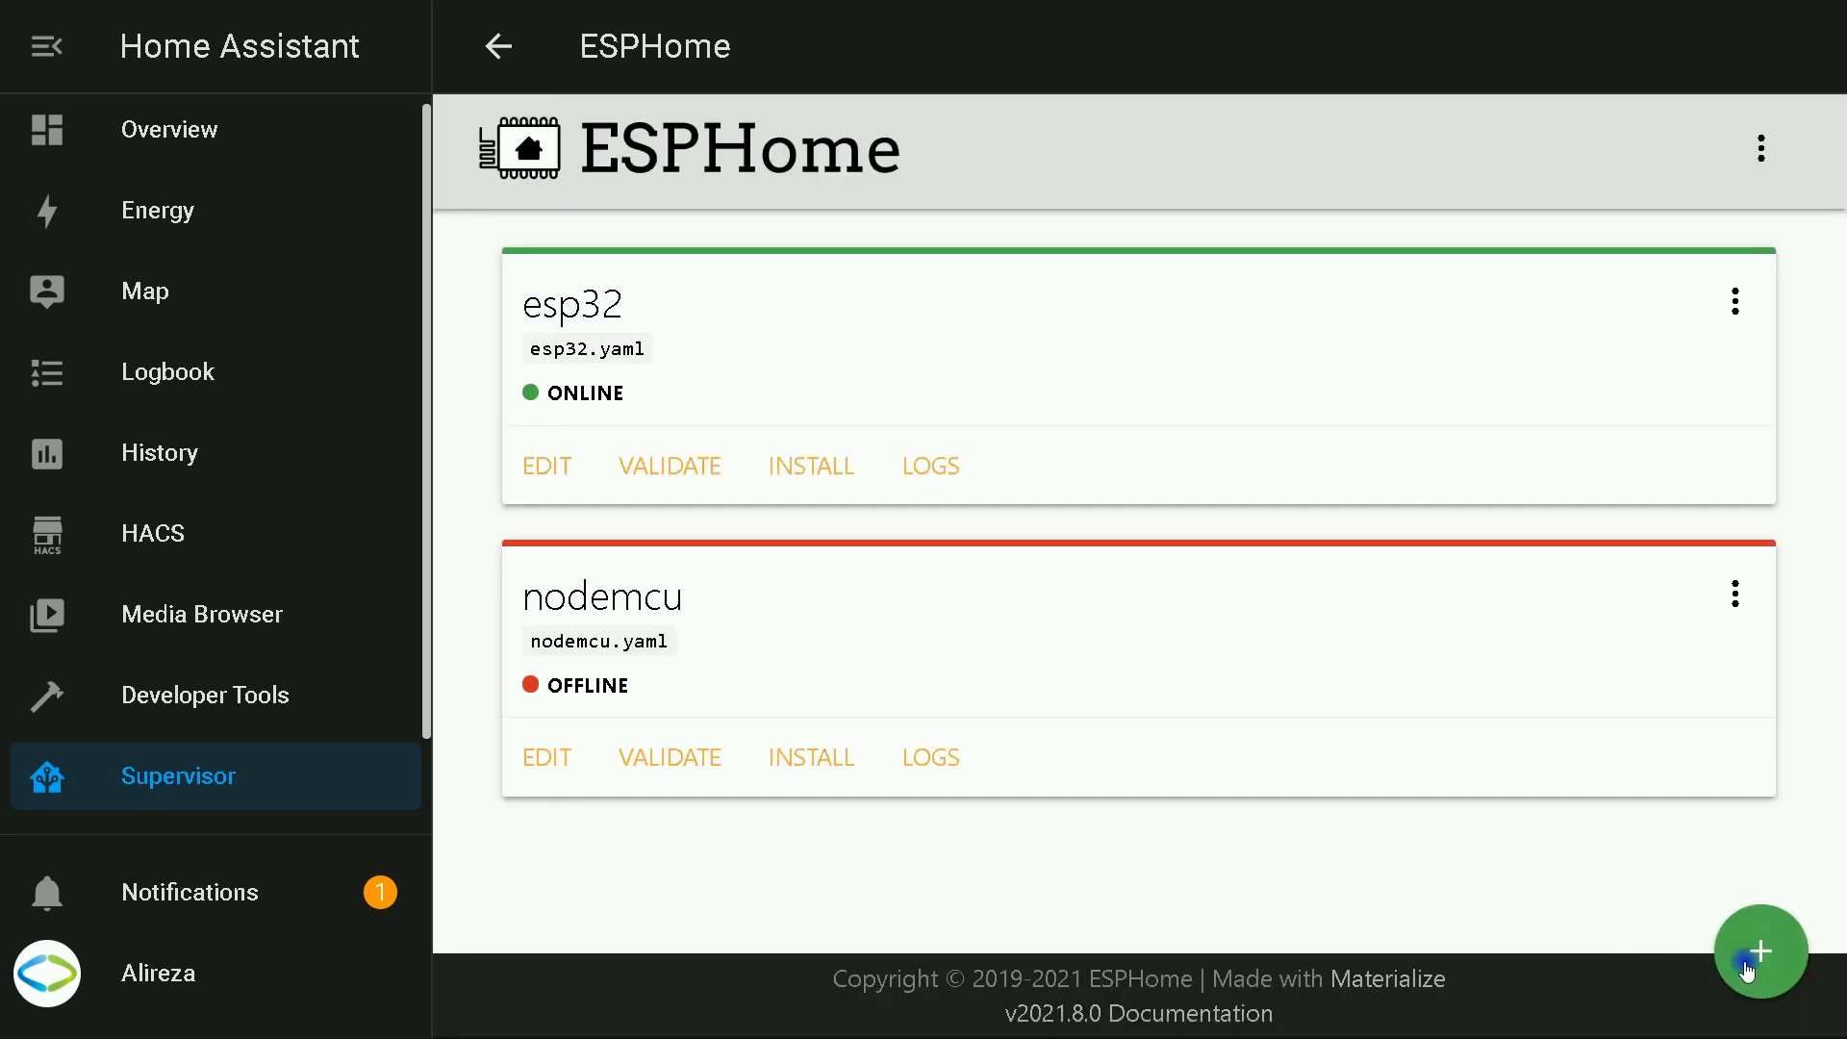
left_click(187, 778)
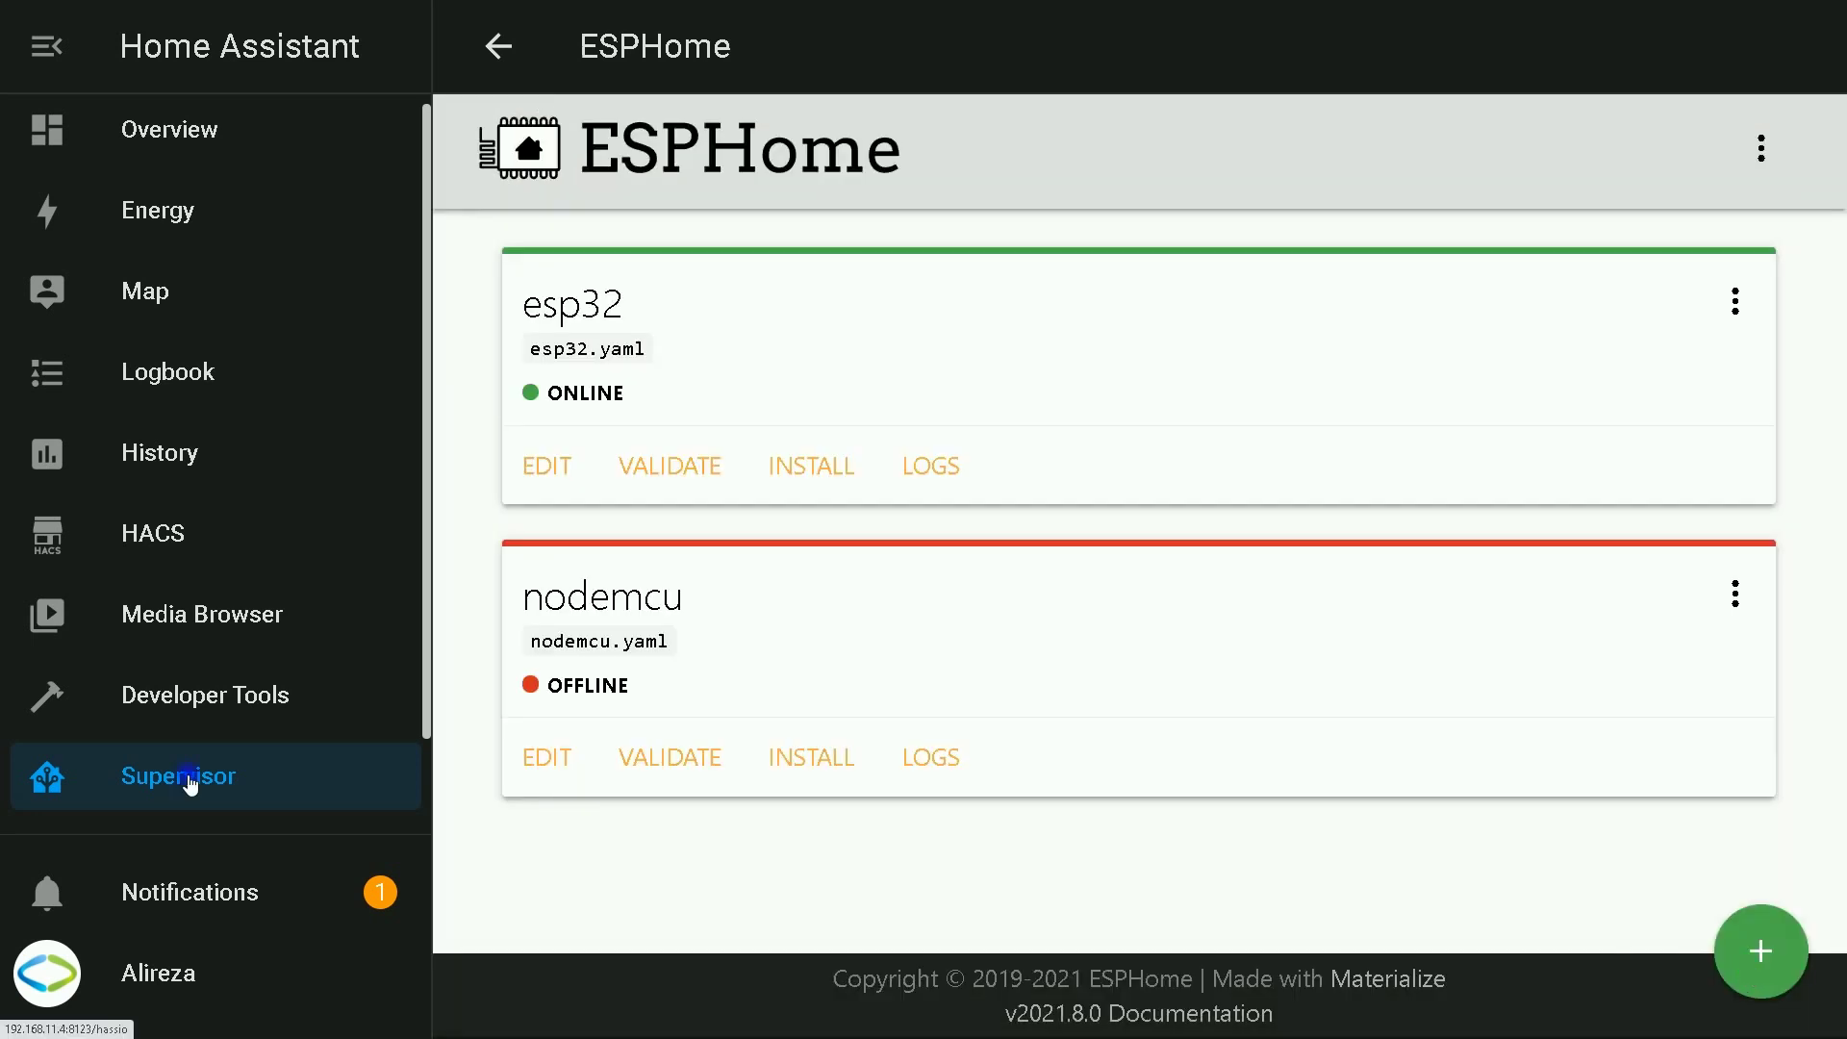
Step: Delete the esp32 entry of the ESPHome integration from Configuration > Integrations
scroll(190, 784, "down", 1)
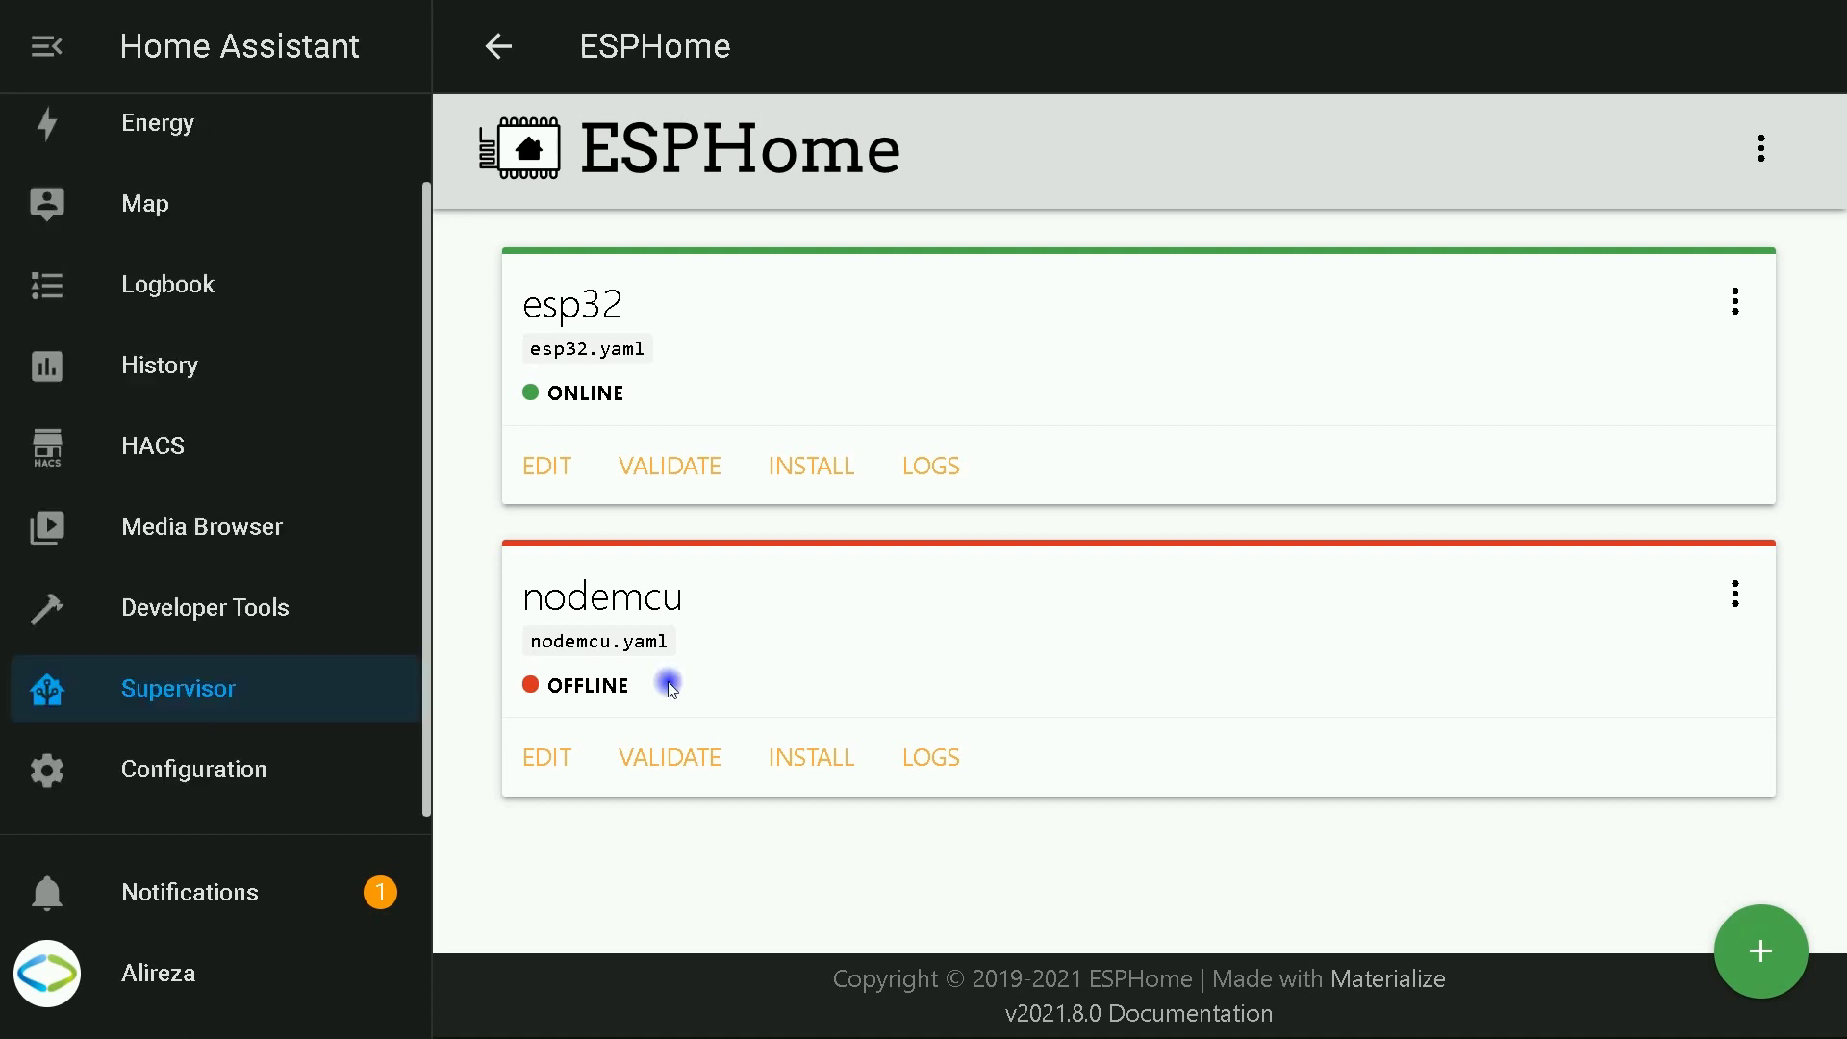
left_click(139, 782)
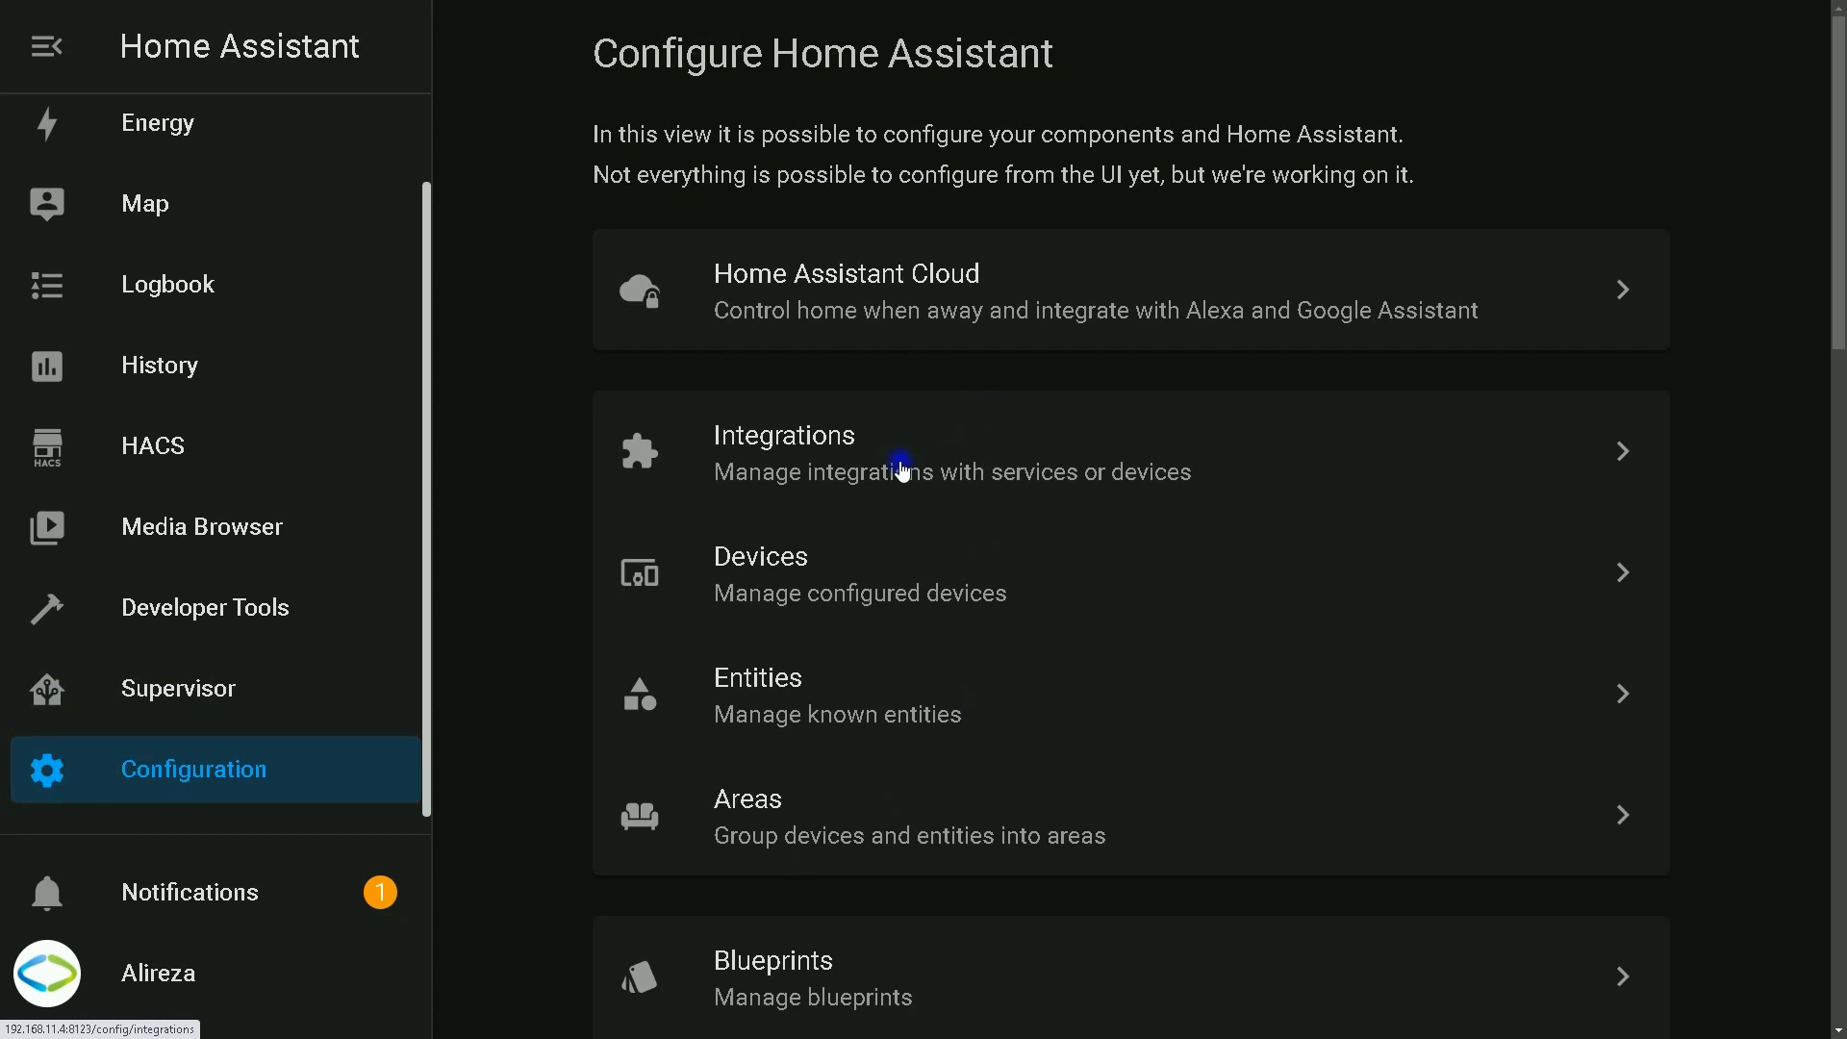
left_click(901, 468)
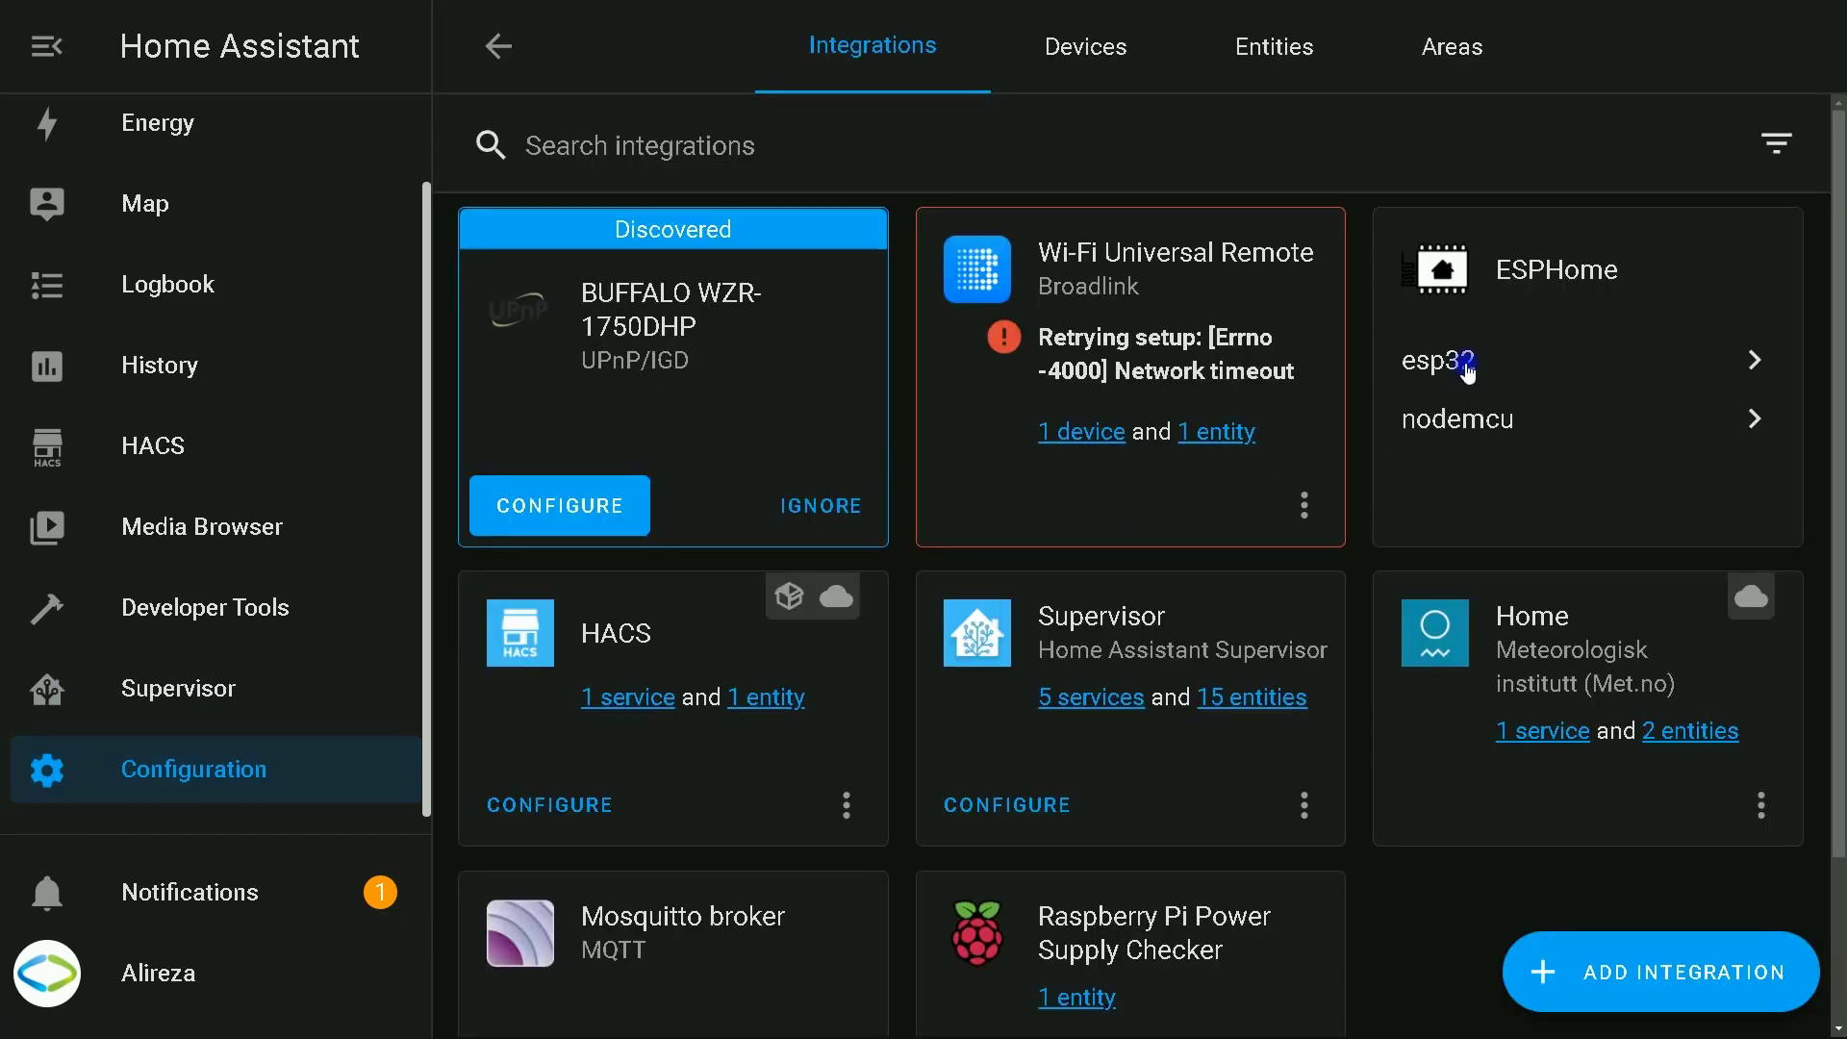
left_click(1467, 370)
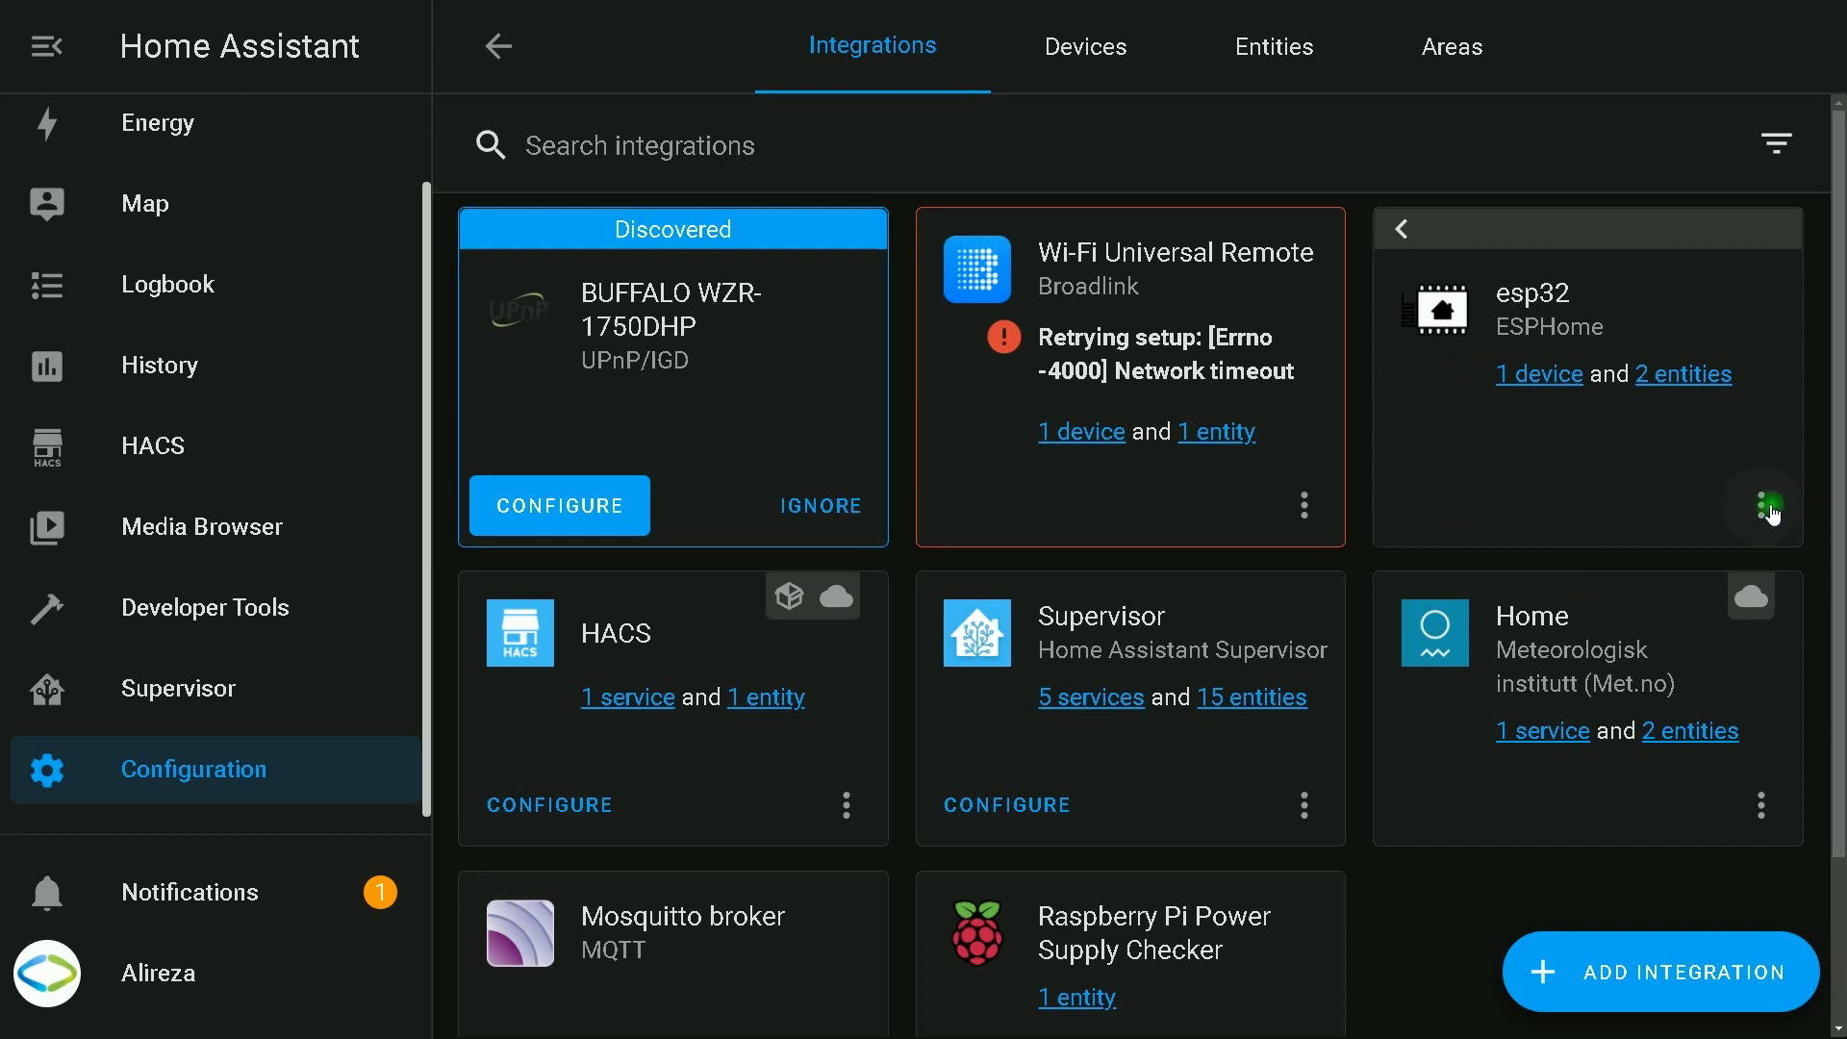
left_click(1771, 515)
scroll(1548, 765, "down", 1)
left_click(1539, 928)
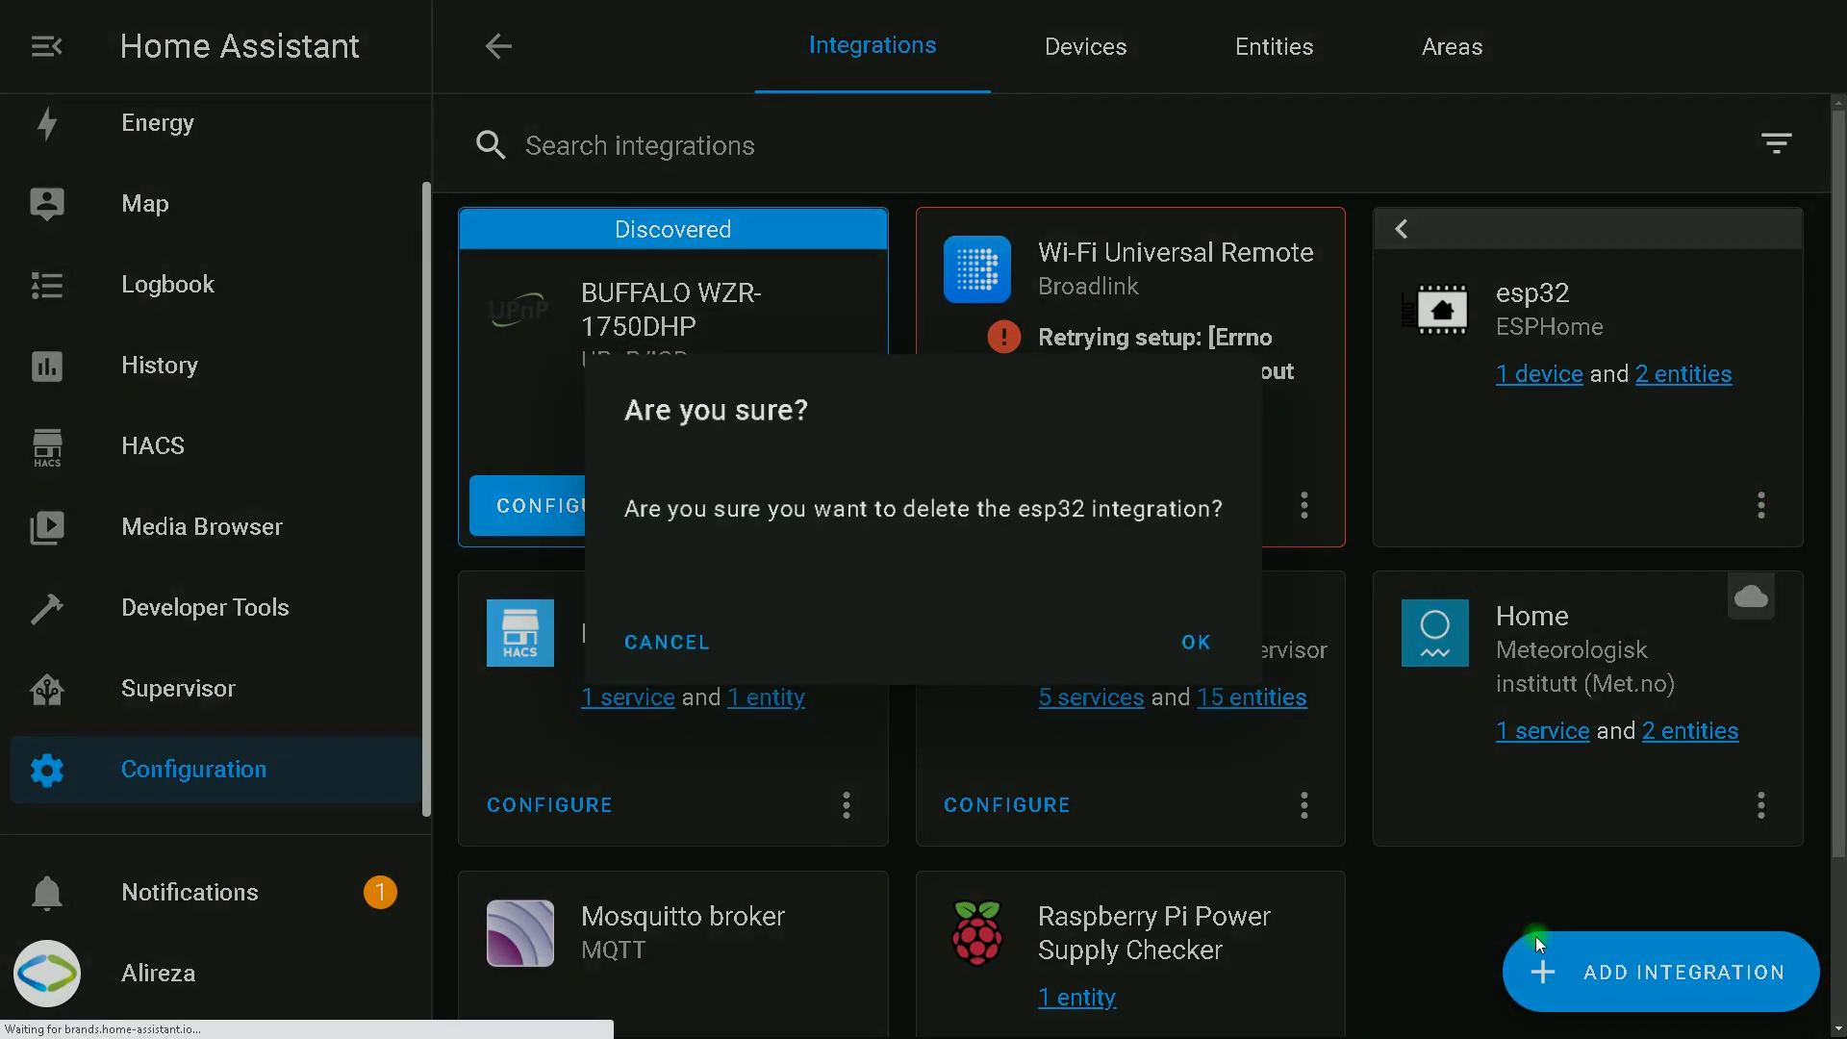
left_click(1196, 642)
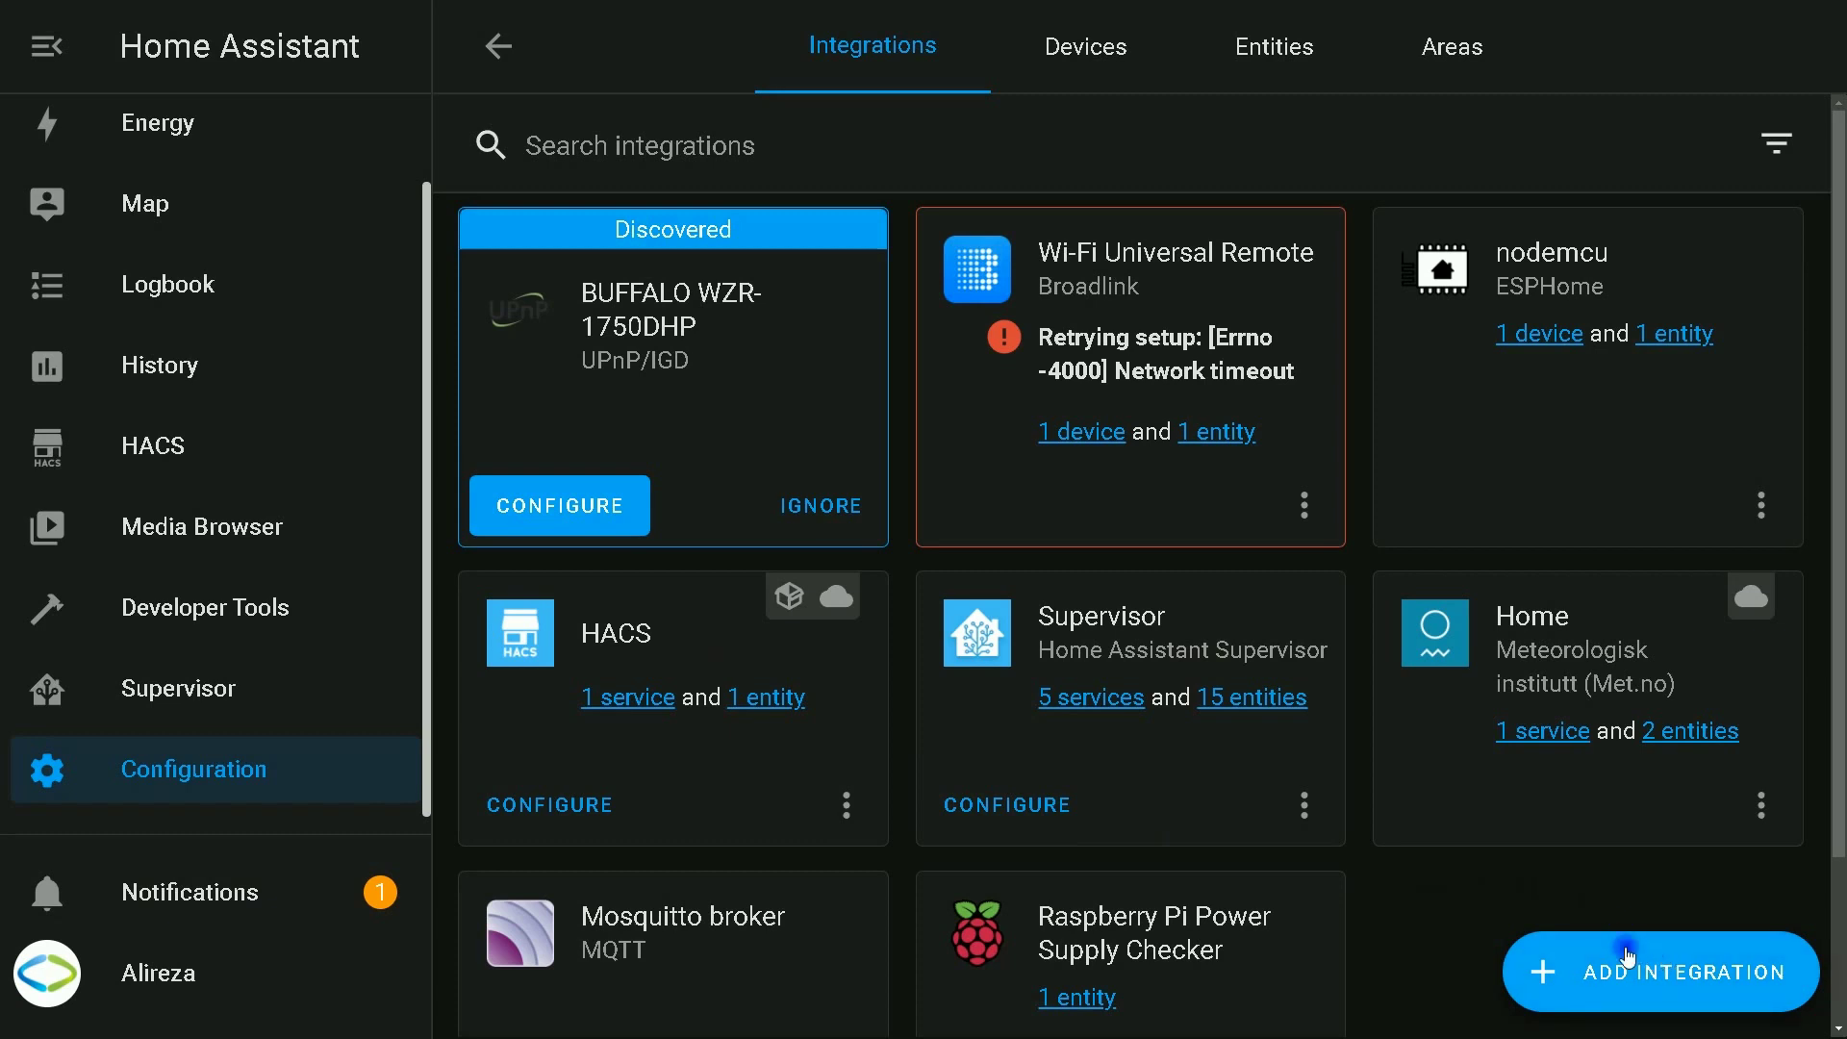
Step: Add a new ESPHome integration for the node at host 192.168.11.8
left_click(1627, 957)
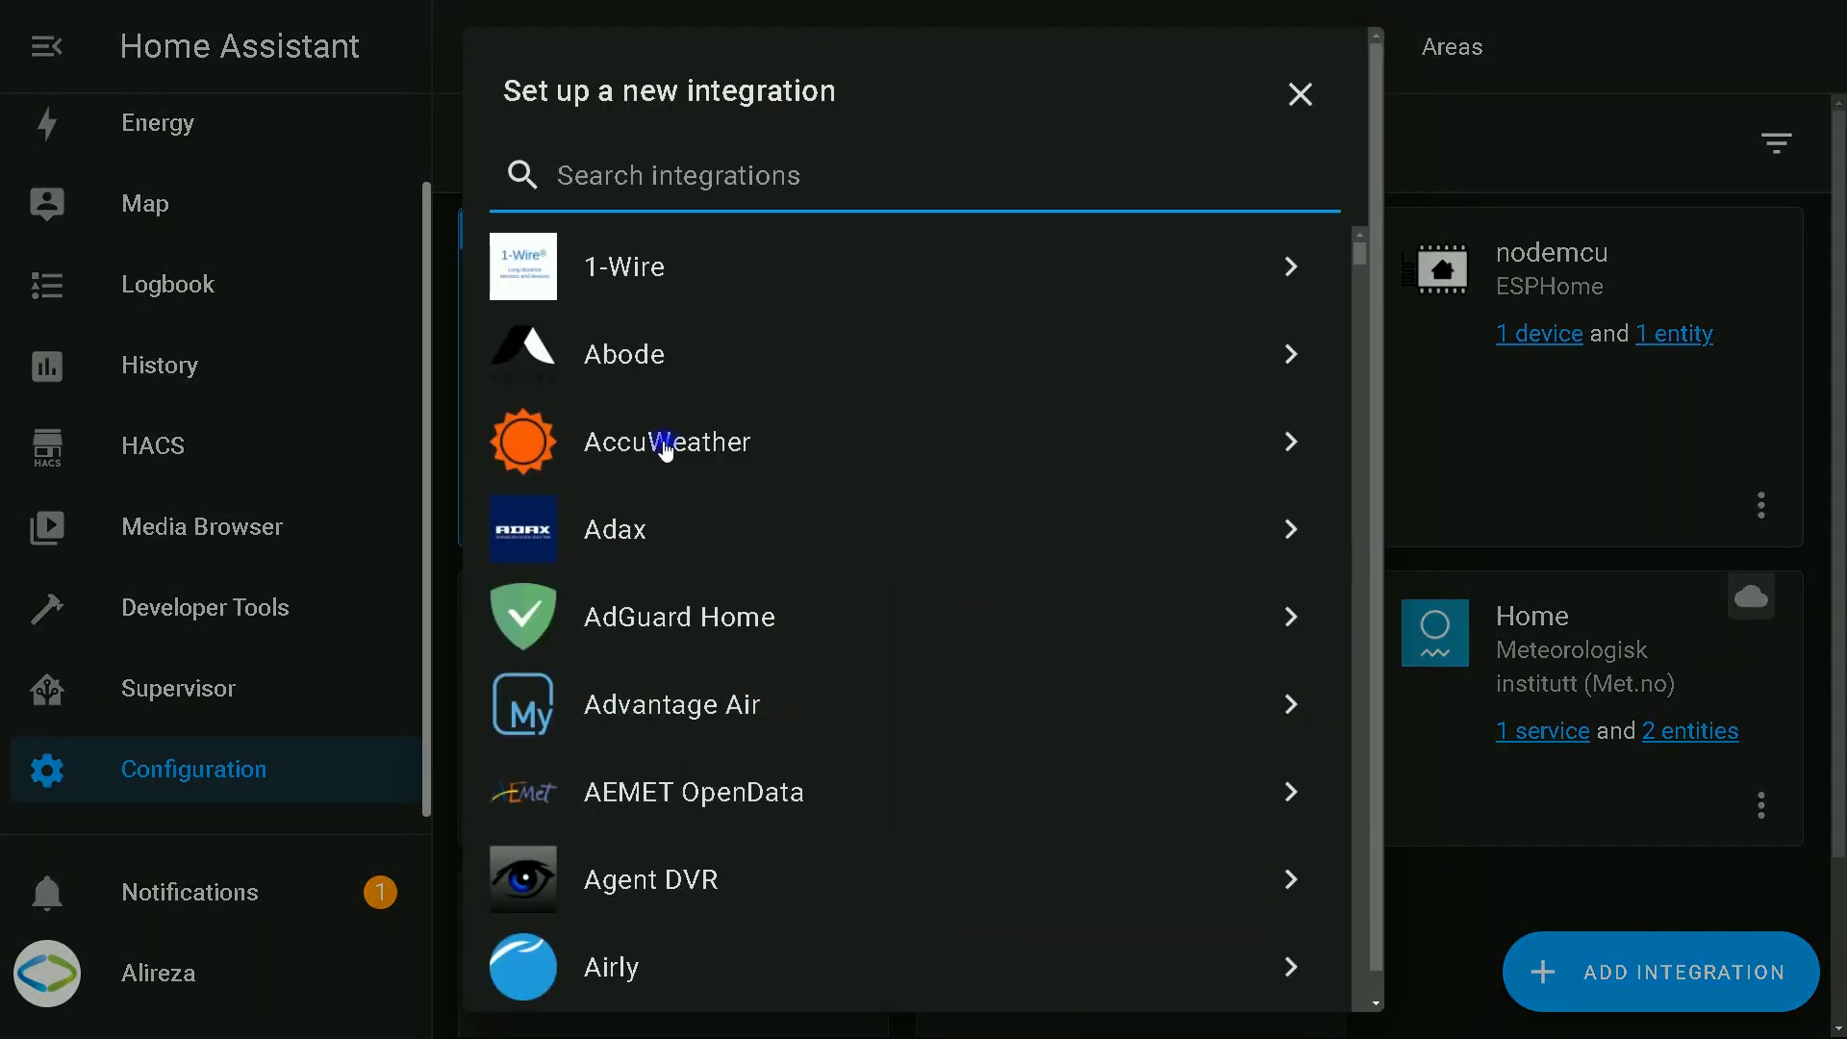
type("esp")
left_click(567, 268)
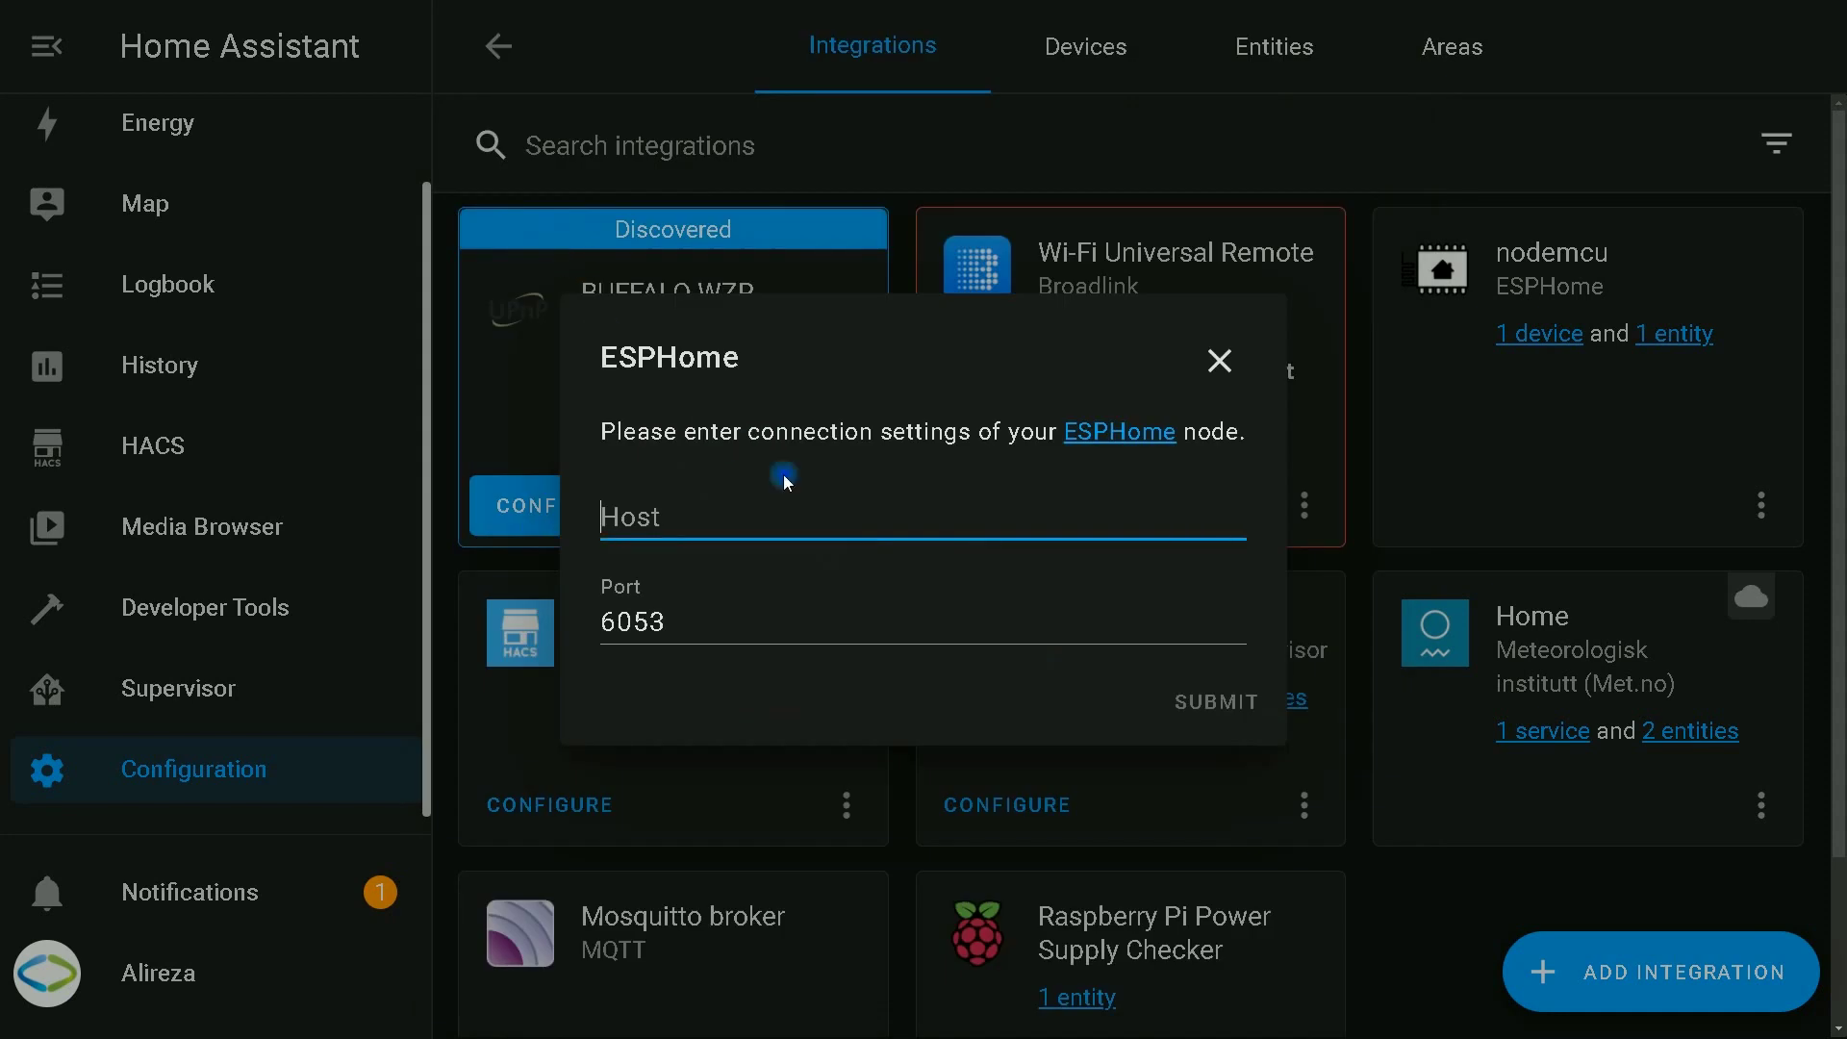
type("192")
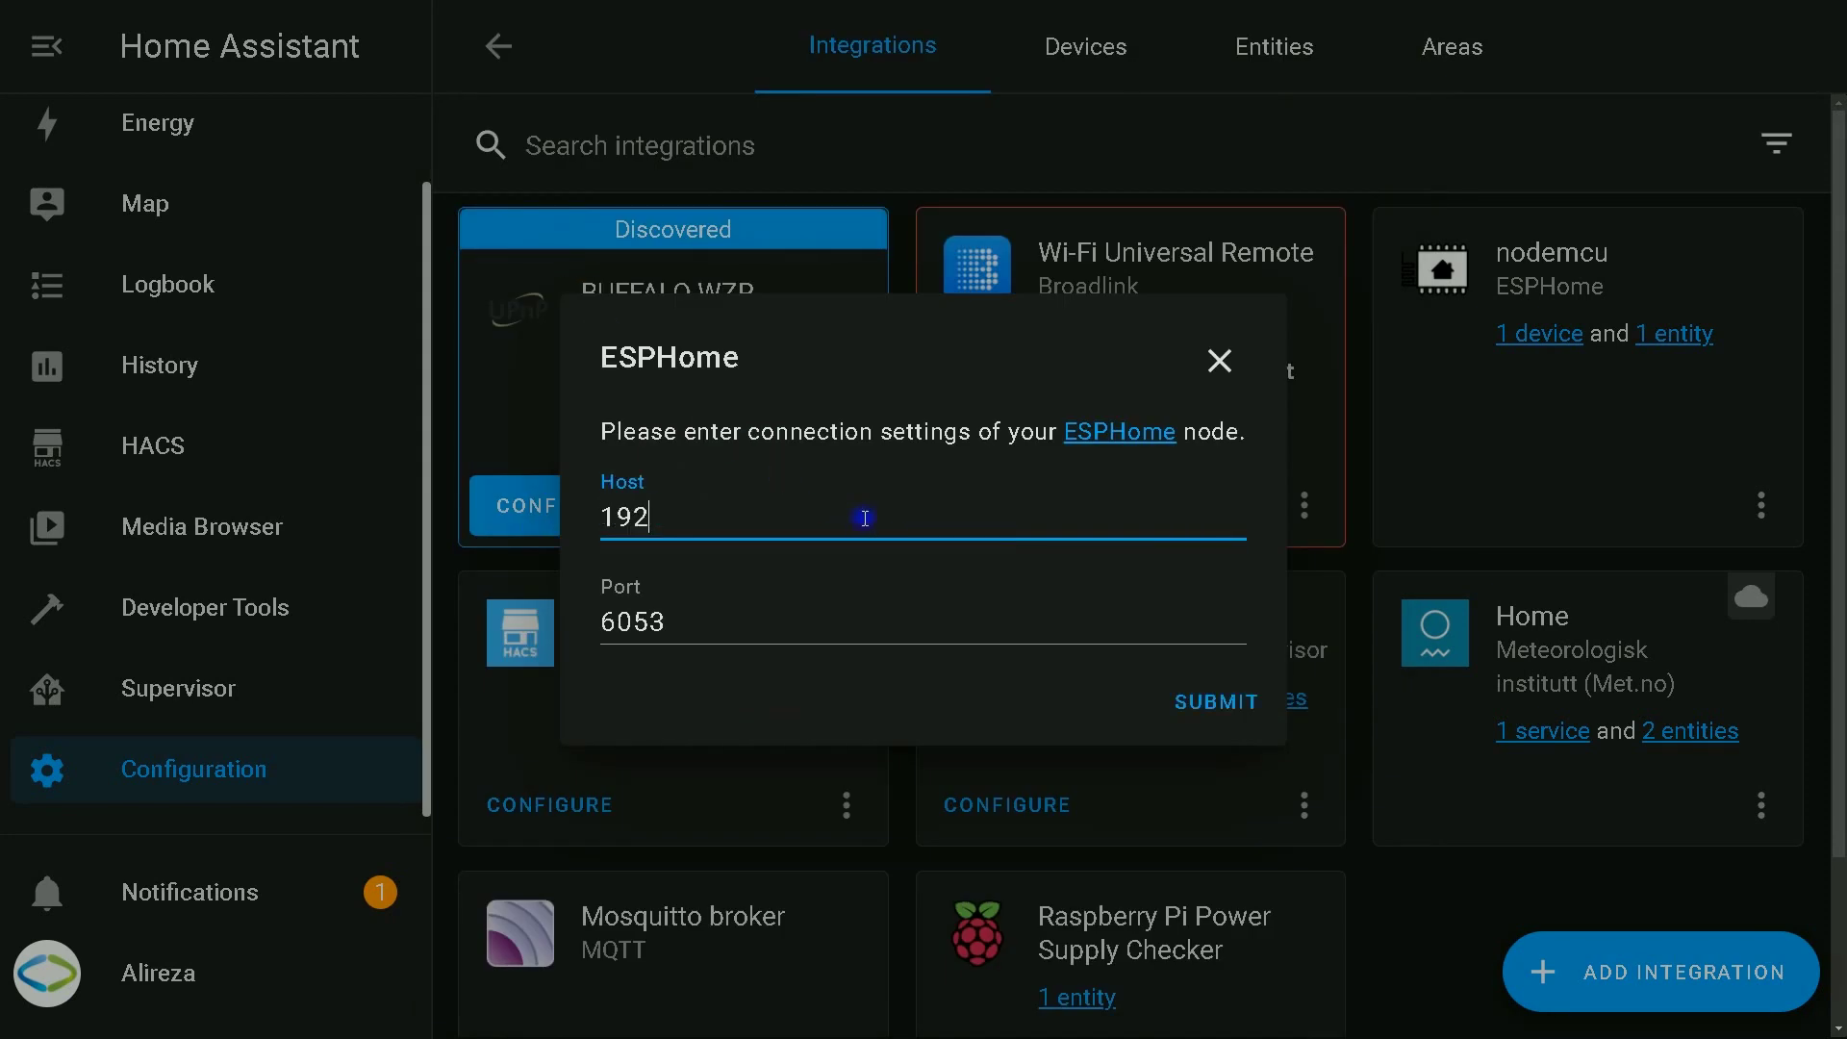
type(".168.11.8")
left_click(1228, 718)
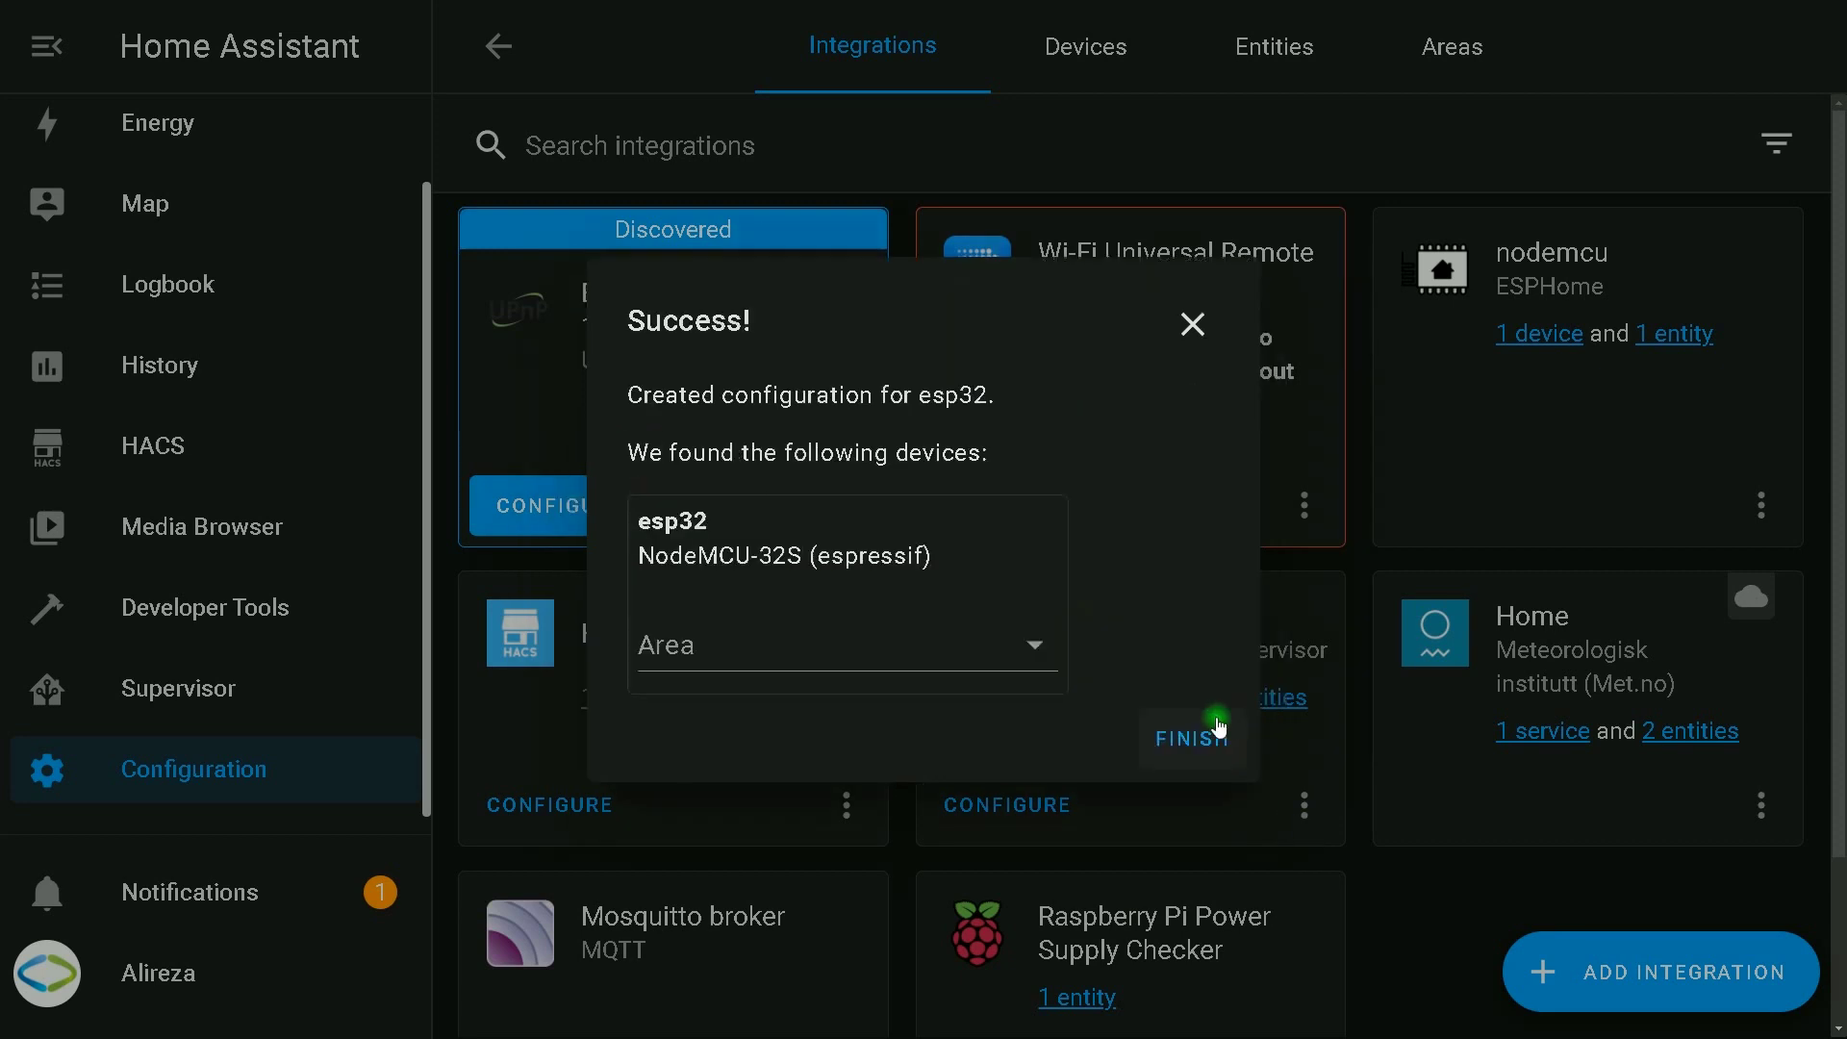
Step: Finish the setup and open the esp32 device page showing Temperature and Thermostat
left_click(1222, 733)
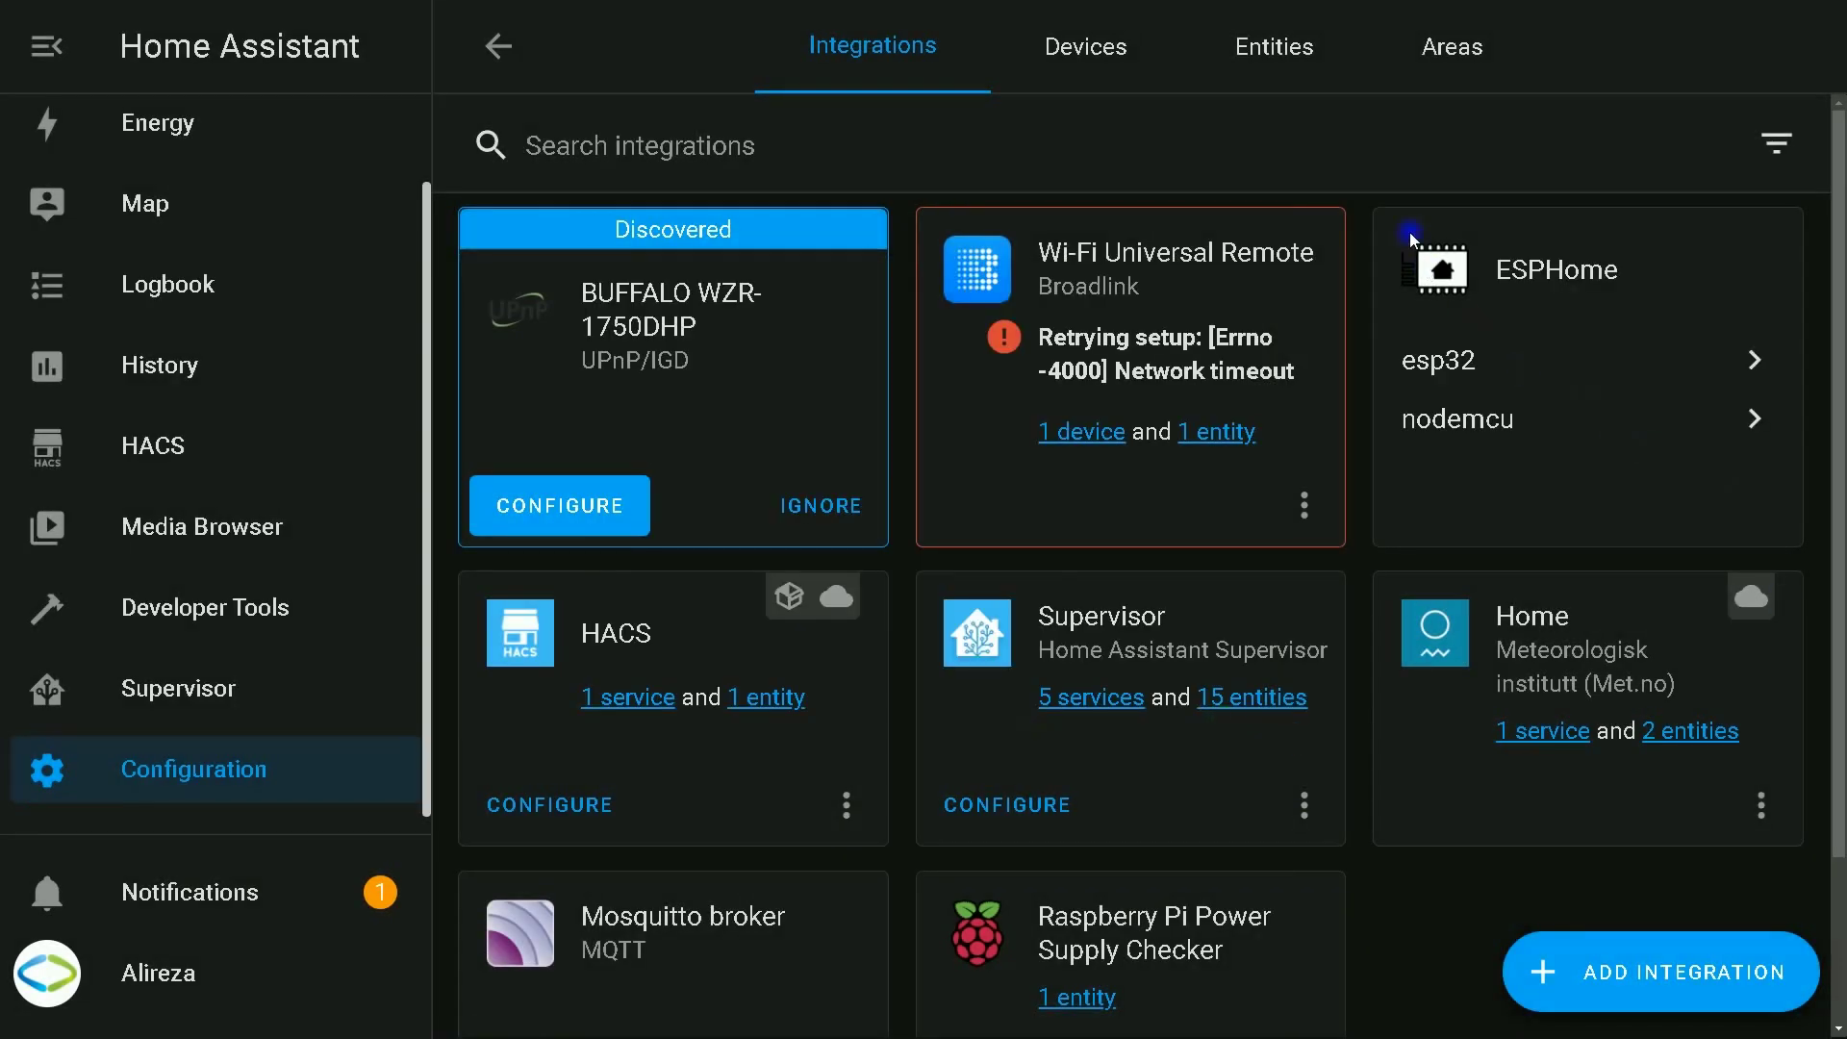
left_click(1443, 360)
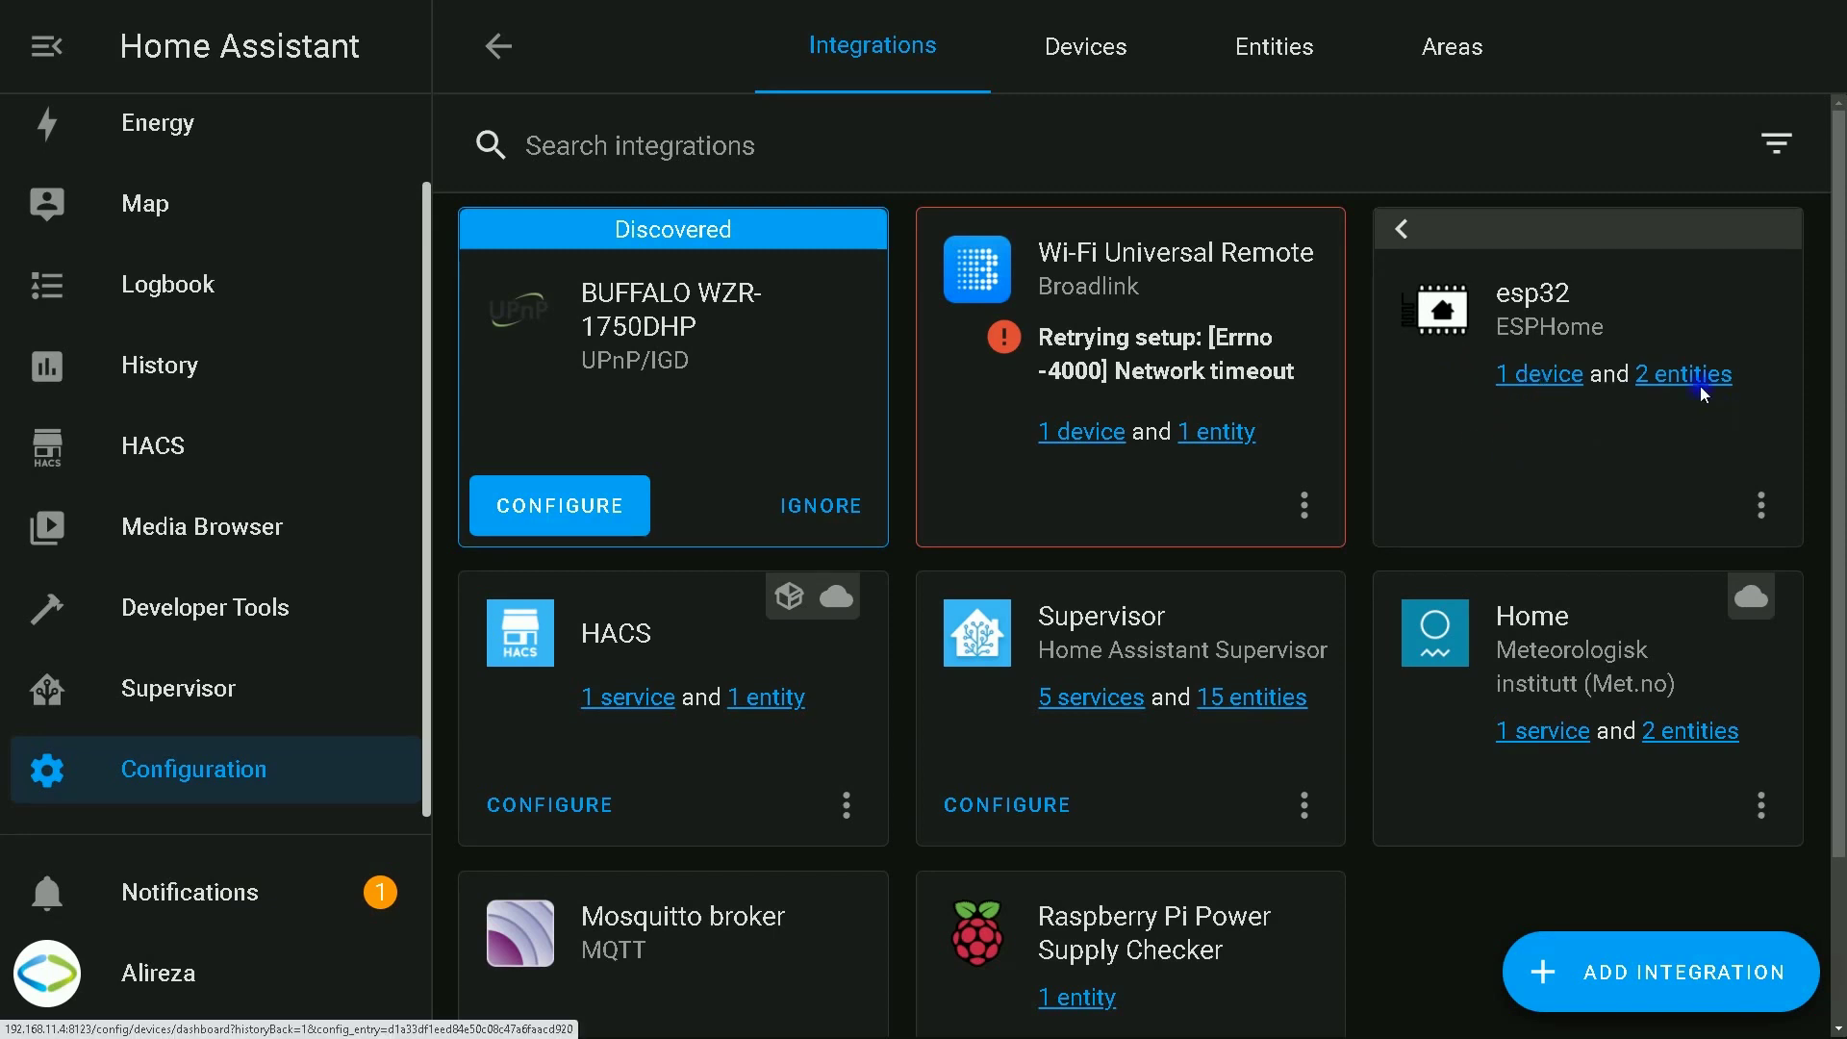
left_click(1549, 377)
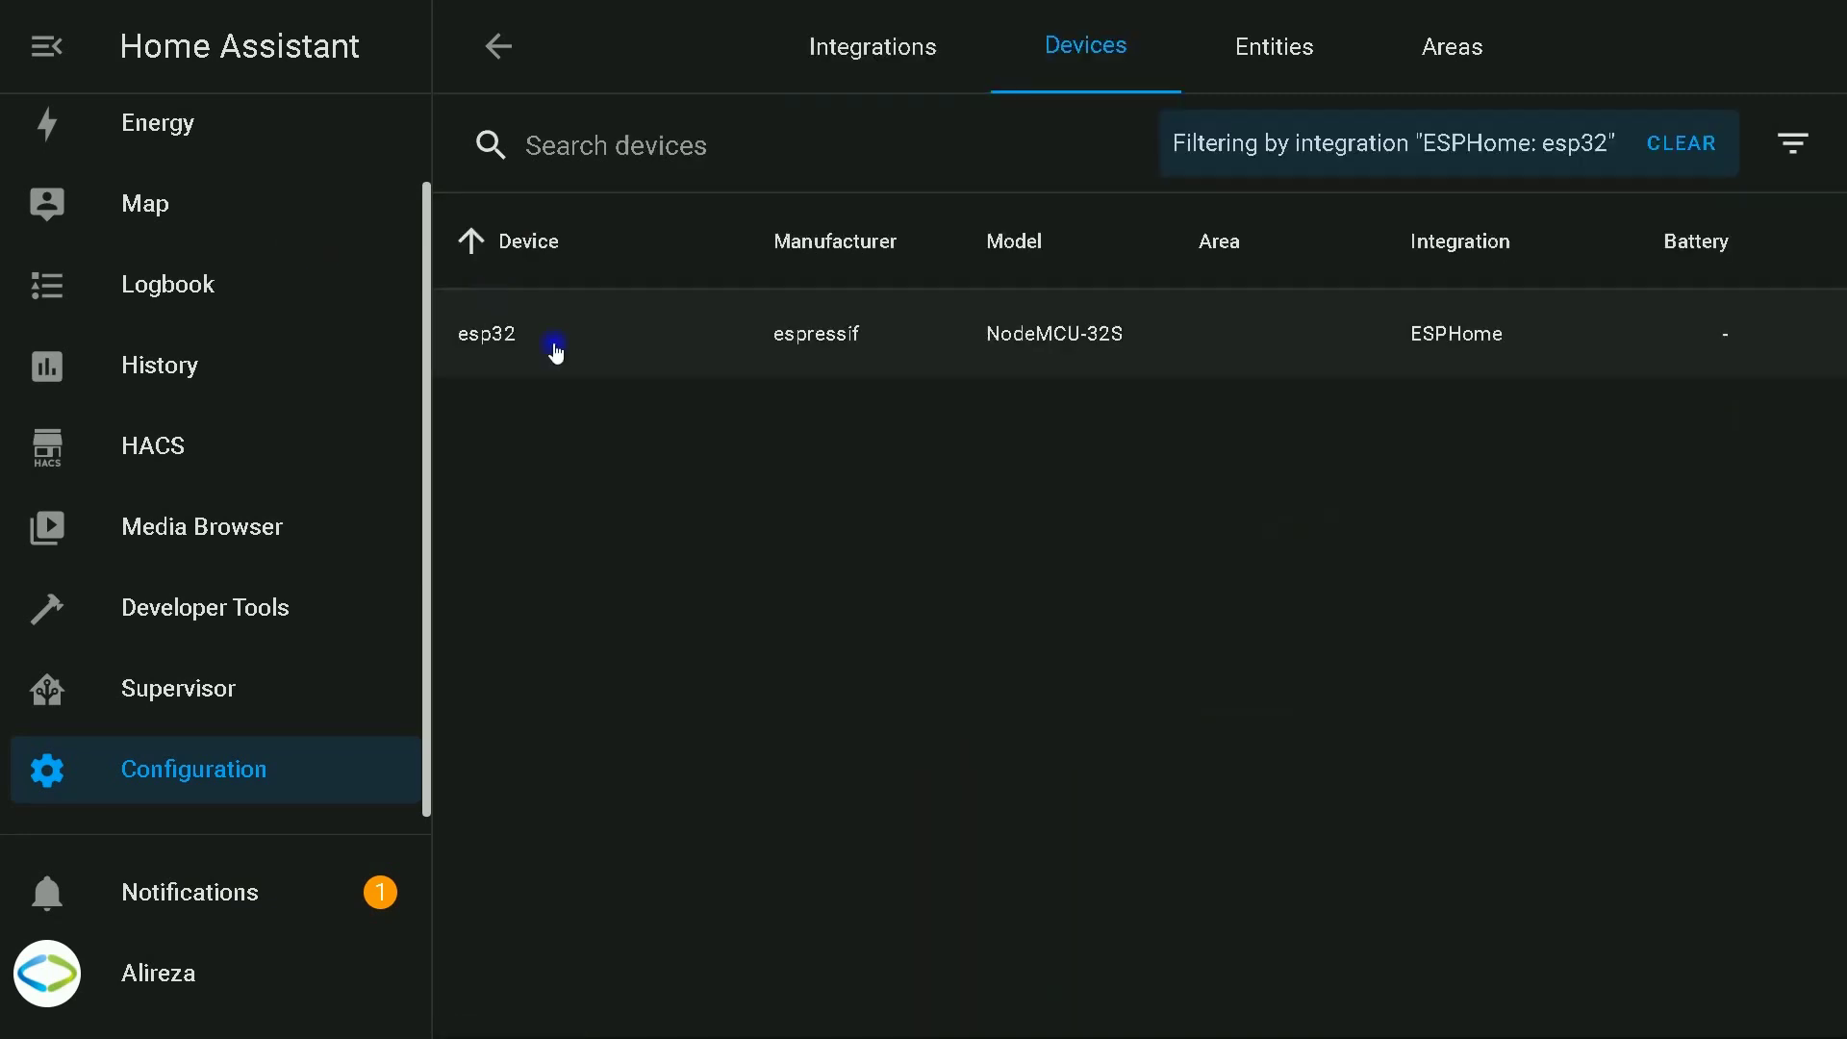
left_click(552, 344)
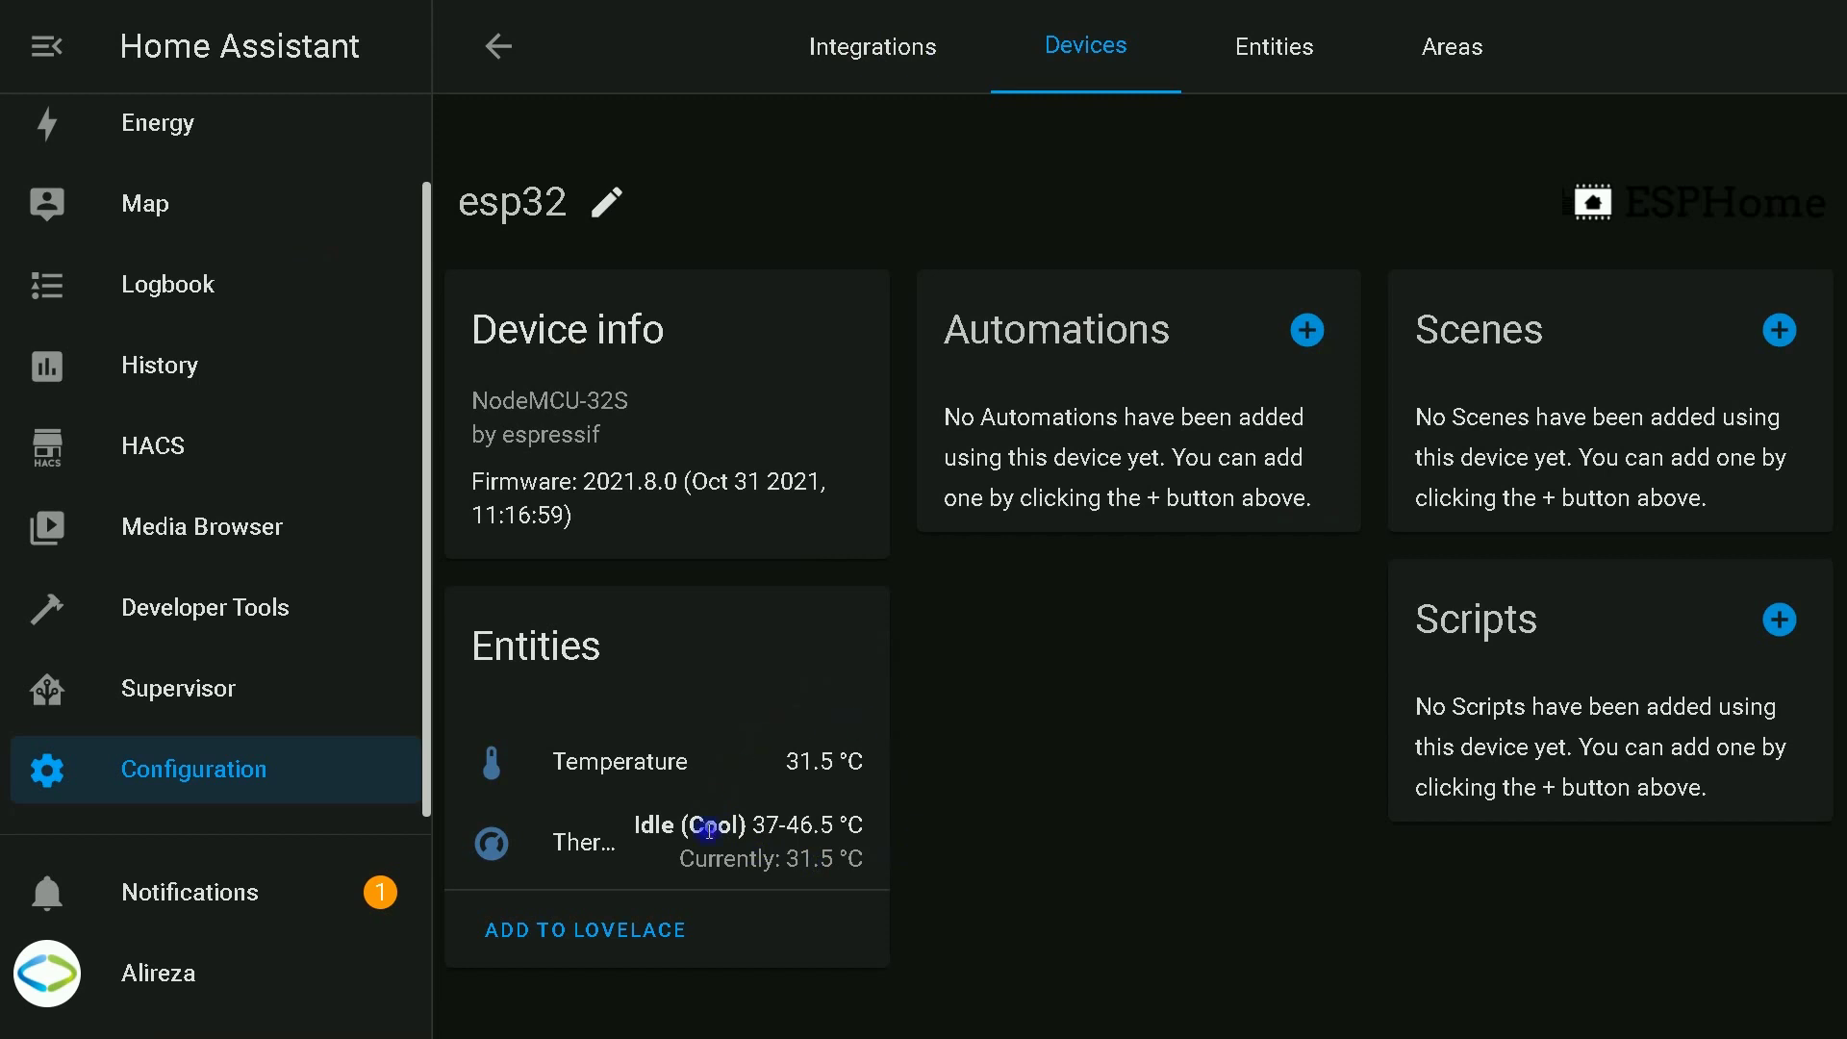
scroll(240, 433, "up", 2)
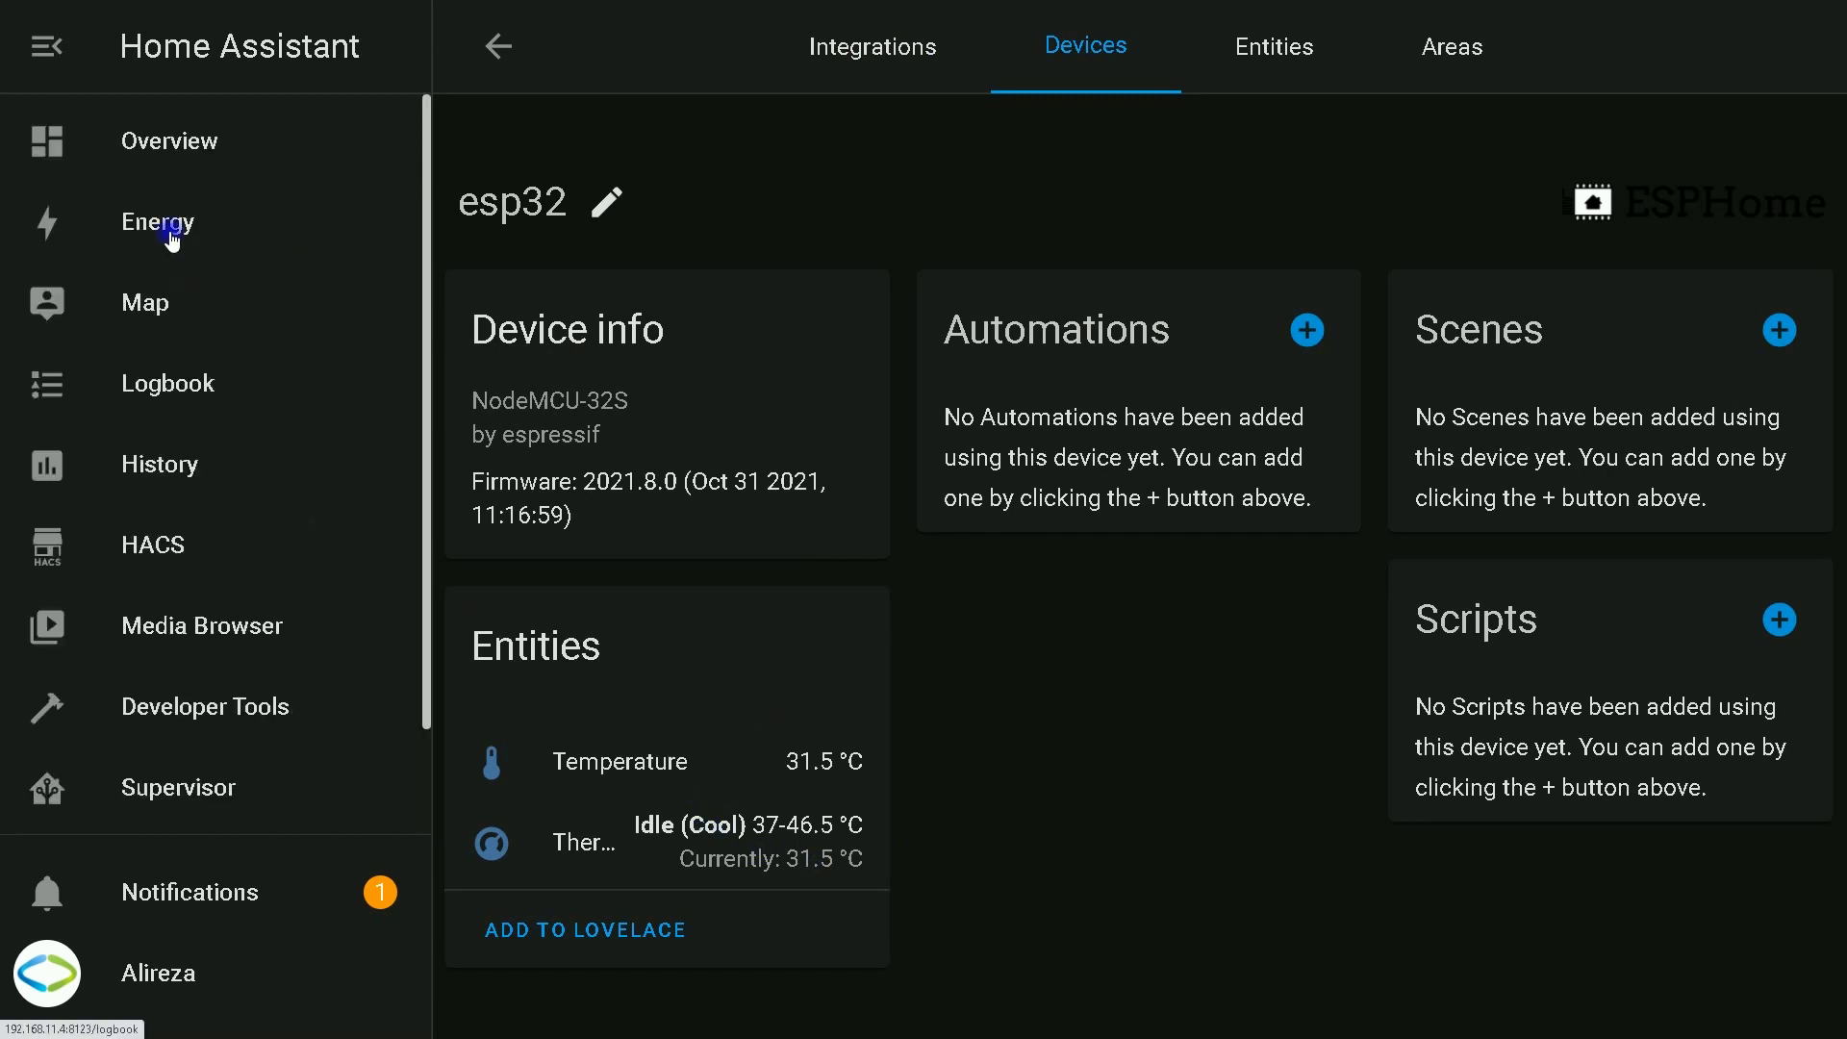
Step: Add a Thermostat card for climate.thermostat to the Home overview dashboard
left_click(159, 138)
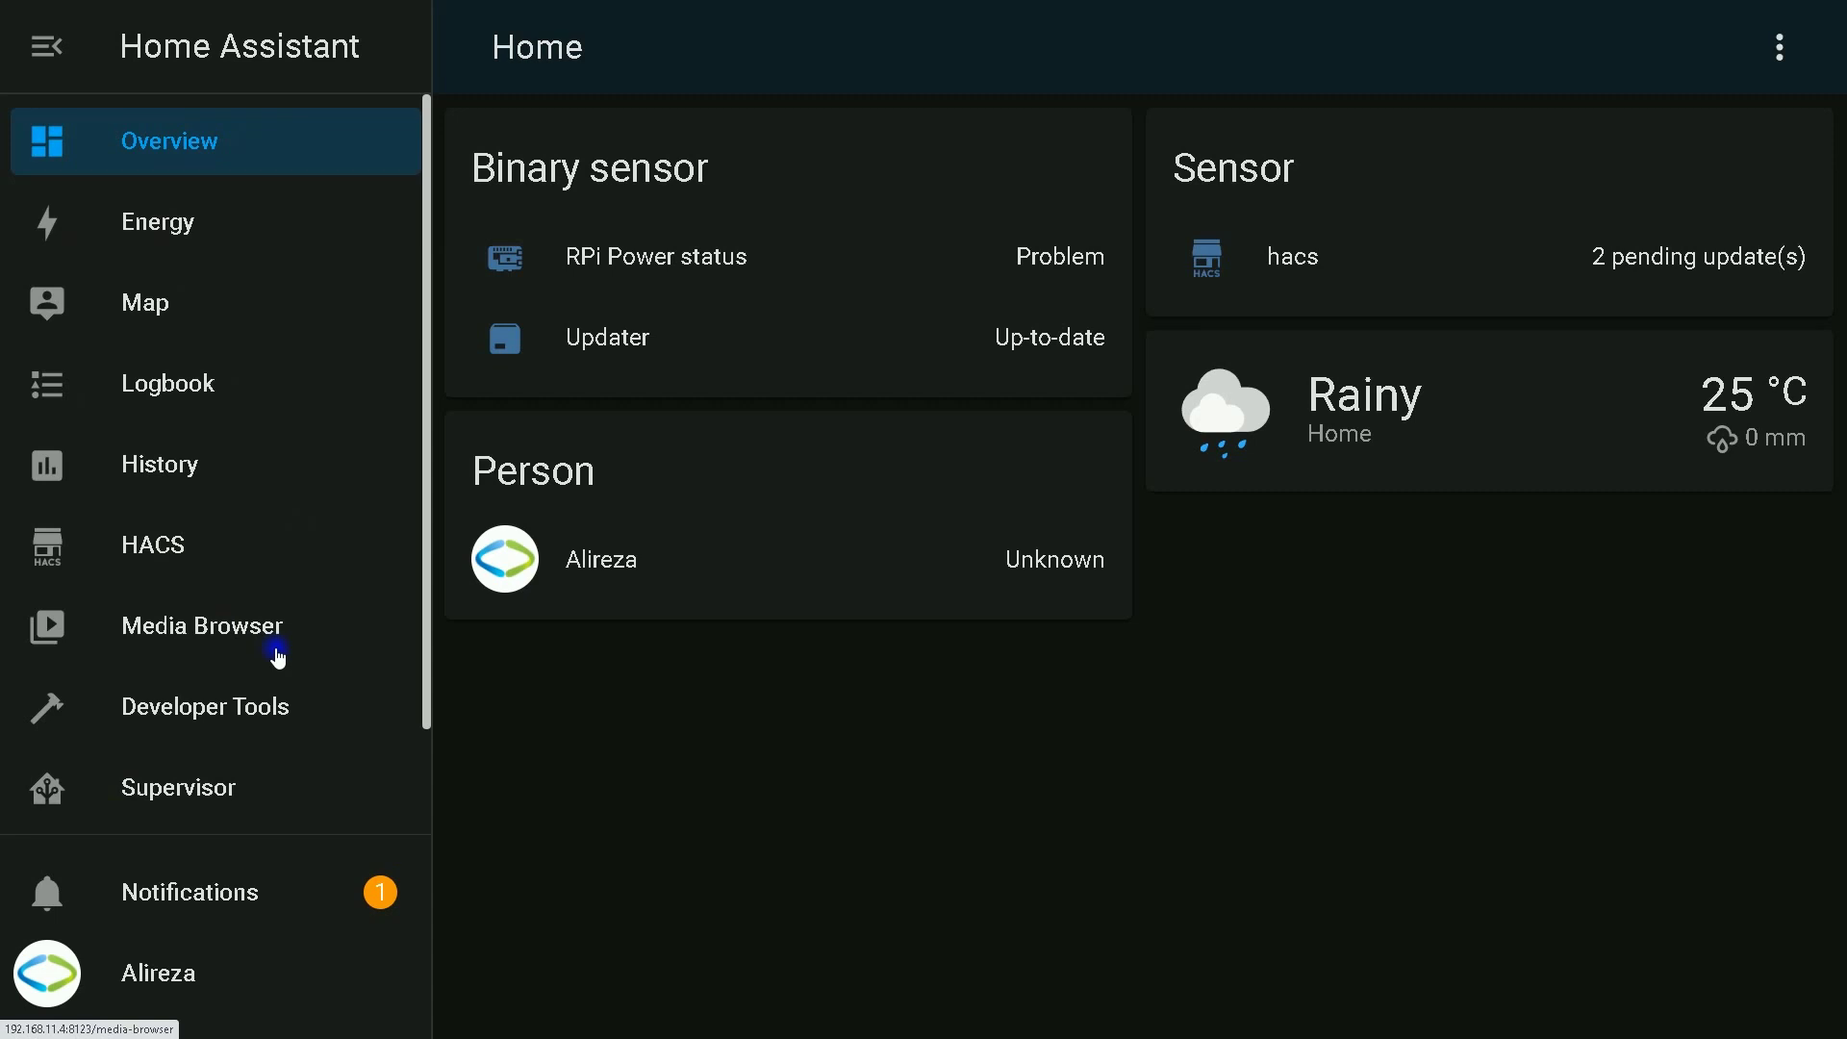
left_click(1784, 46)
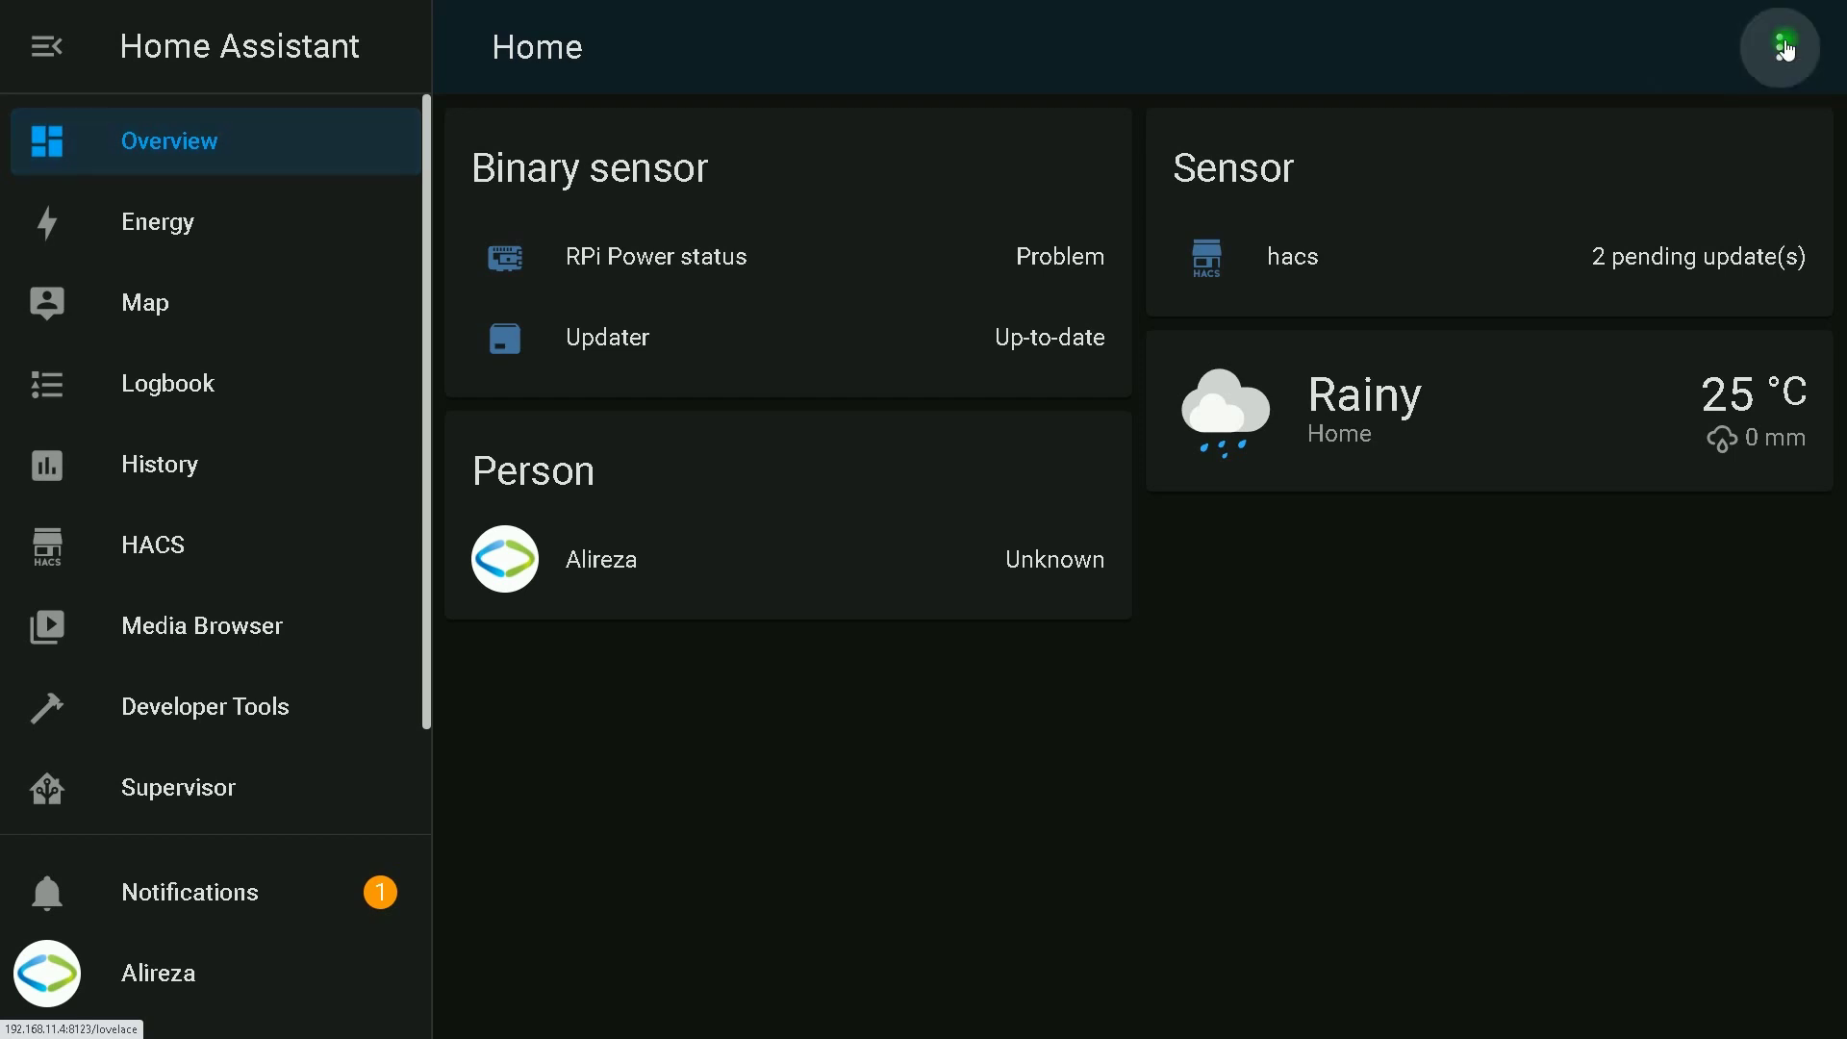
left_click(1713, 142)
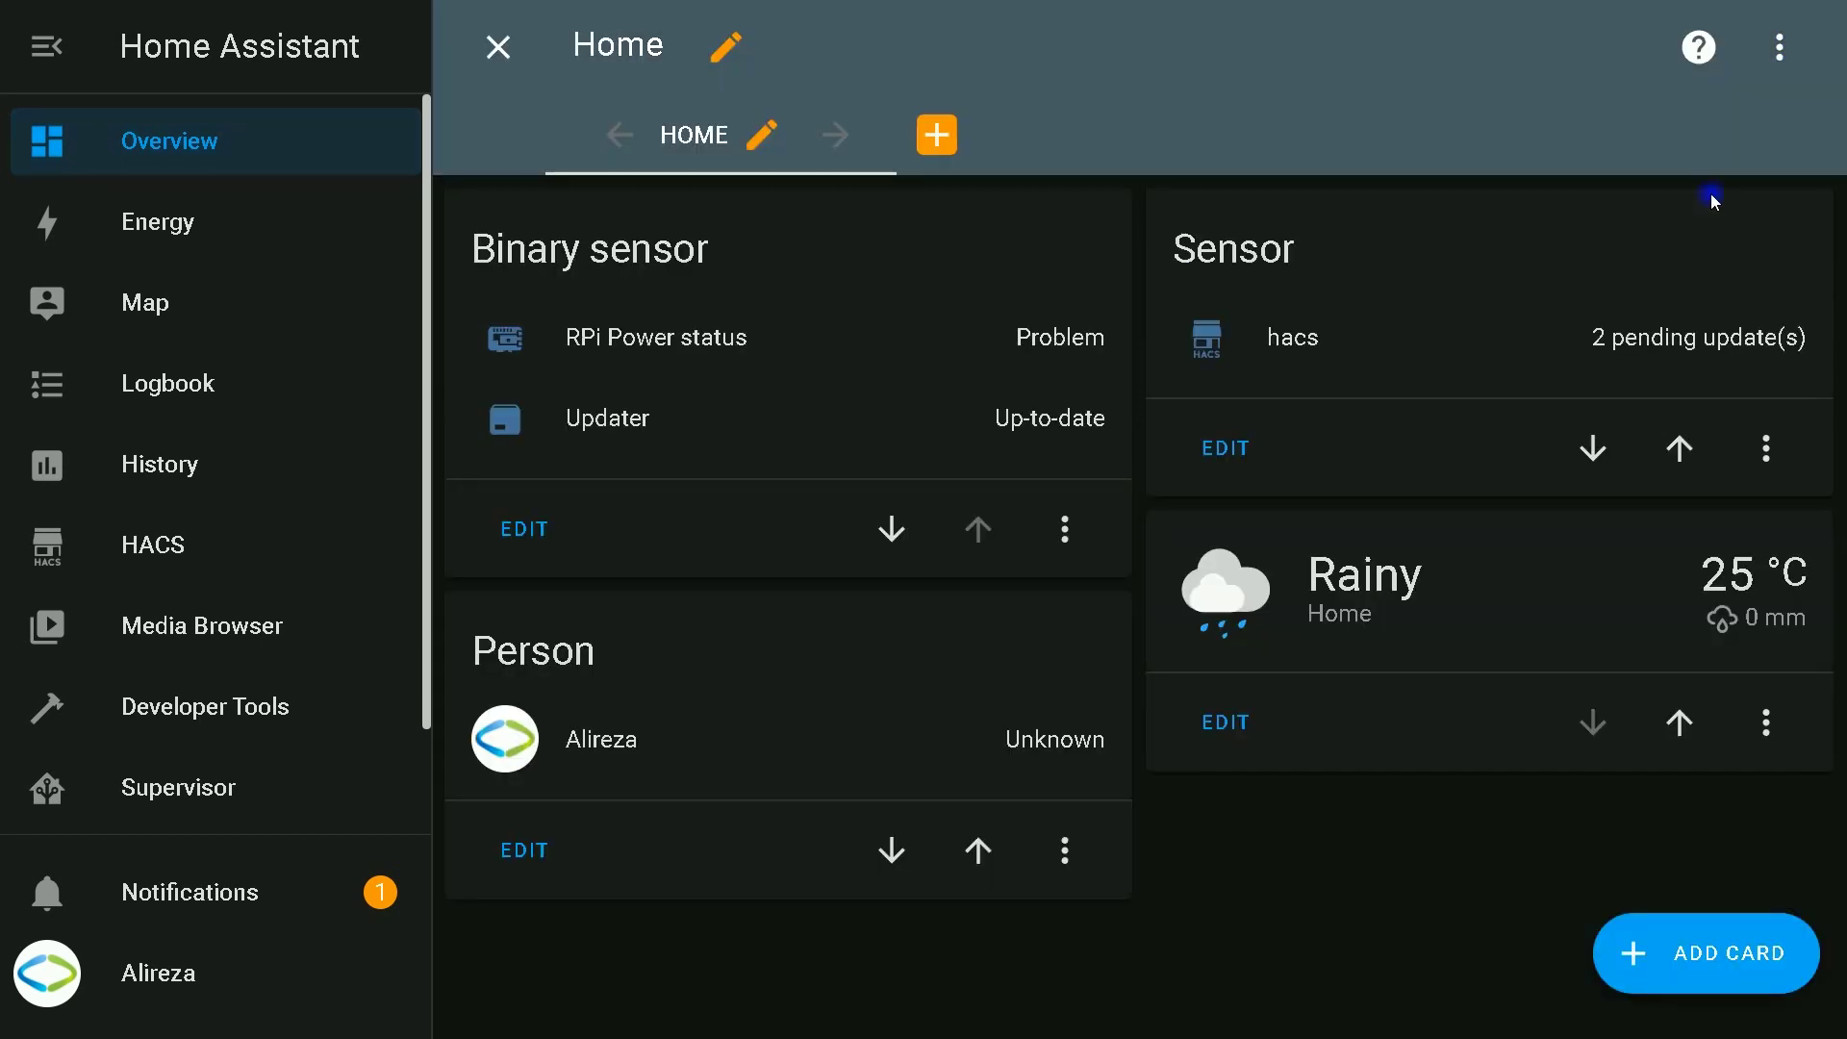
left_click(1694, 967)
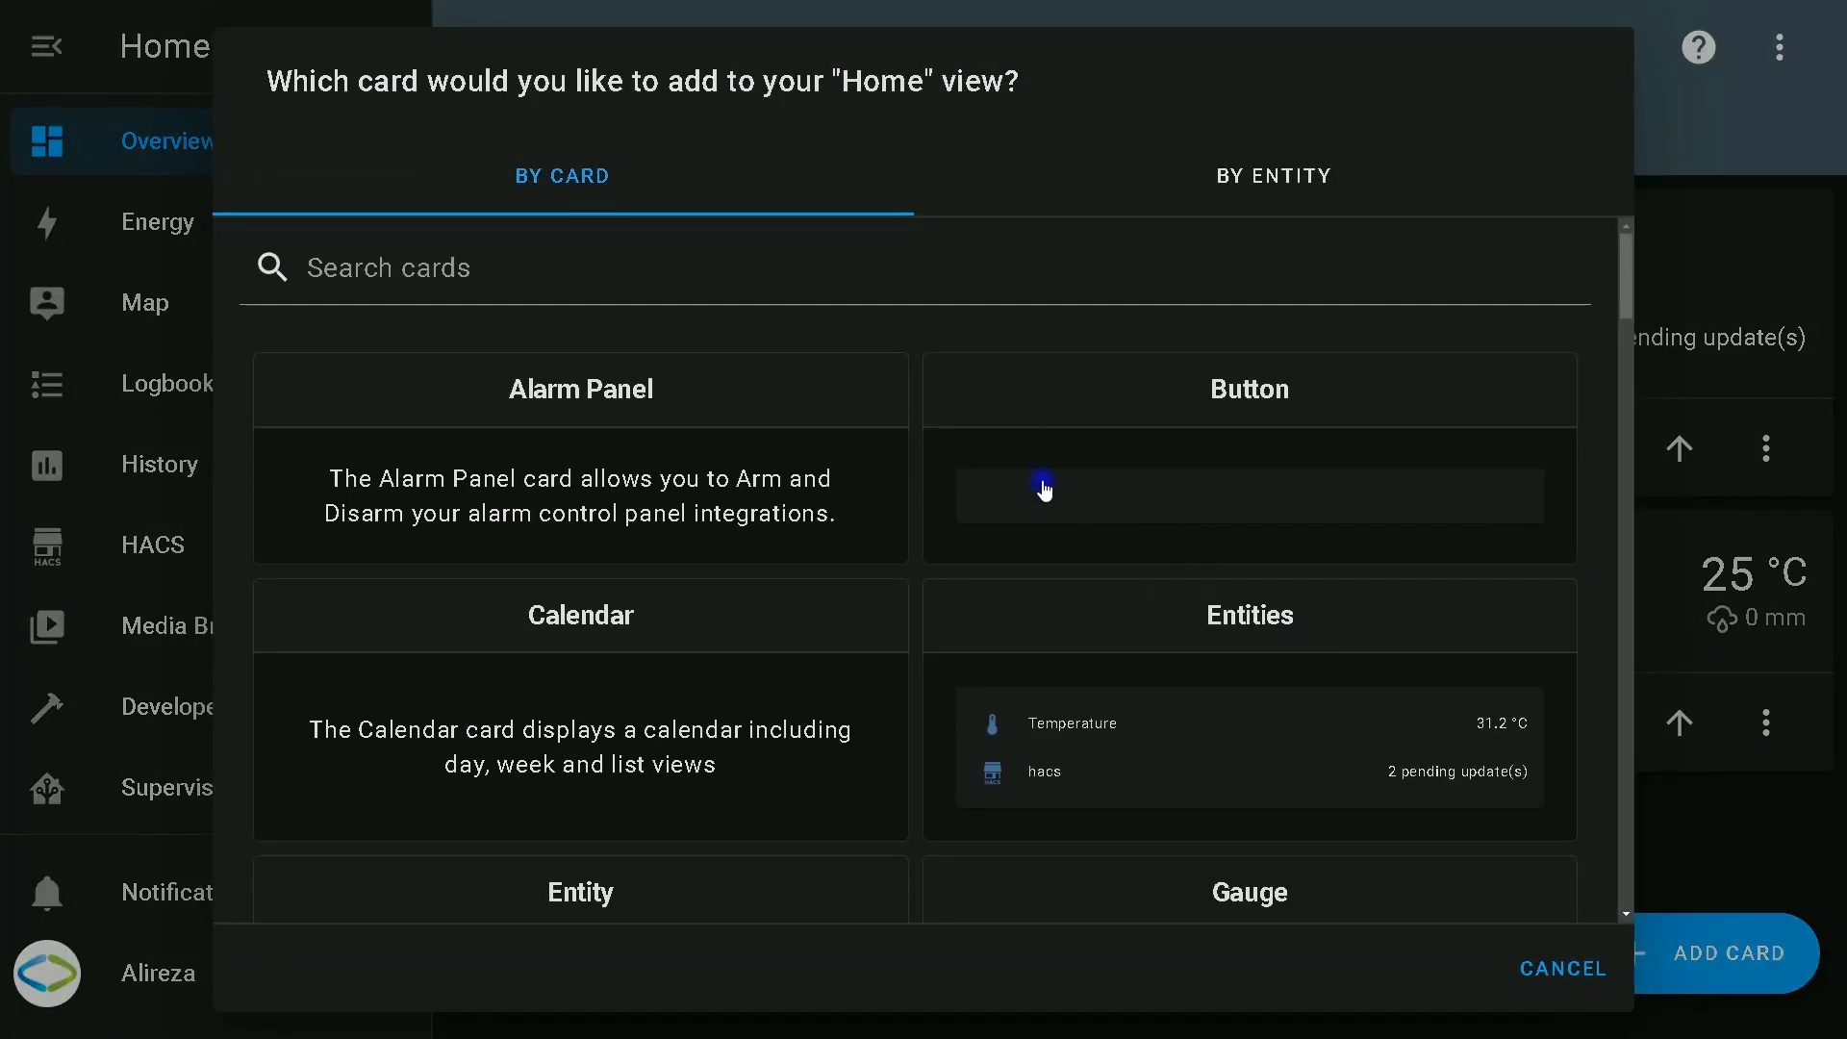
scroll(1045, 491, "down", 14)
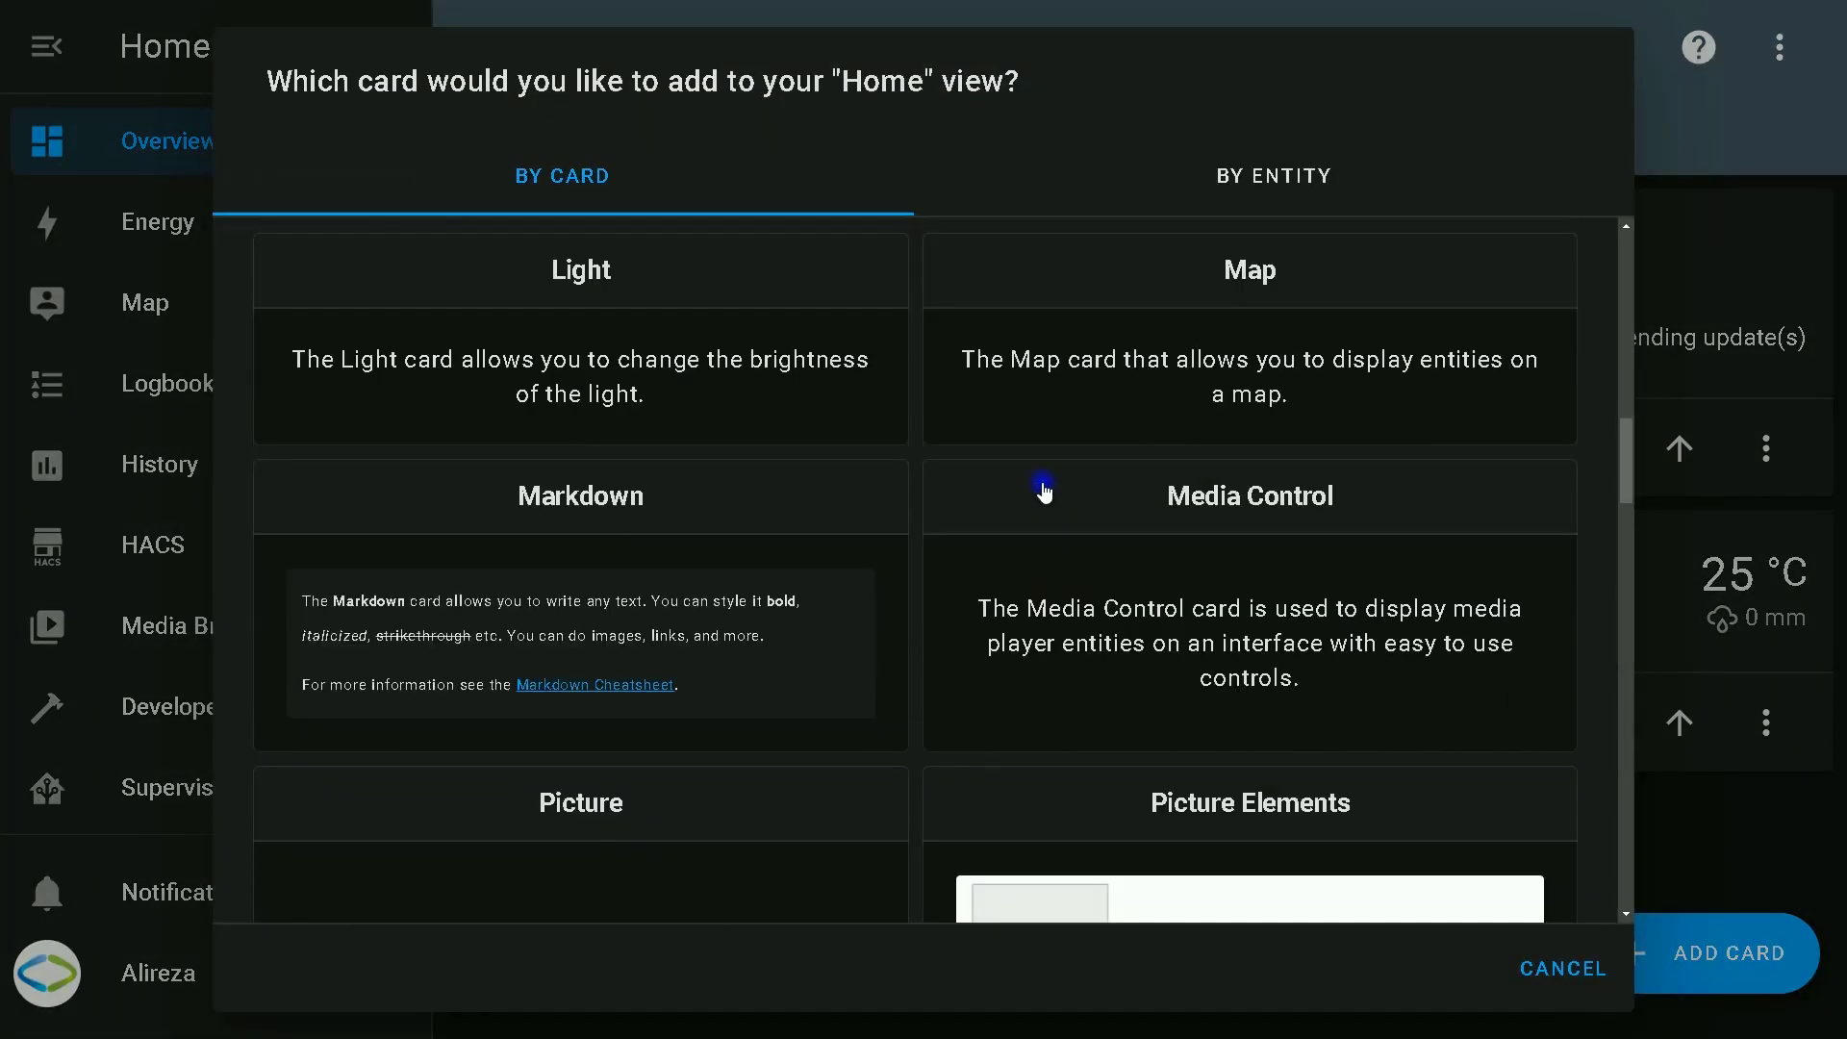
scroll(1045, 490, "down", 10)
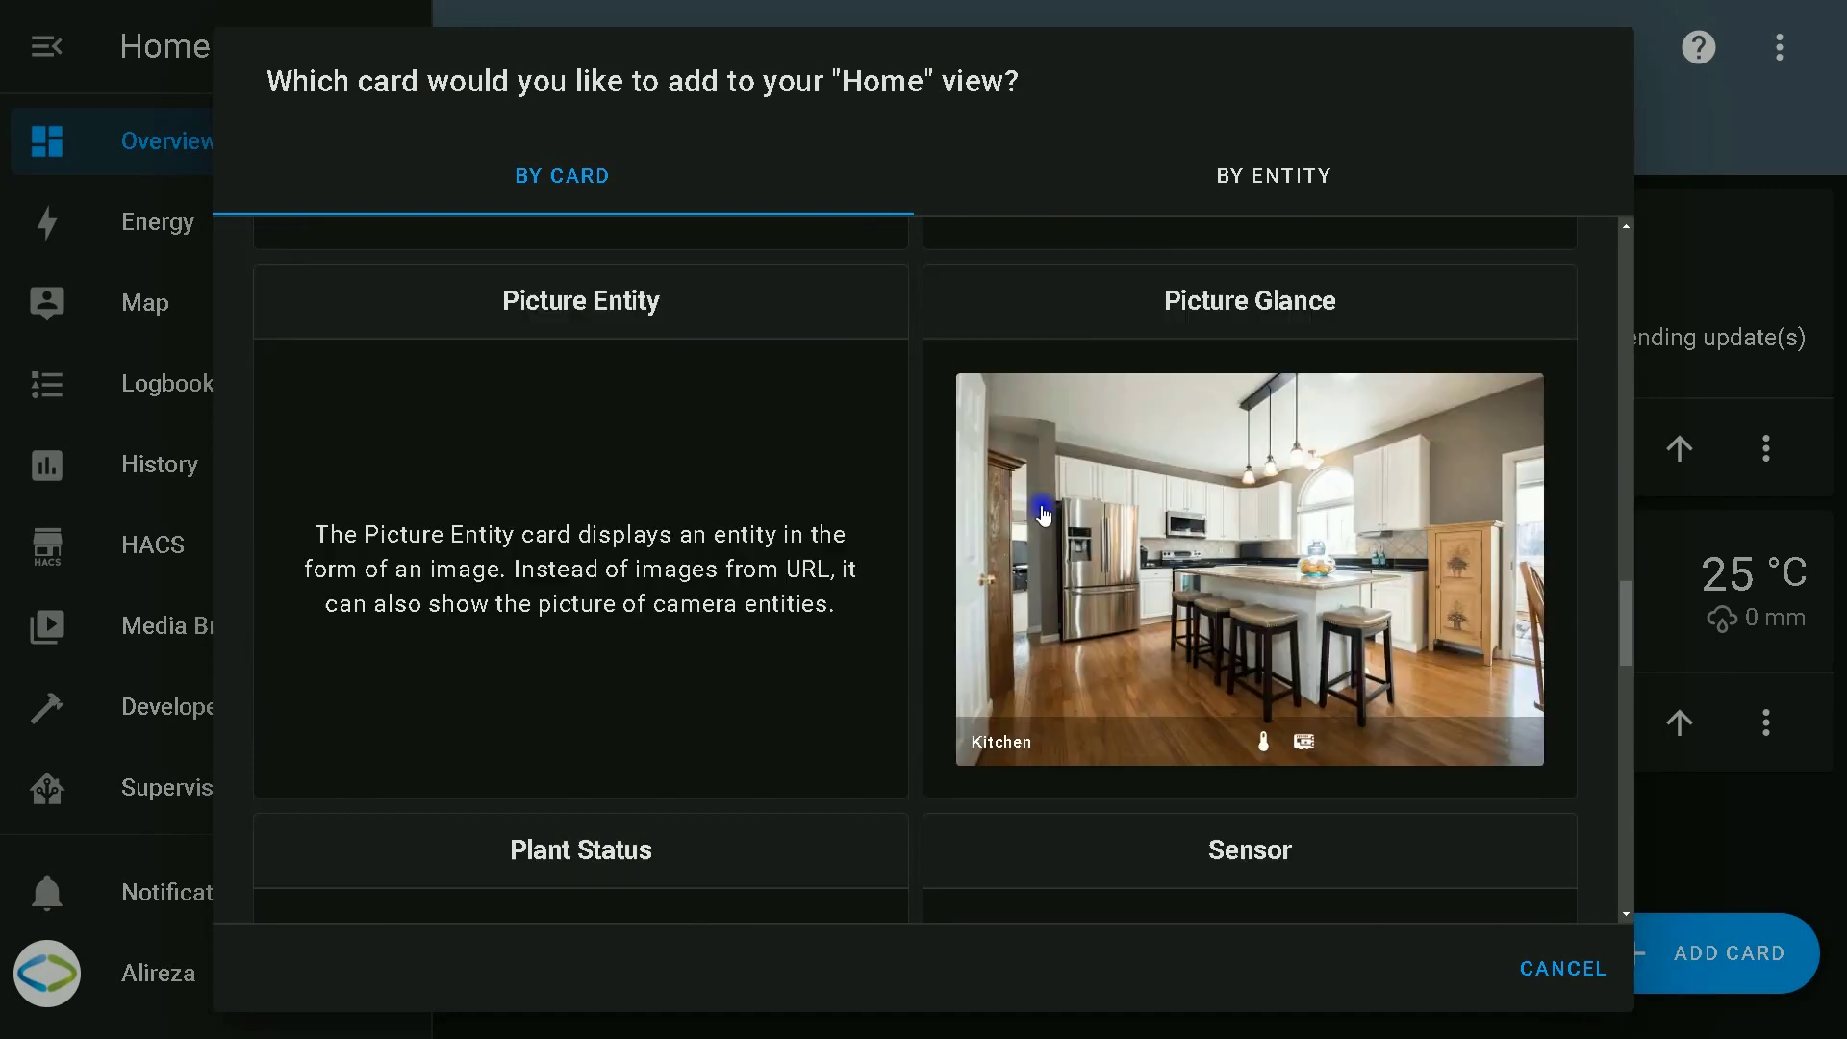
scroll(1044, 512, "down", 5)
left_click(673, 687)
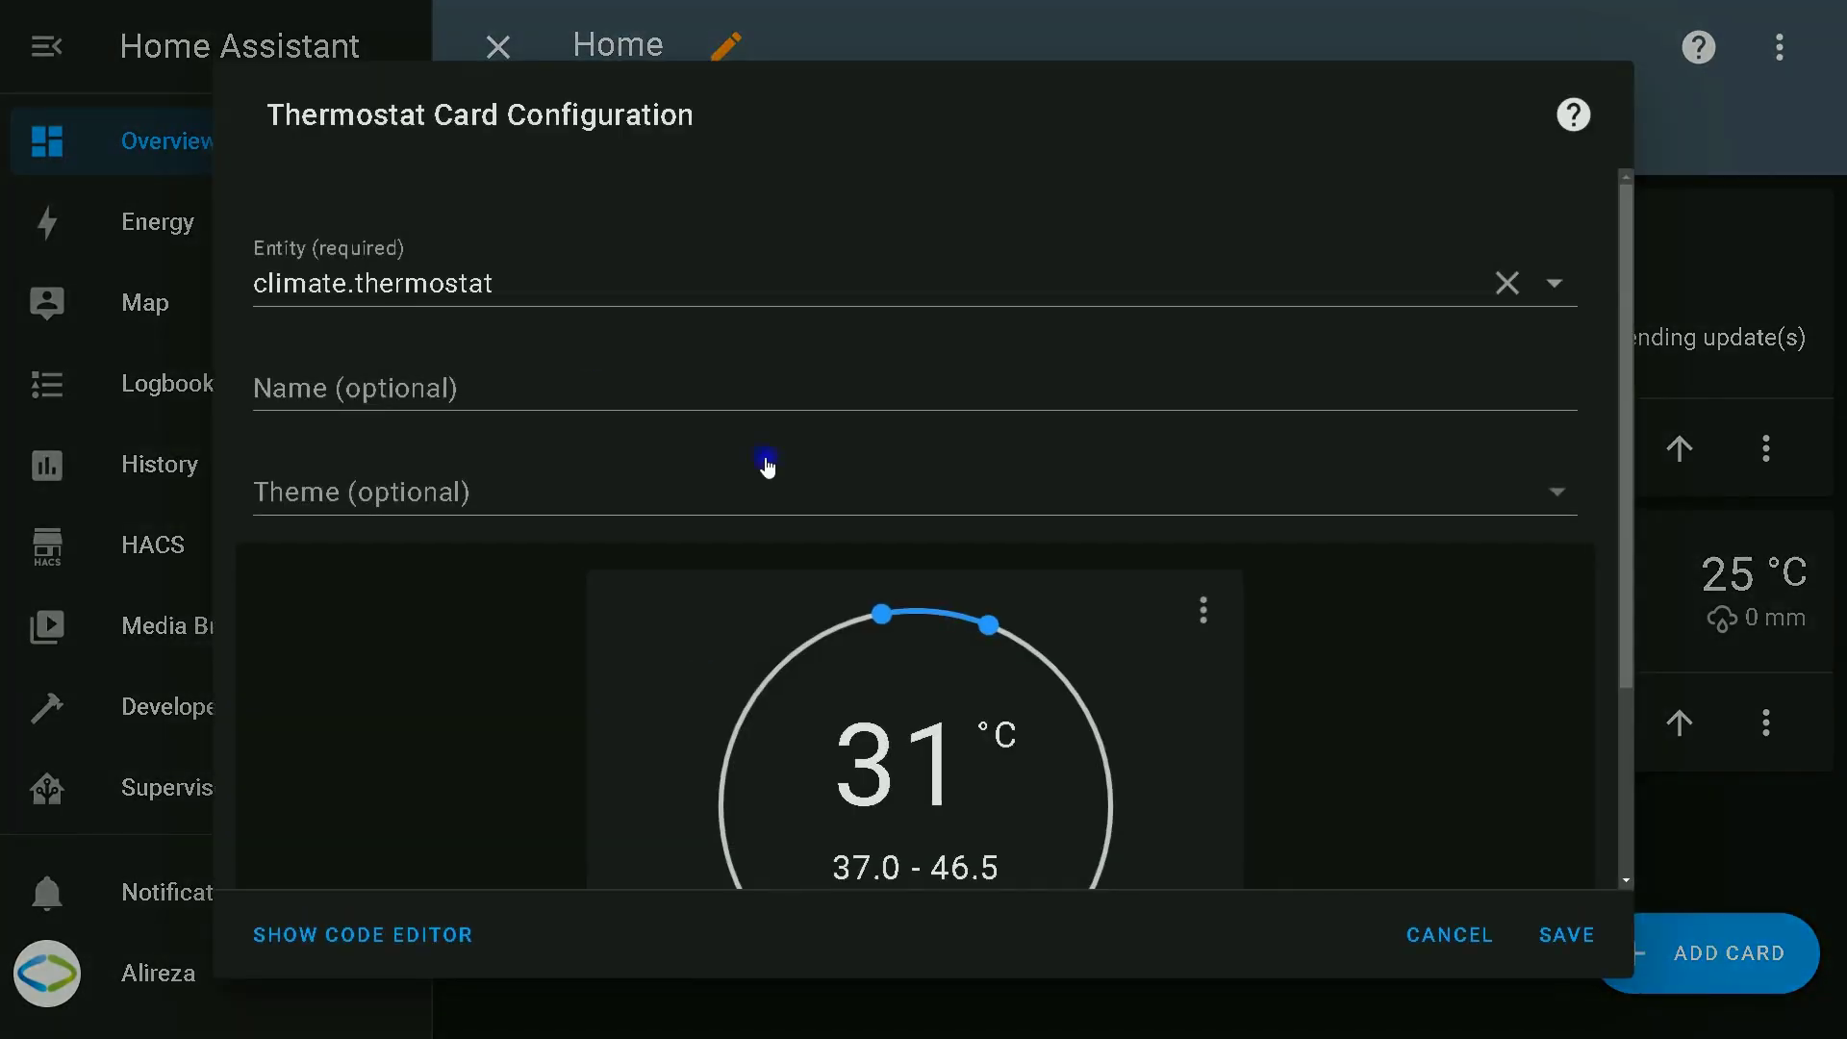
left_click(588, 289)
left_click(478, 373)
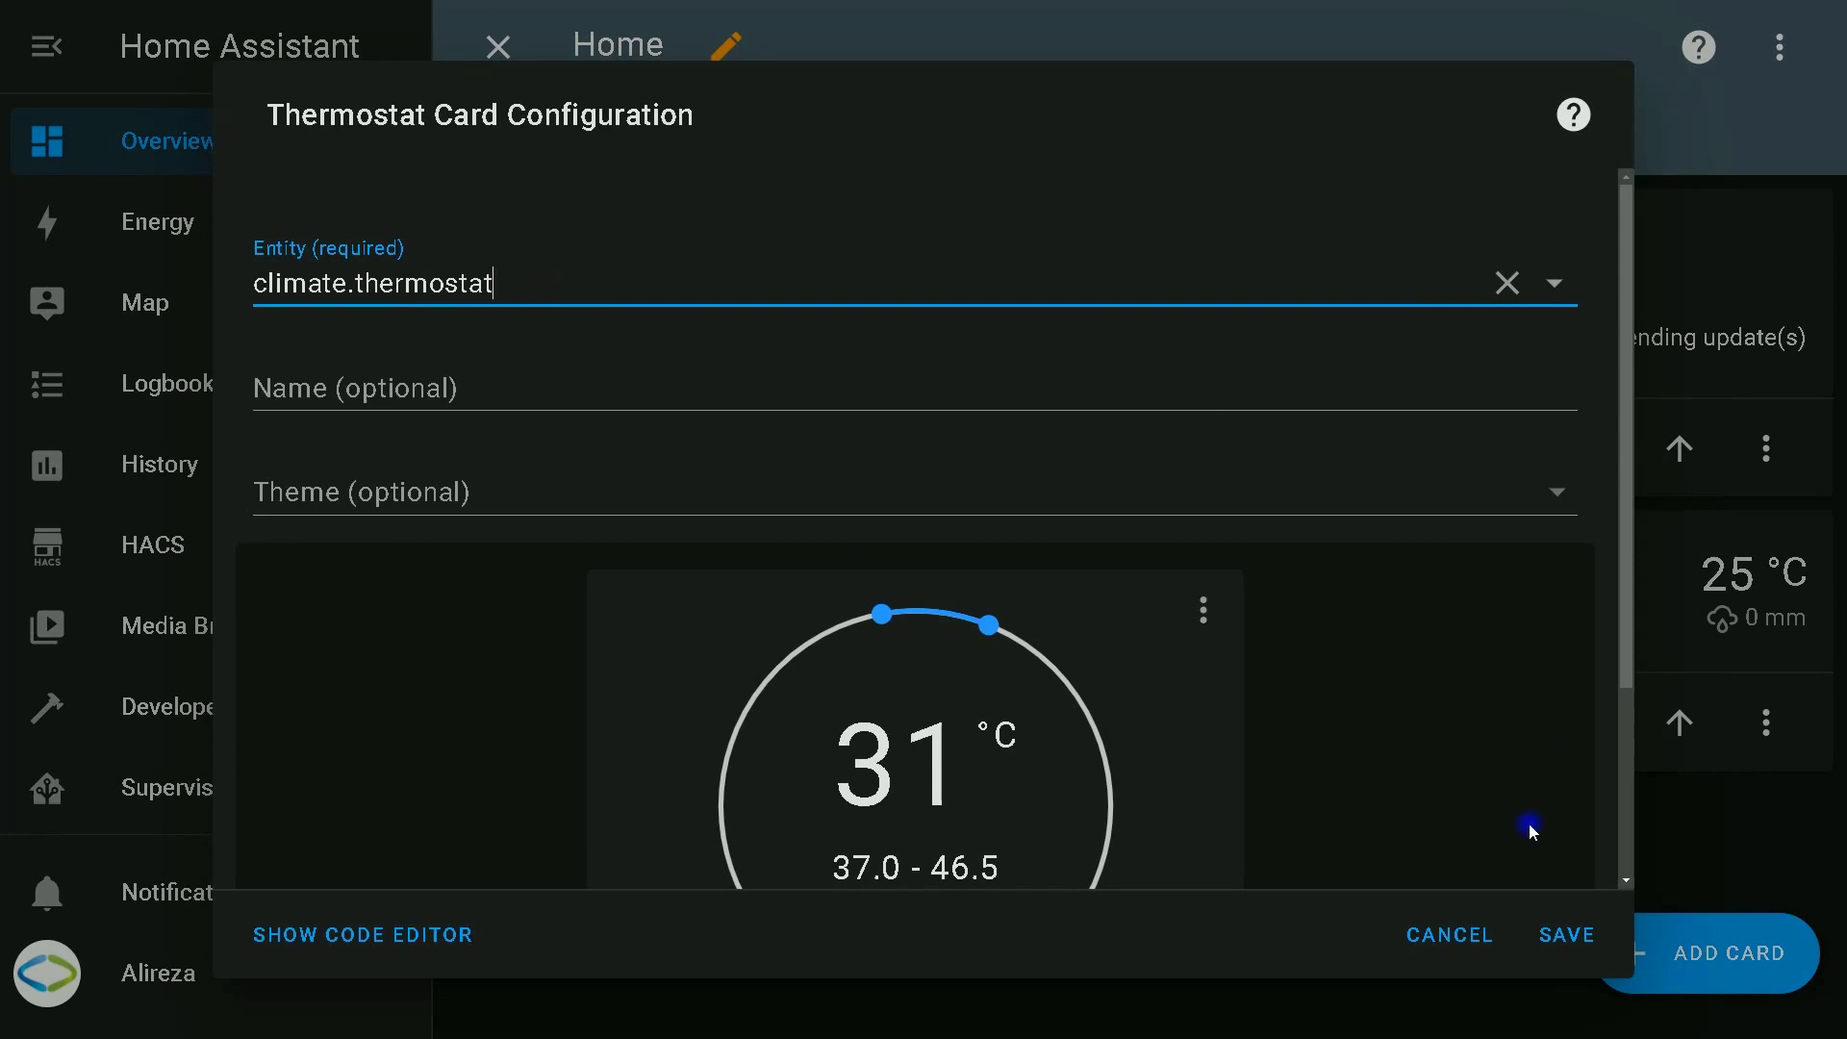
left_click(1561, 935)
Step: Move the Thermostat card to the top of the left column and exit edit mode
scroll(1540, 674, "down", 5)
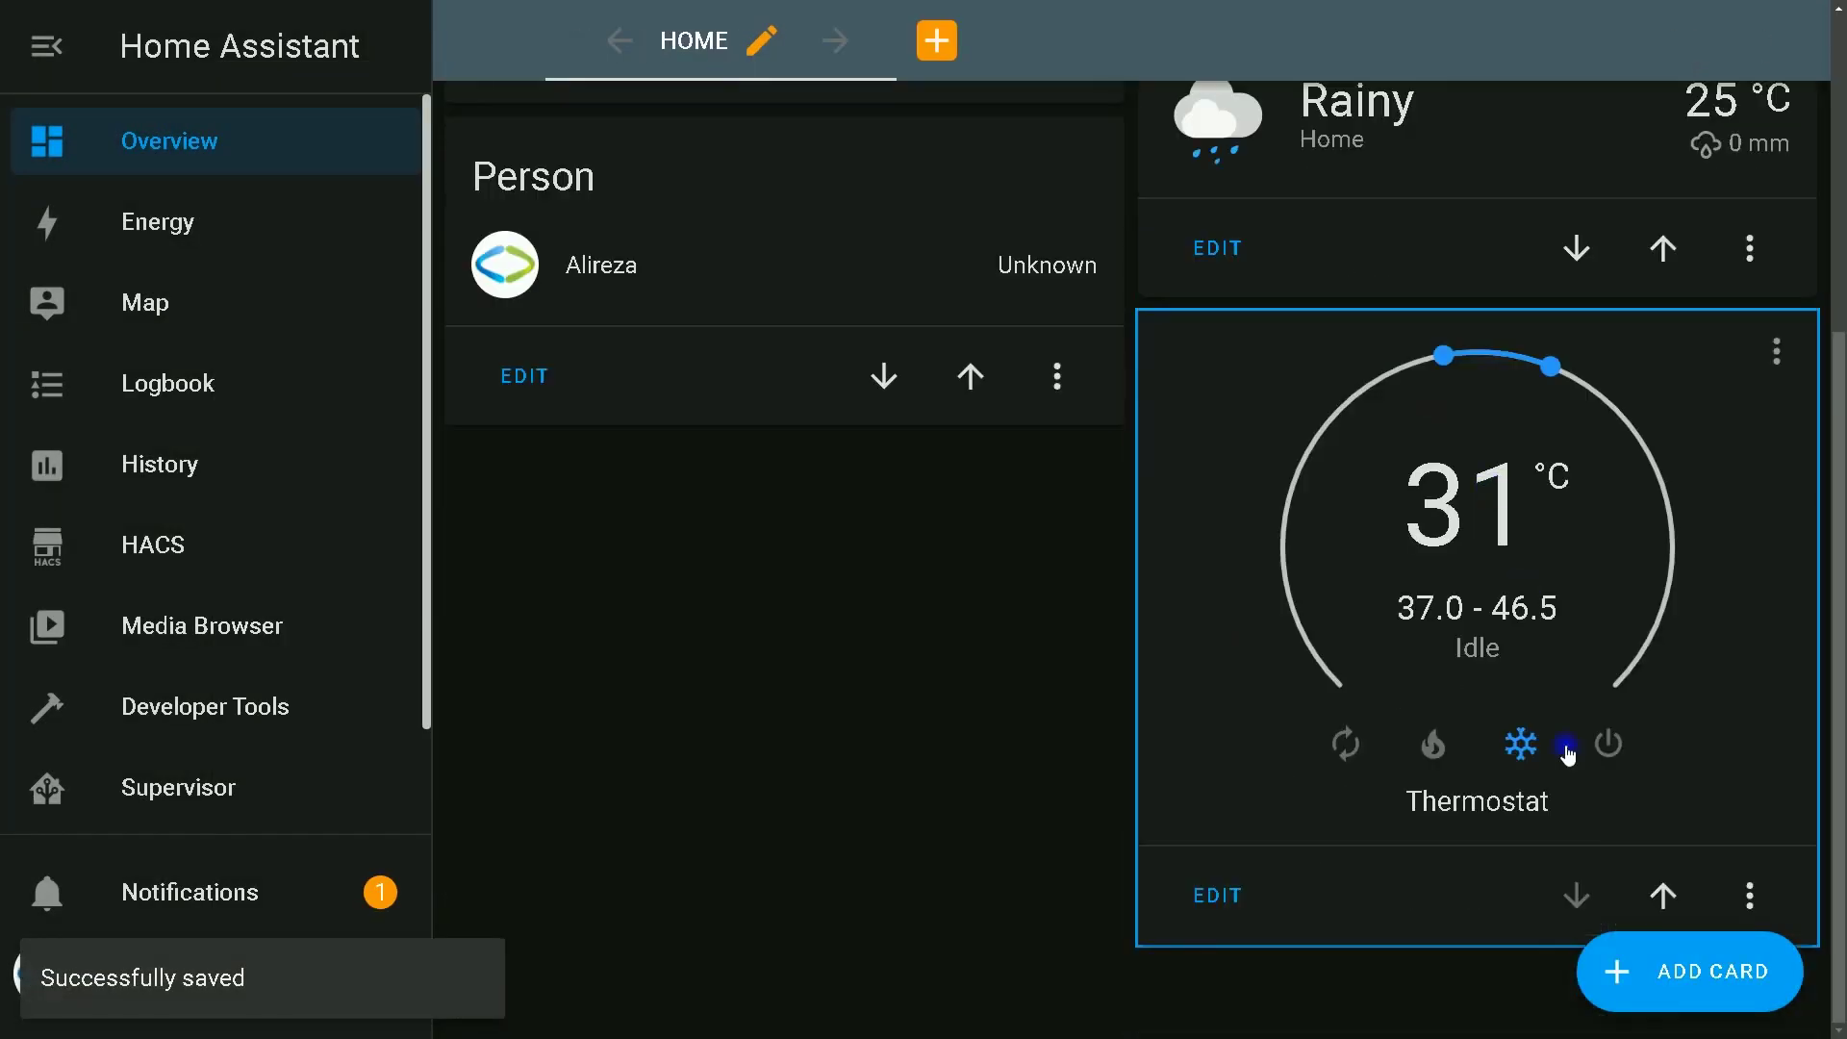
left_click(1664, 895)
left_click(1663, 880)
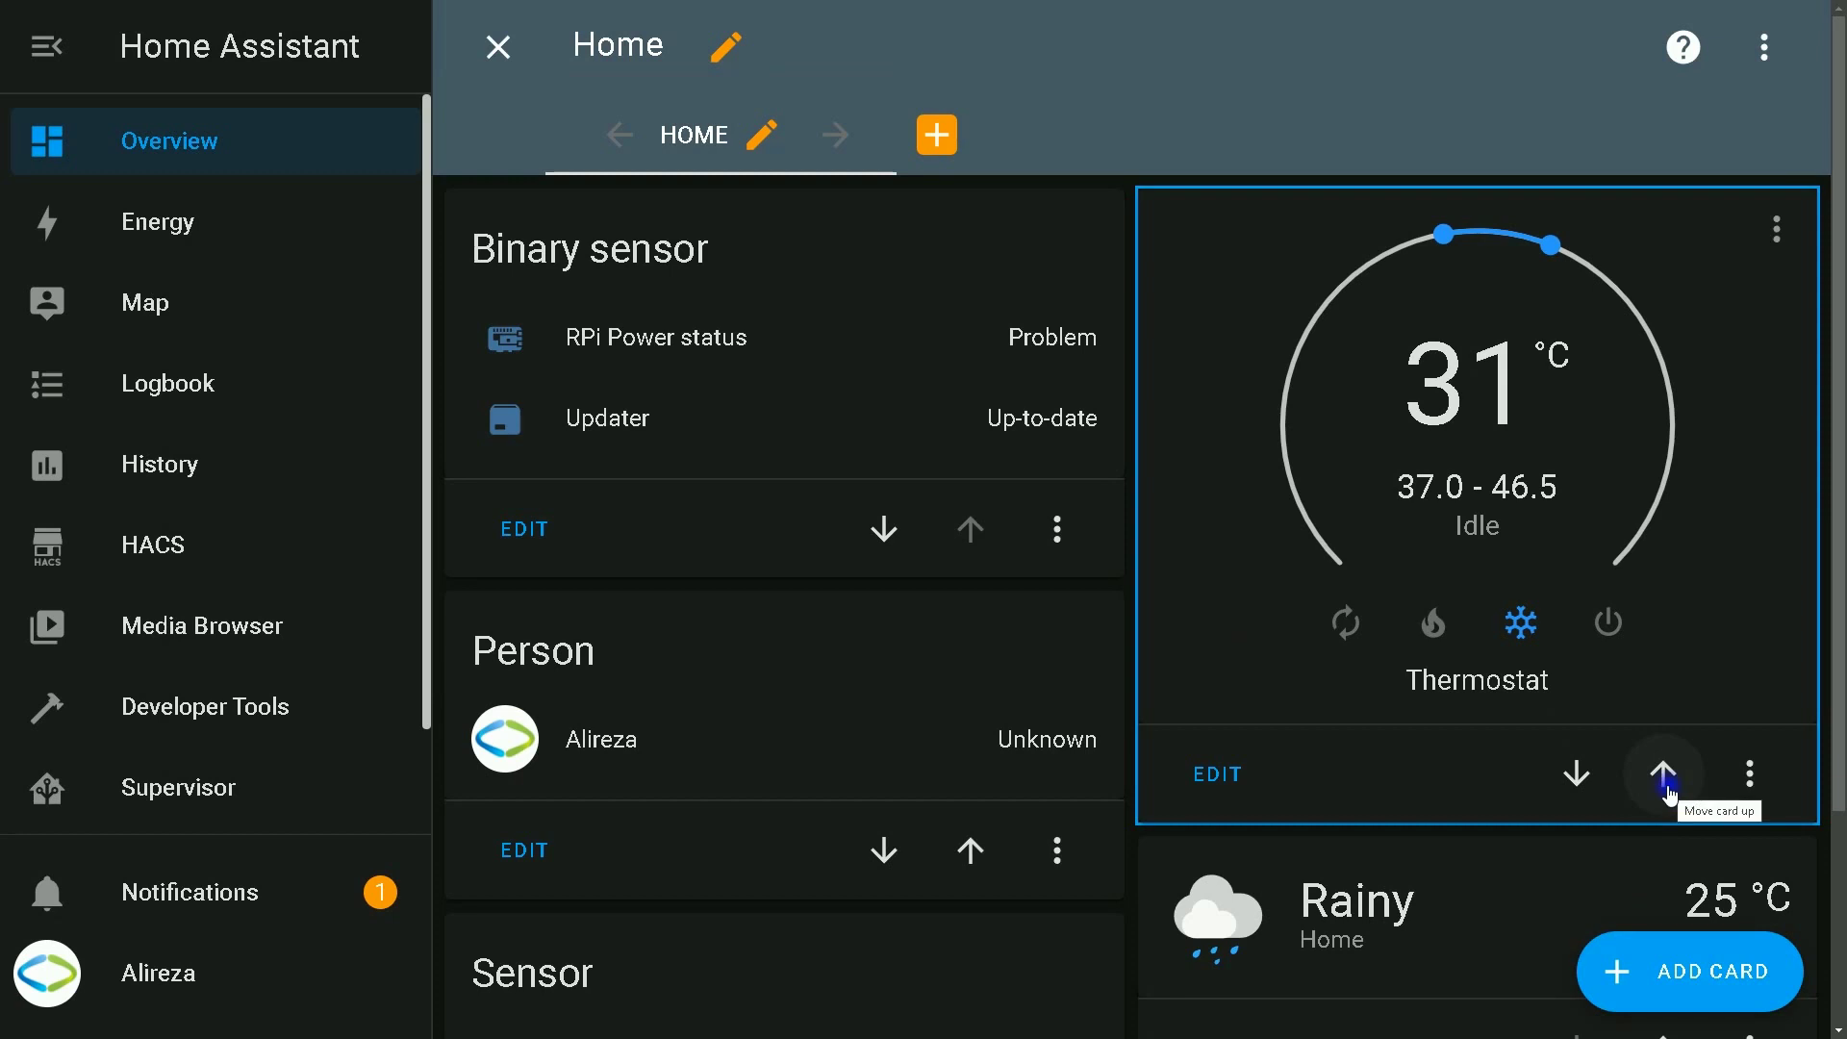
left_click(1666, 776)
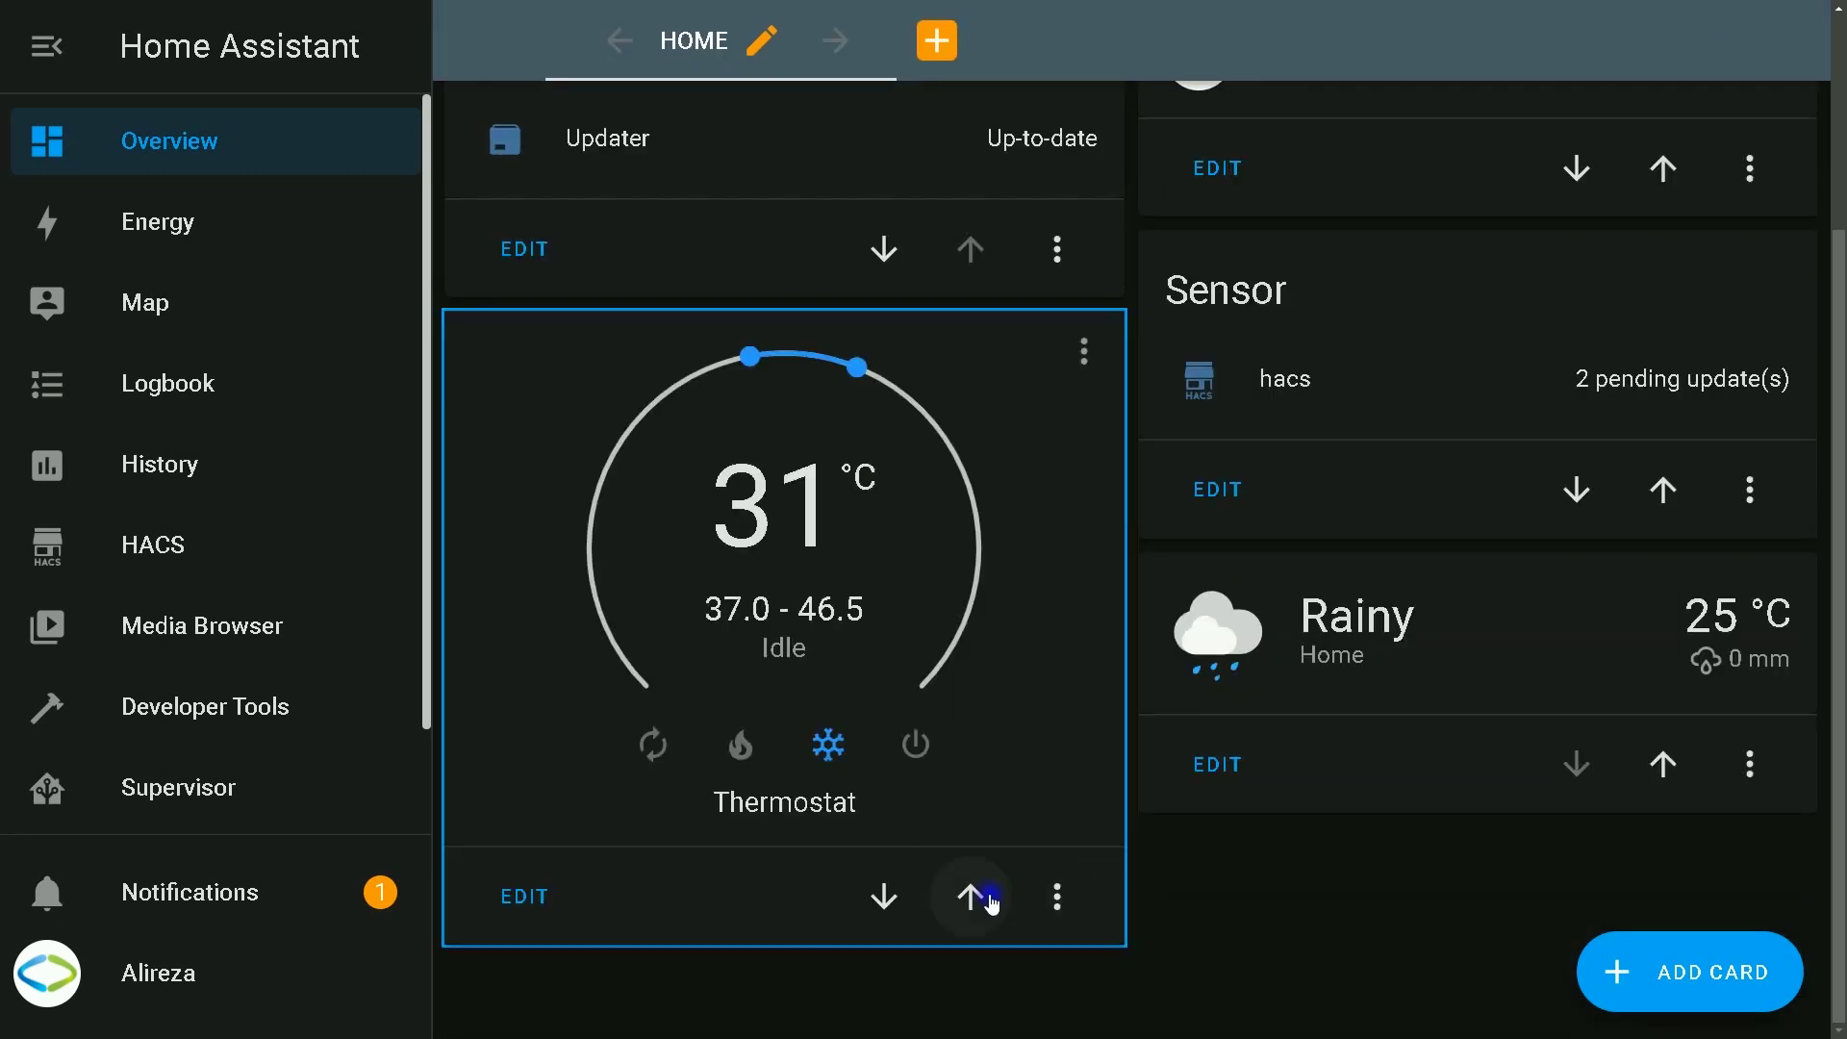
left_click(989, 900)
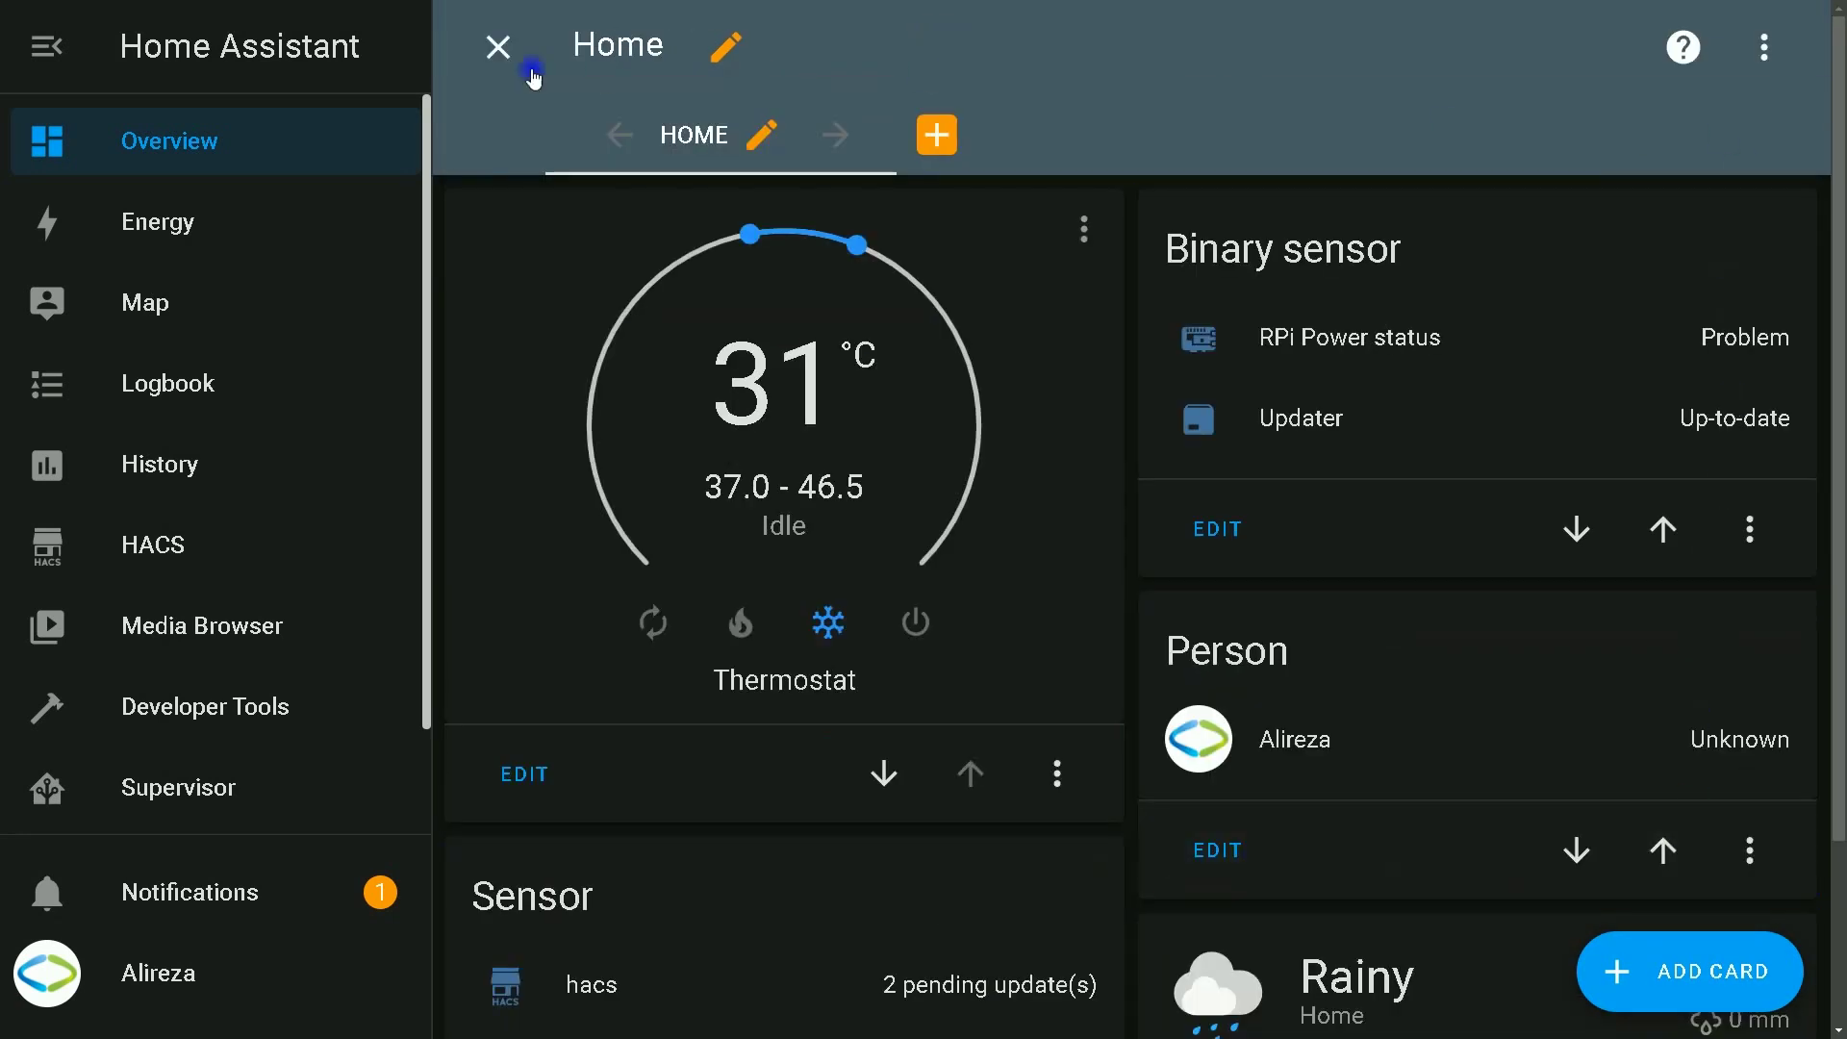
left_click(496, 48)
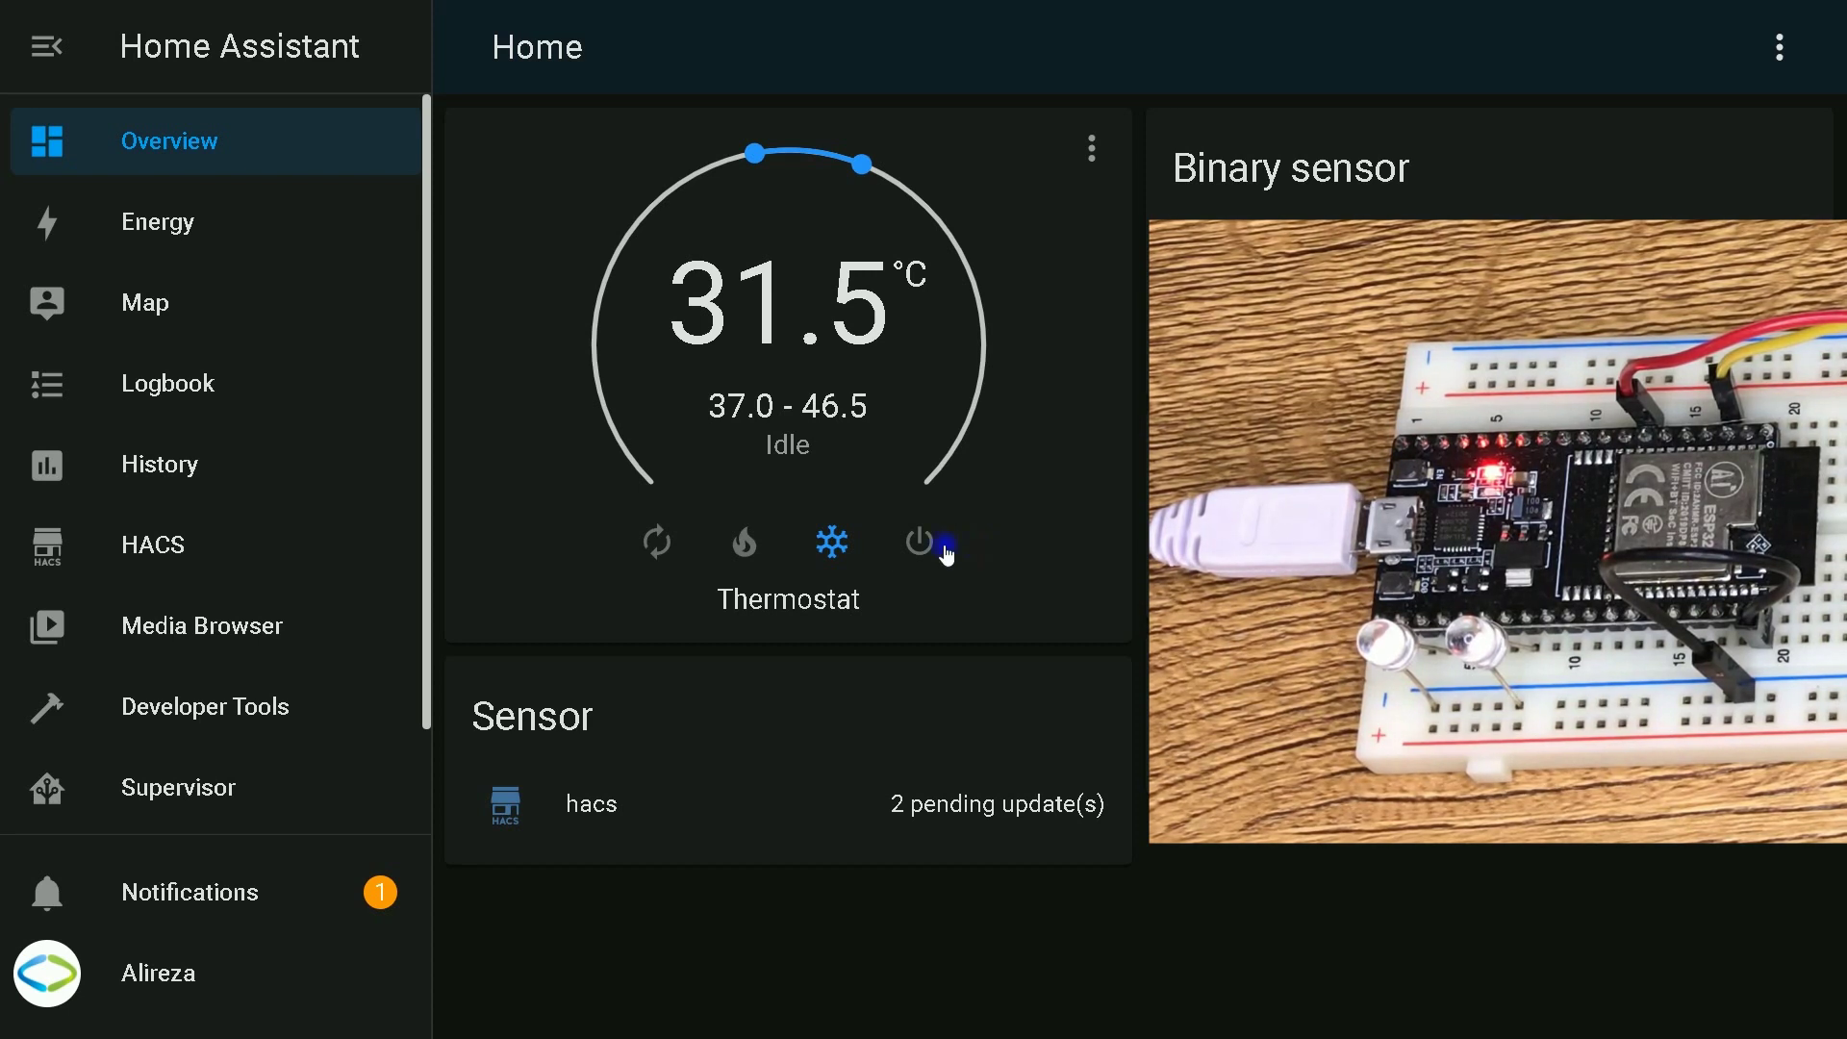
Step: Cycle the thermostat card through off, cool, heat and auto modes
left_click(830, 541)
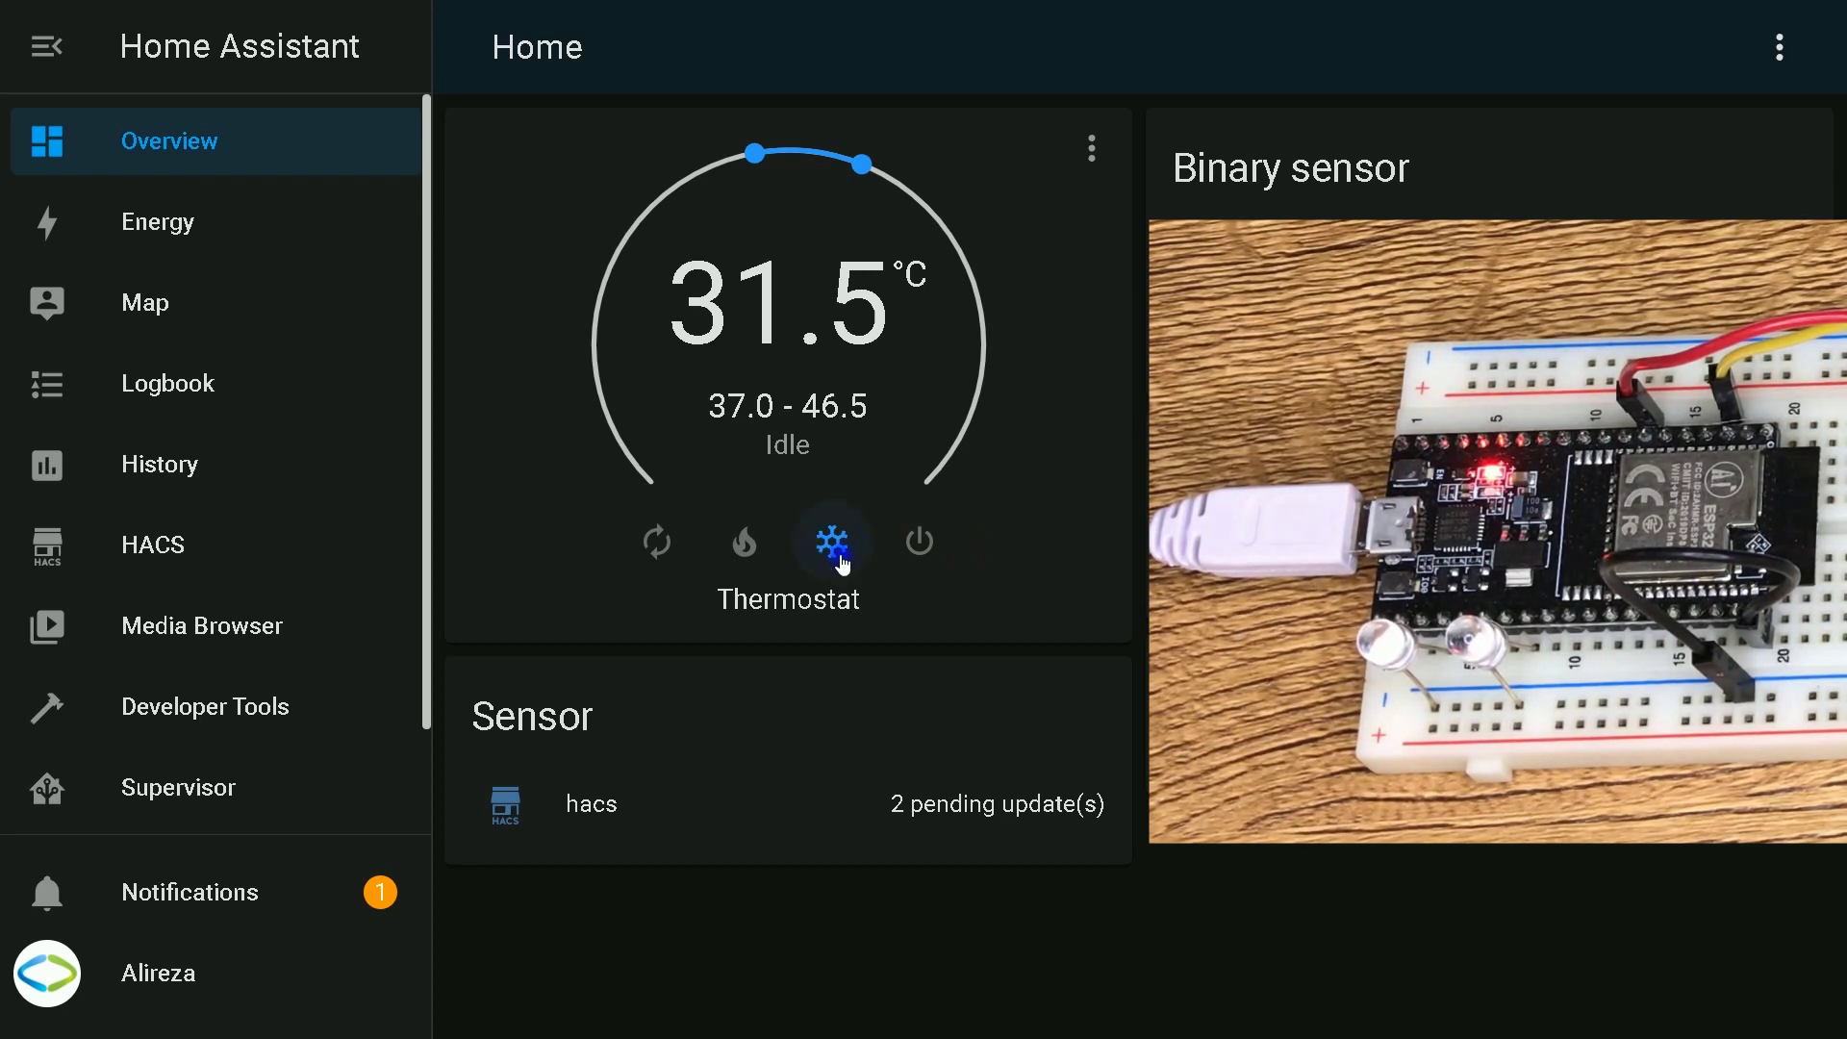
left_click(846, 603)
left_click(923, 542)
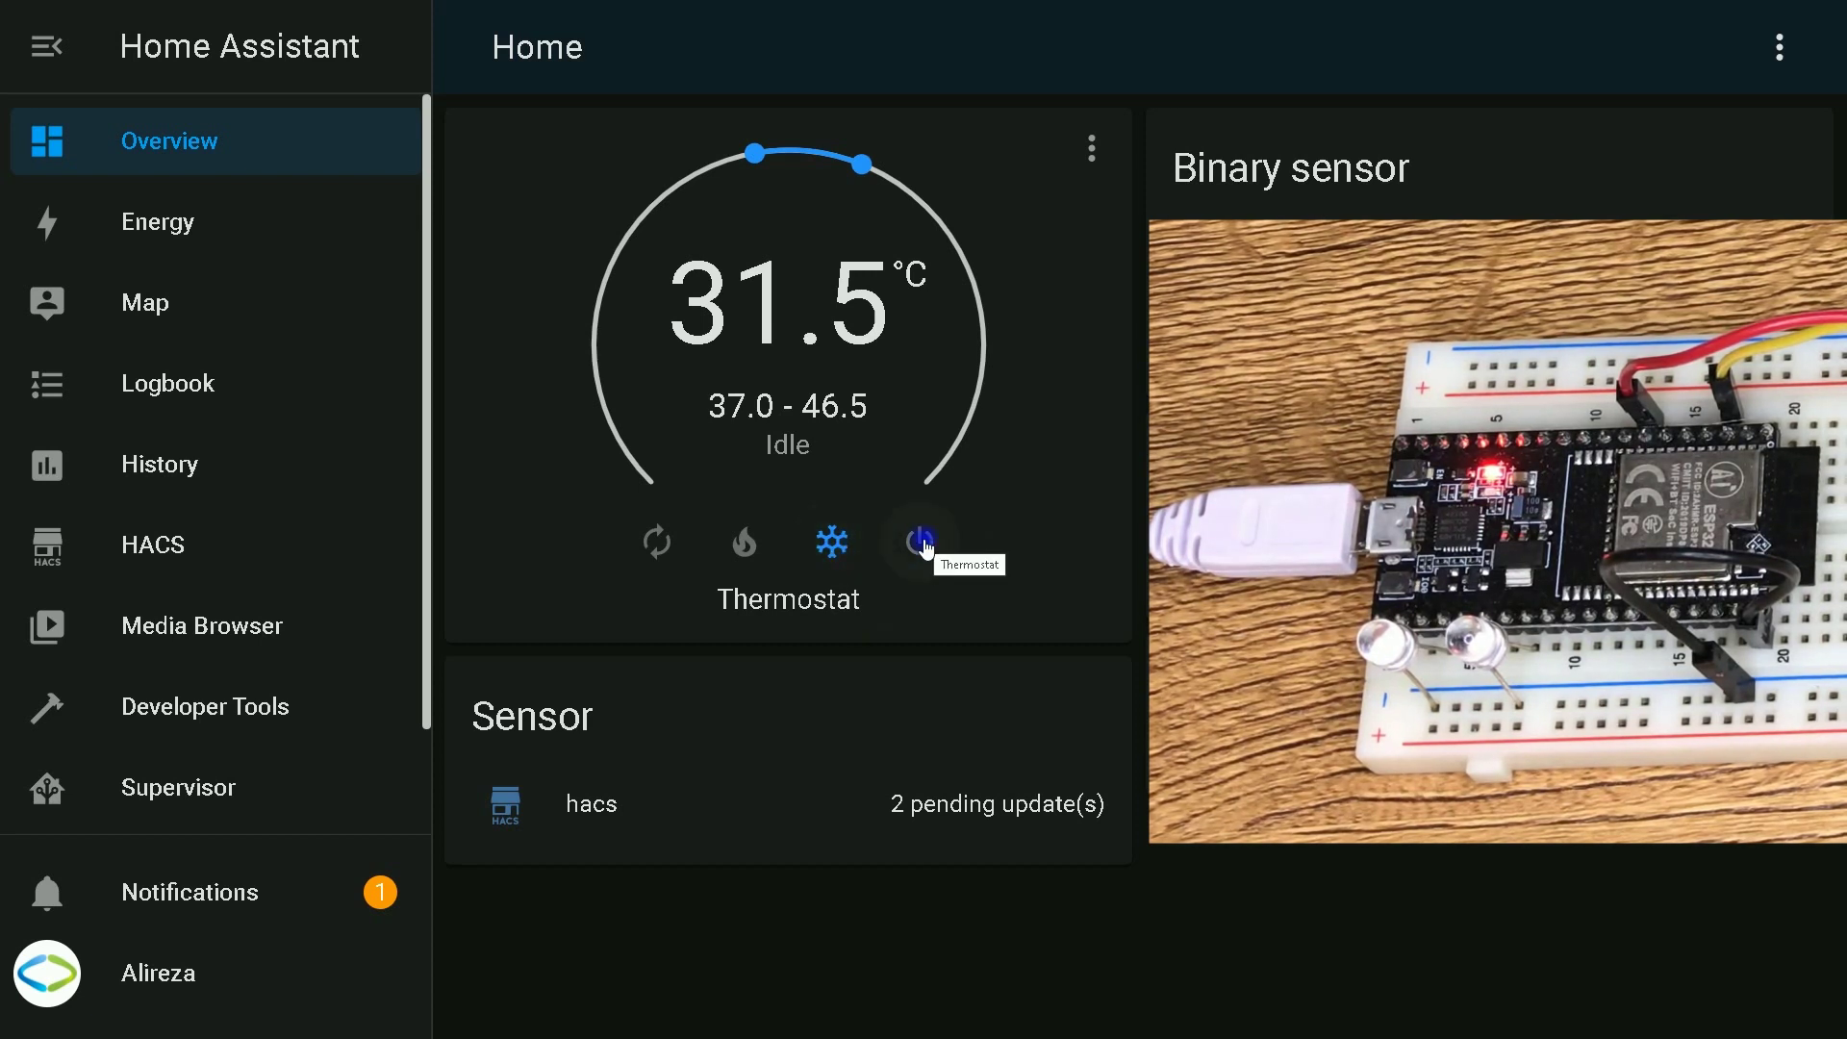
left_click(924, 545)
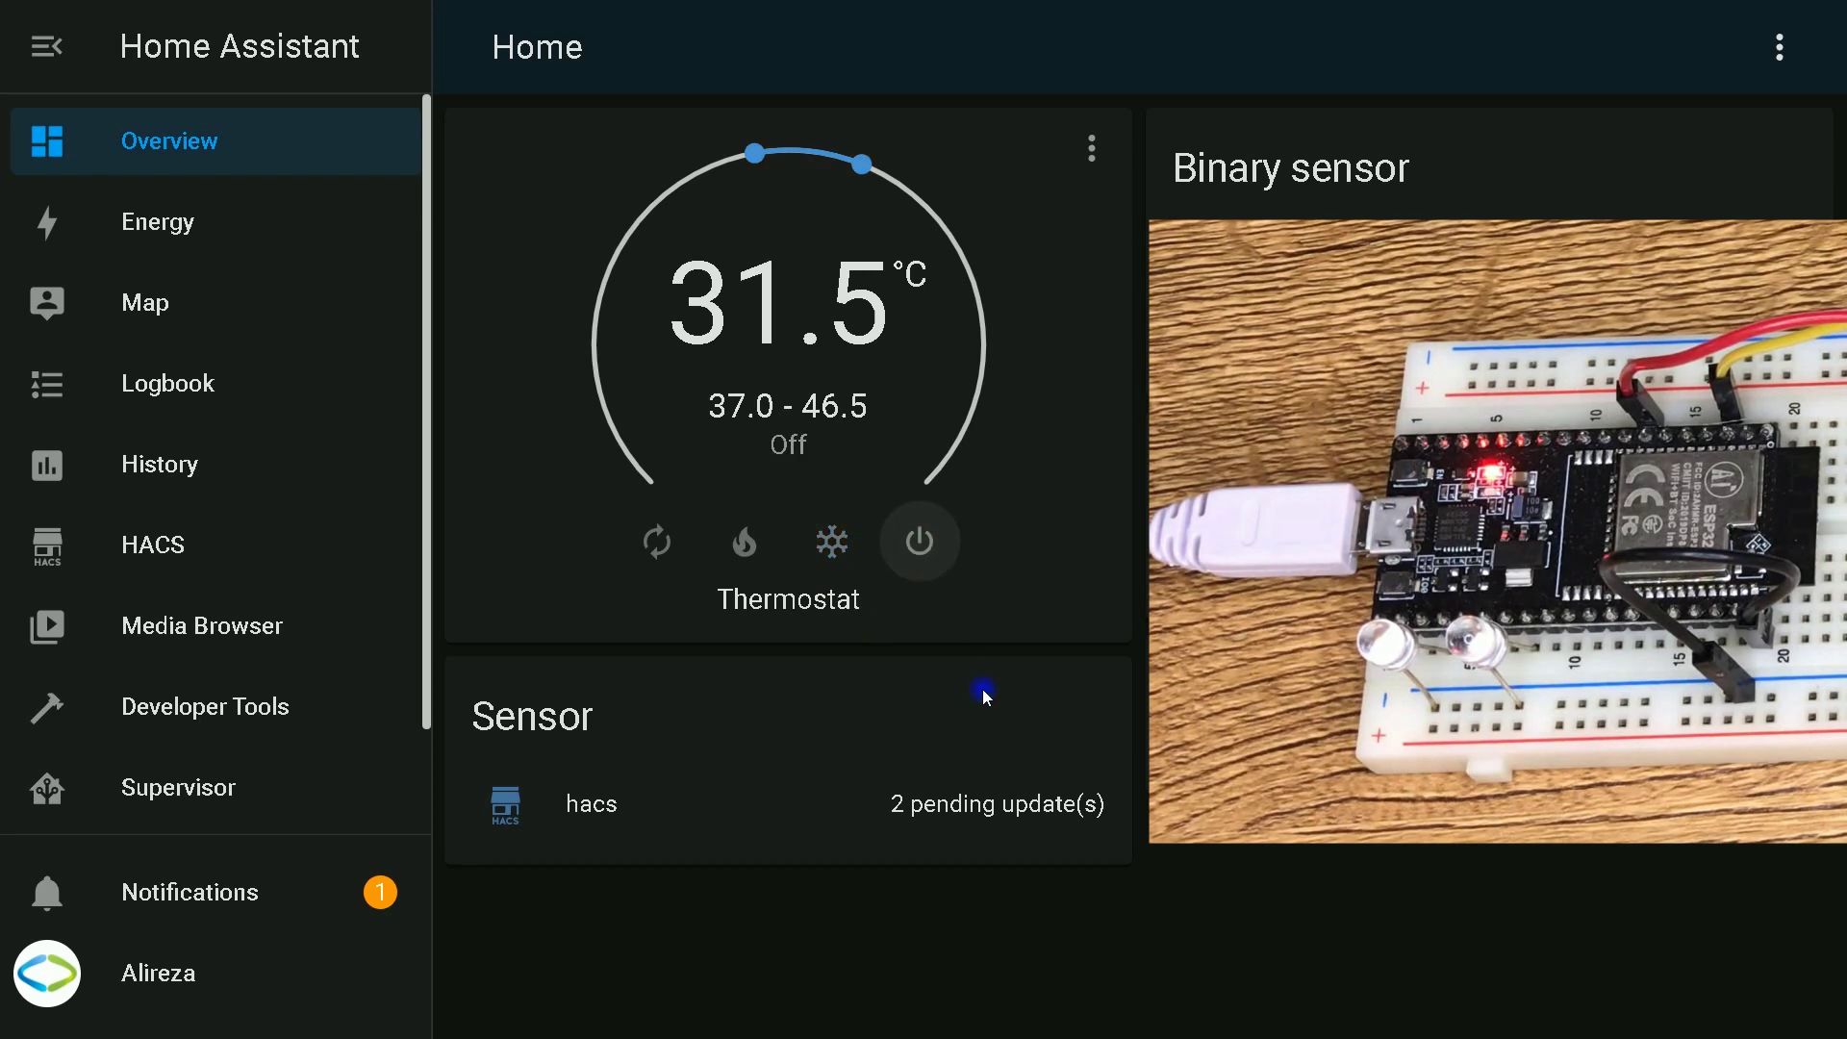
left_click(832, 560)
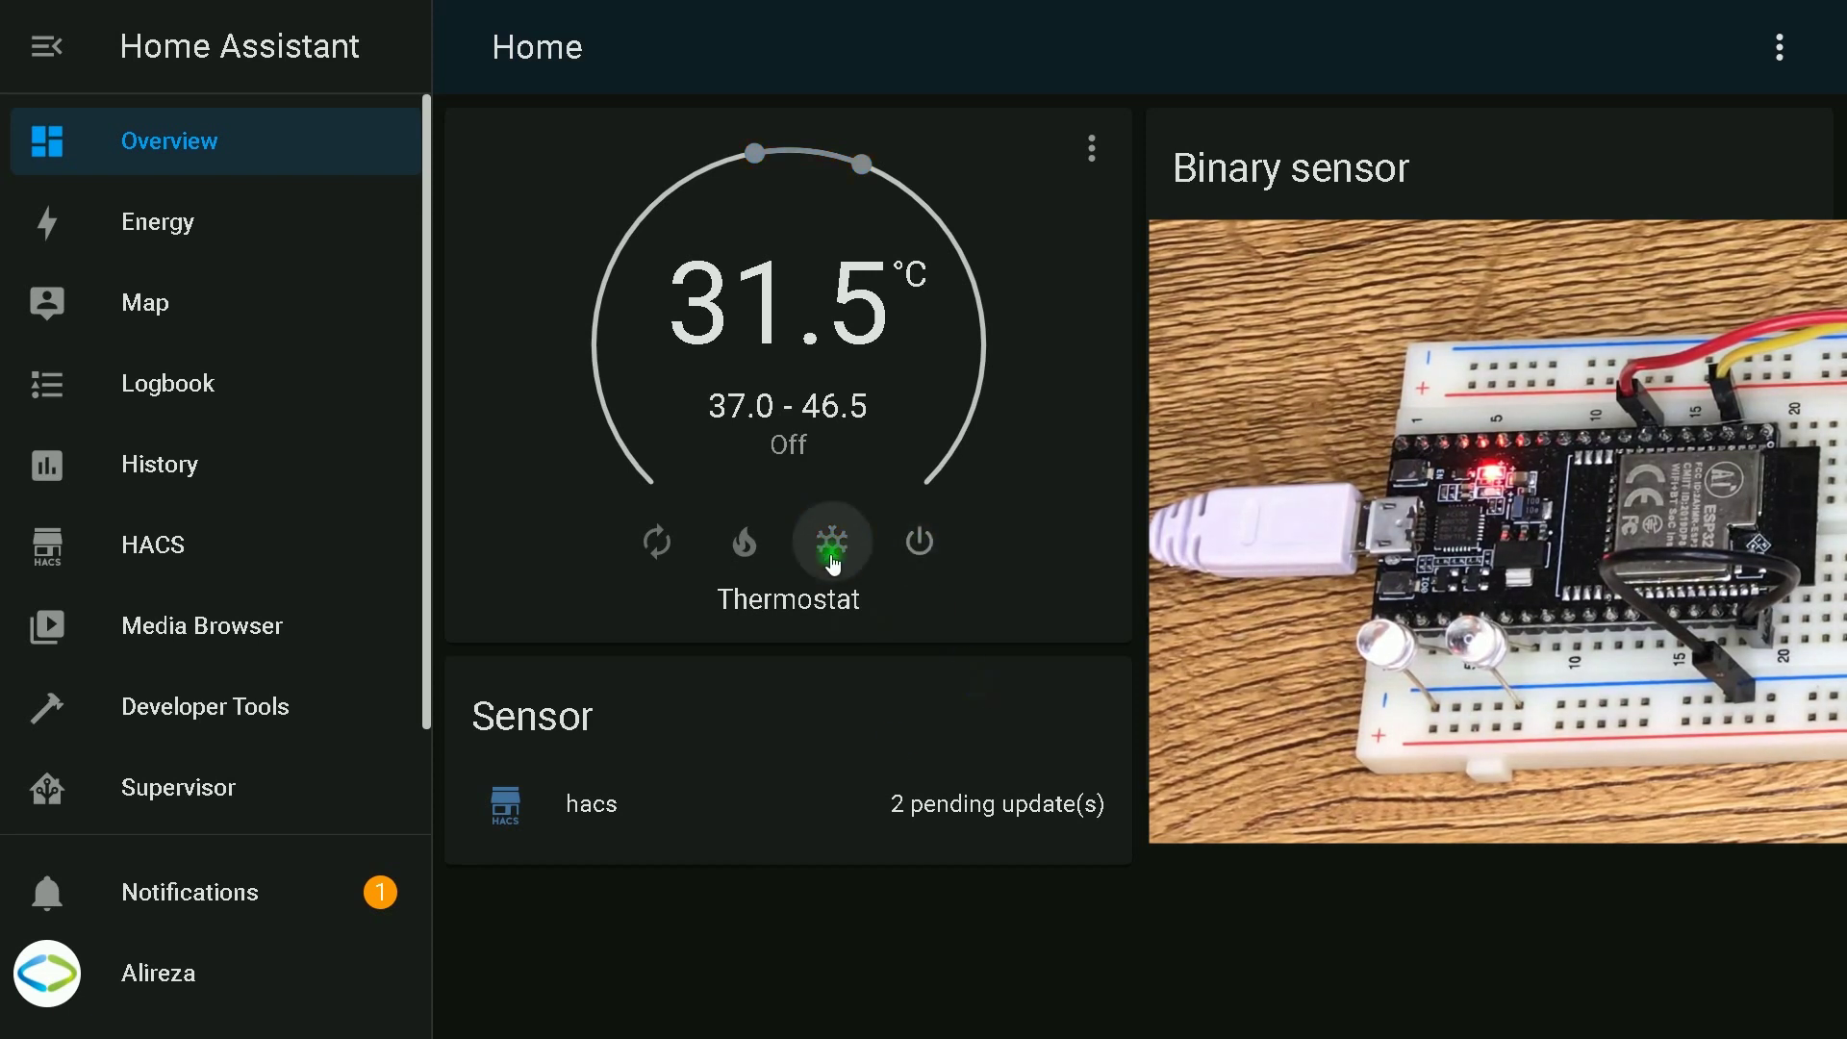
left_click(747, 544)
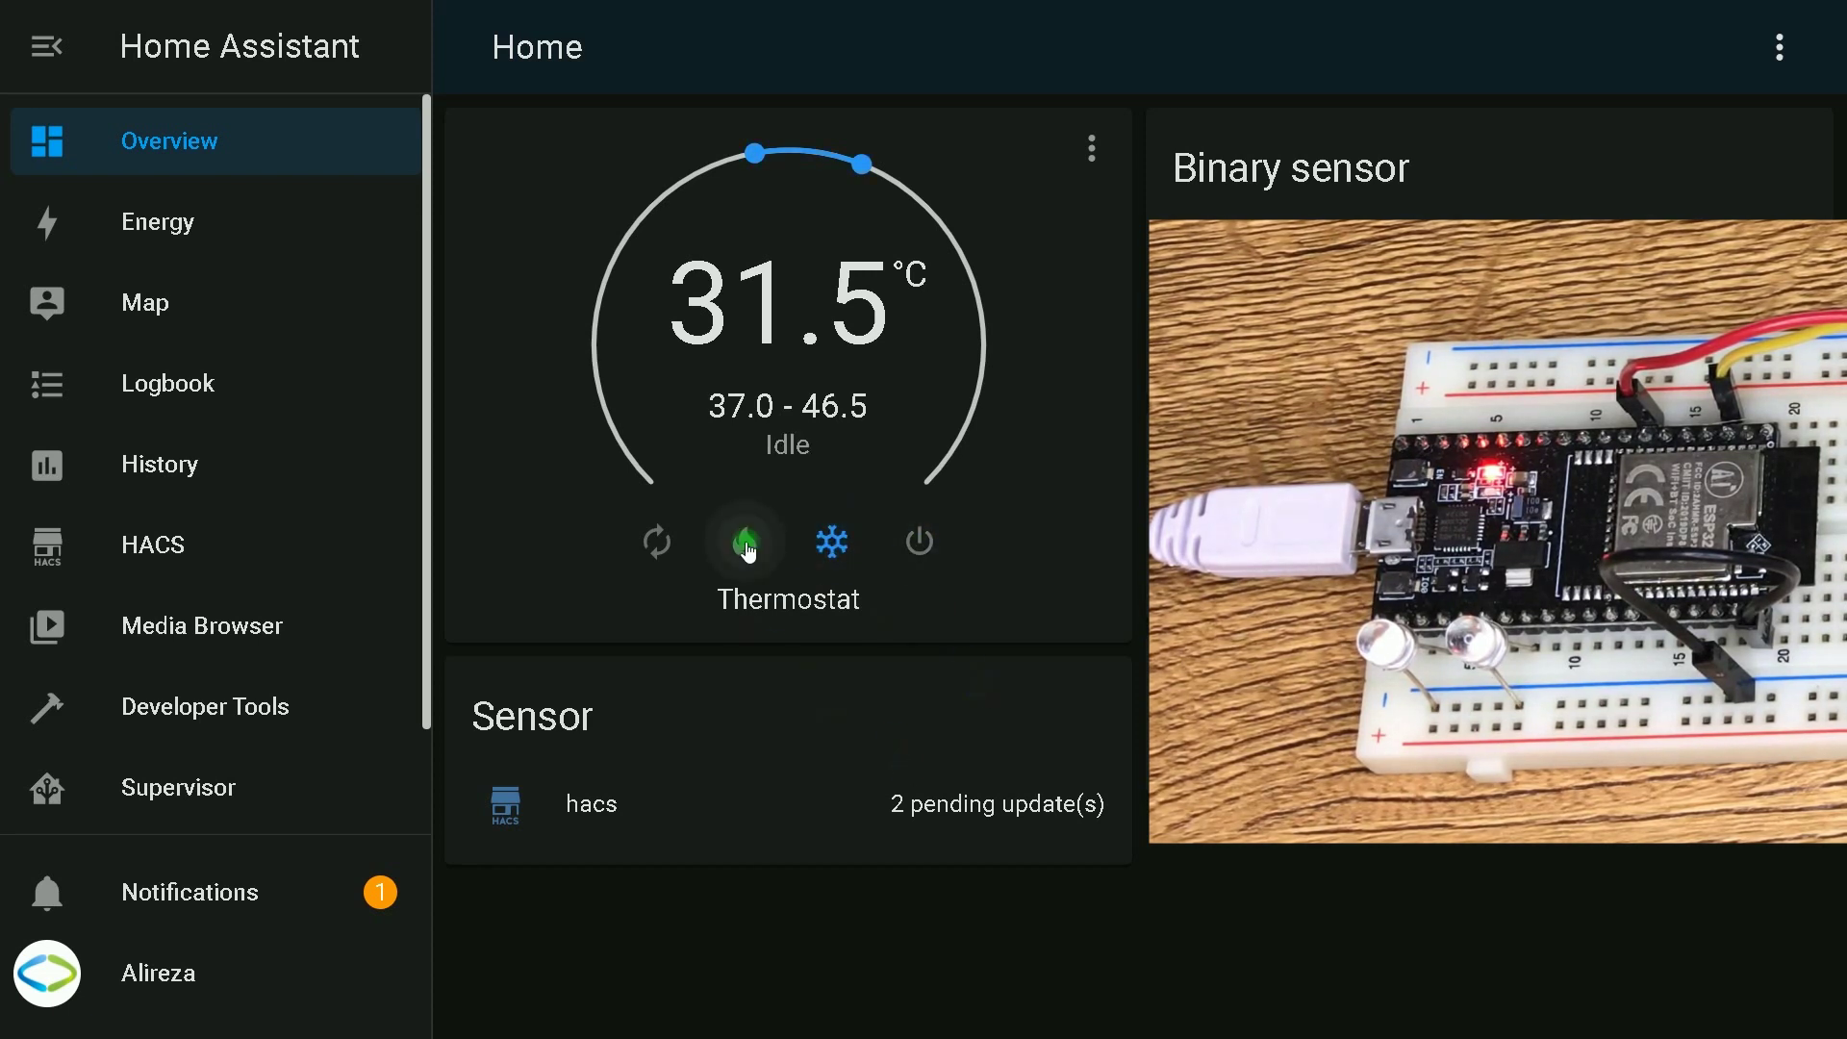
left_click(653, 558)
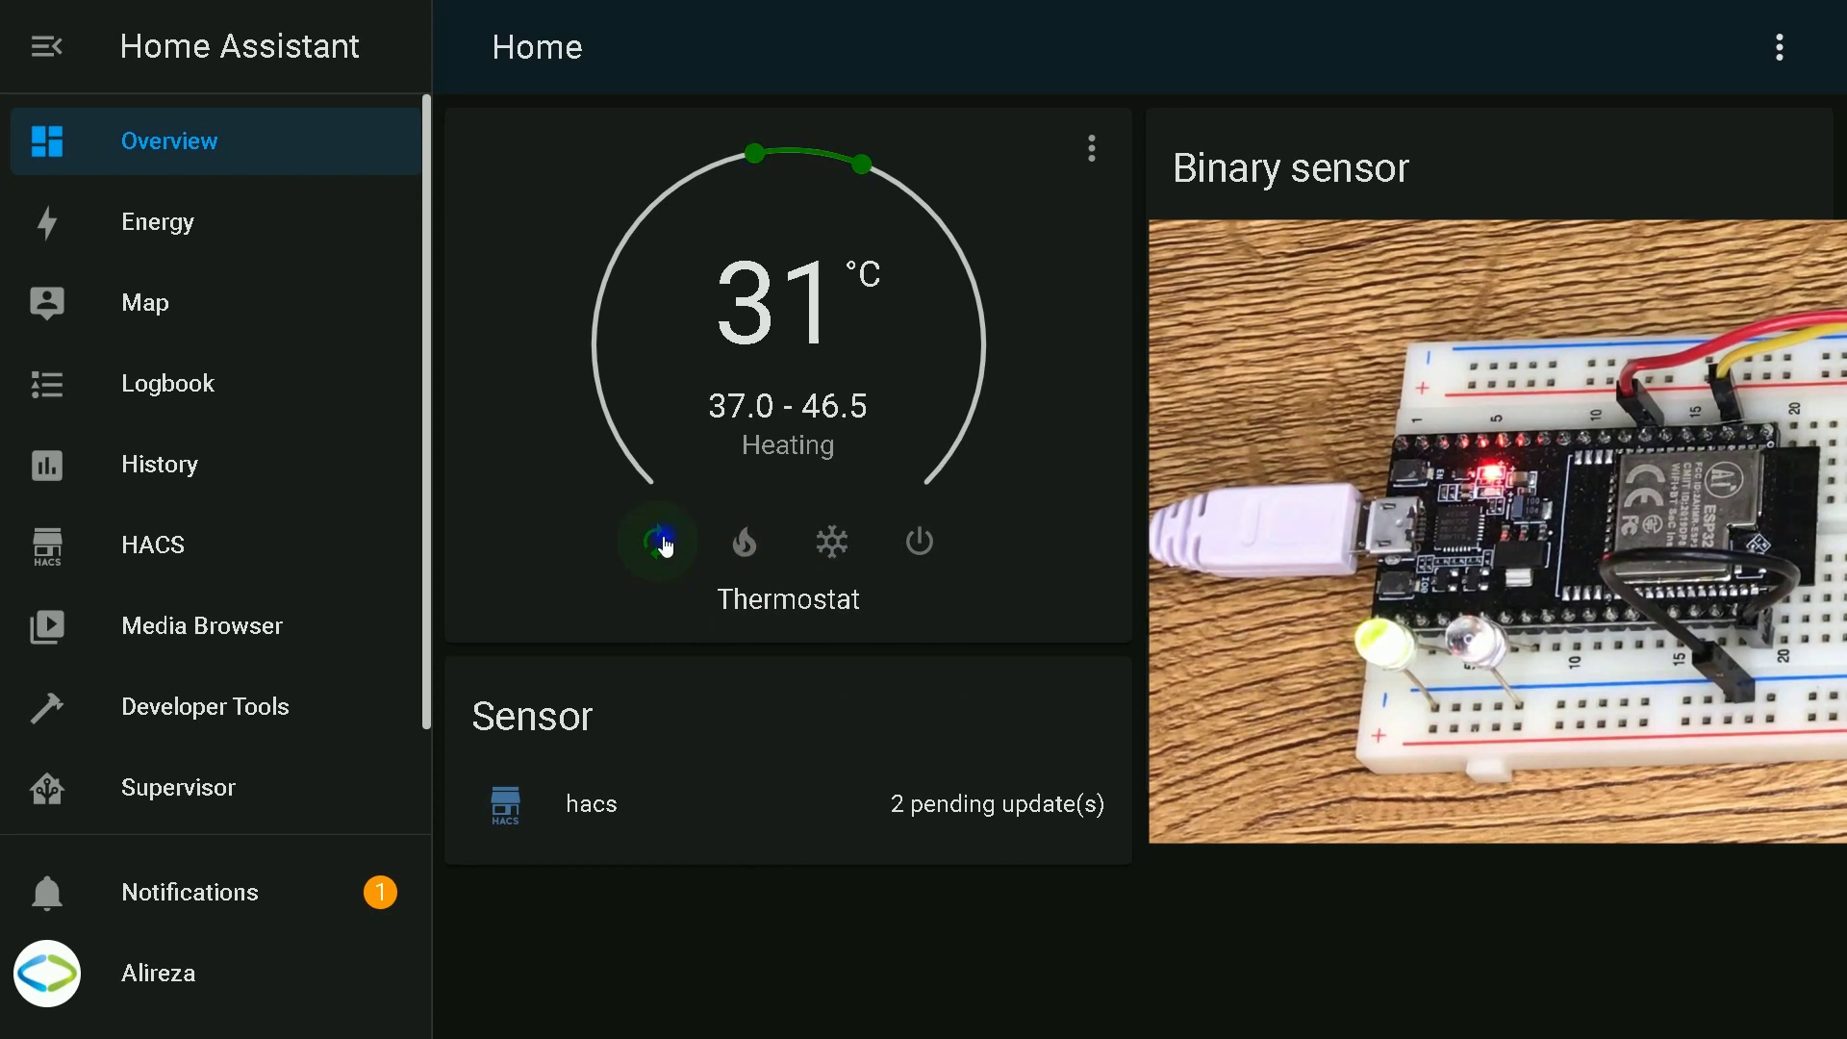
Step: Drag the setpoints and settle in heat mode with a 34.5–45.0 °C range
left_click_drag(699, 122, 719, 216)
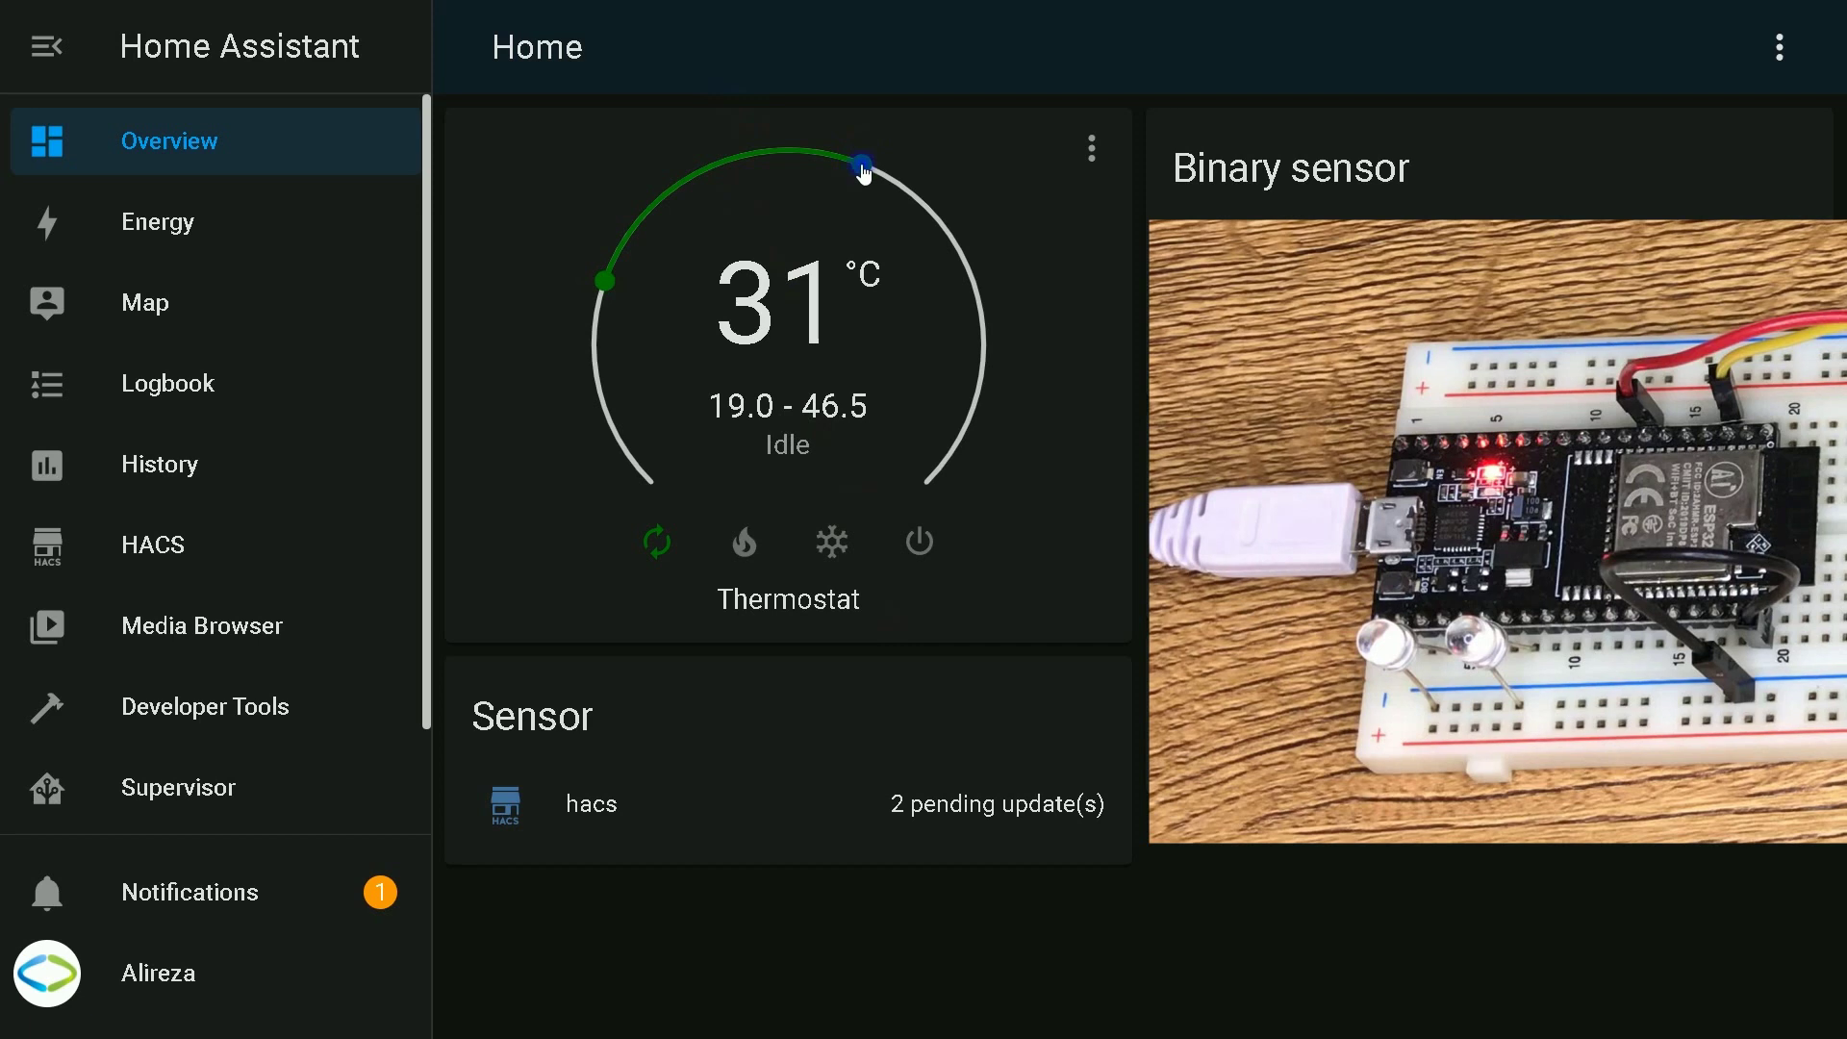
left_click_drag(862, 166, 730, 158)
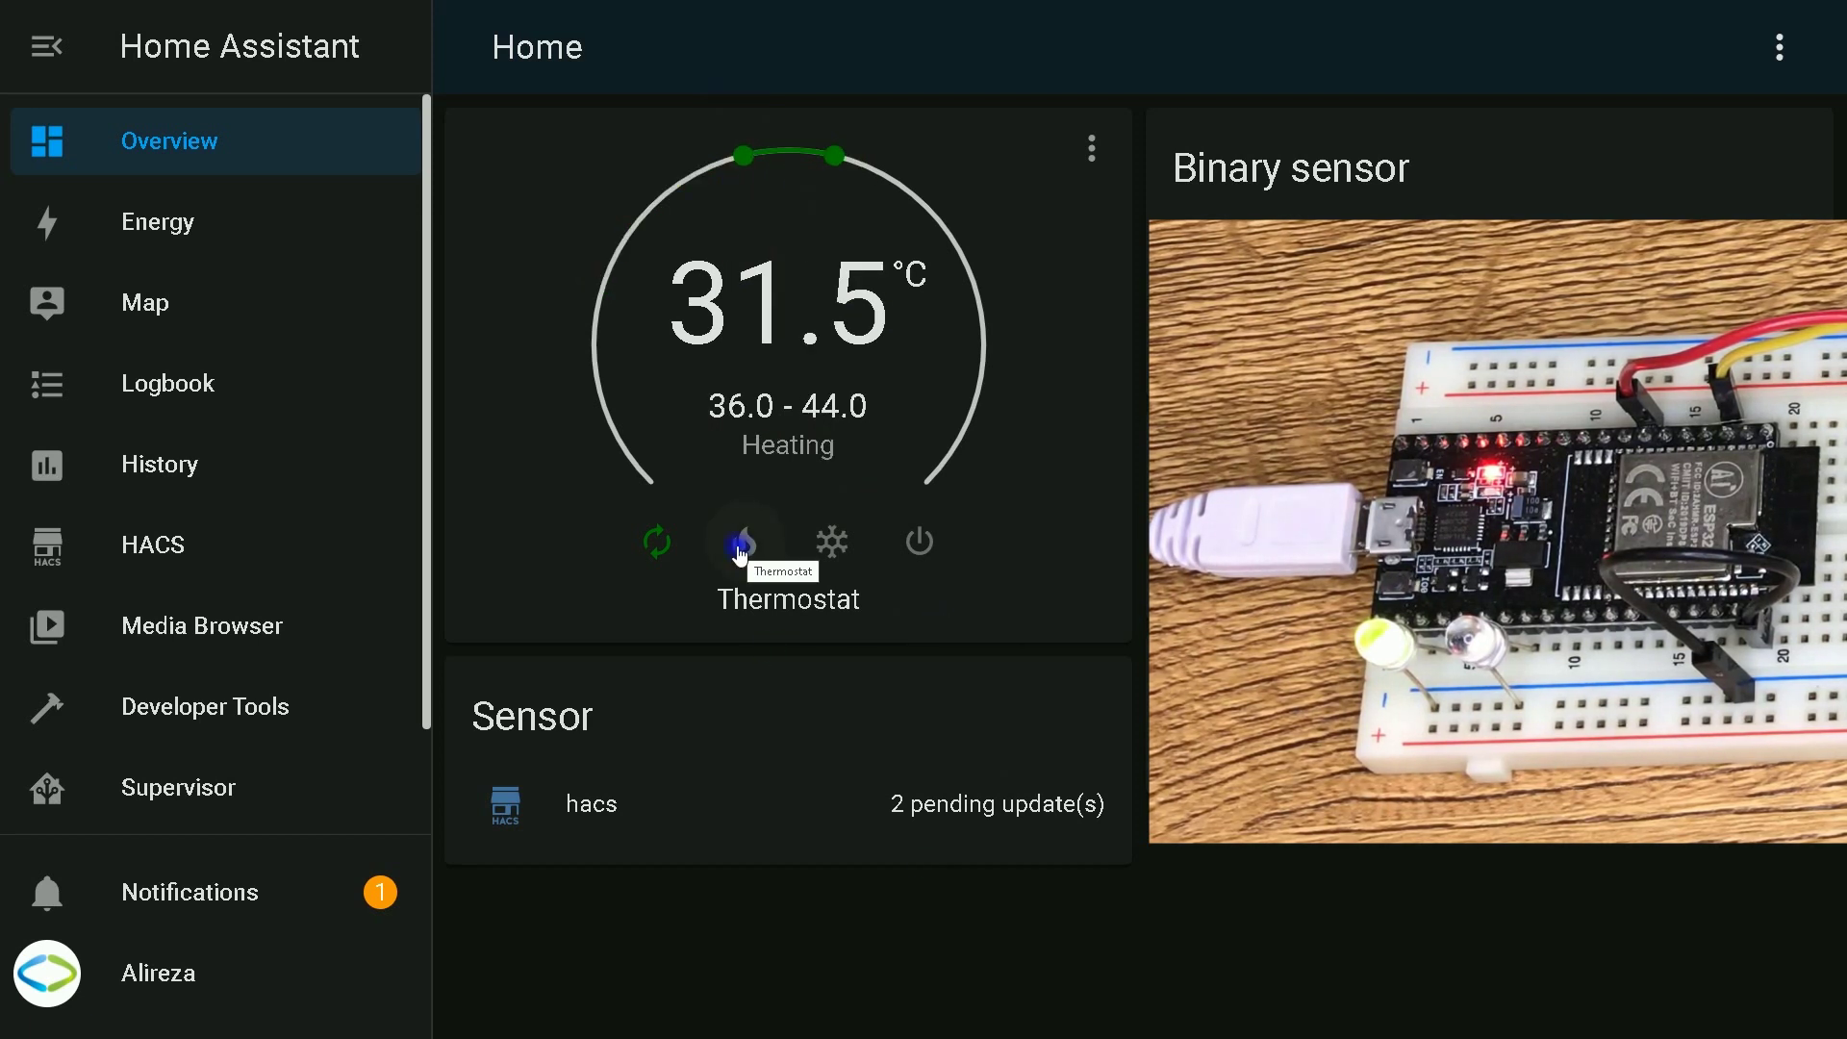
left_click(745, 549)
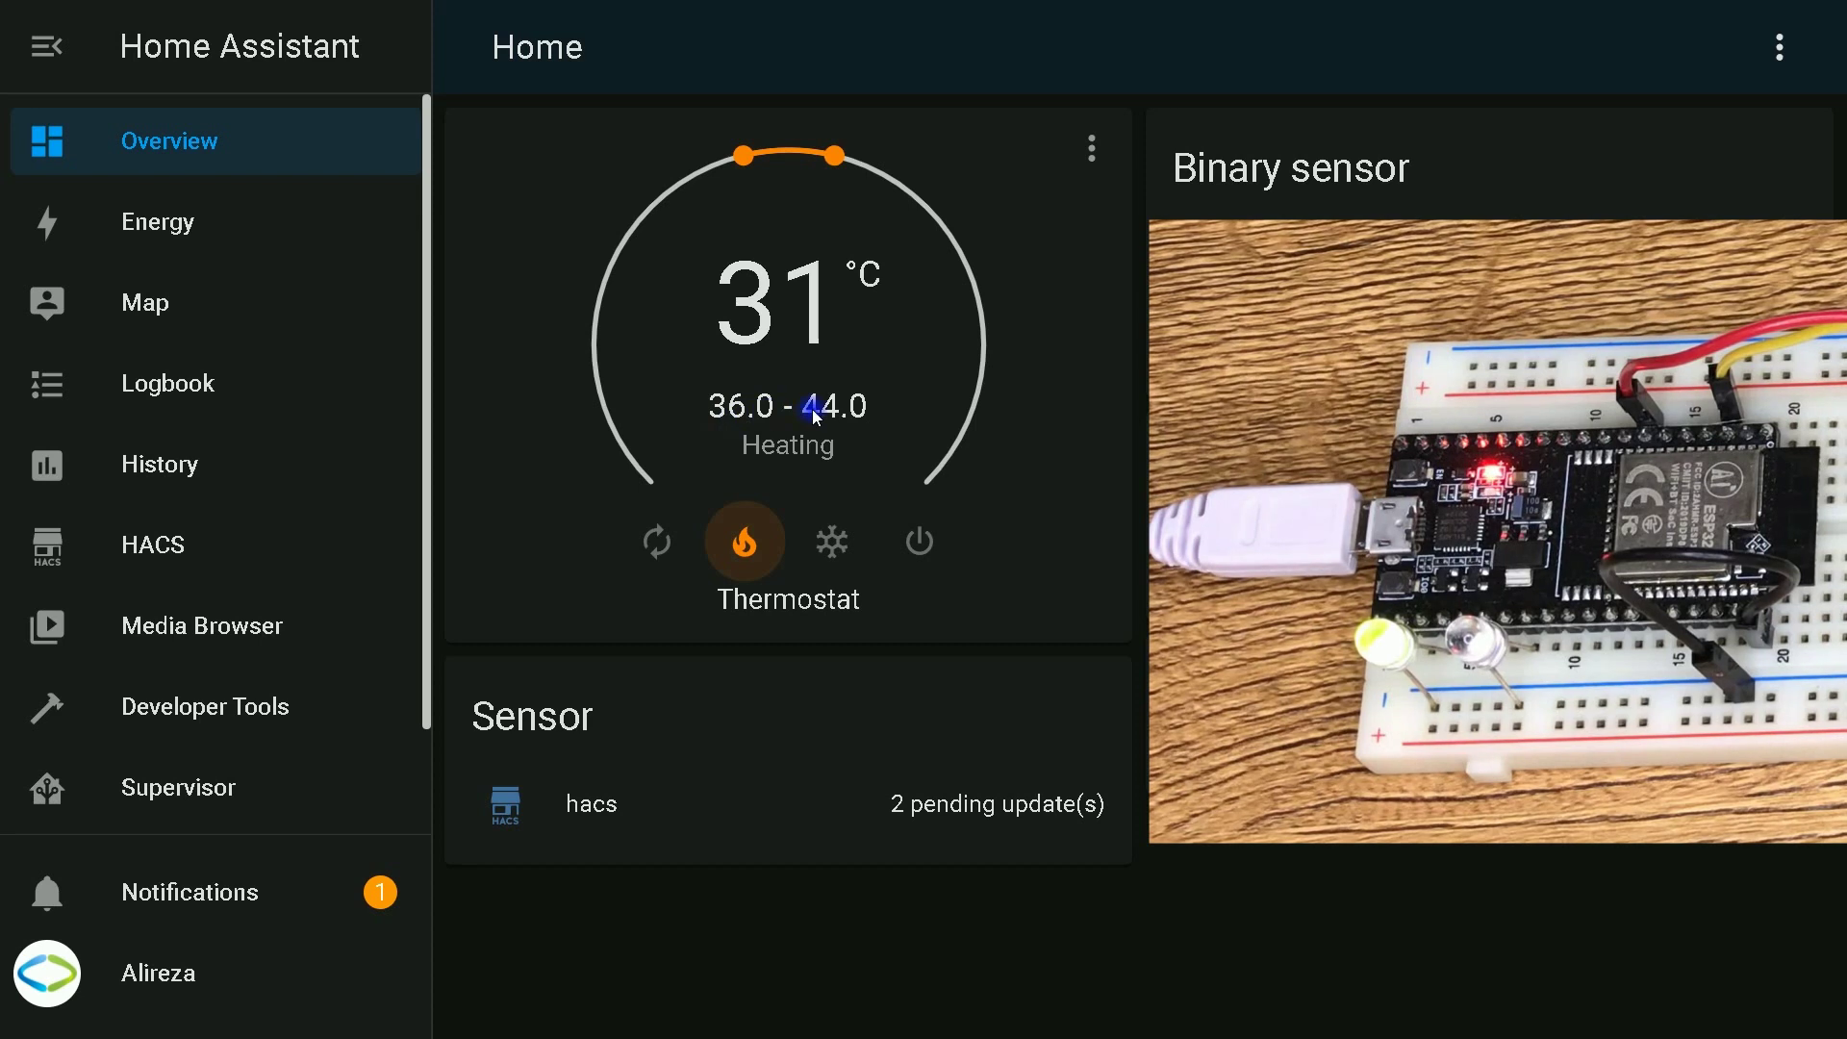
left_click_drag(751, 166, 655, 213)
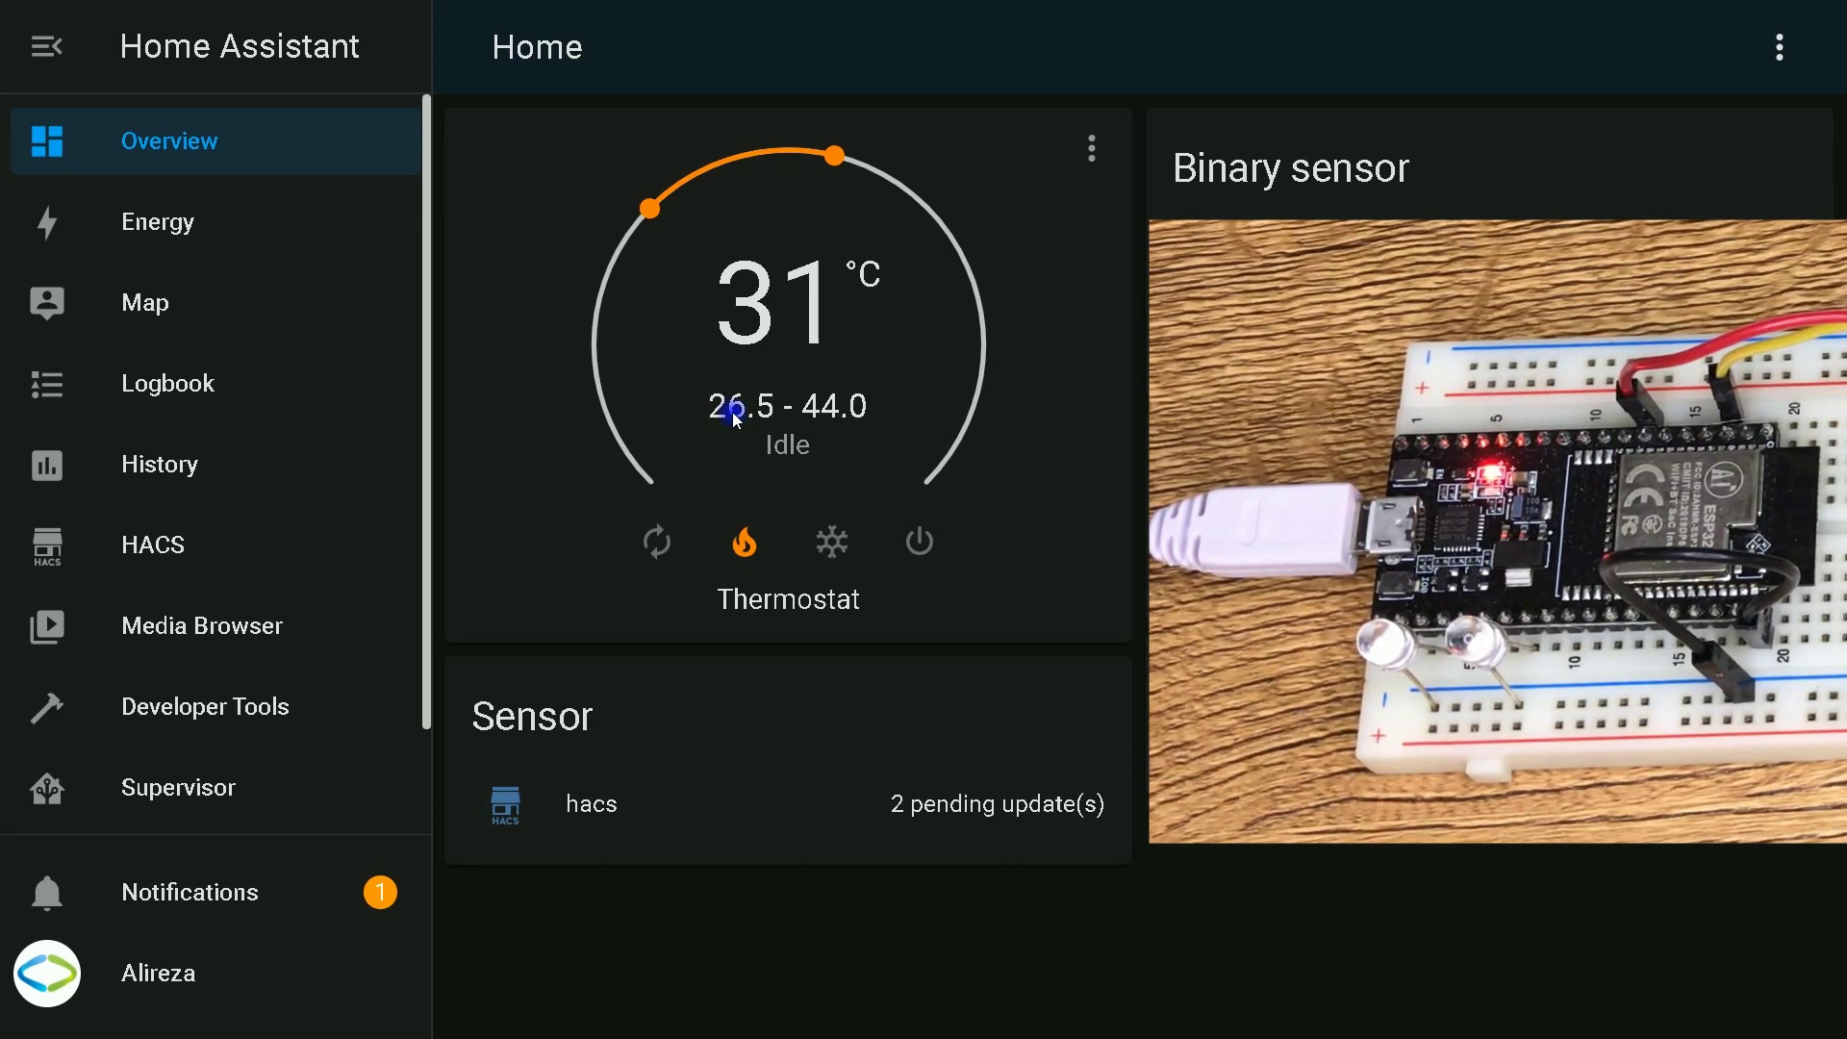
left_click_drag(655, 221, 756, 181)
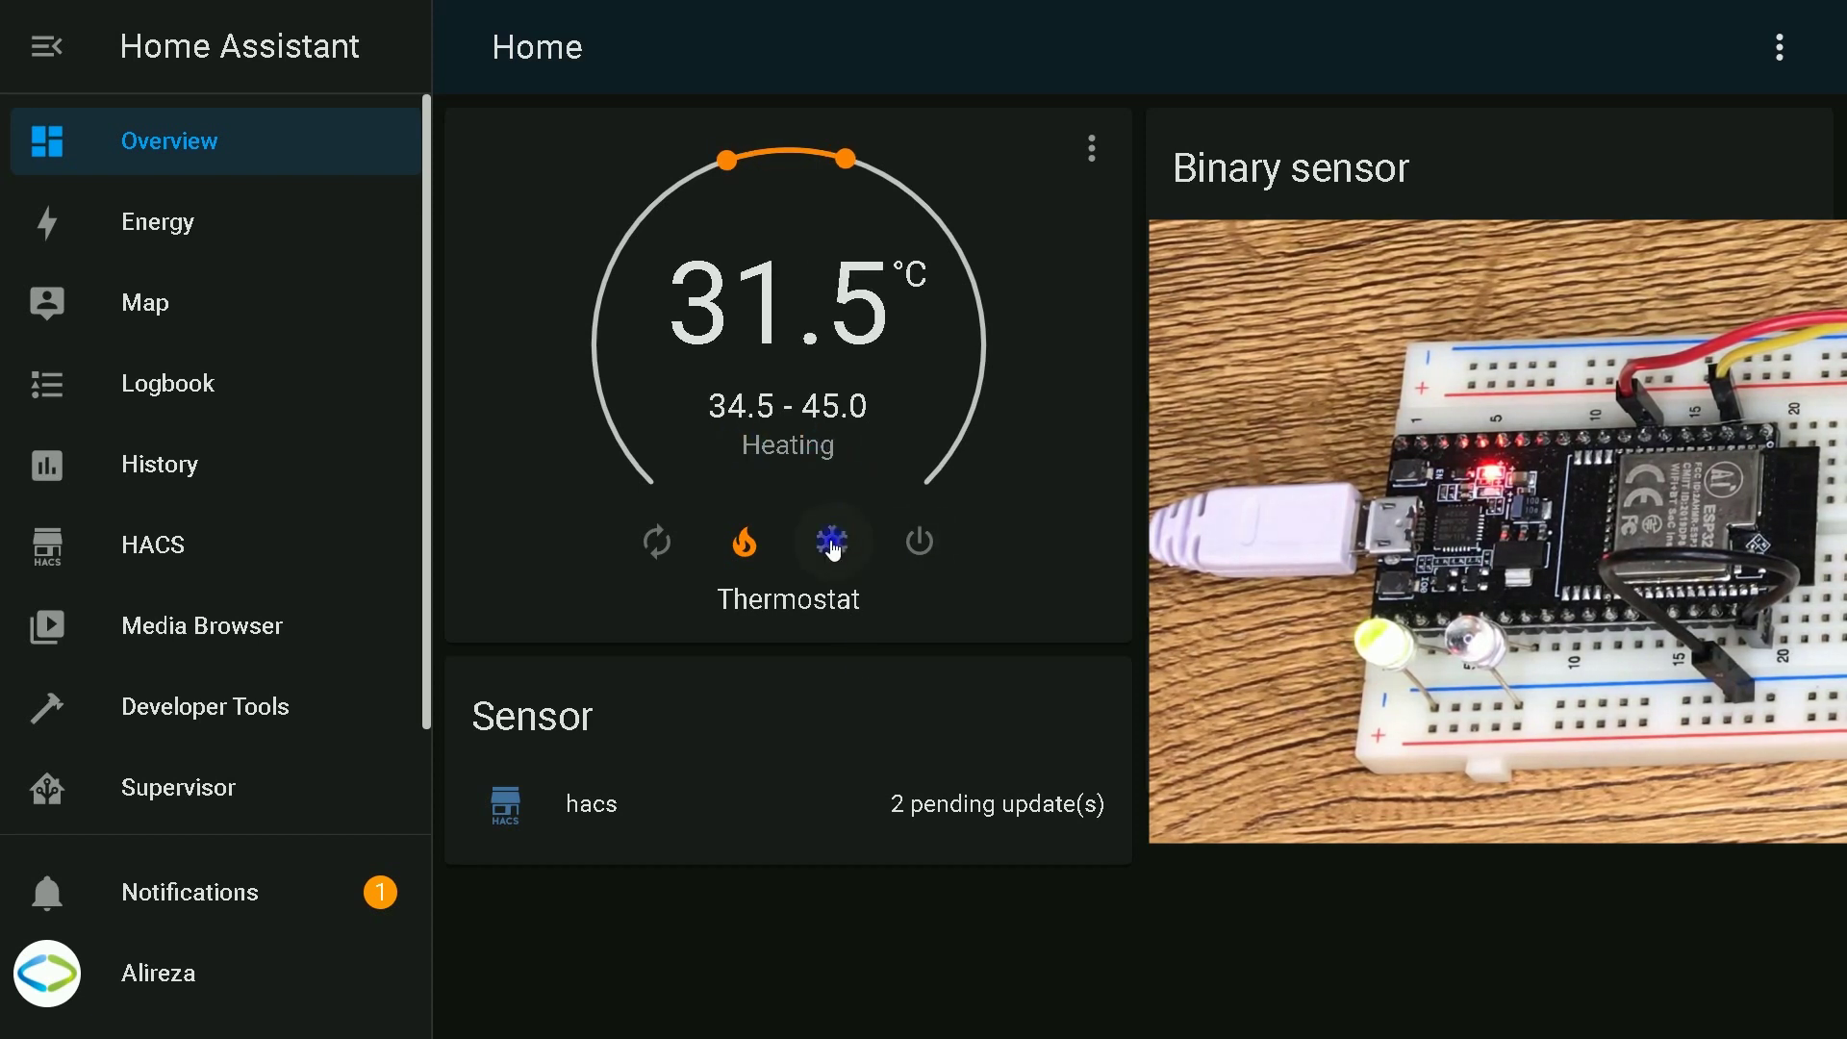
Step: Try cool mode, adjust the setpoints, and end in auto mode at 24.0–35.5 °C
left_click(831, 542)
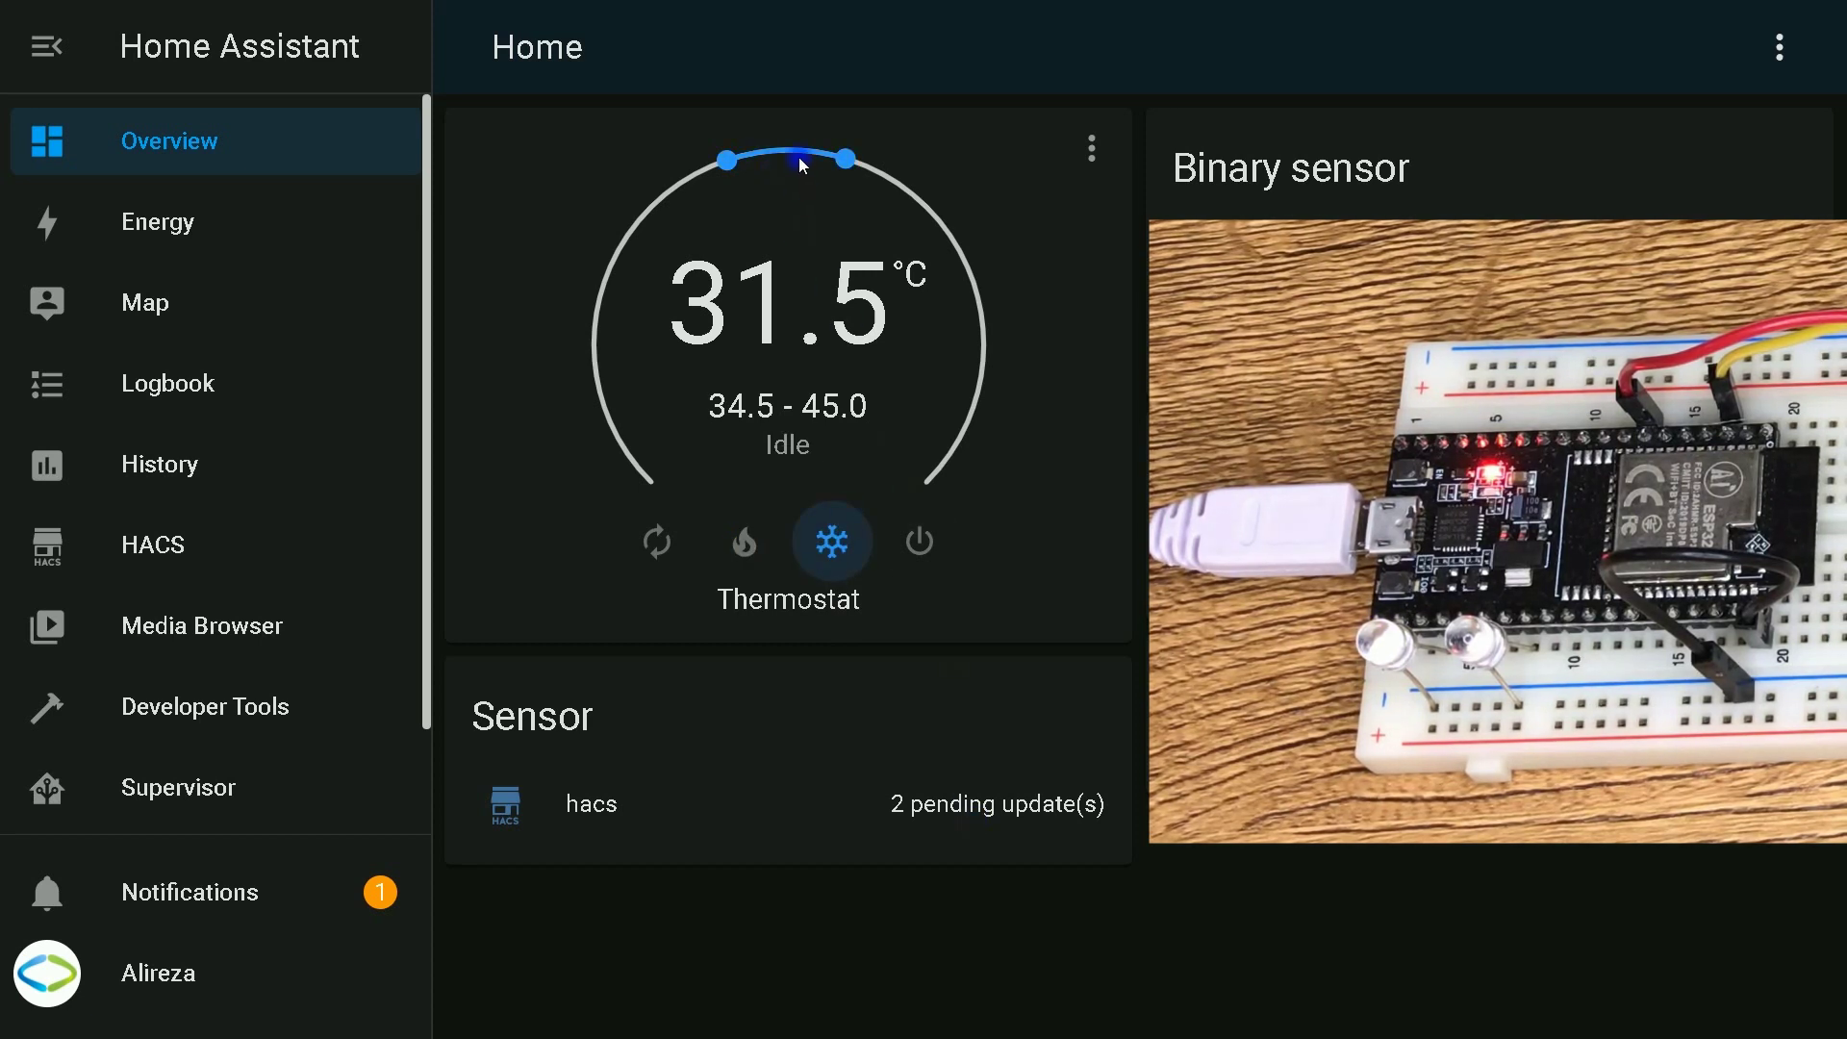
left_click_drag(727, 162, 661, 228)
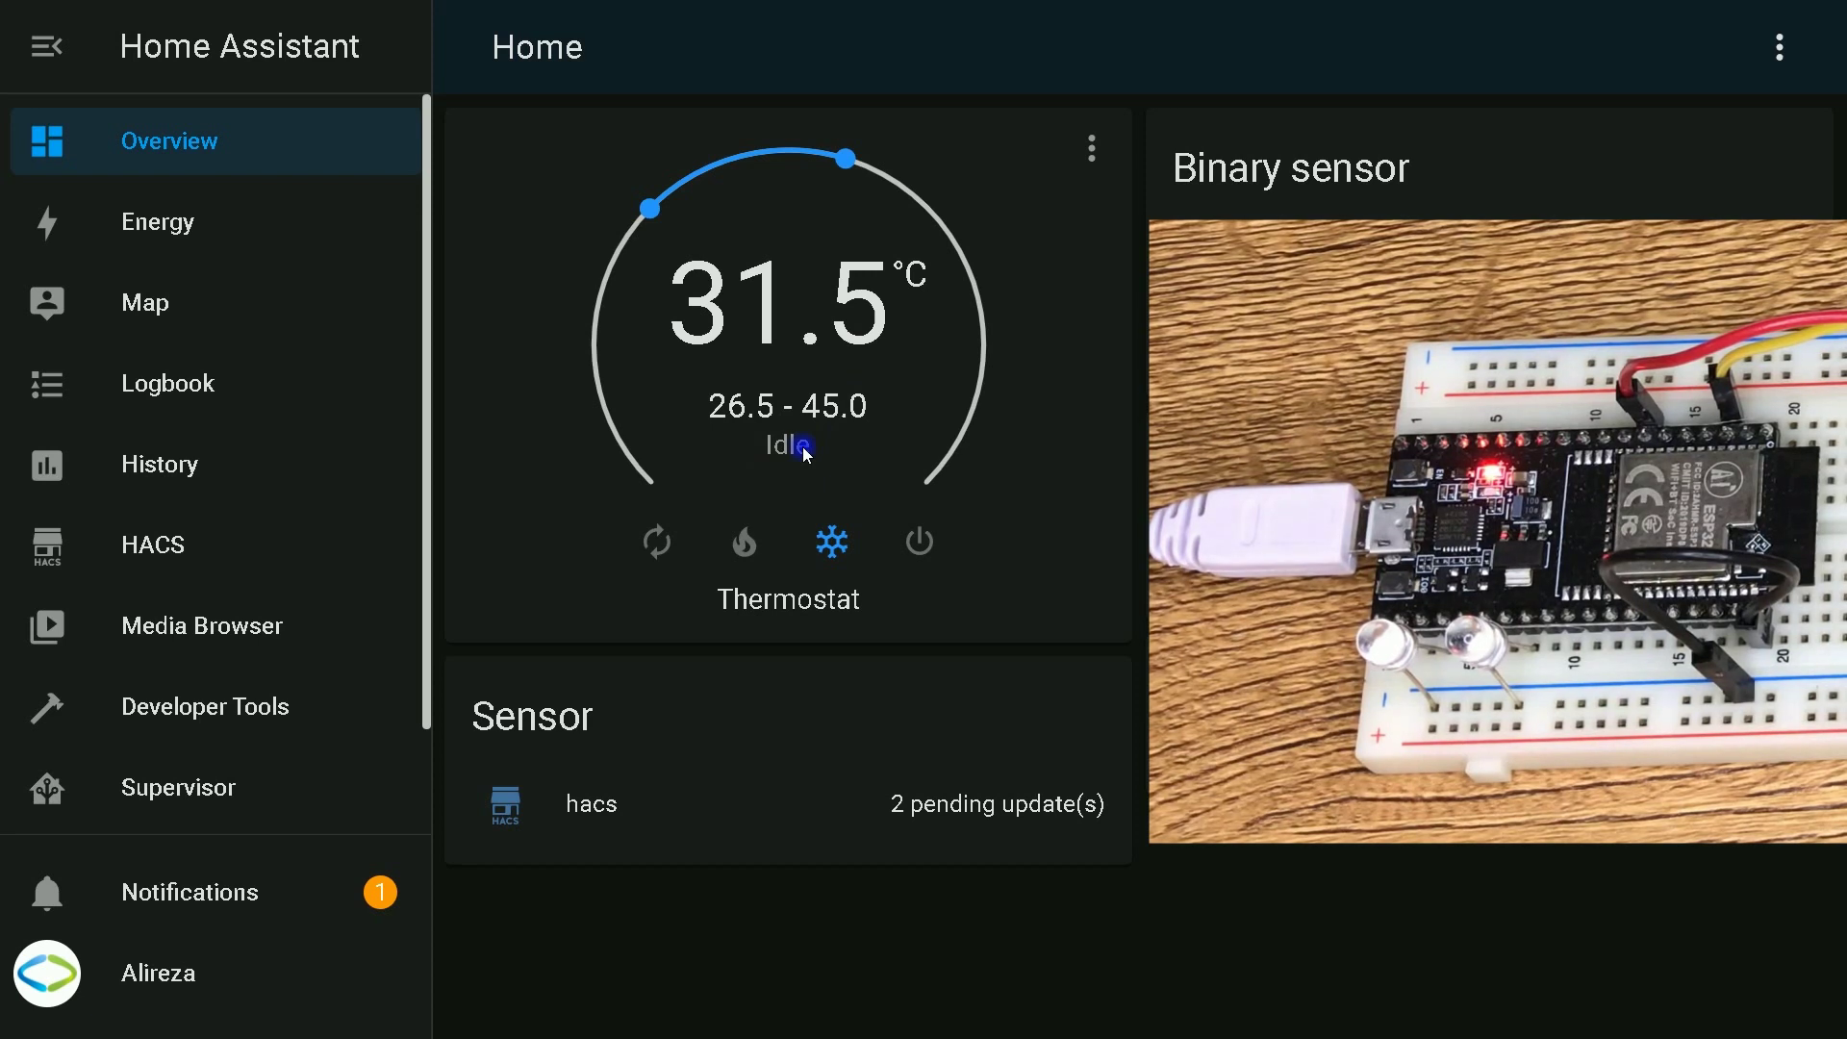
left_click_drag(848, 163, 695, 195)
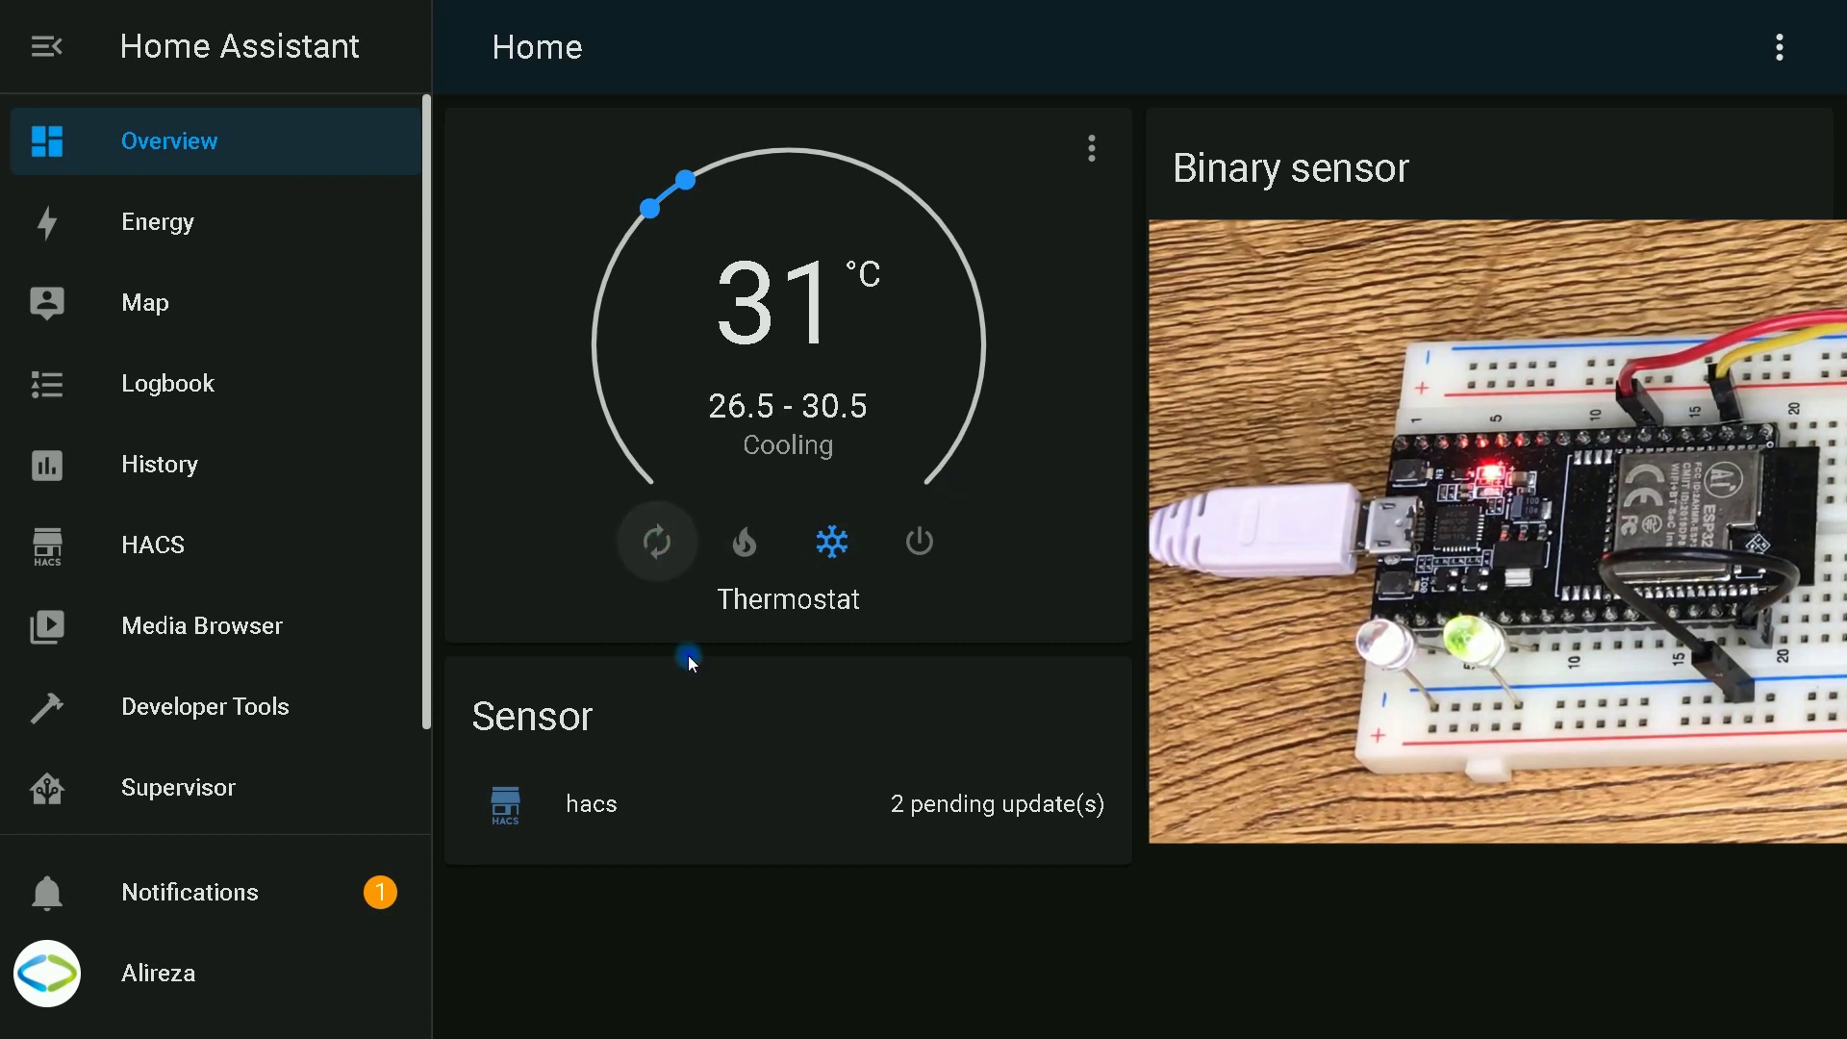
left_click(658, 542)
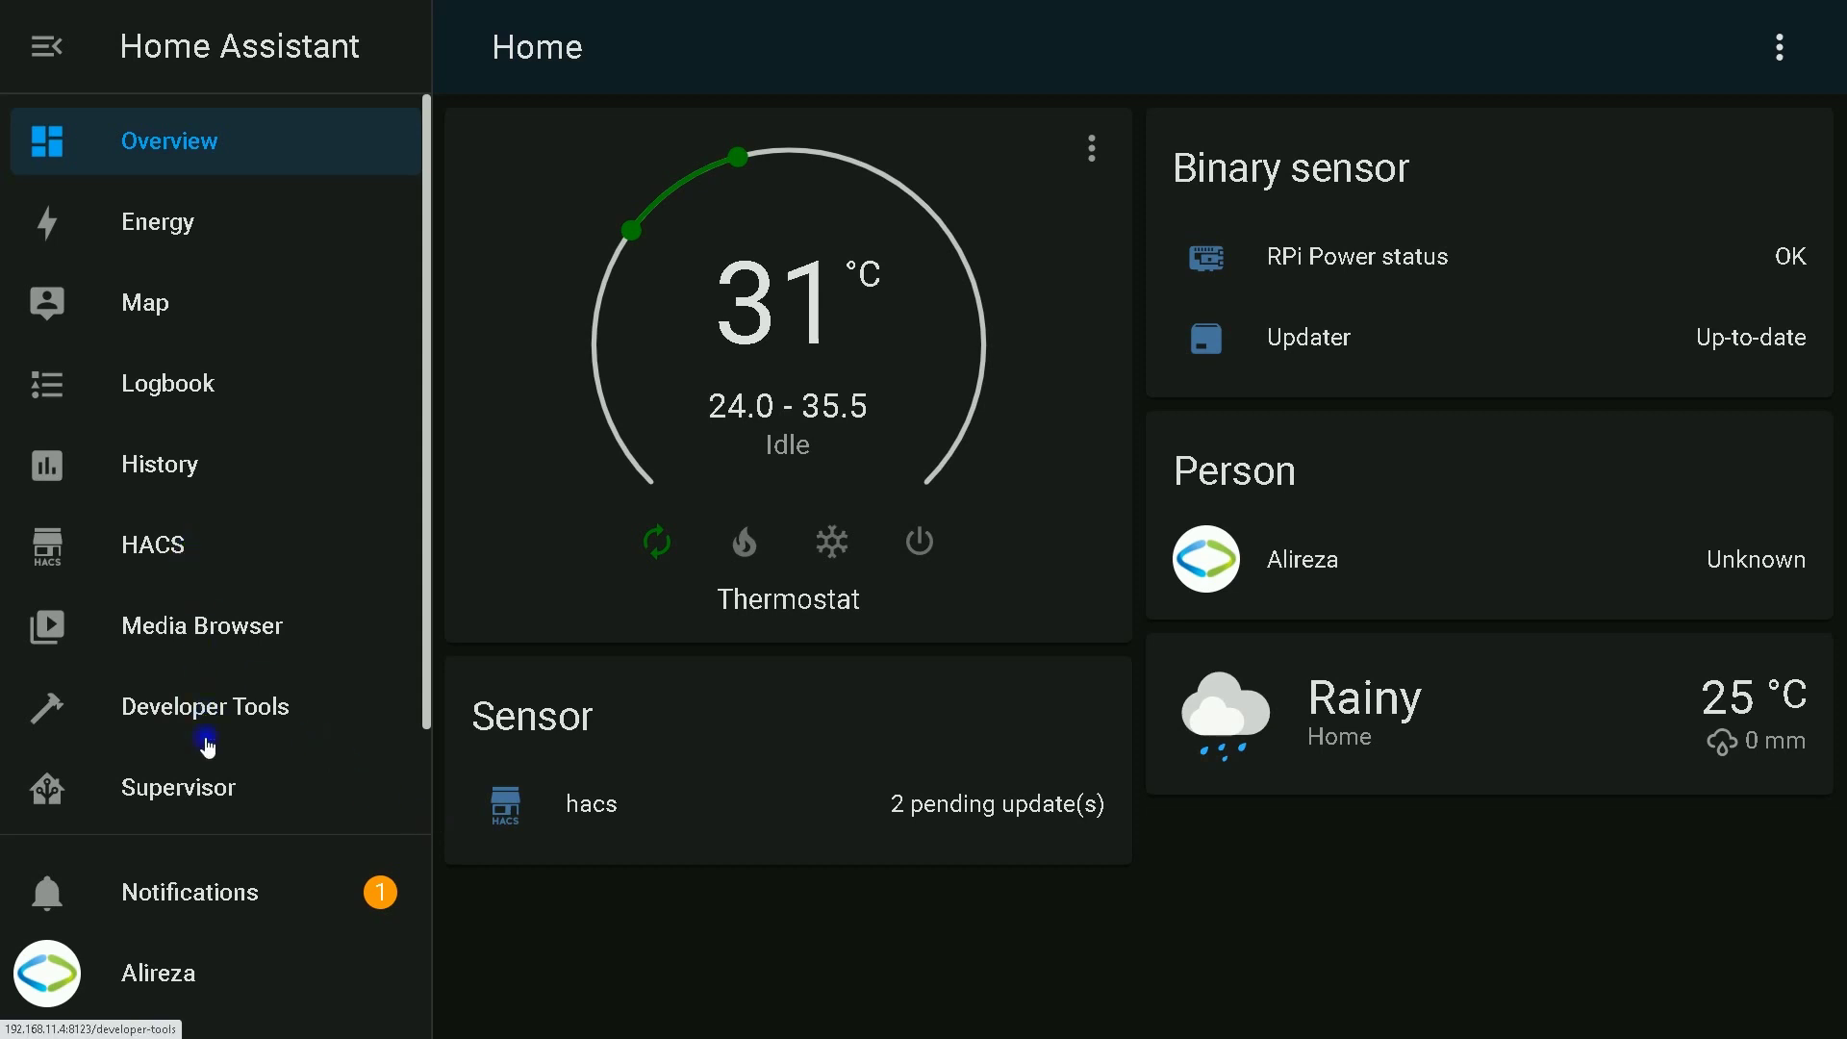
Step: Reopen esp32.yaml in the ESPHome web UI and go to the thermostat settings at line 84
left_click(206, 782)
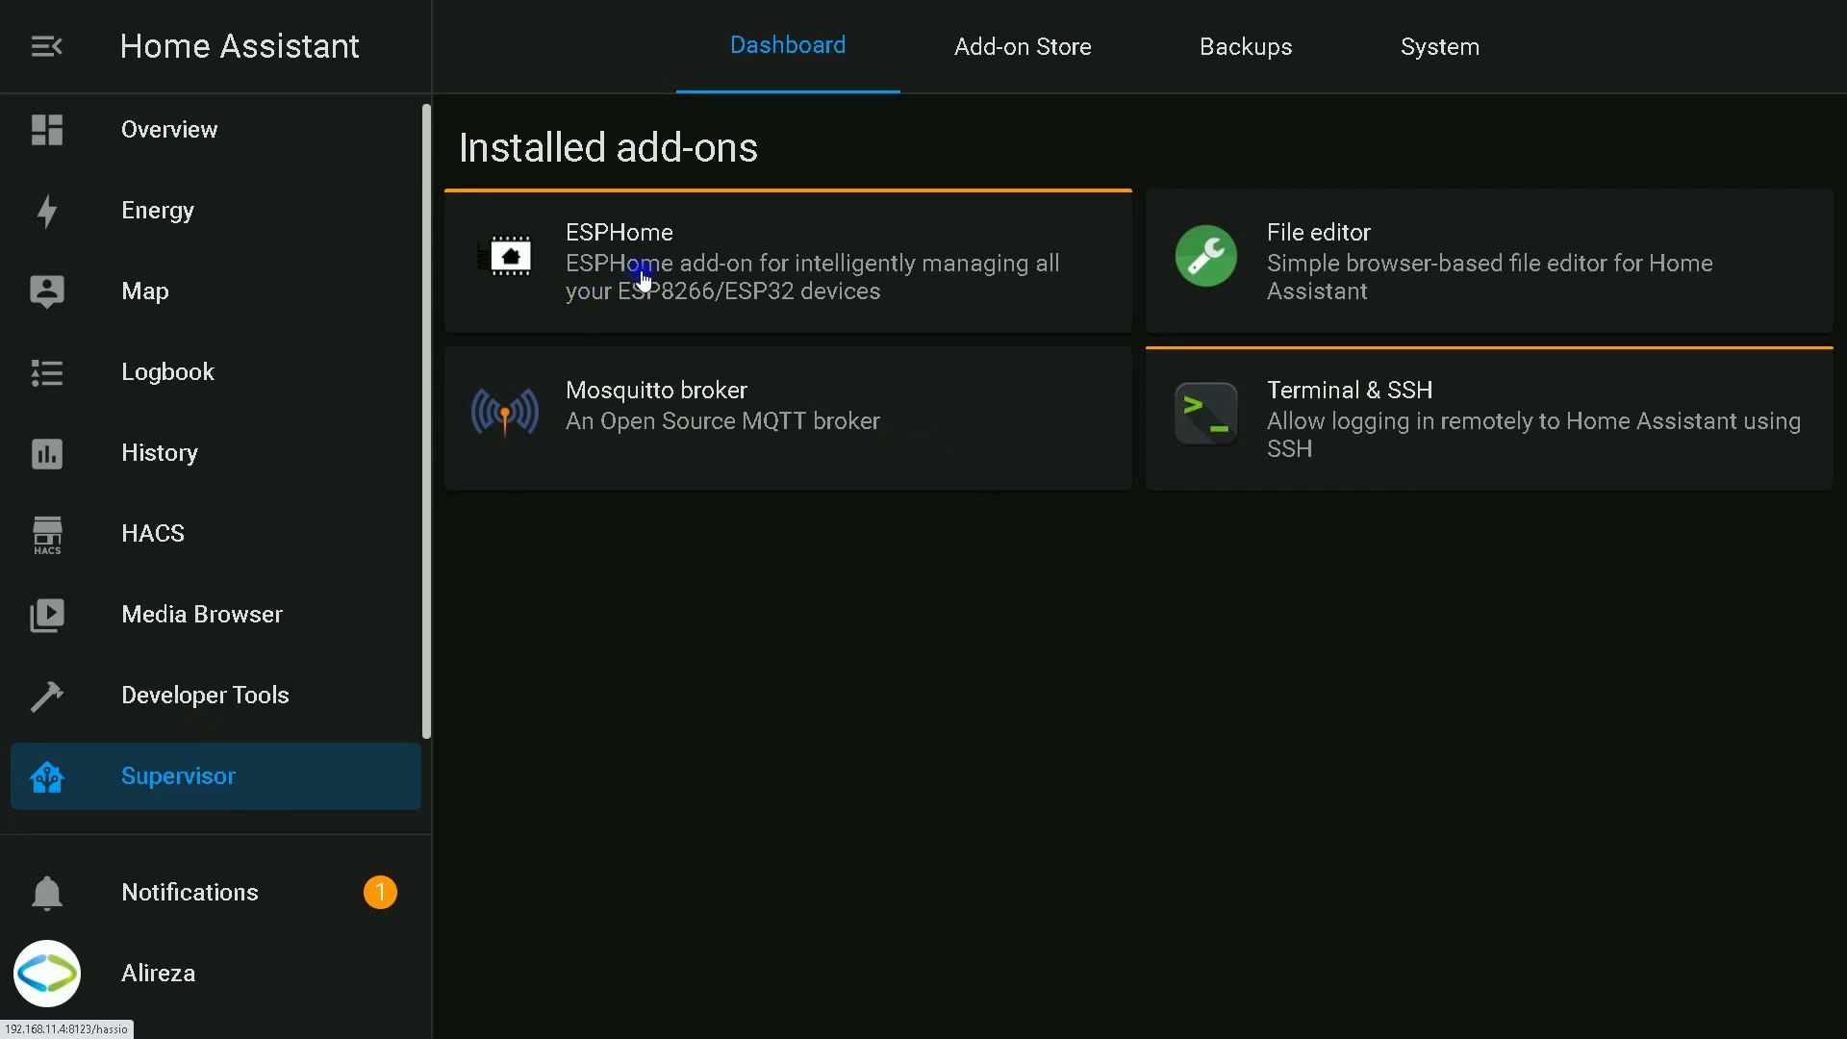
left_click(642, 279)
scroll(1344, 927, "down", 4)
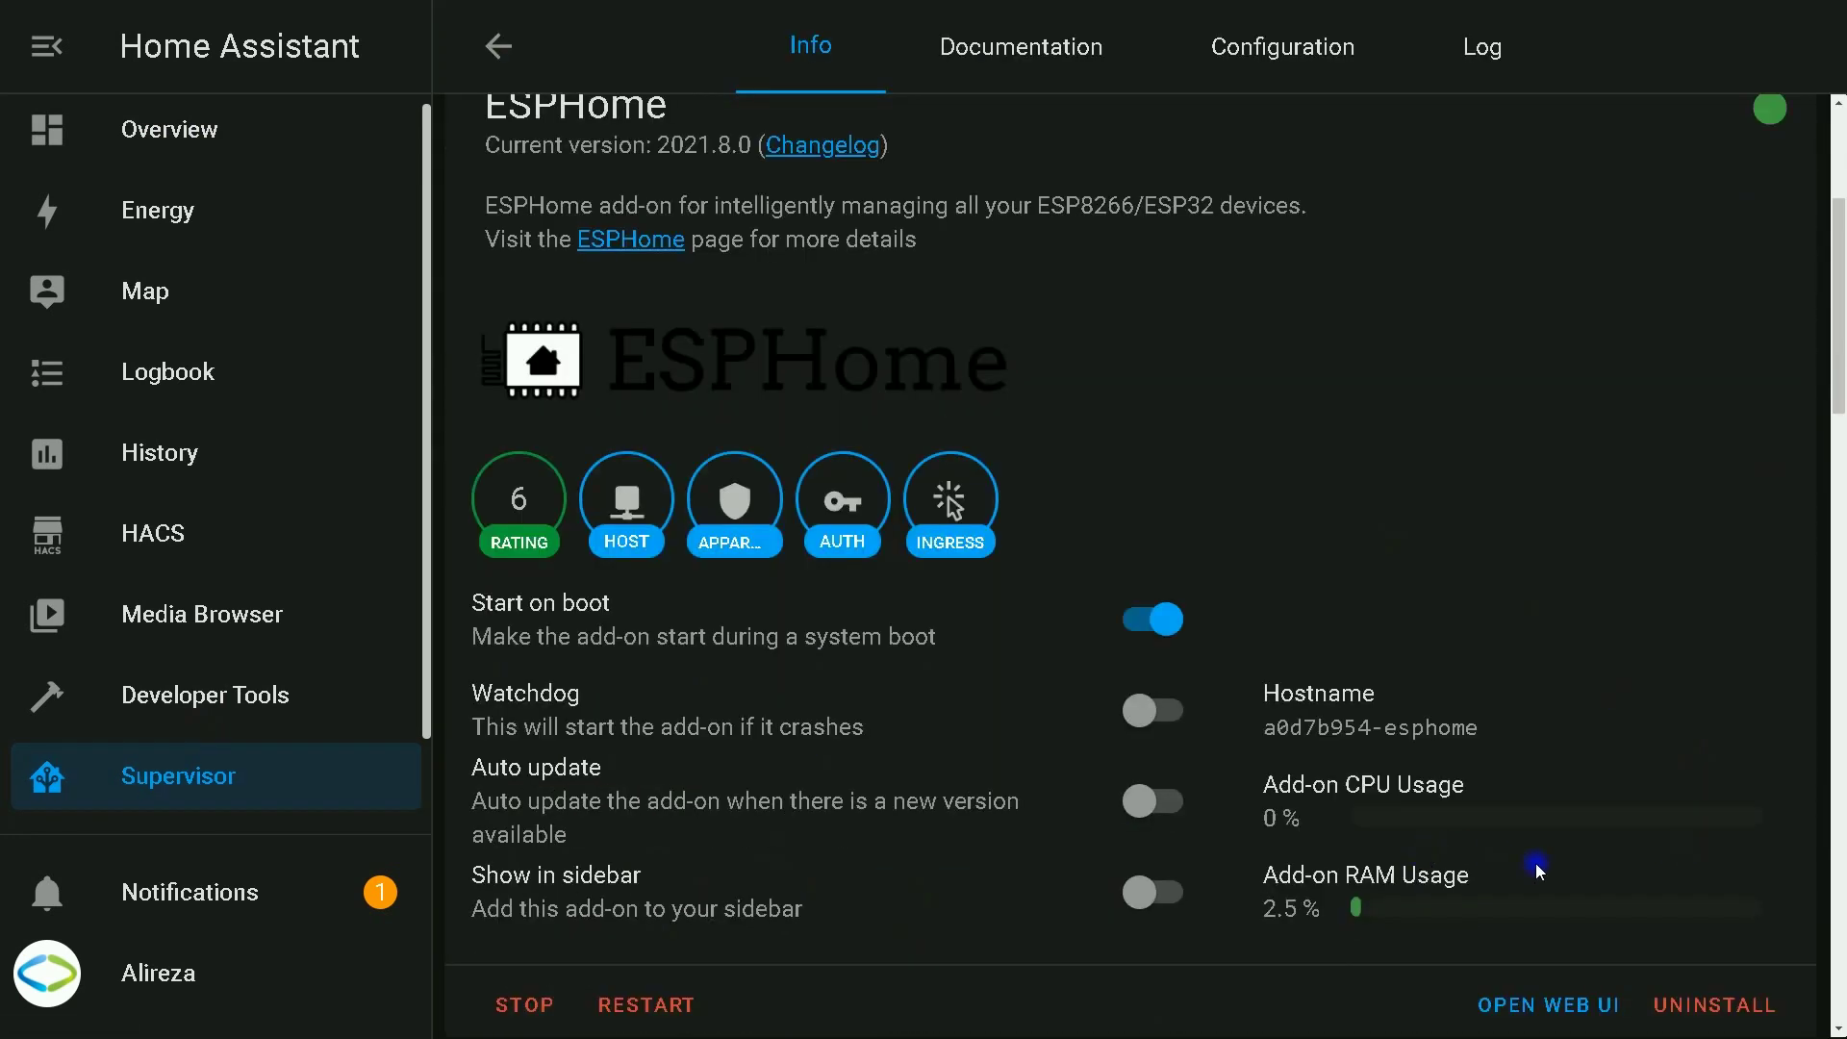
scroll(1537, 870, "down", 3)
left_click(1559, 618)
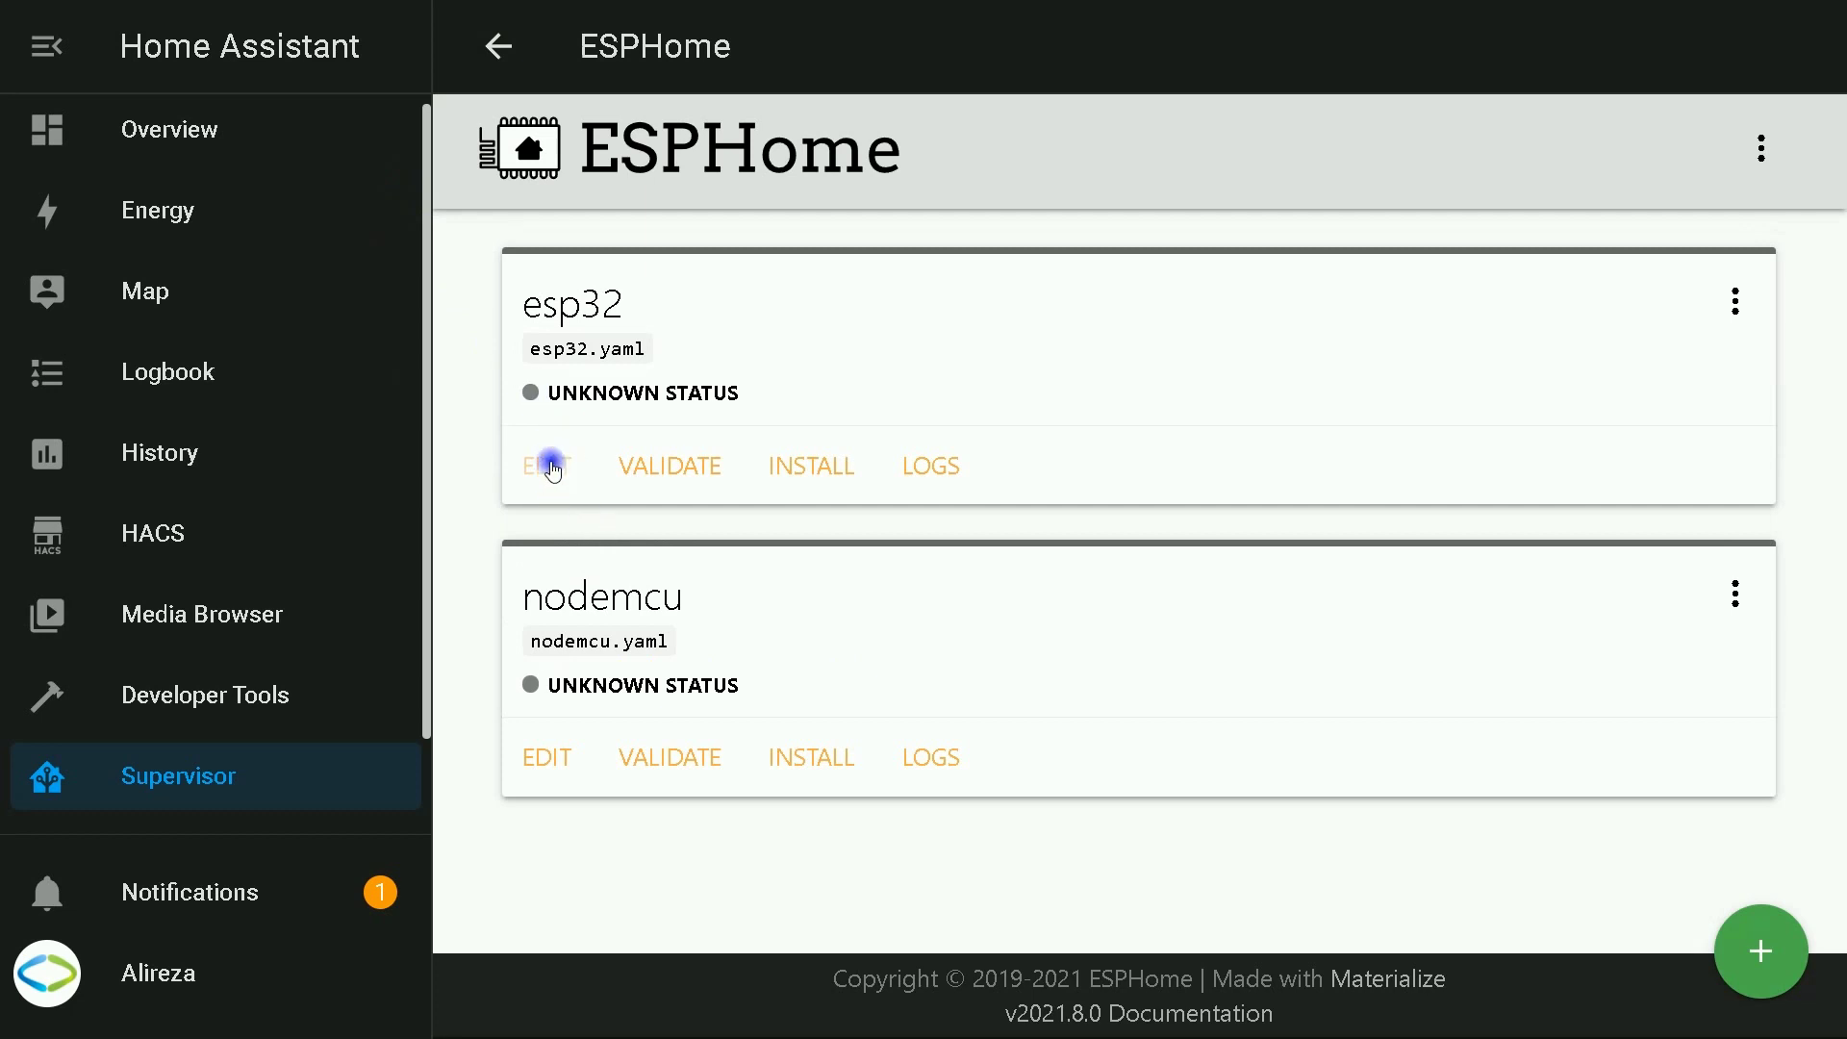
left_click(552, 469)
scroll(1556, 707, "down", 15)
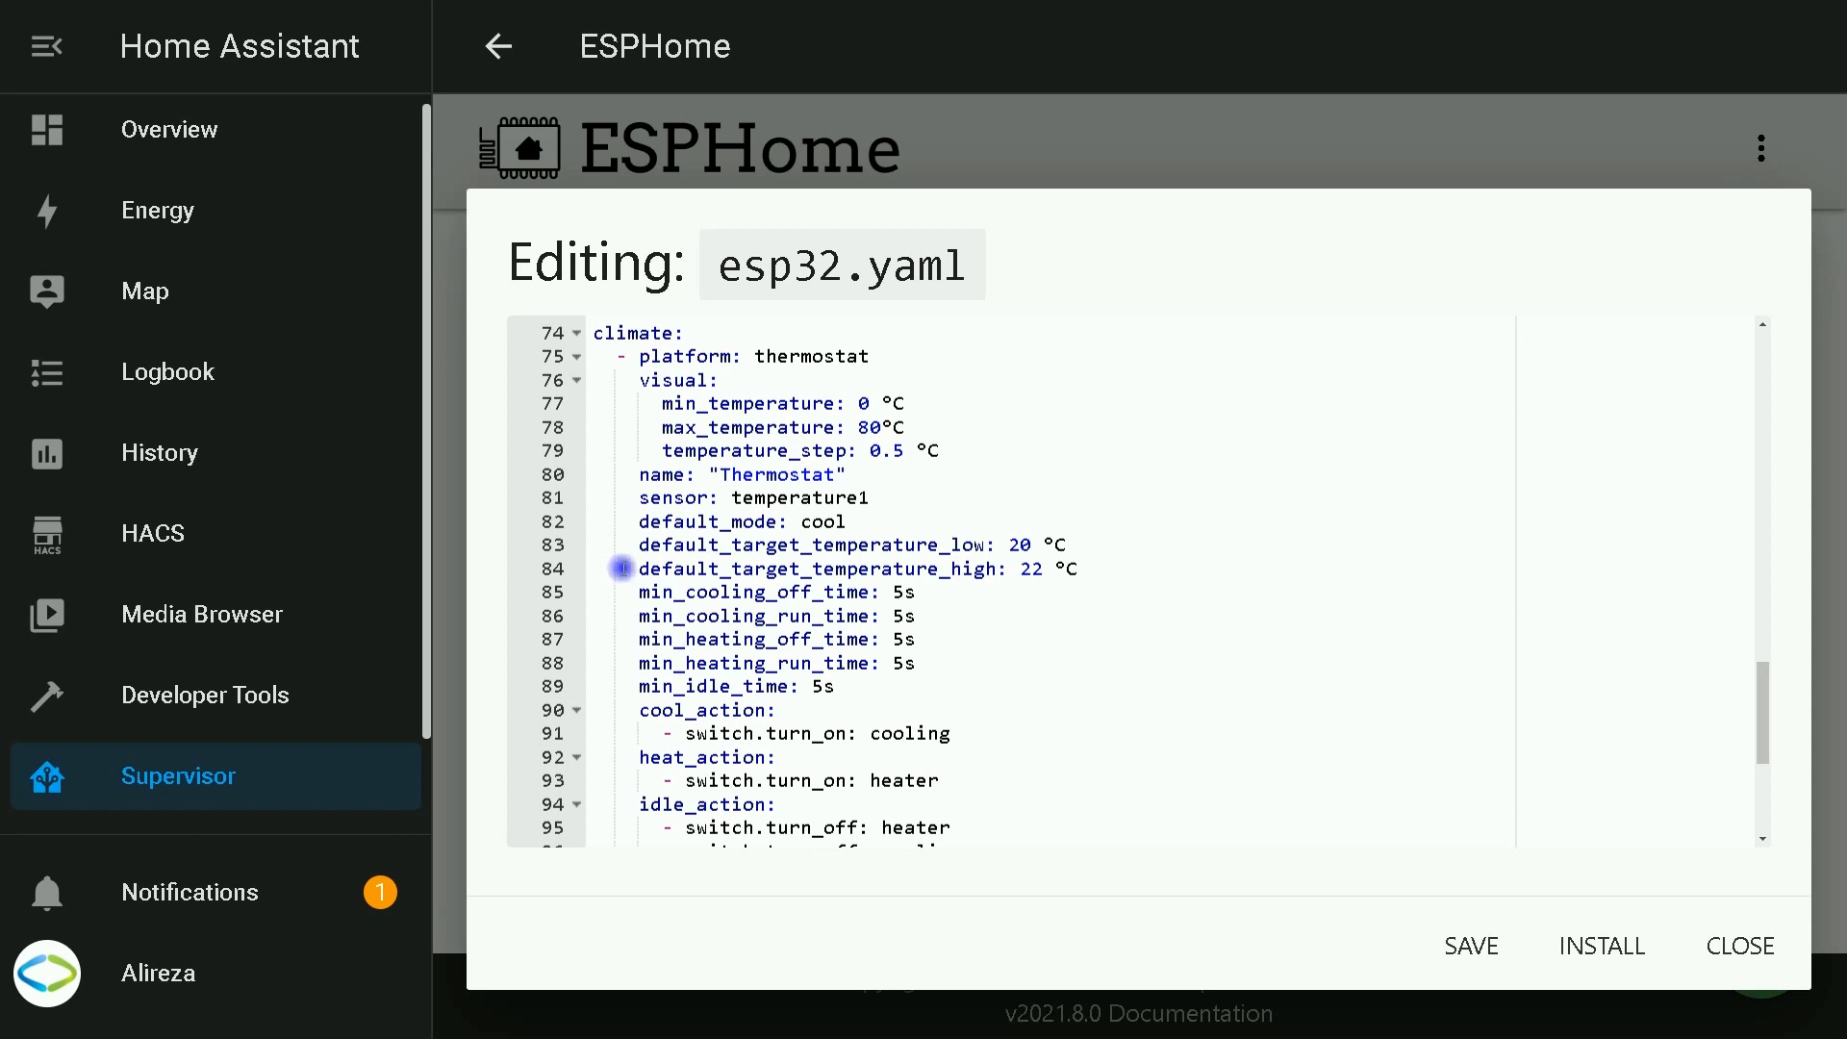
left_click(622, 569)
left_click(597, 572)
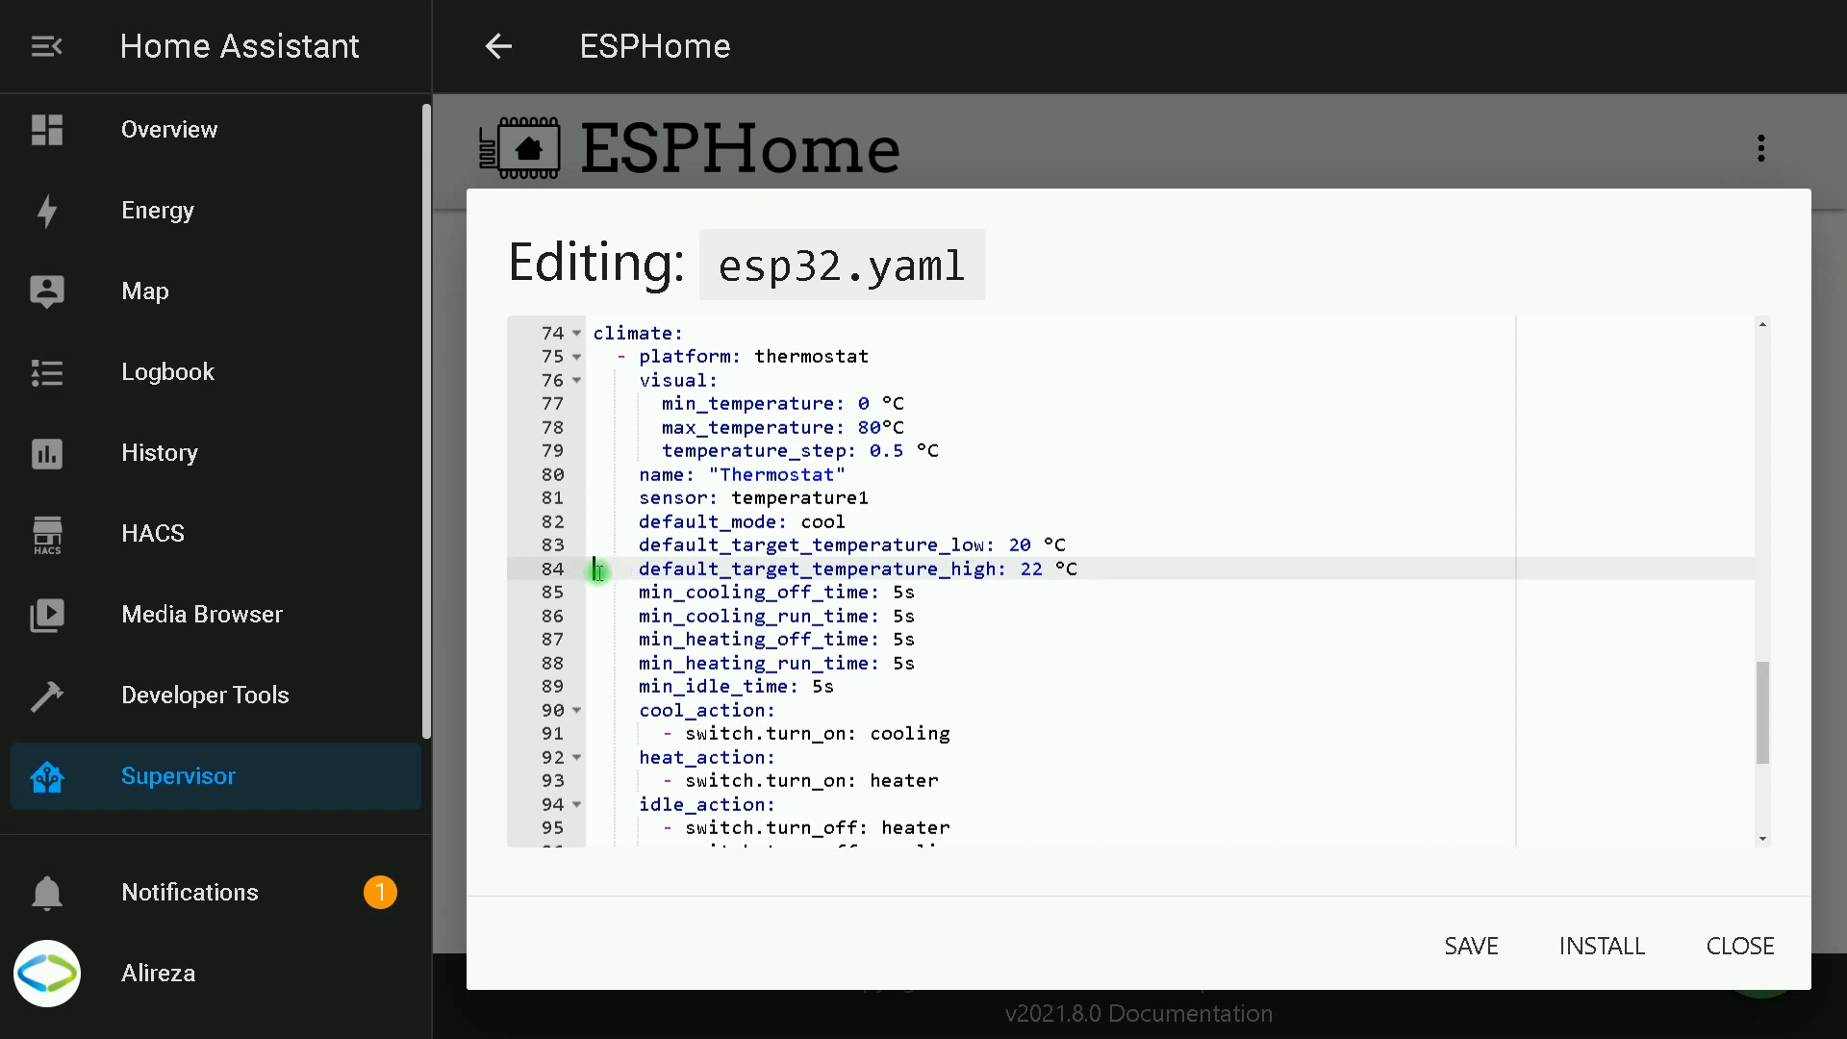
left_click_drag(597, 573, 1080, 576)
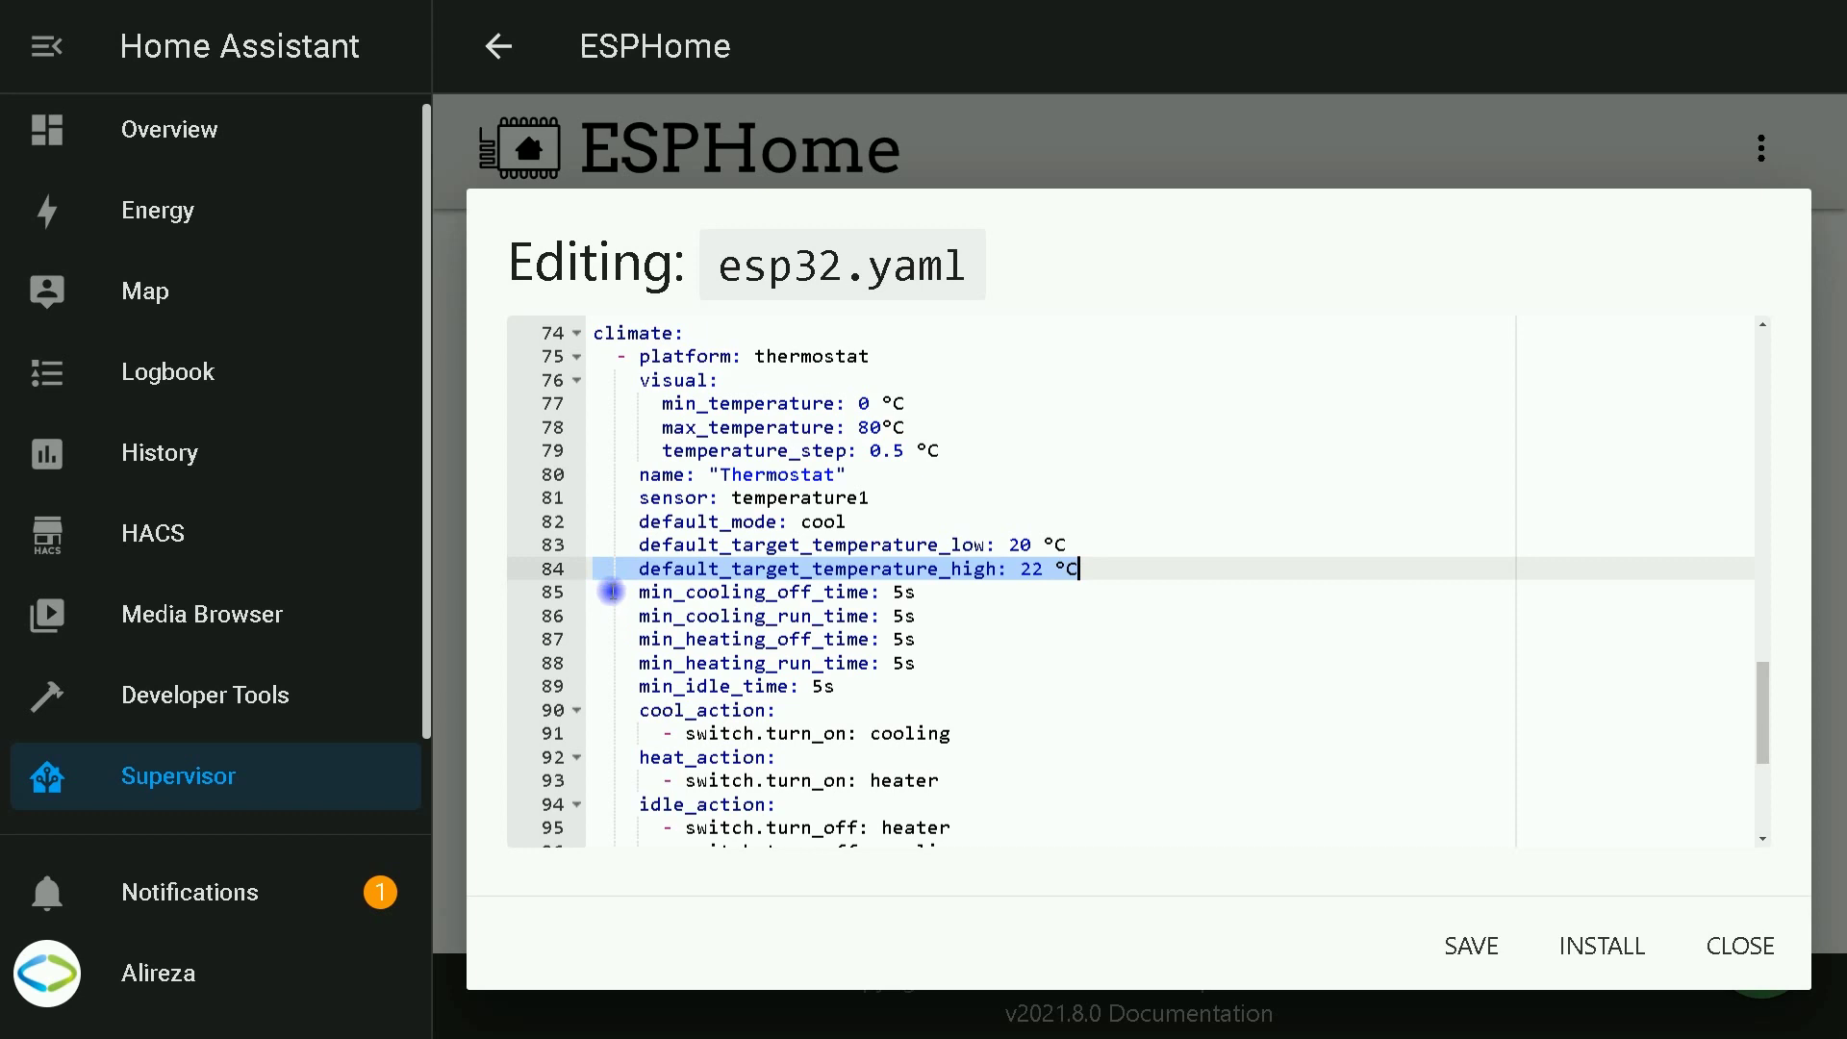
left_click_drag(611, 591, 1060, 609)
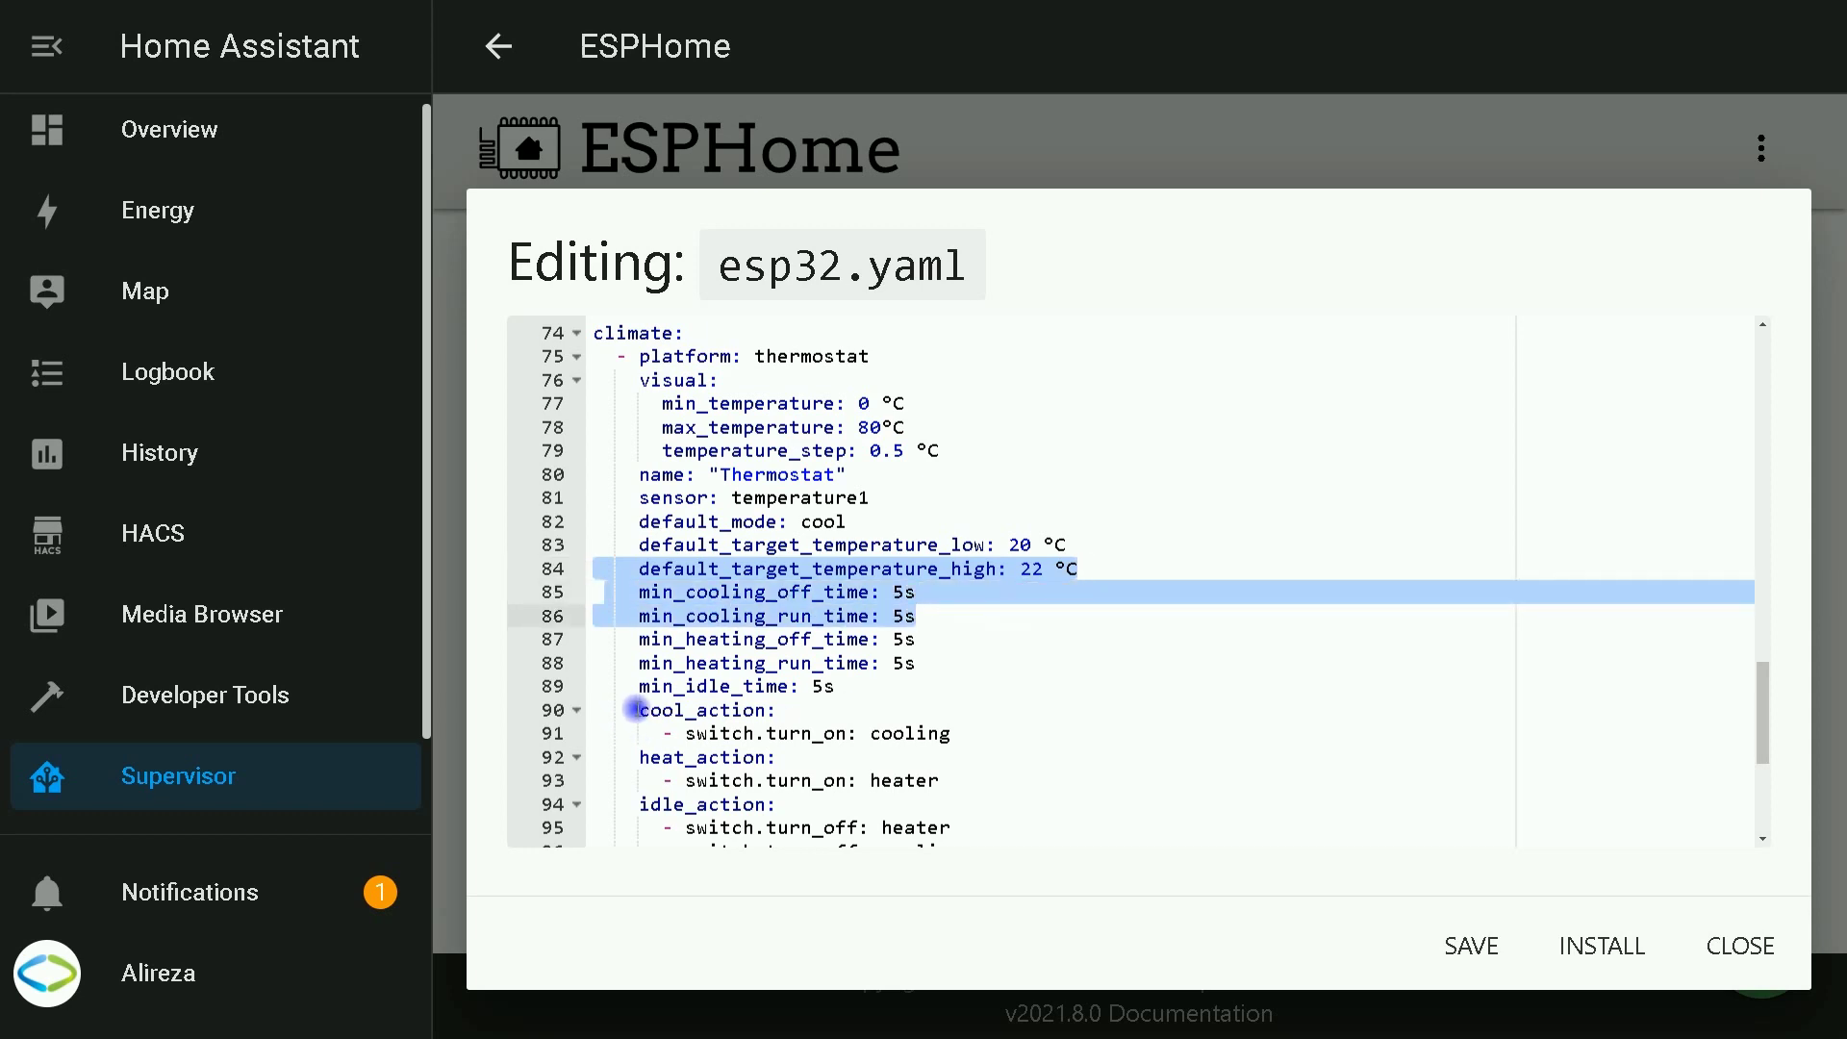
left_click(662, 713)
left_click_drag(661, 713, 1037, 734)
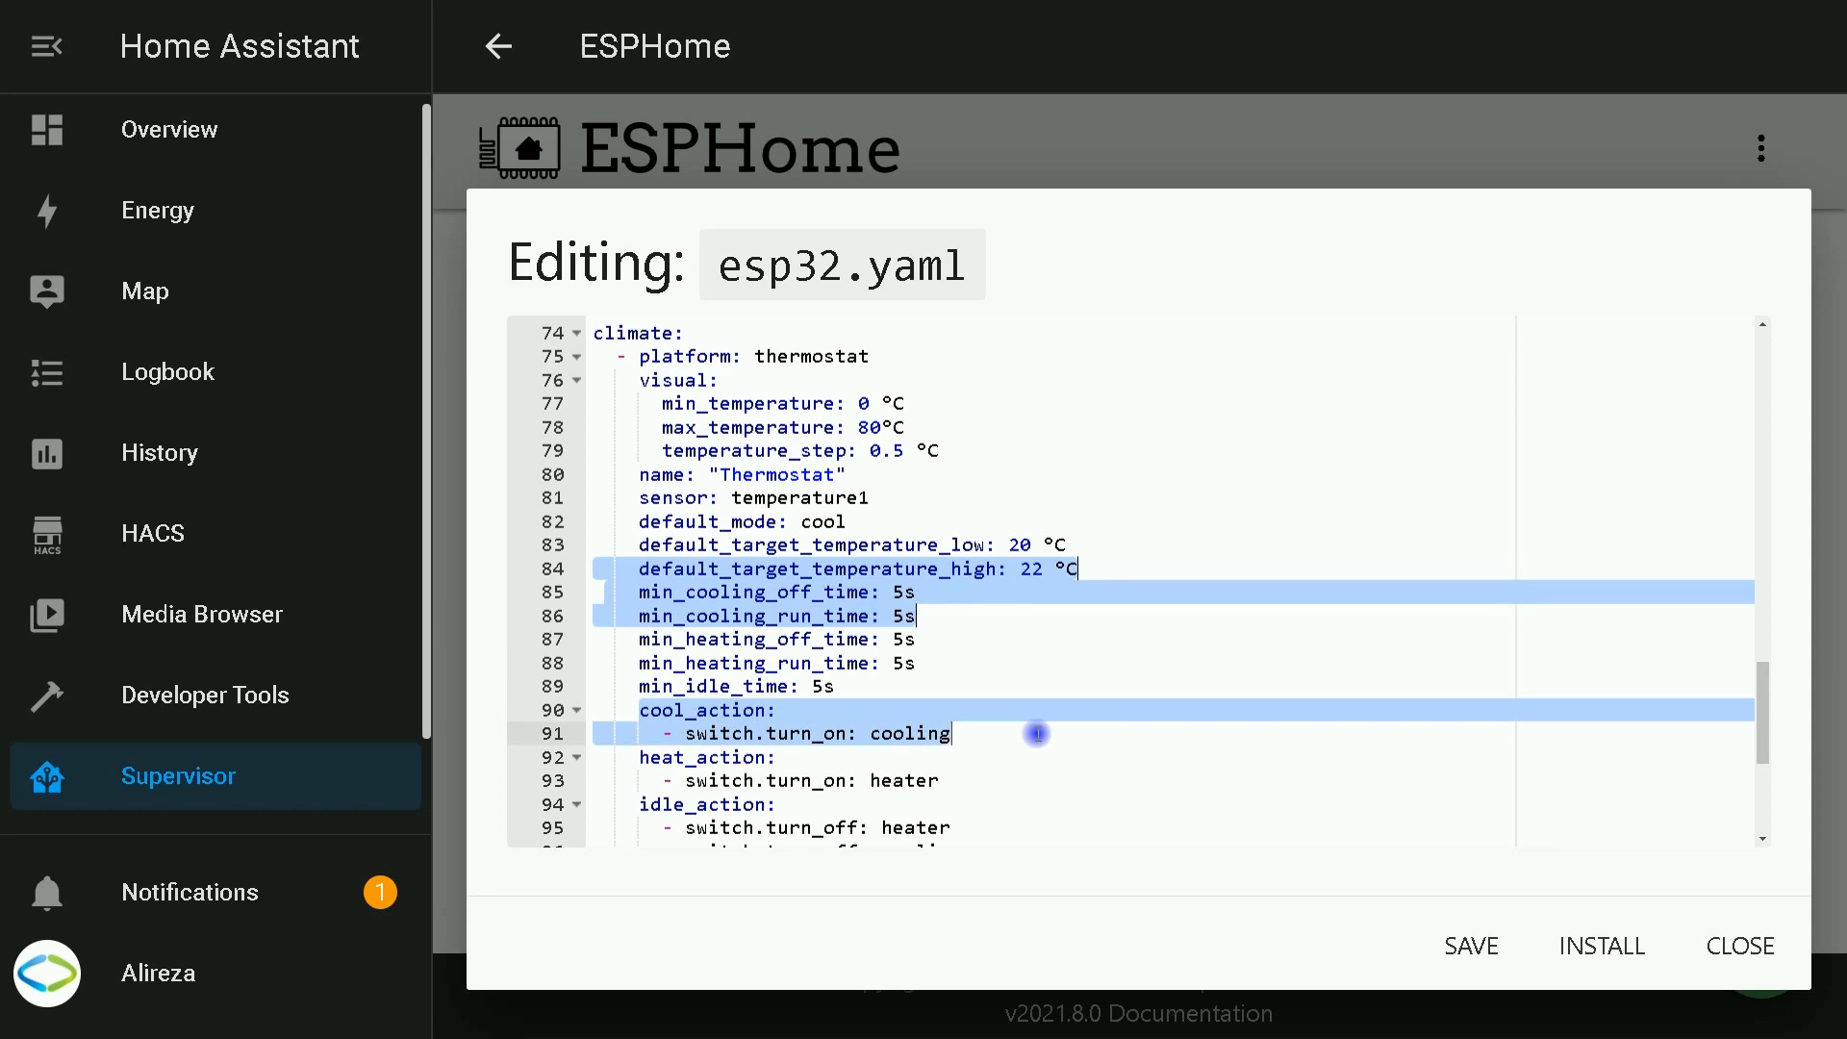
scroll(1038, 736, "down", 1)
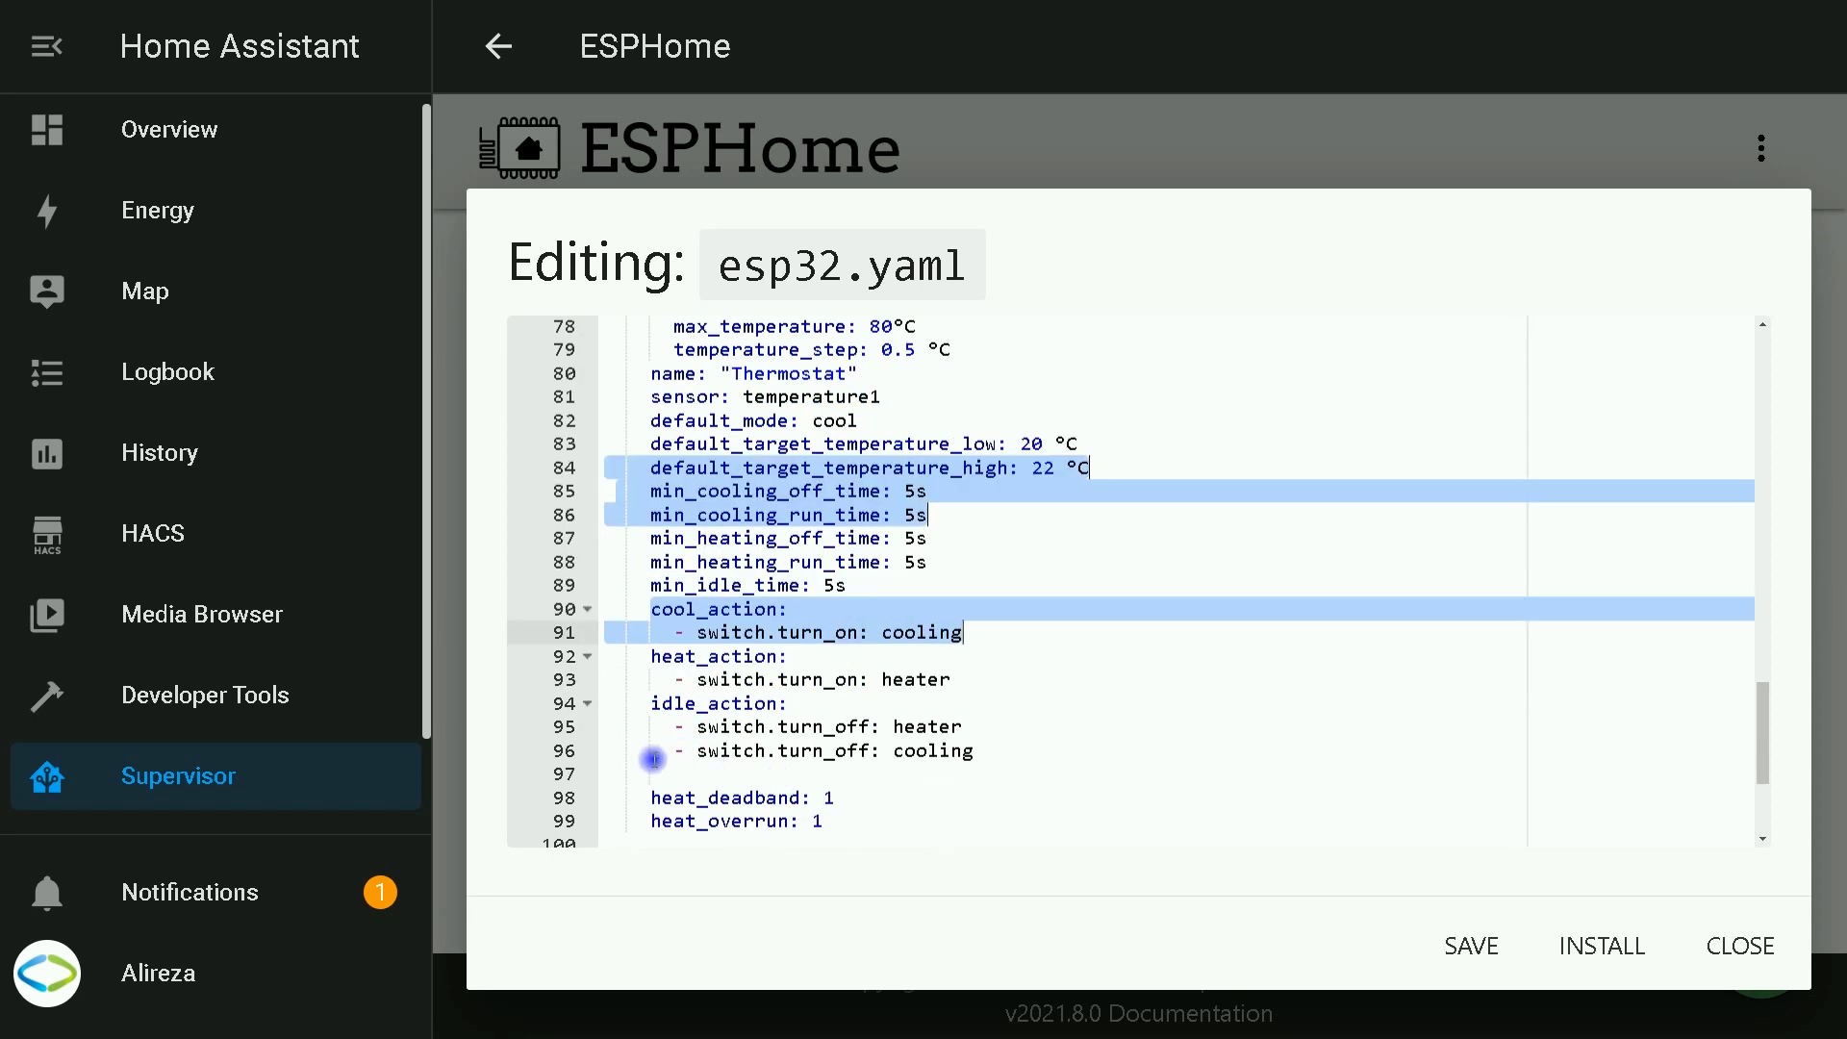
left_click_drag(655, 751, 1036, 750)
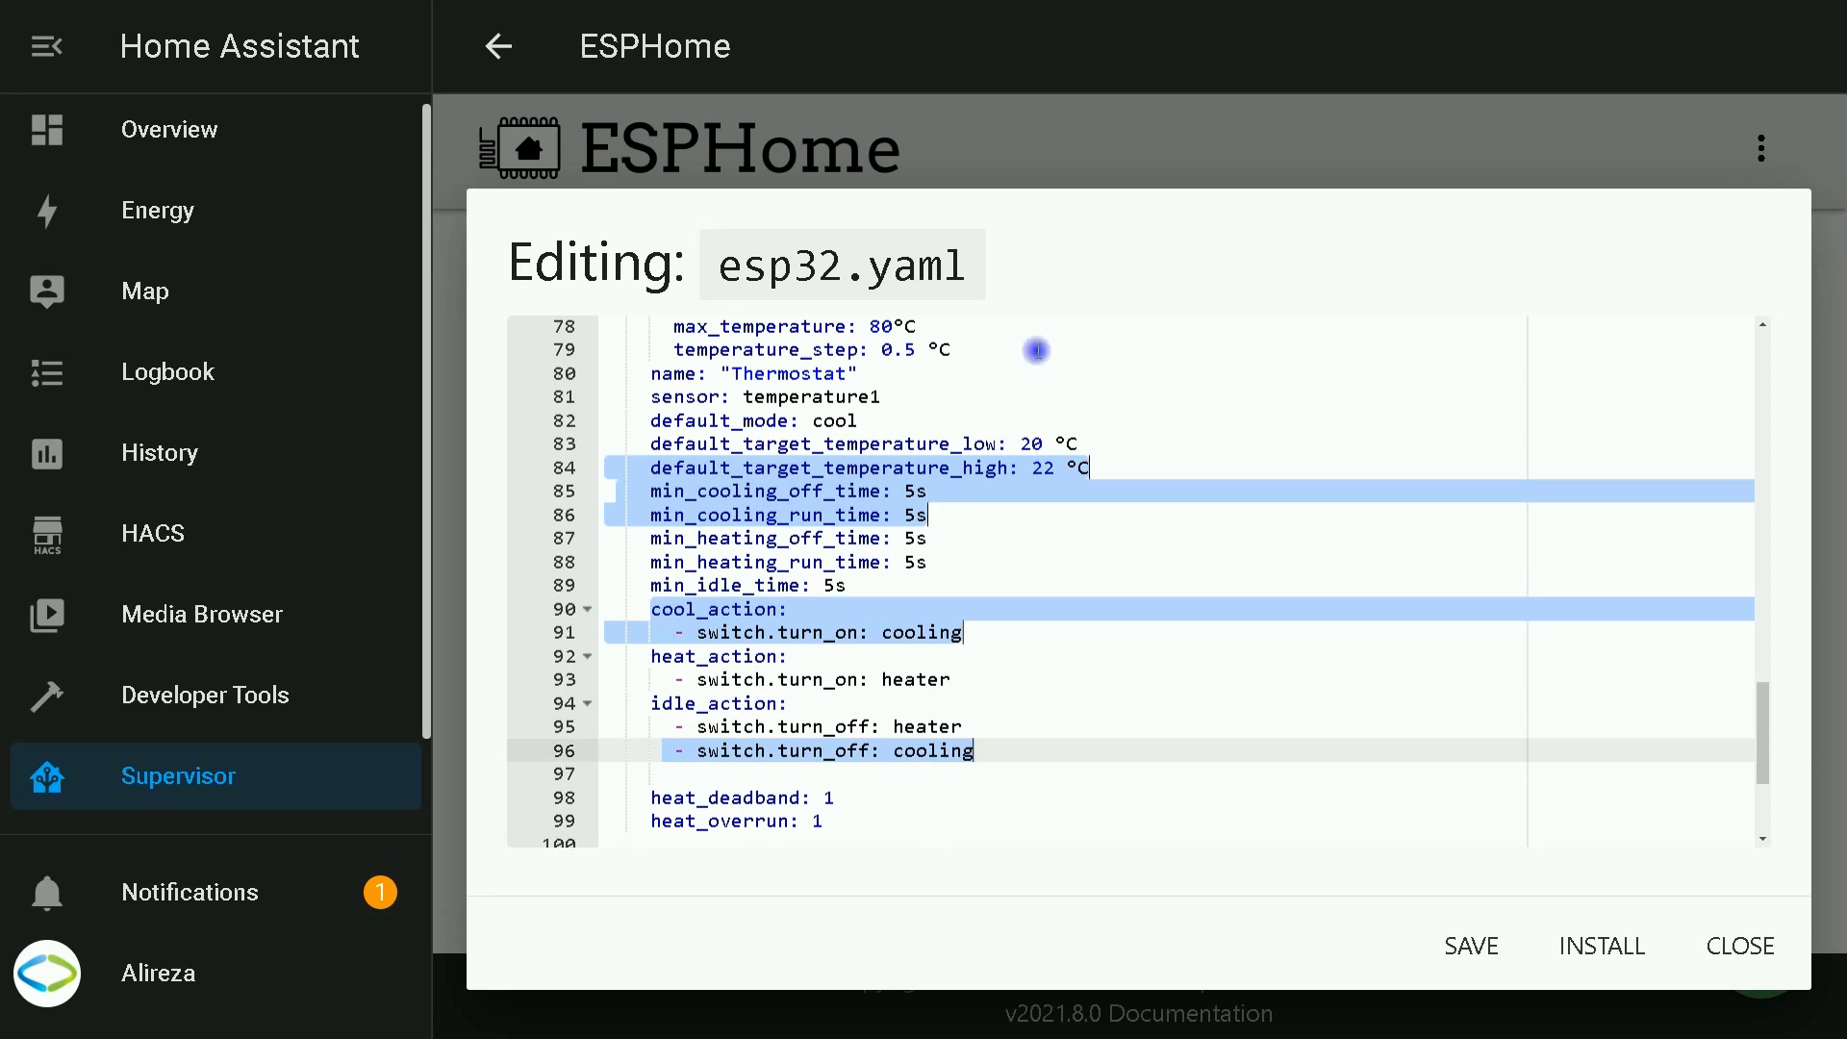
left_click(1036, 350)
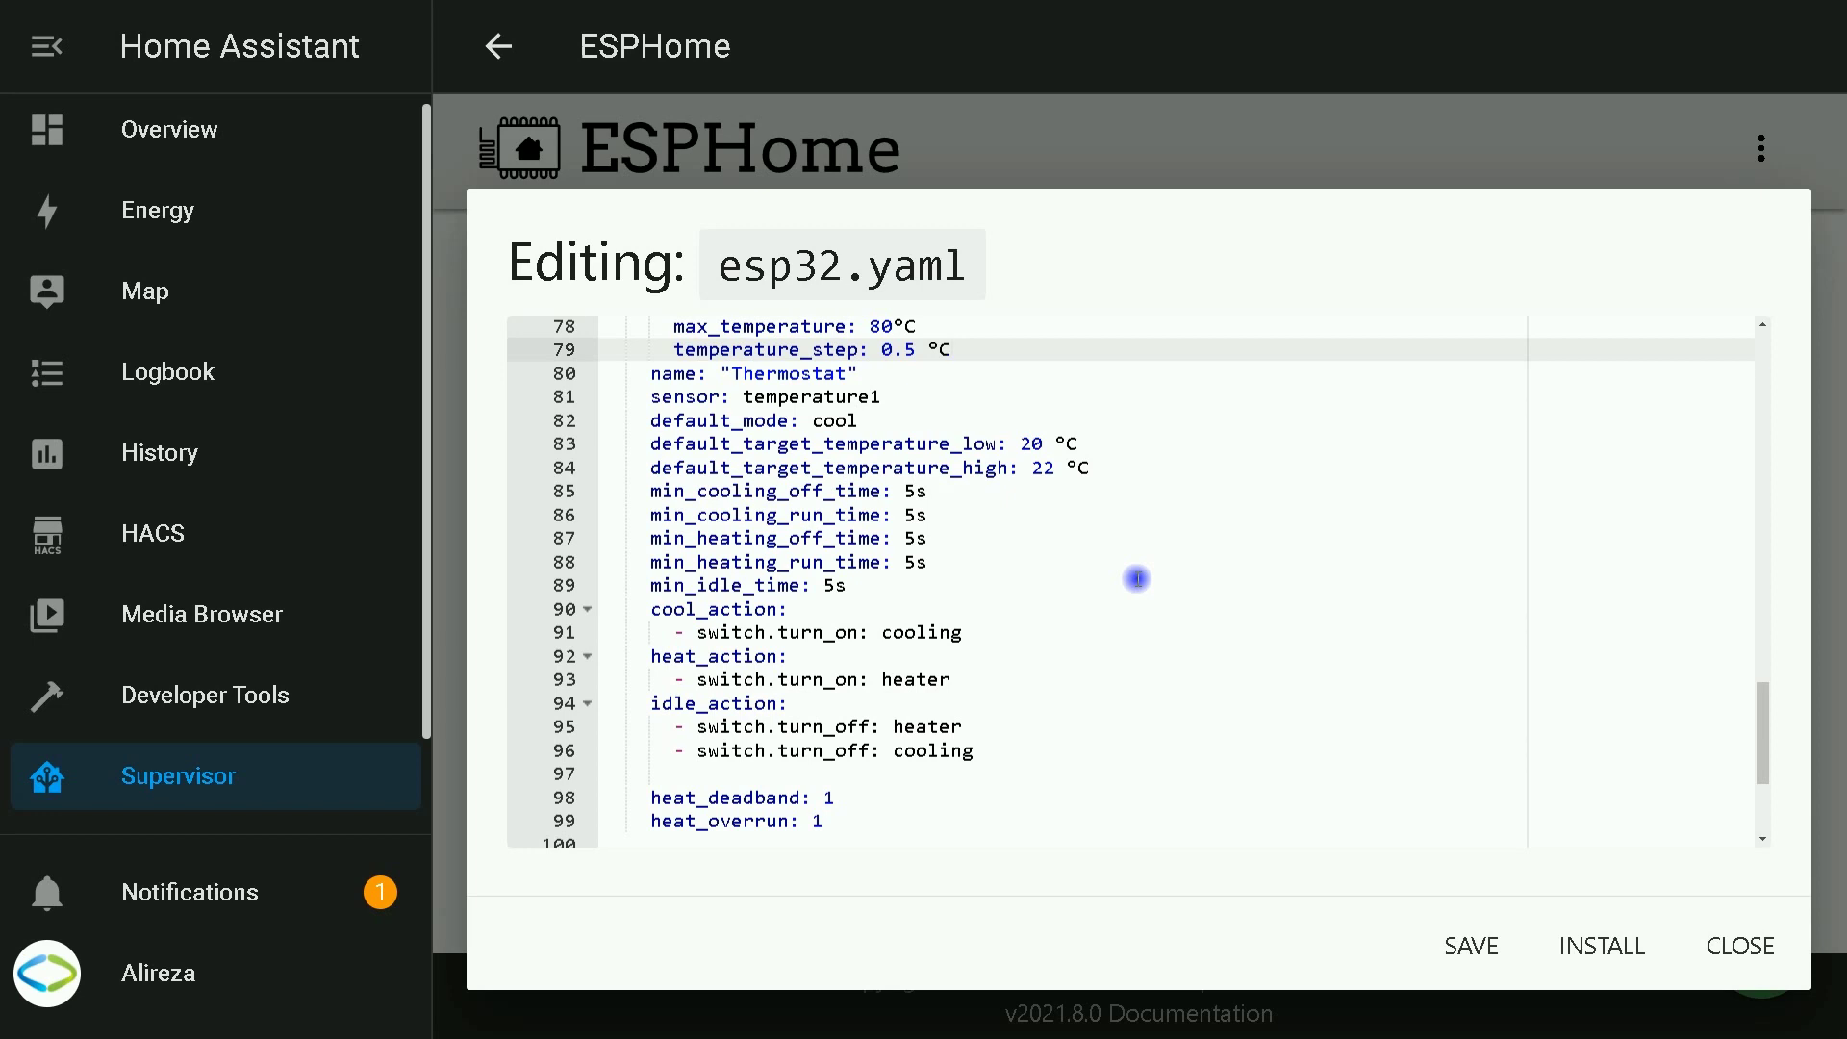
scroll(680, 478, "up", 3)
scroll(680, 478, "down", 2)
left_click_drag(630, 544, 1145, 541)
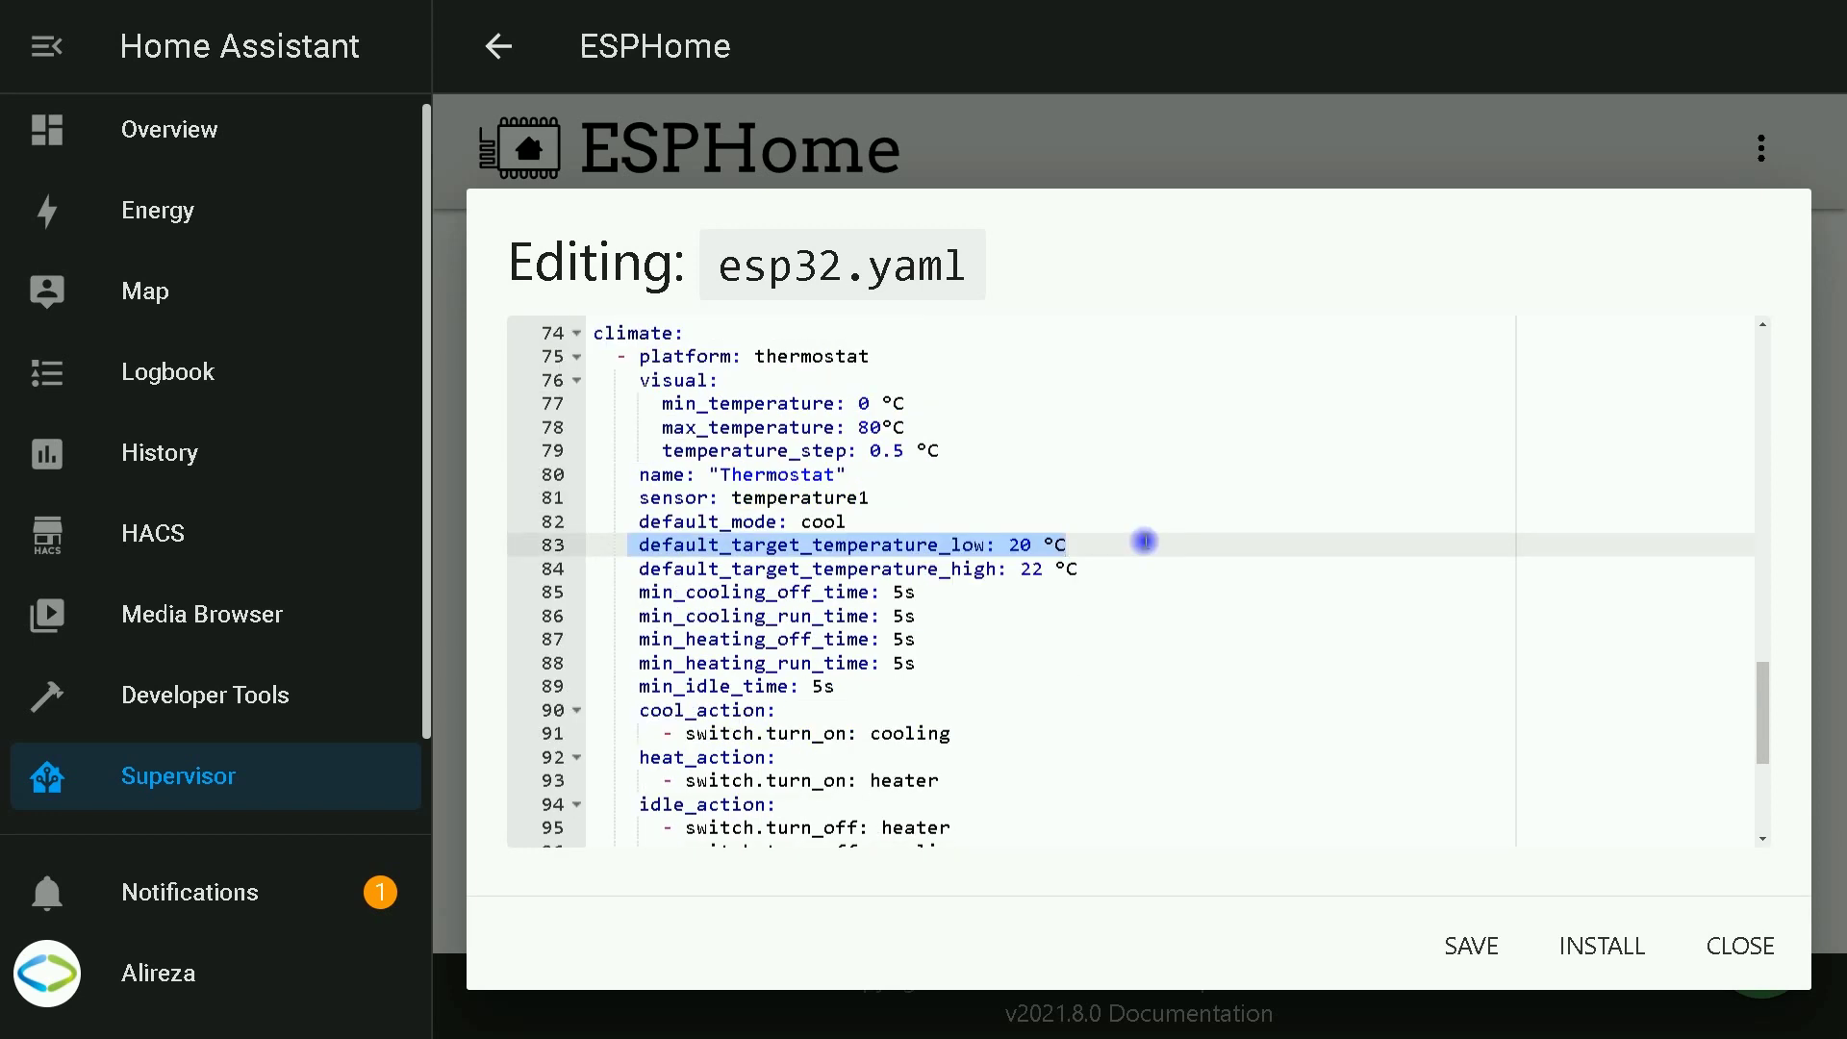
left_click_drag(635, 757, 1071, 792)
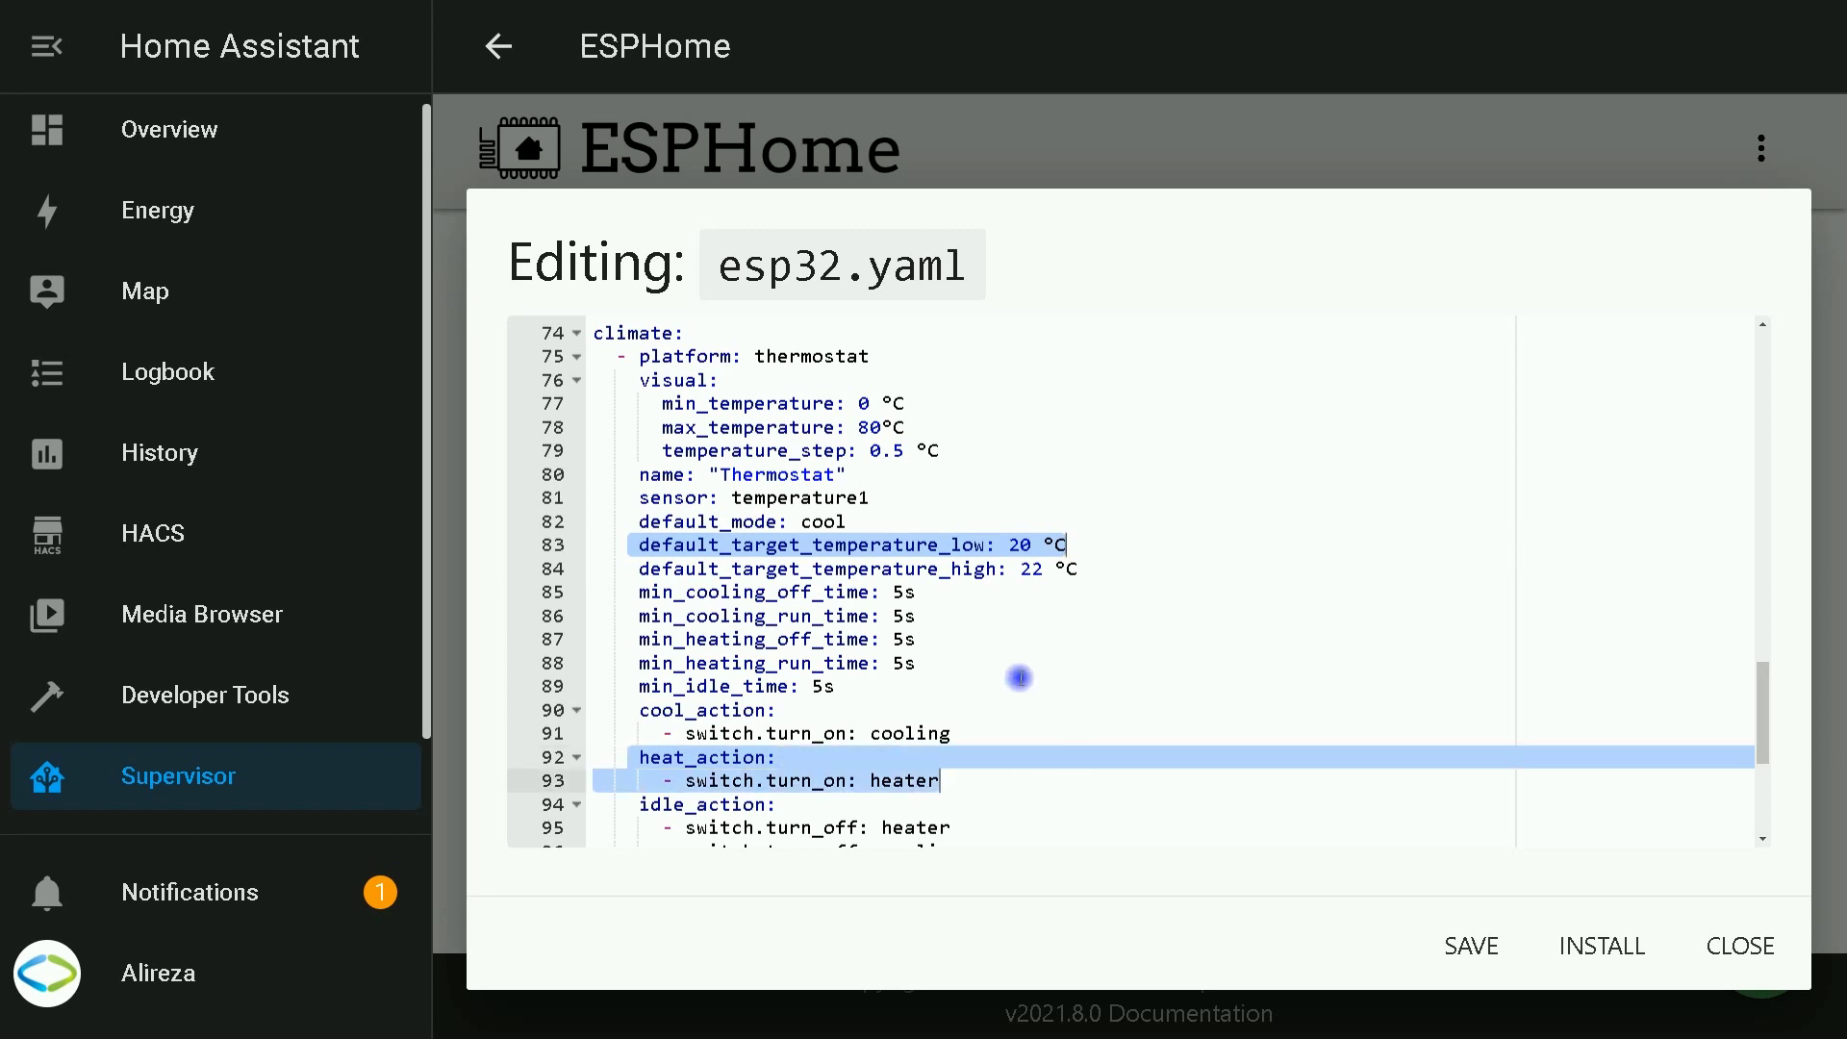
scroll(1014, 676, "down", 1)
left_click_drag(654, 726, 1044, 724)
left_click_drag(639, 798, 898, 813)
left_click(1065, 468)
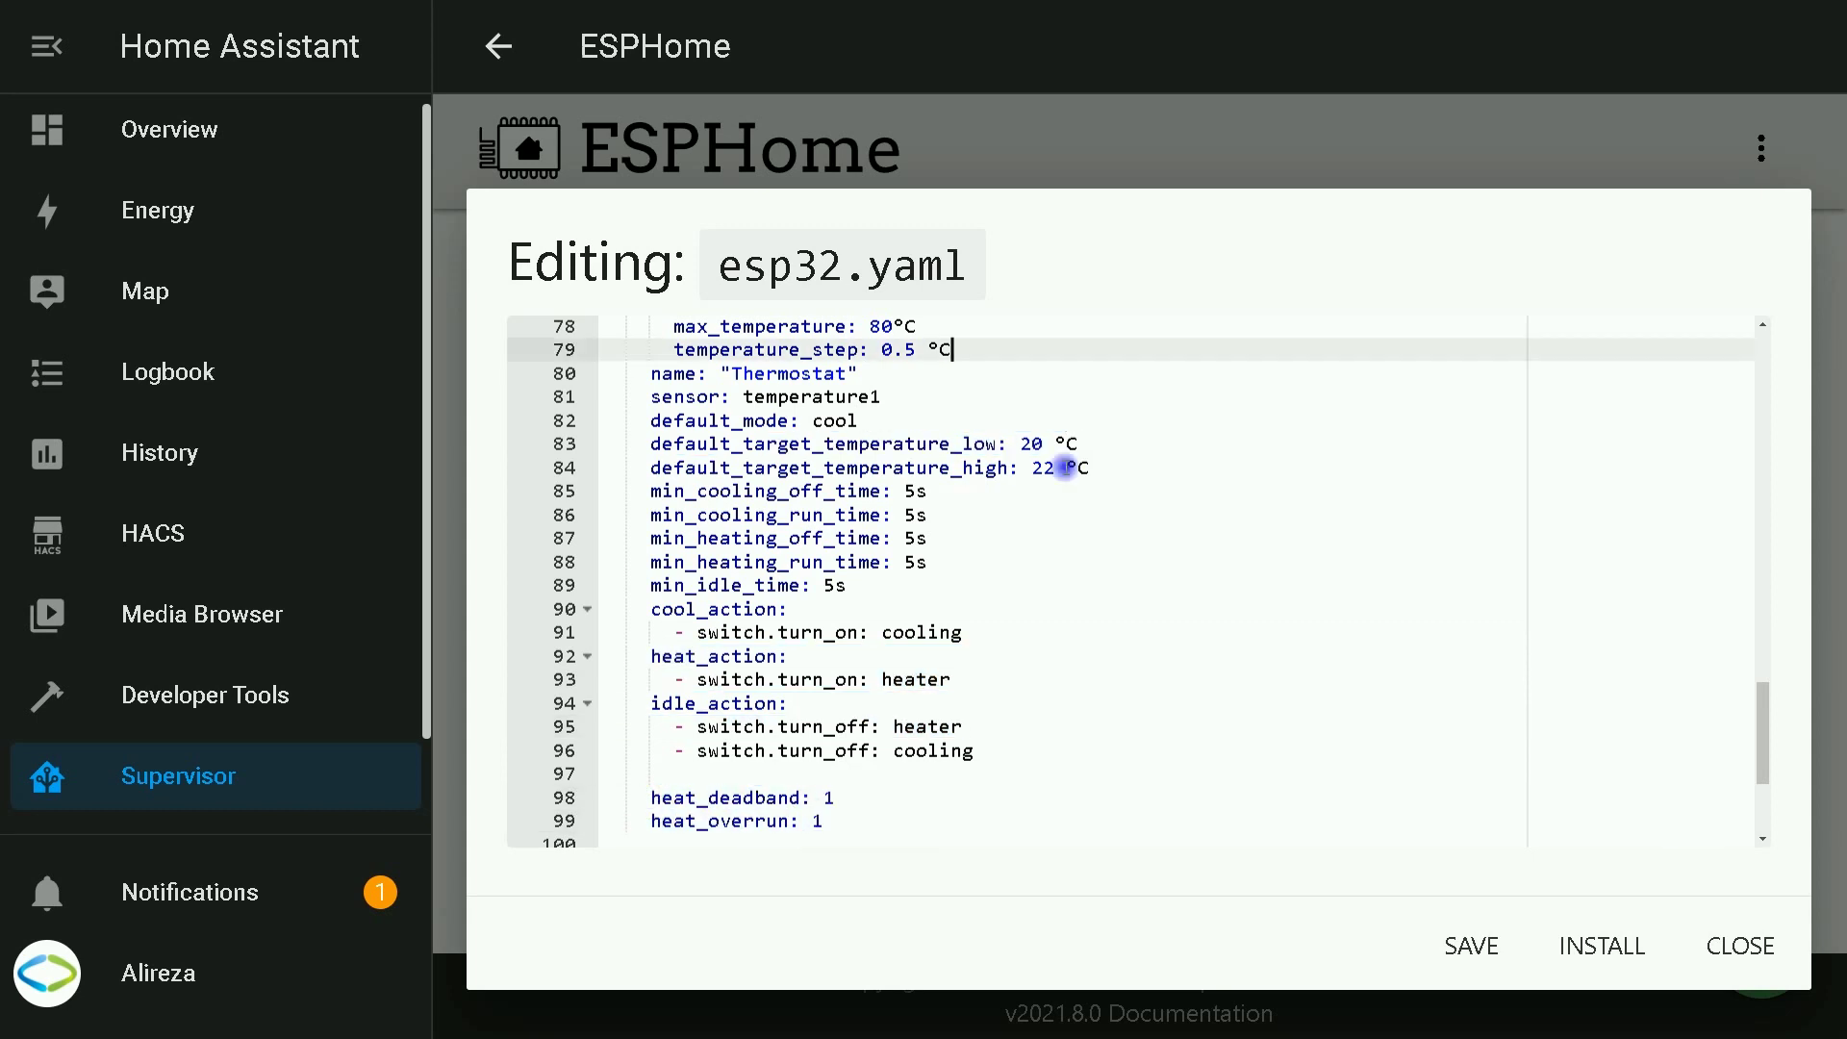
Step: Delete the cooling turn-off line from idle_action and the whole cool_action block
left_click(853, 836)
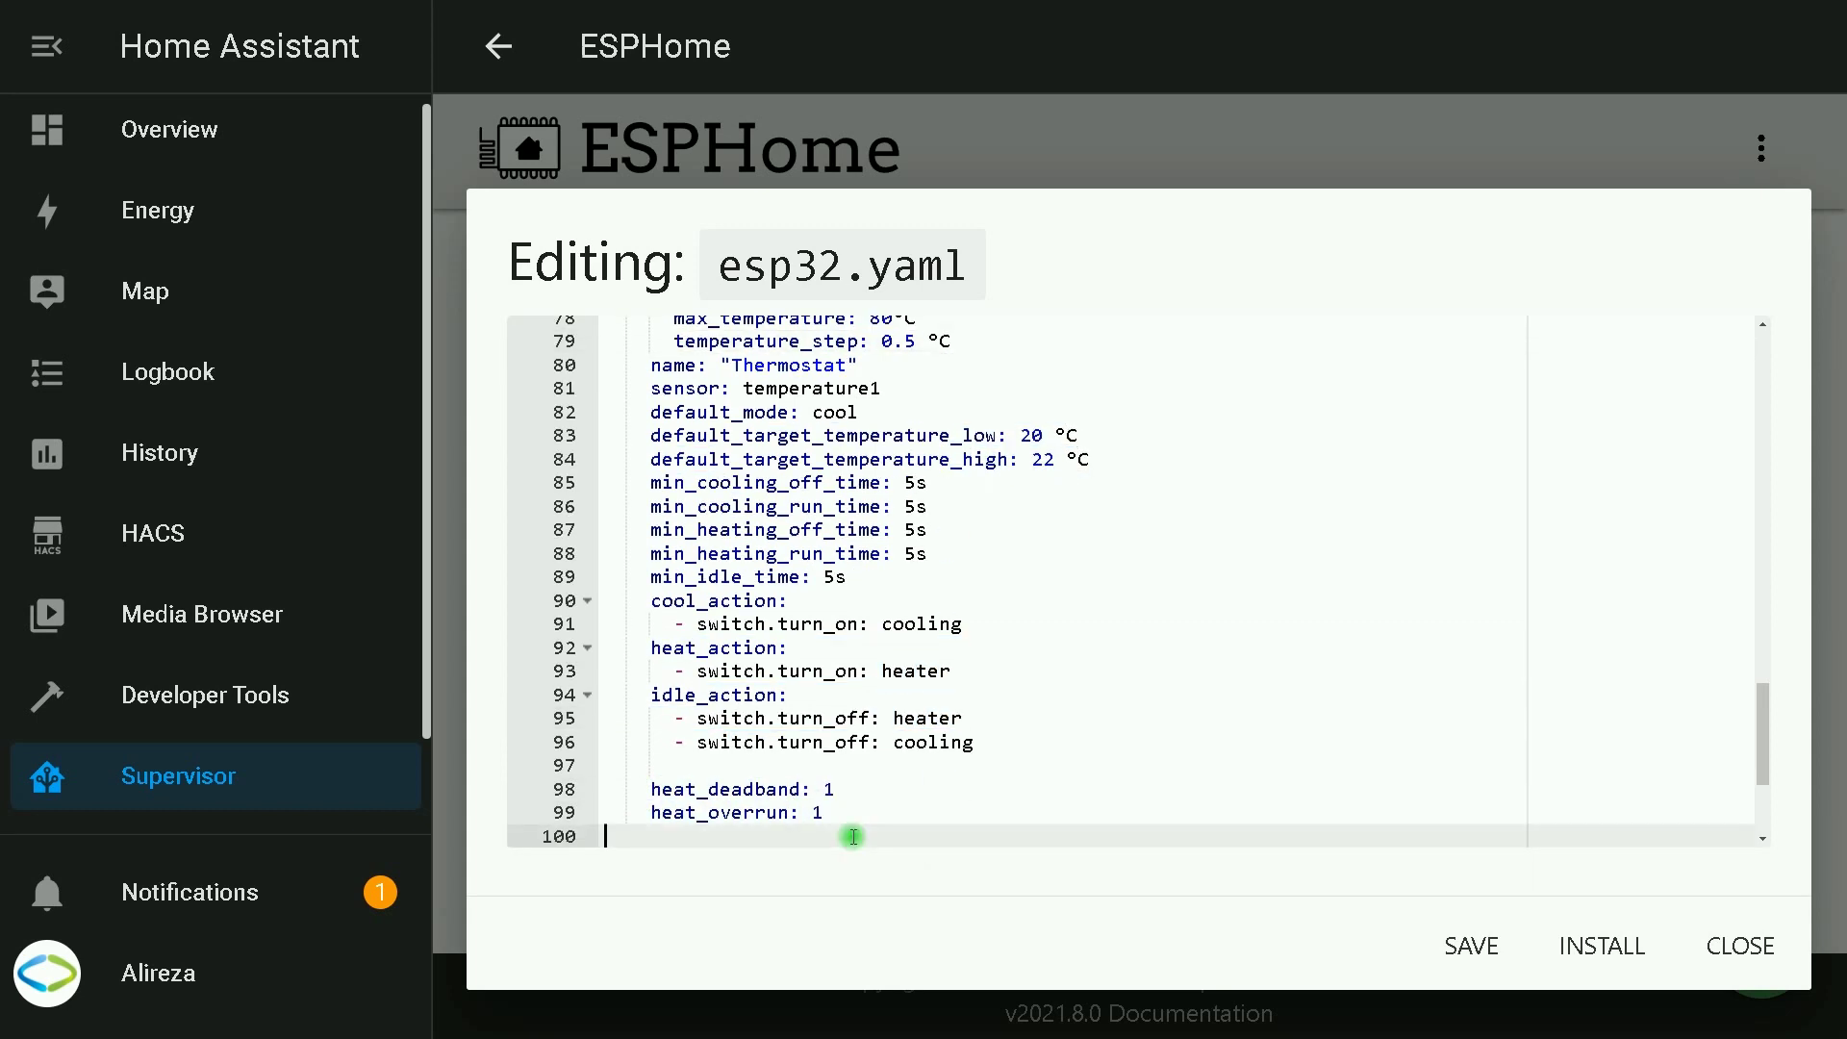
left_click_drag(994, 747, 651, 742)
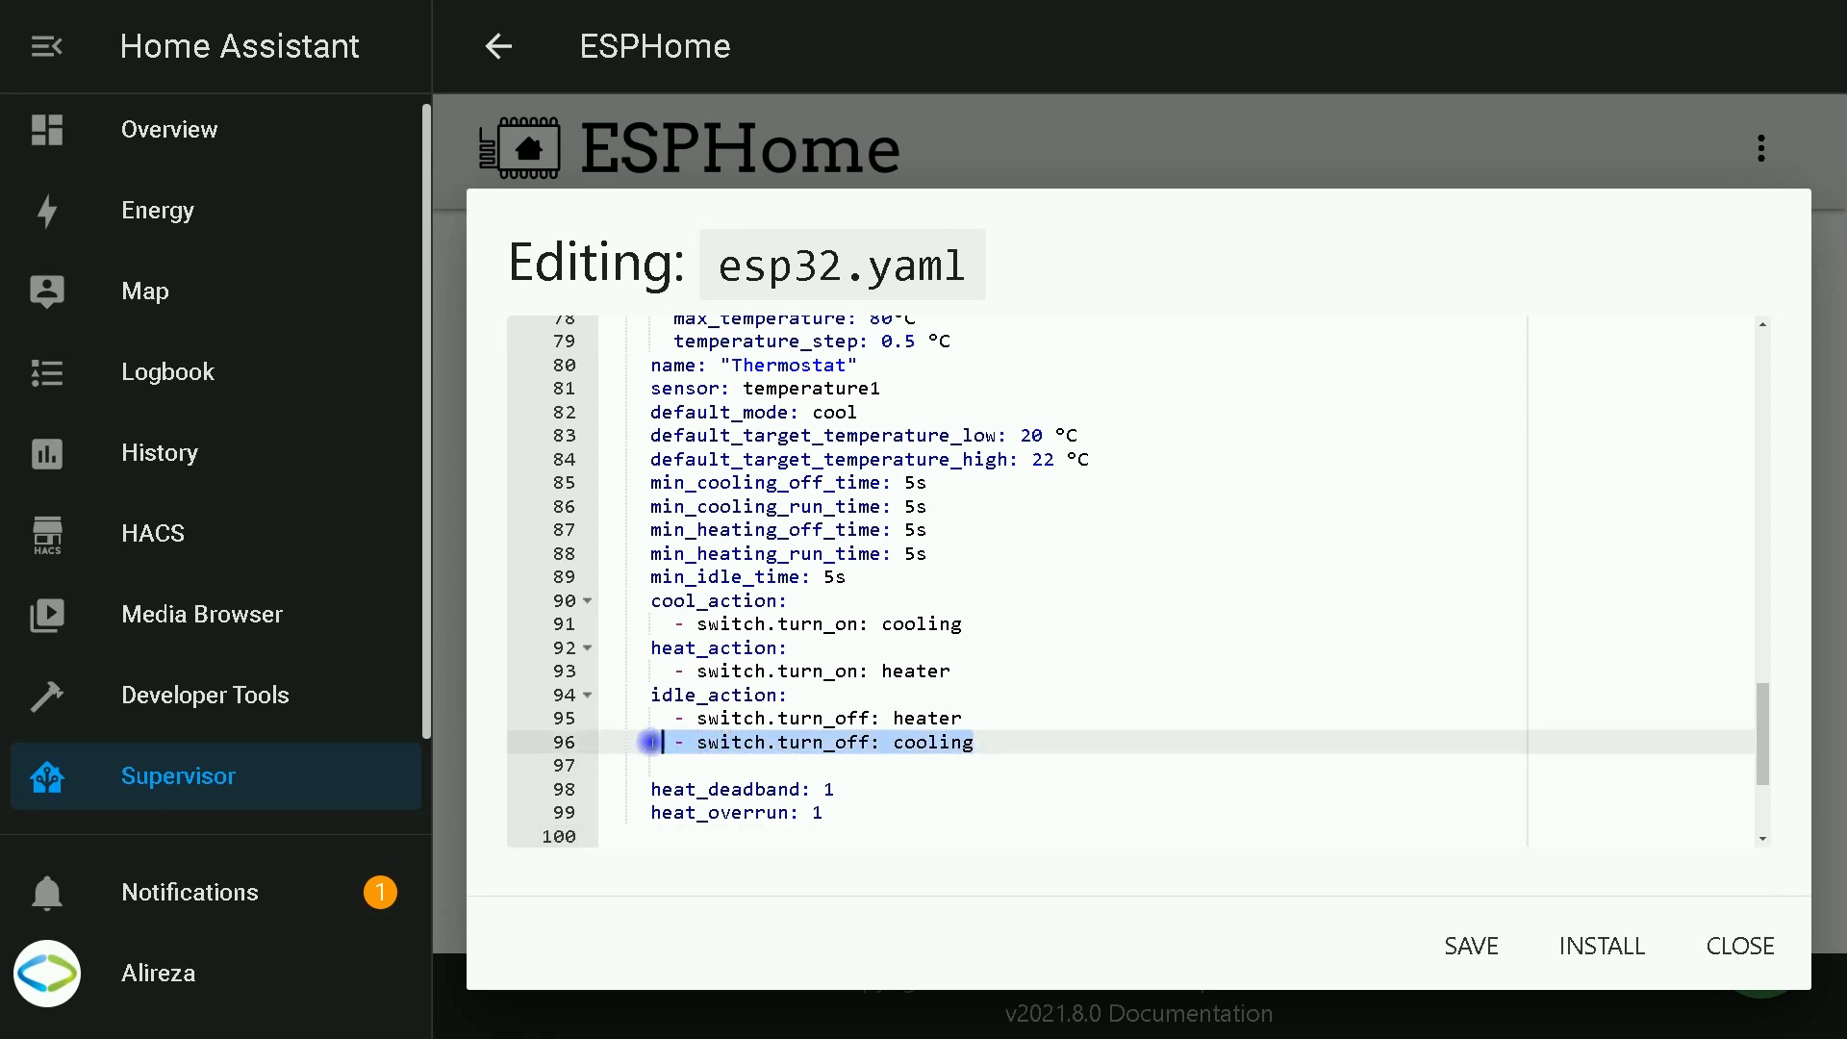
key("BackSpace")
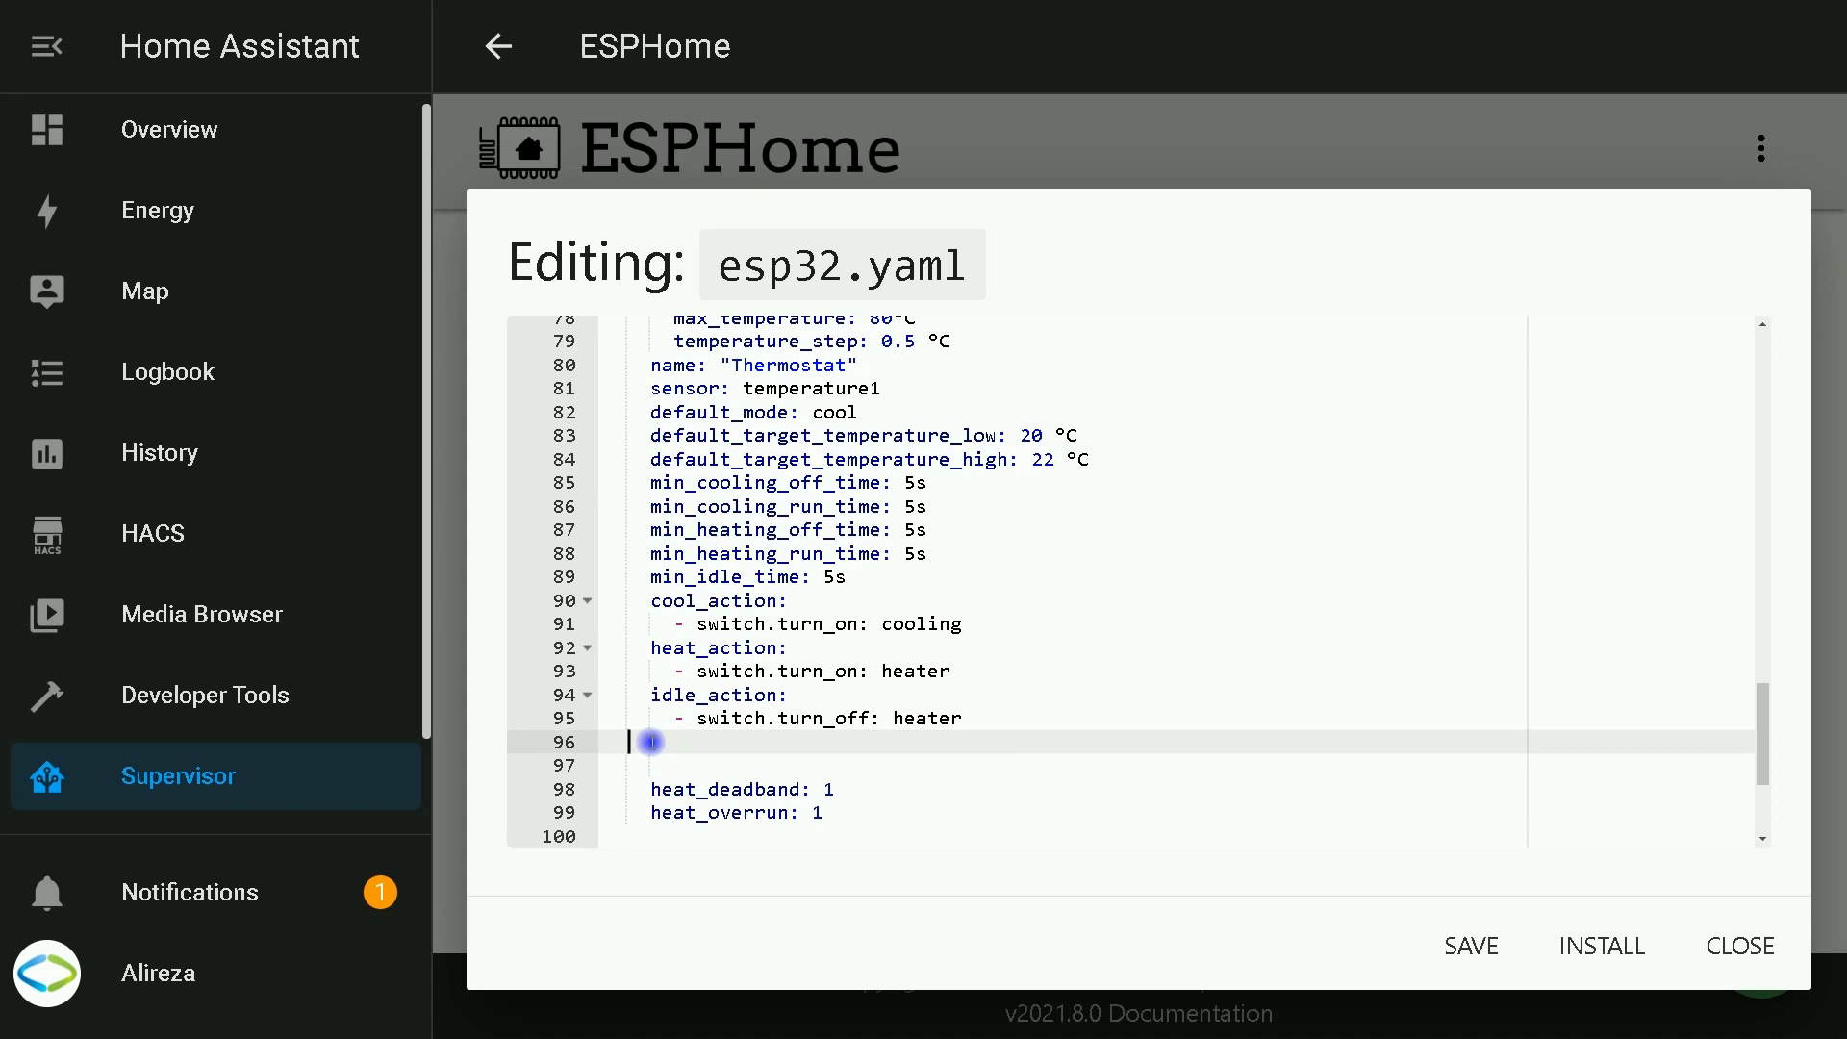
key("BackSpace")
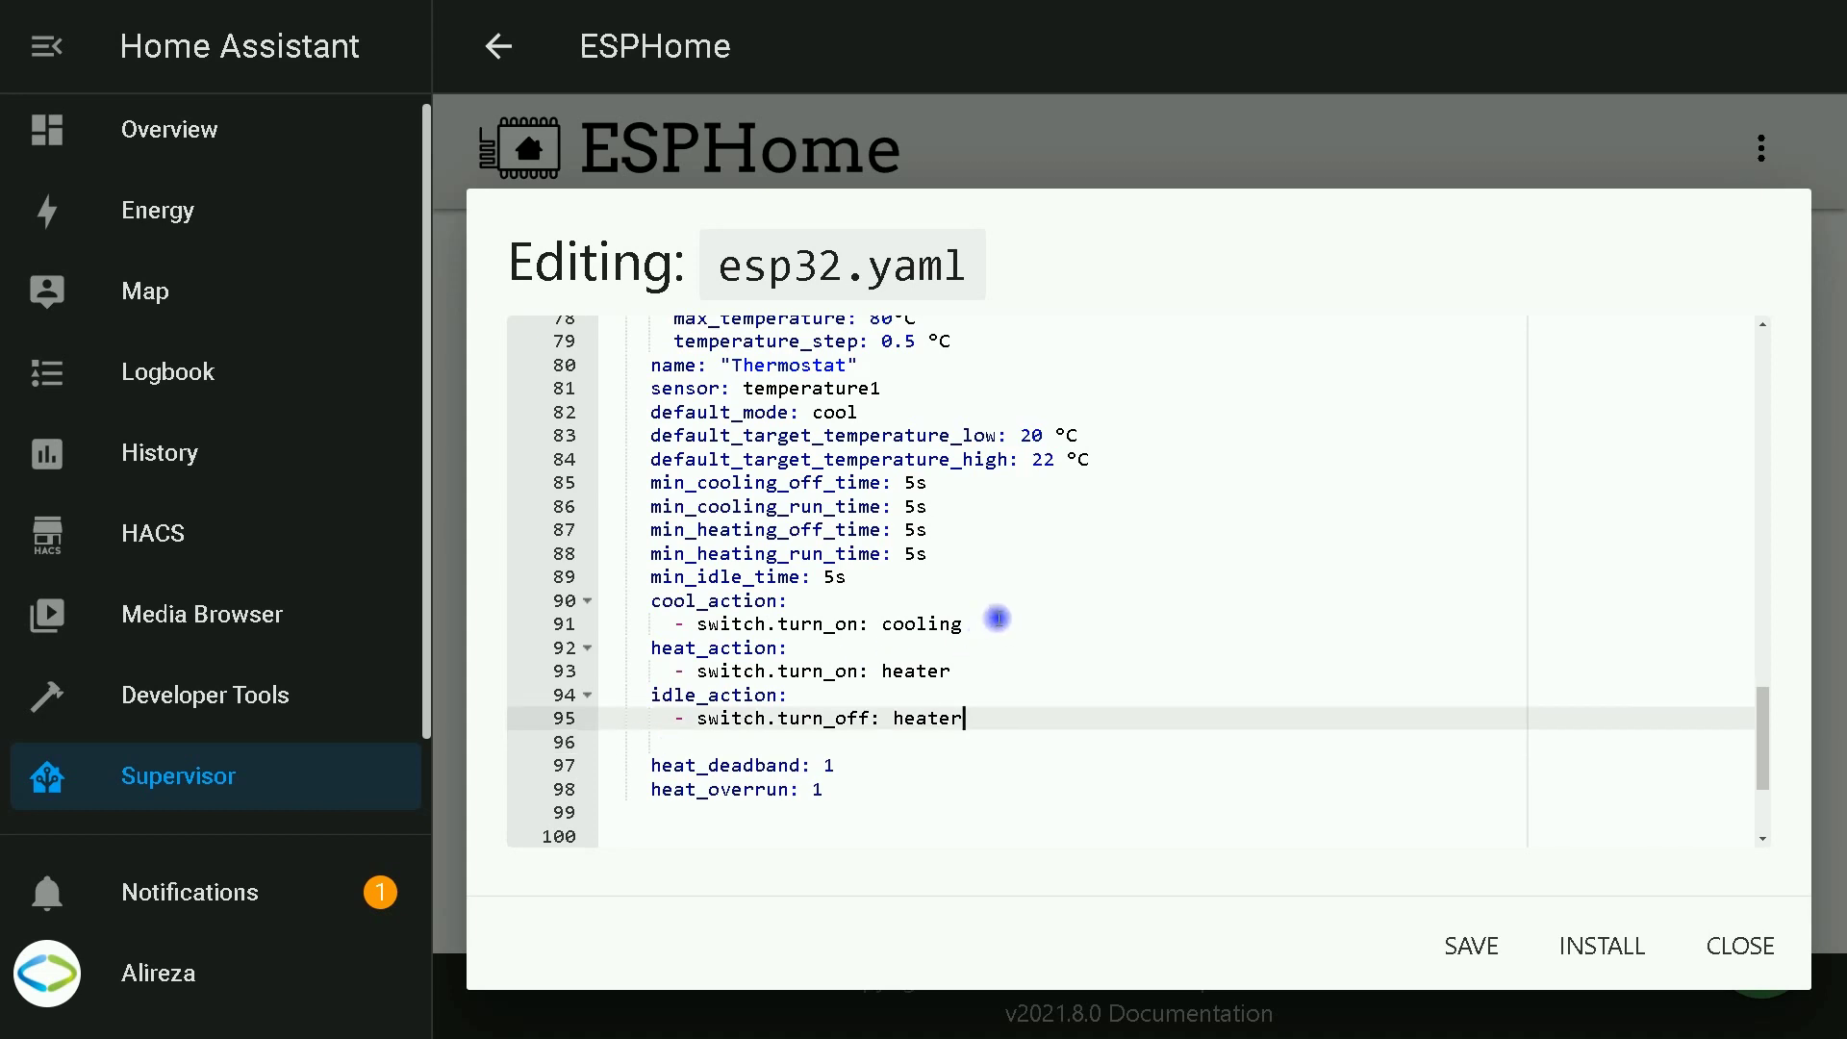
left_click_drag(997, 618, 568, 603)
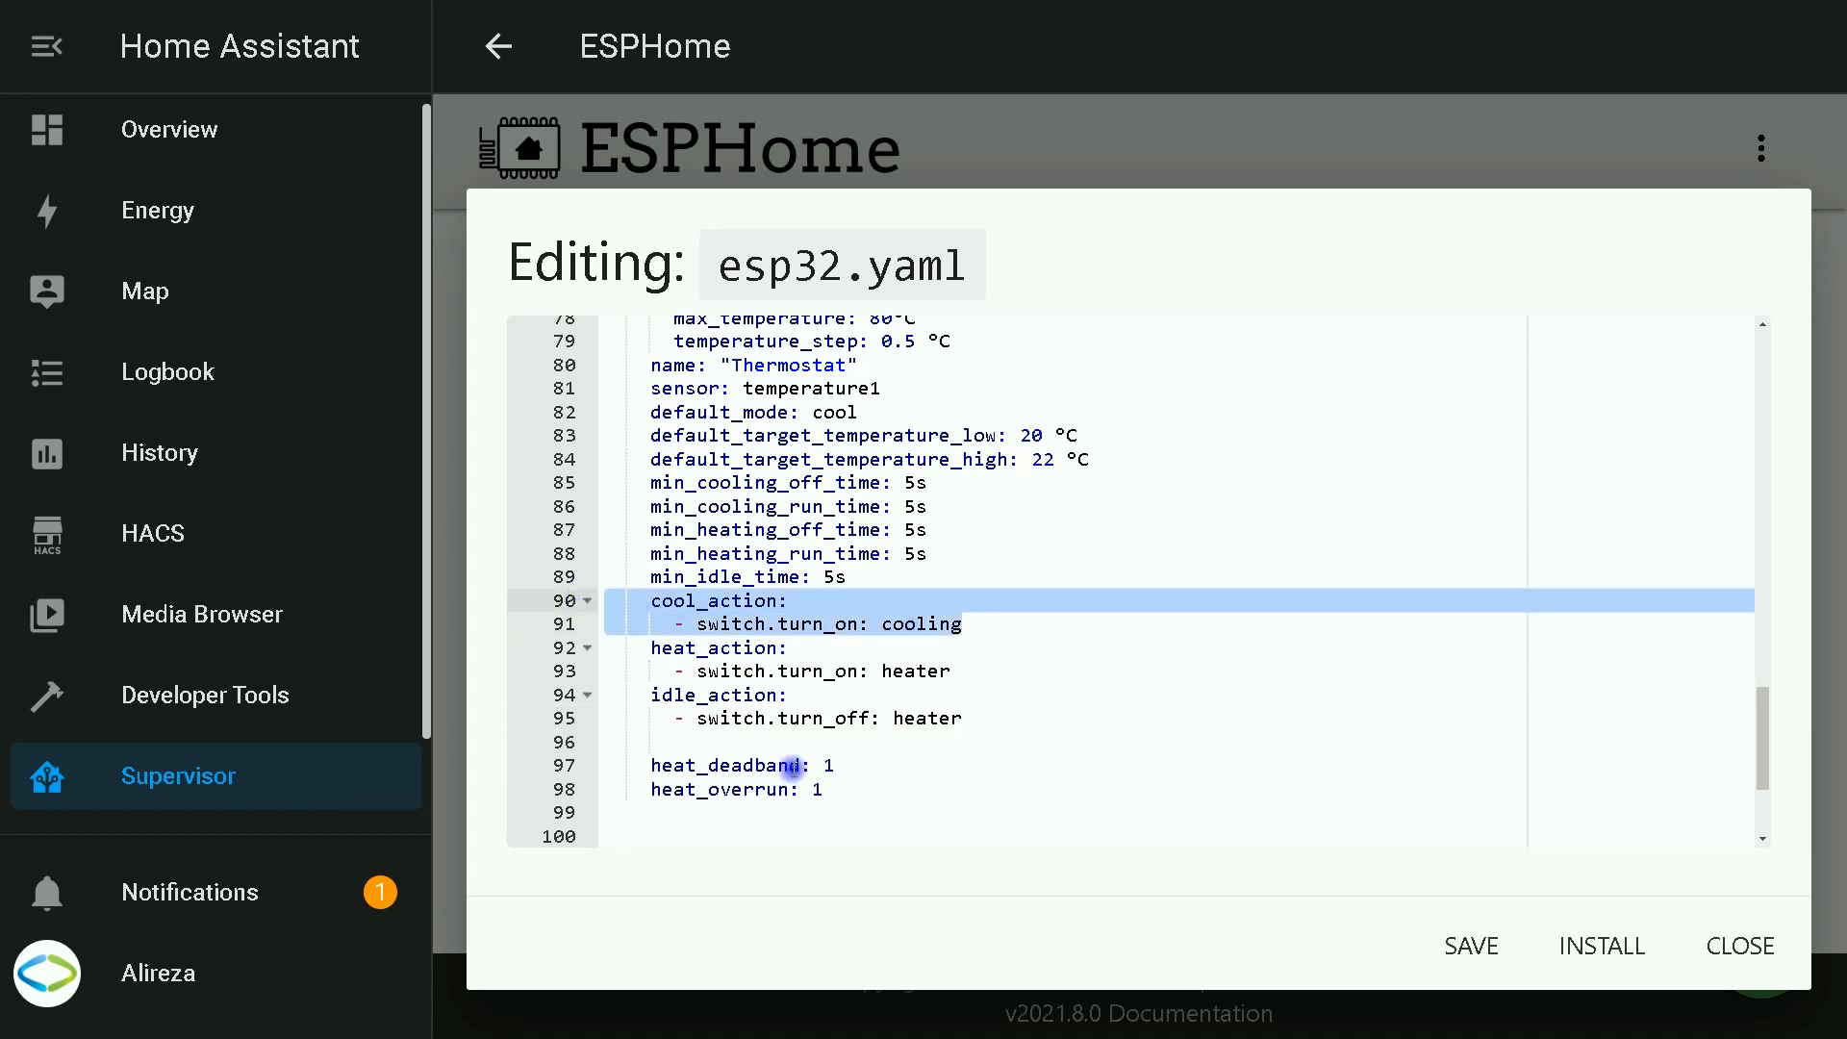
key("BackSpace")
Step: Remove the min_cooling timing lines and the default_target_temperature_high line
left_click_drag(930, 506, 536, 482)
key("BackSpace")
key("BackSpace")
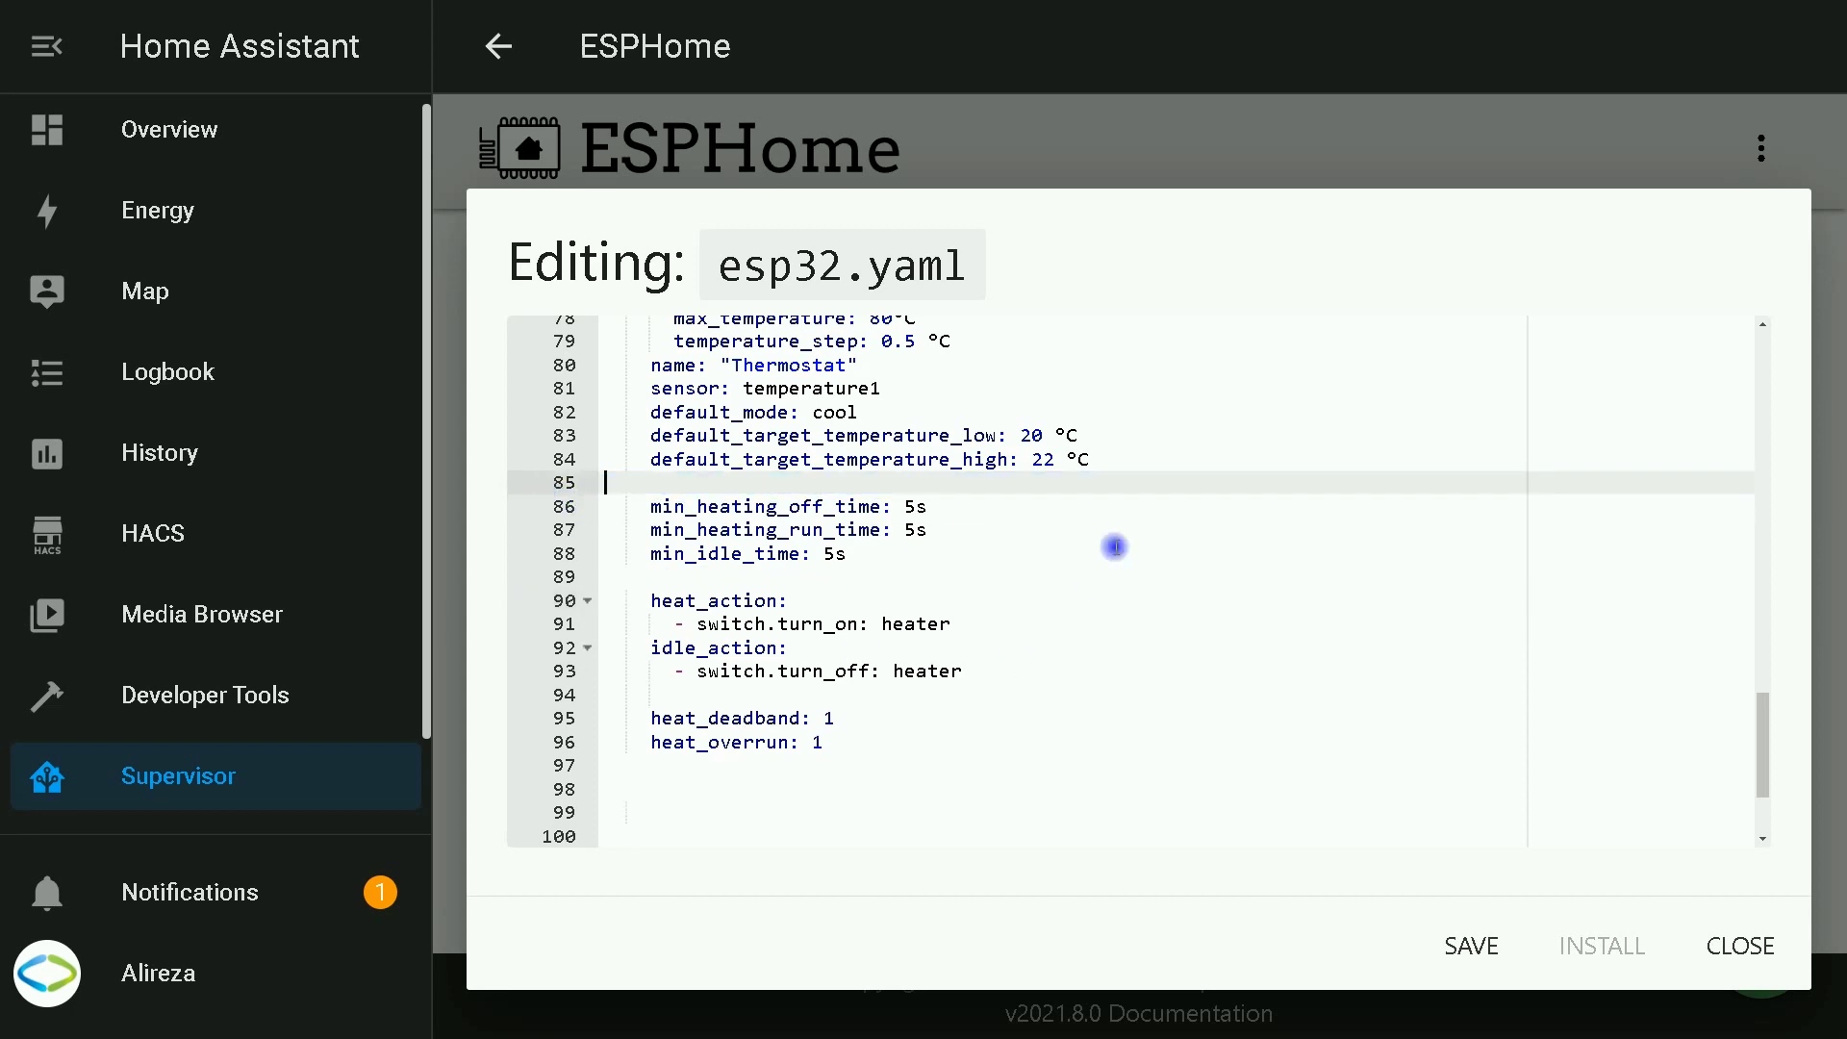
left_click_drag(1091, 460, 610, 458)
key("BackSpace")
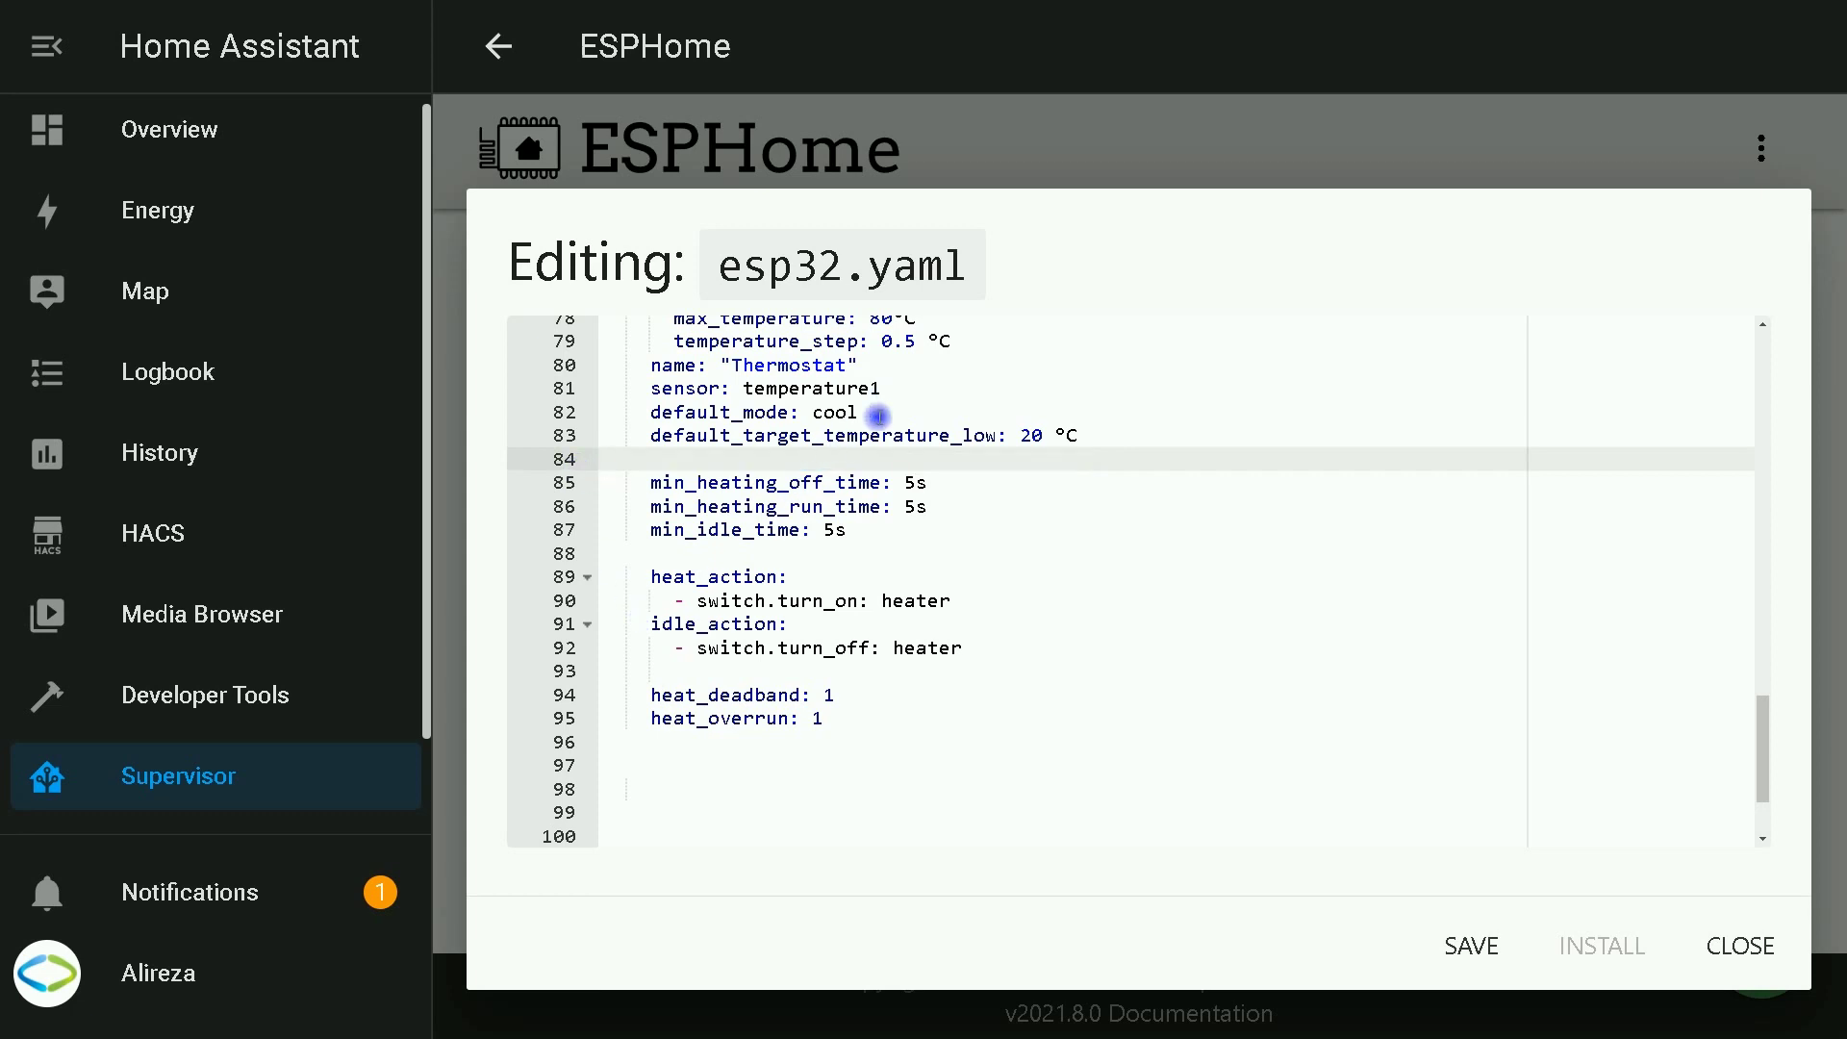
Step: Remove the default_mode line and leftover blank lines after the 20 °C low set-point
left_click(872, 413)
key("BackSpace")
key("BackSpace")
key("BackSpace")
key("BackSpace")
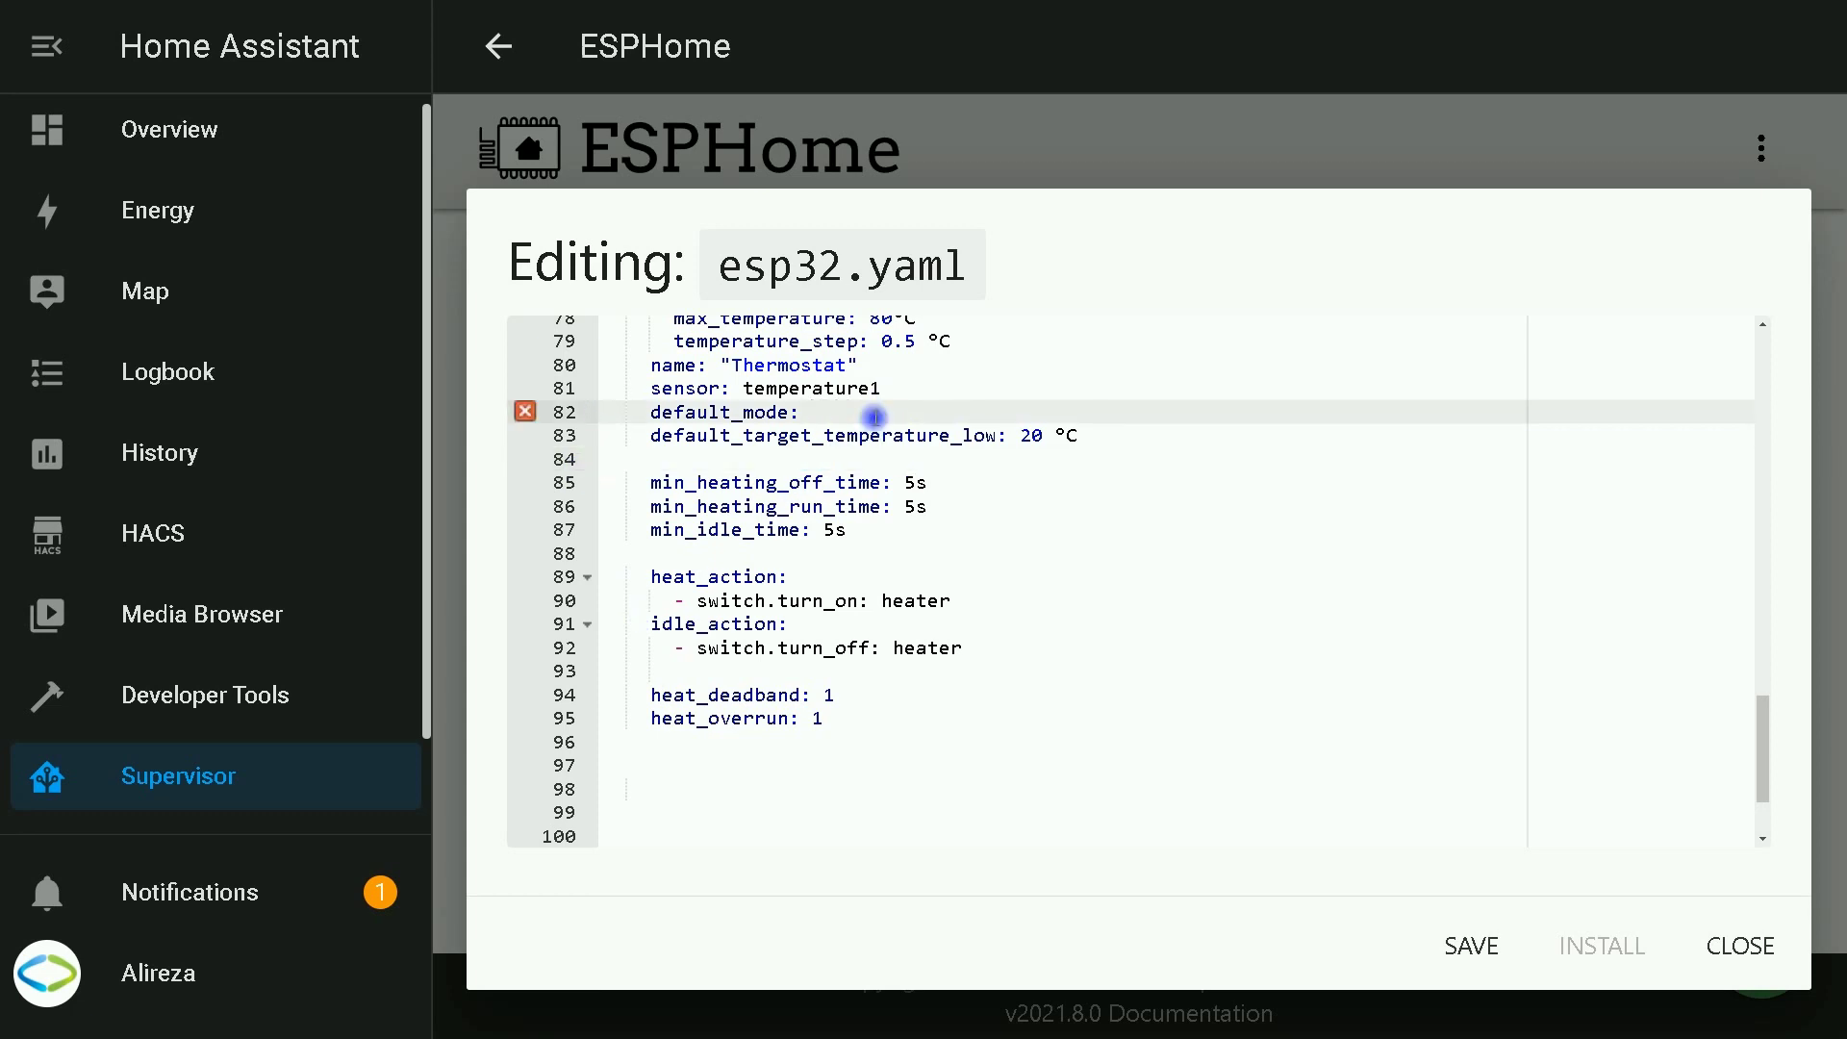
type("off")
left_click_drag(875, 417, 568, 414)
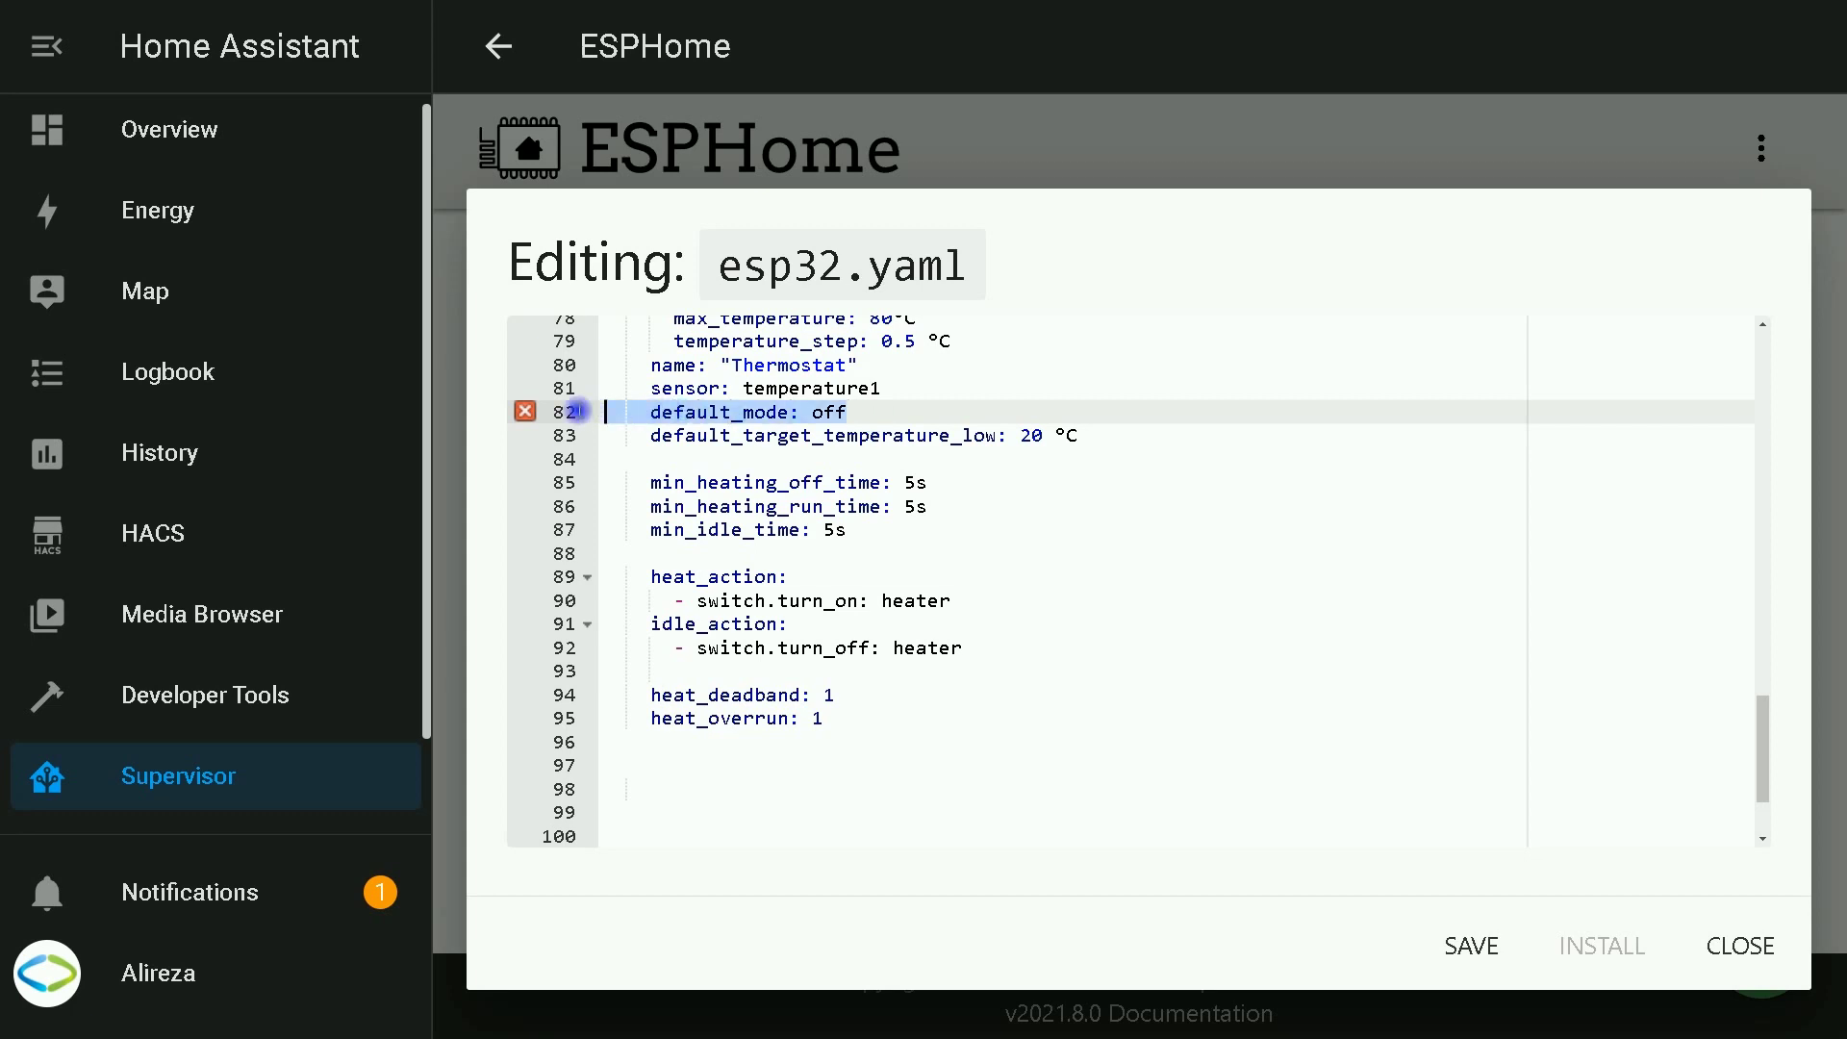
key("BackSpace")
key("Delete")
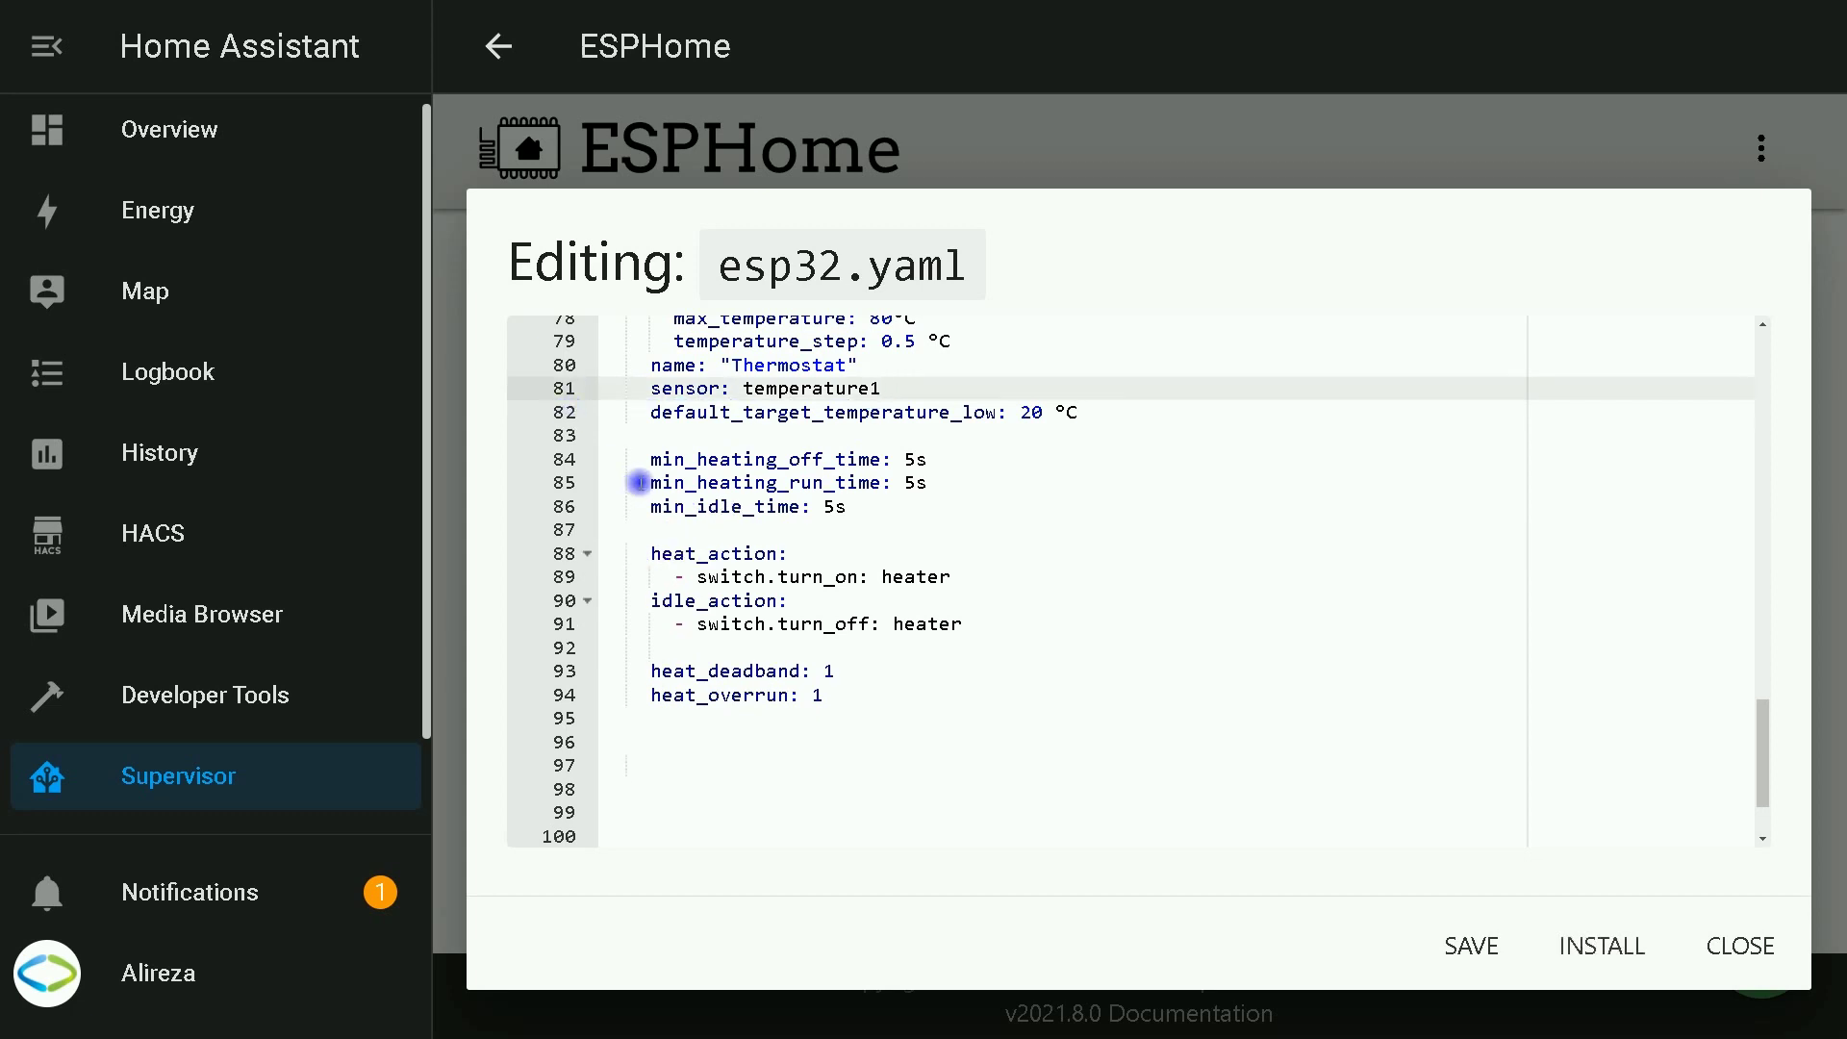
left_click(642, 435)
key("BackSpace")
scroll(1152, 719, "up", 1)
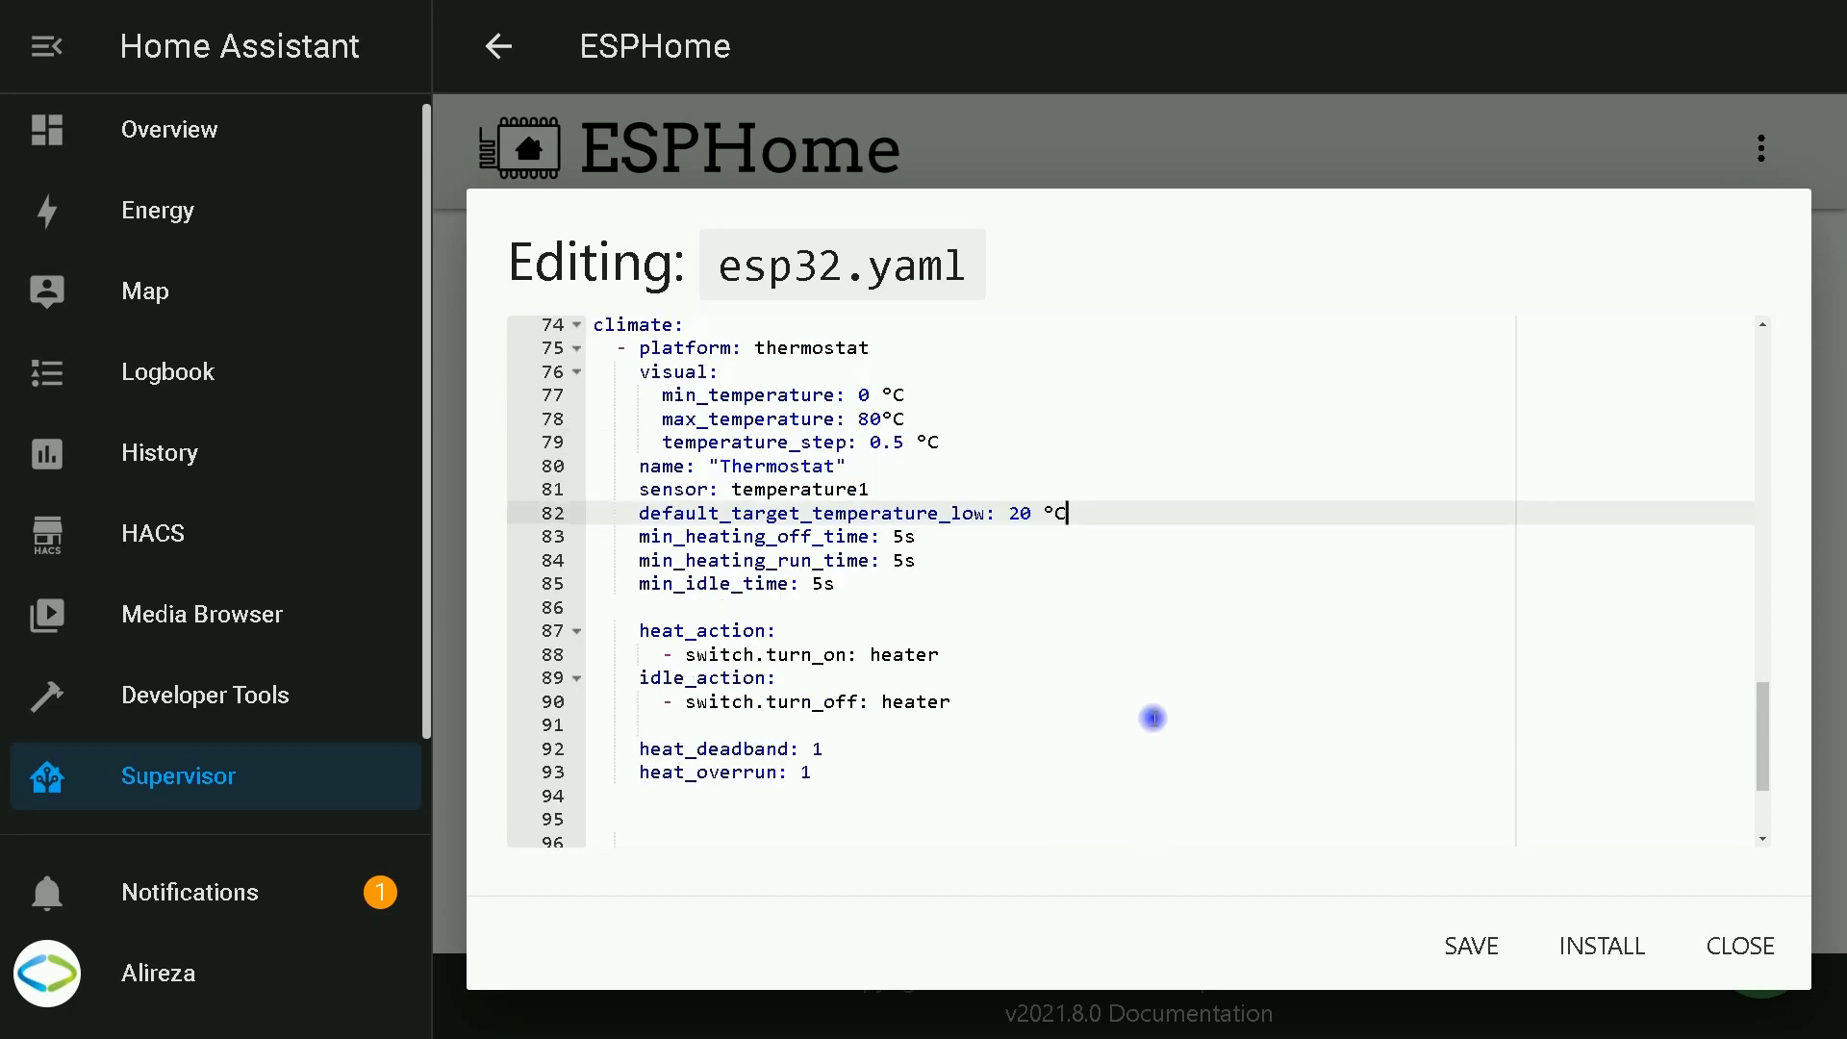
scroll(1153, 718, "up", 2)
scroll(1153, 719, "down", 1)
scroll(1153, 719, "down", 1)
Step: Install the edited esp32.yaml wirelessly, then close the install log once it finishes
left_click(1626, 951)
left_click(850, 348)
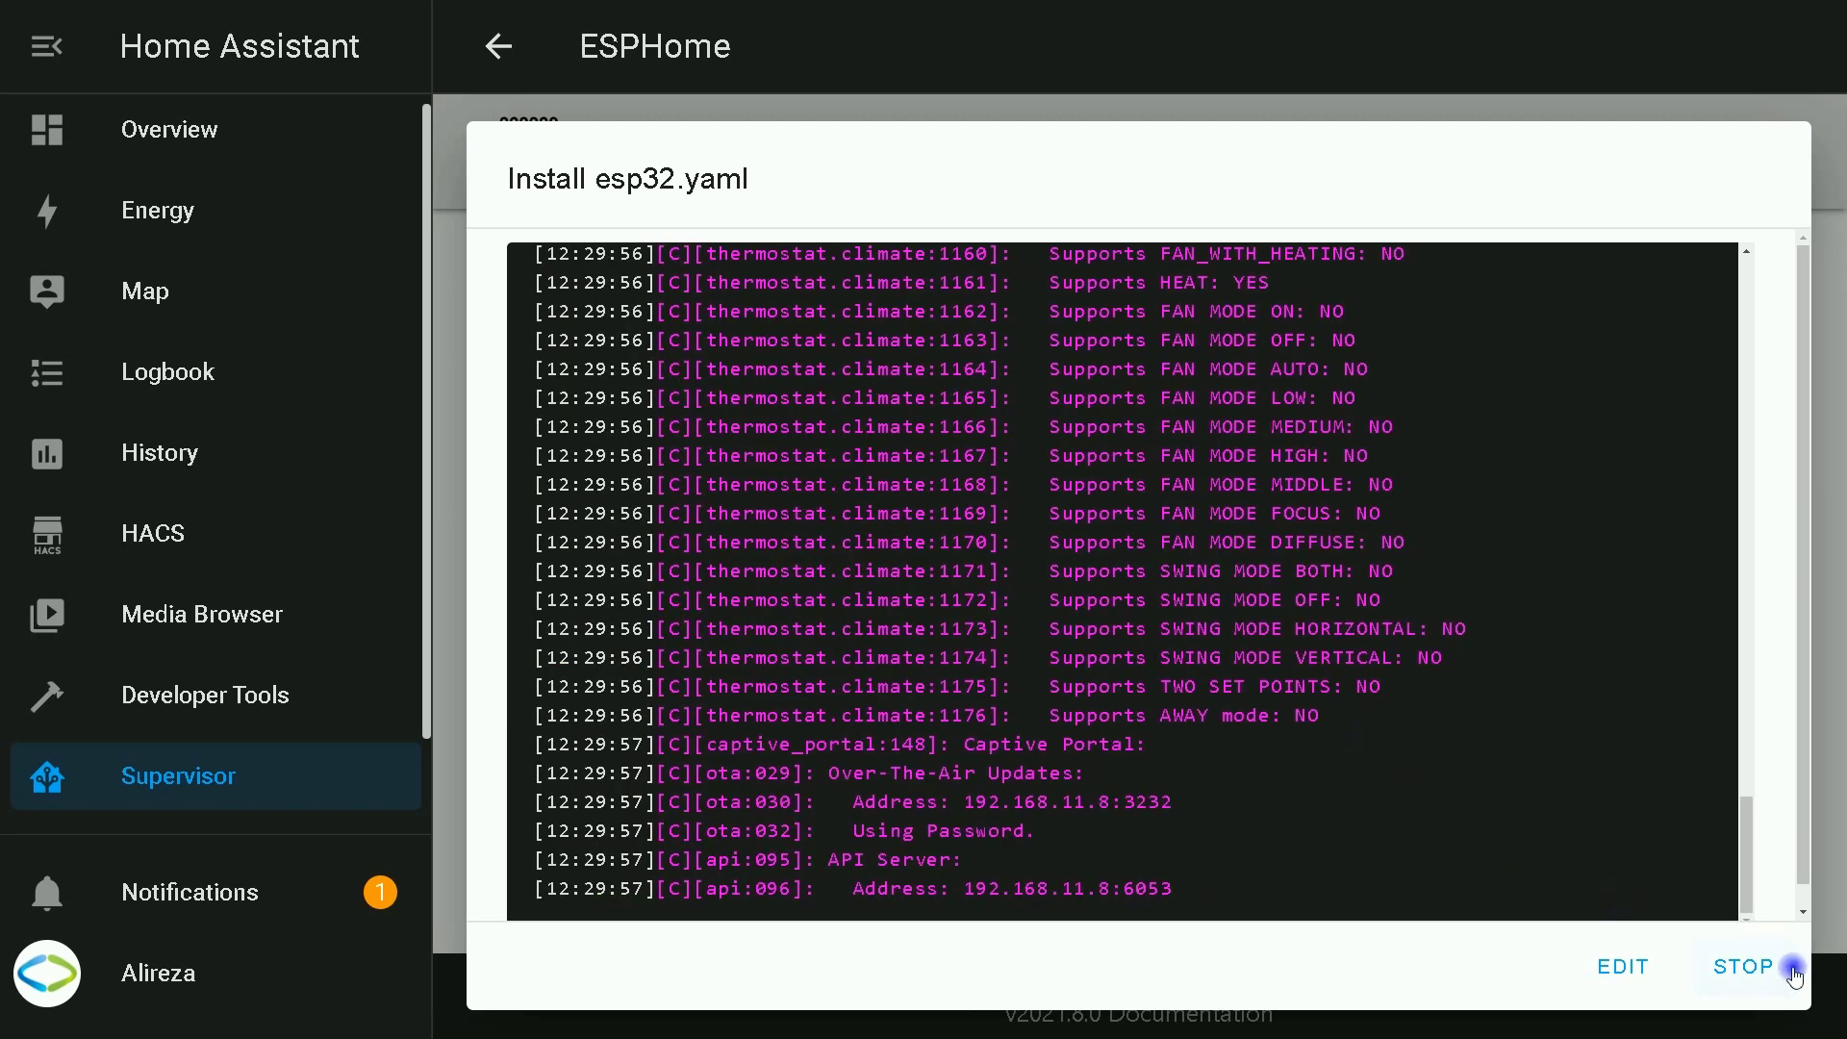
left_click(1744, 967)
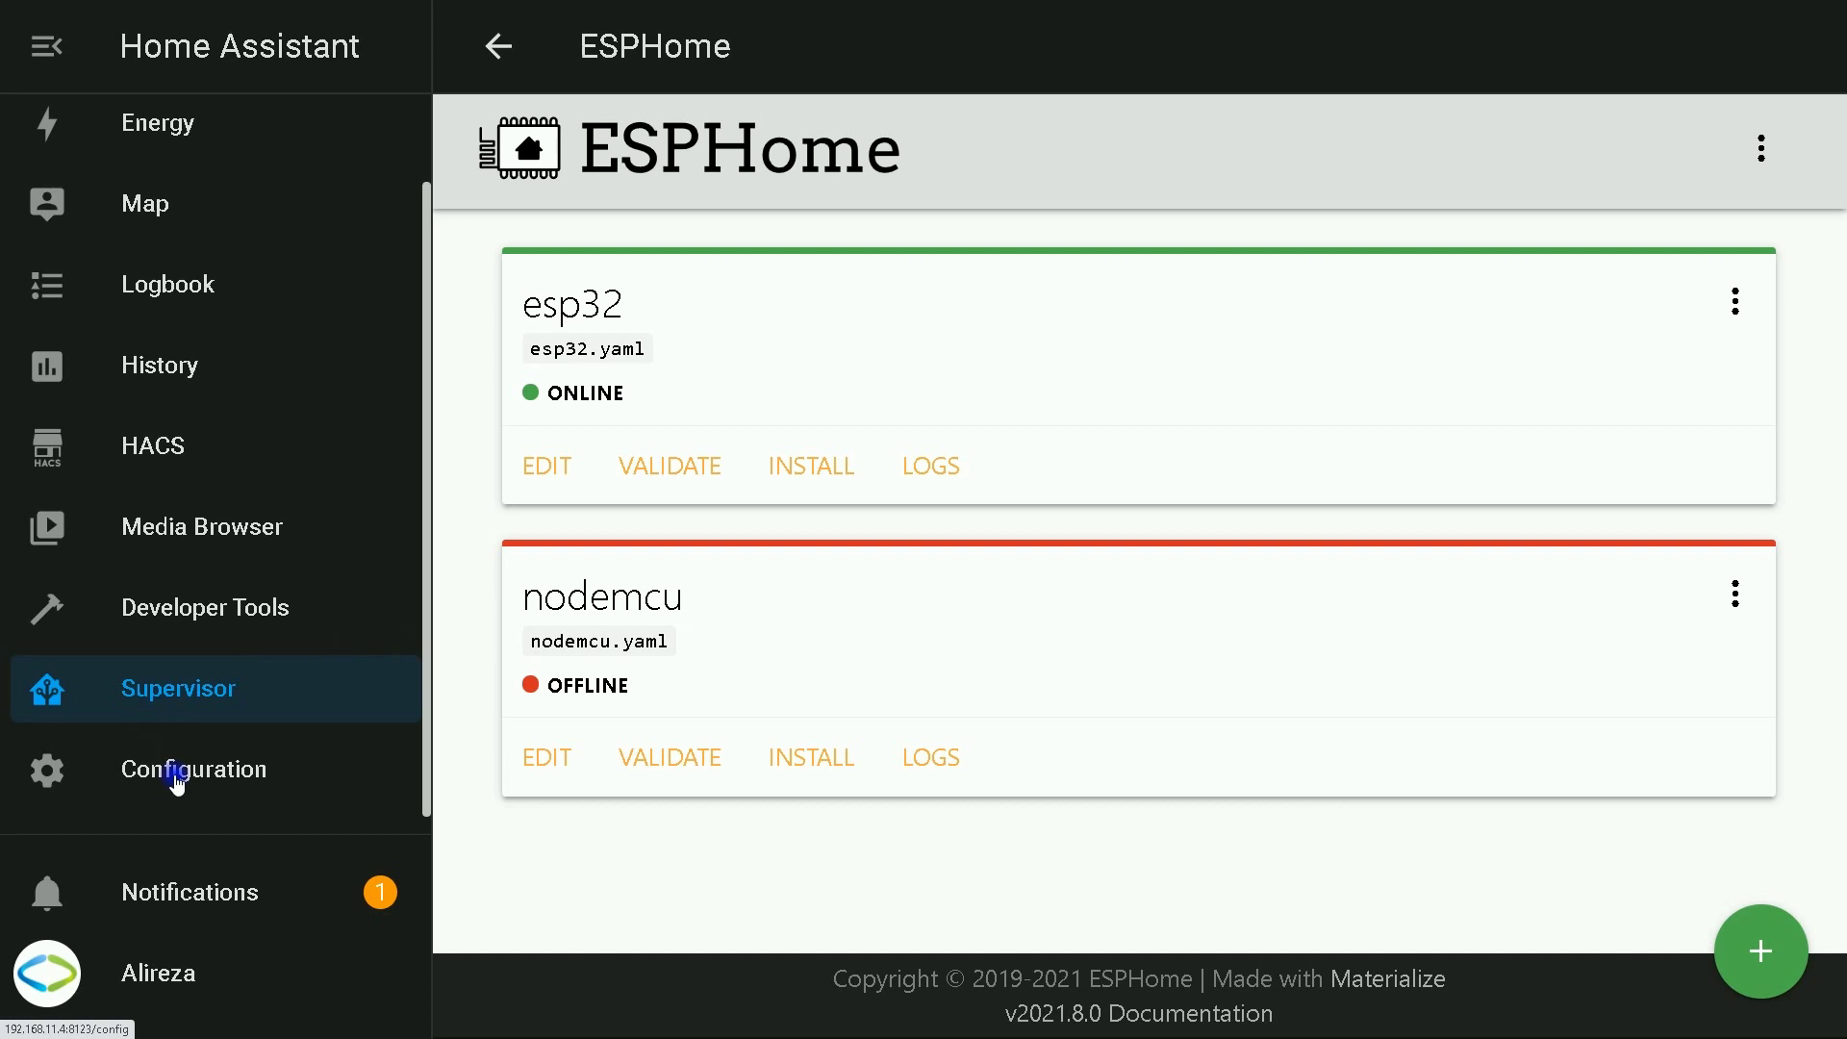
Step: Delete the esp32 entry from the ESPHome integration
left_click(177, 779)
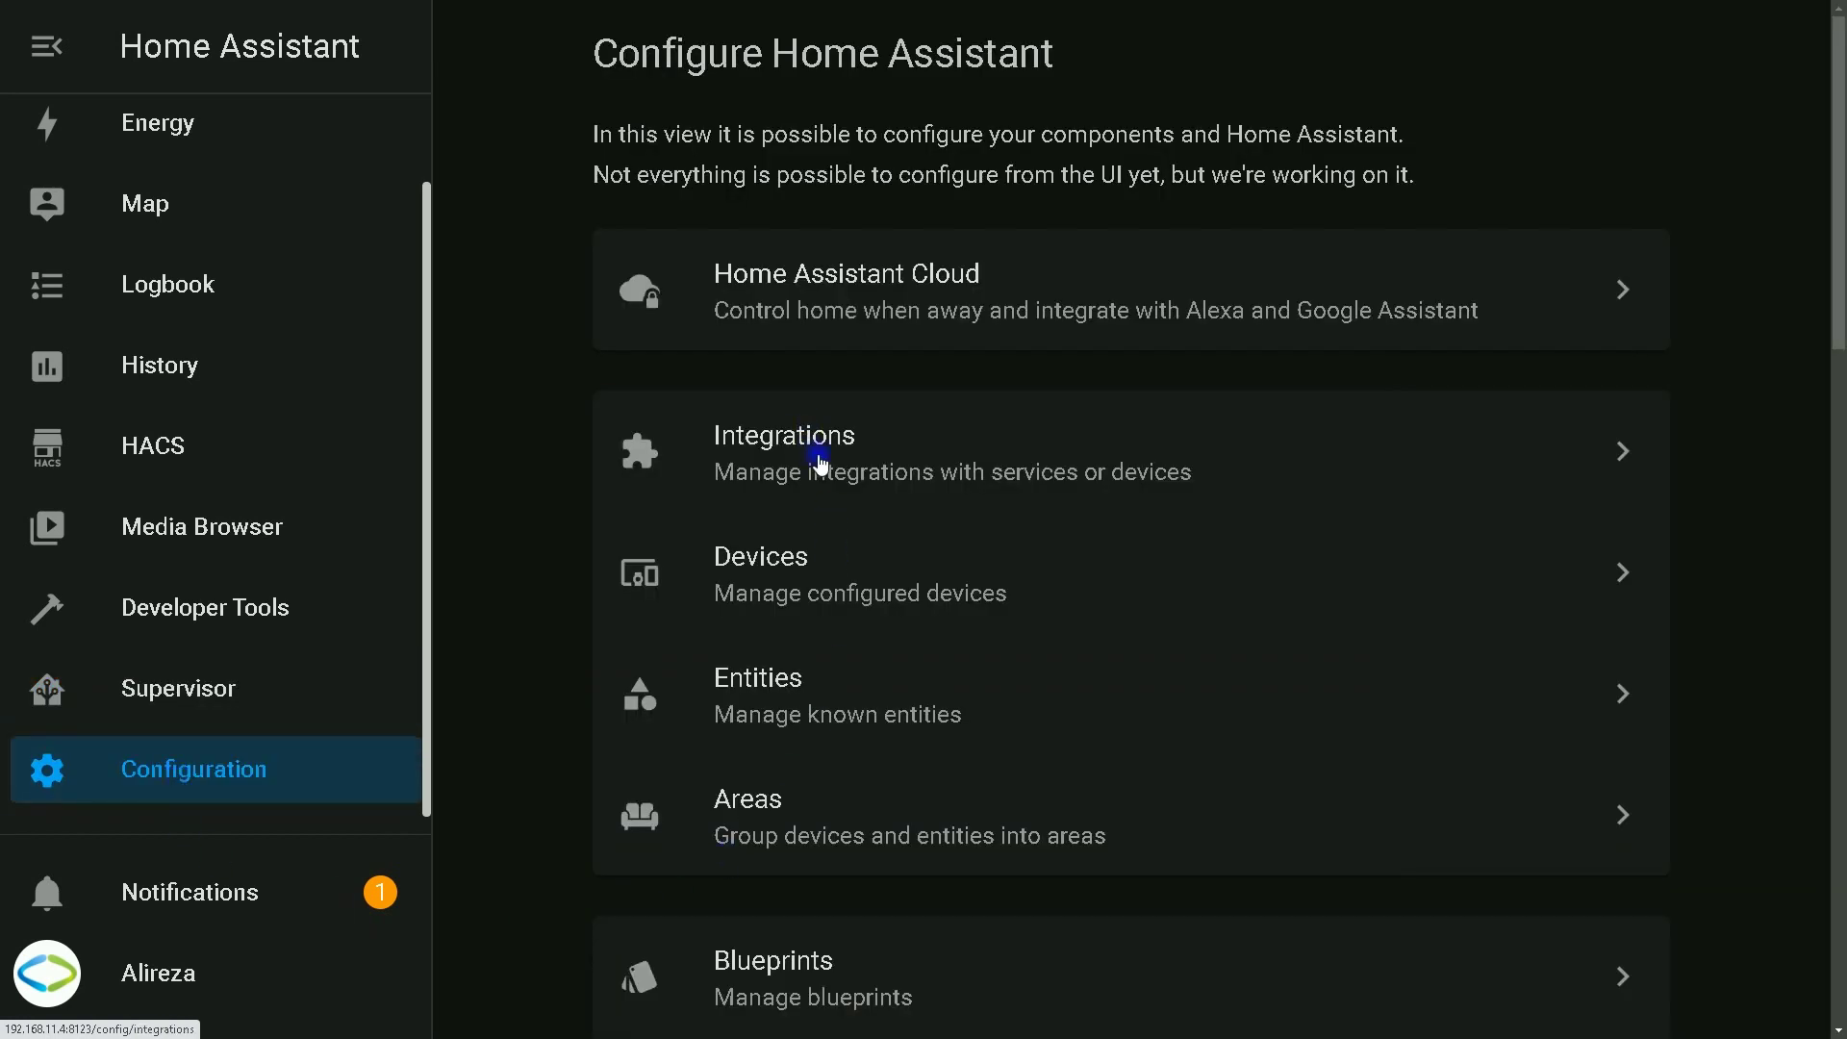
left_click(819, 465)
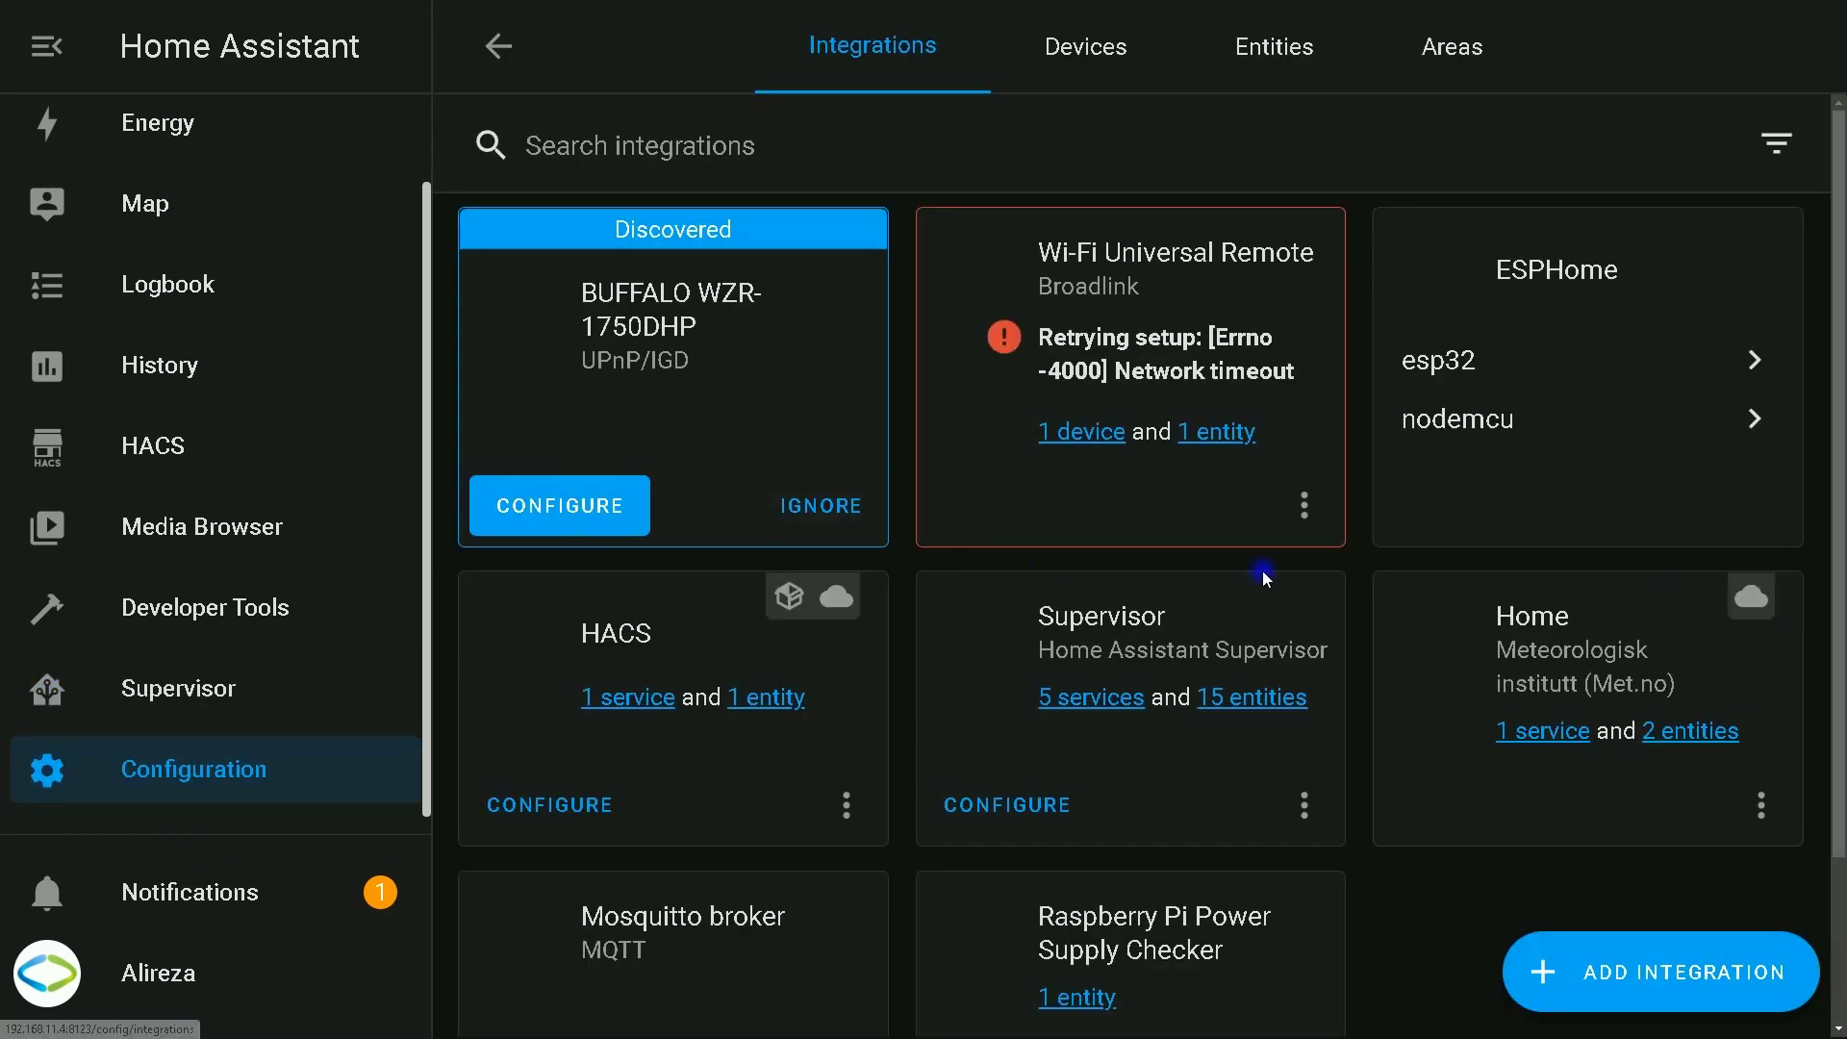
left_click(1429, 376)
left_click(1781, 510)
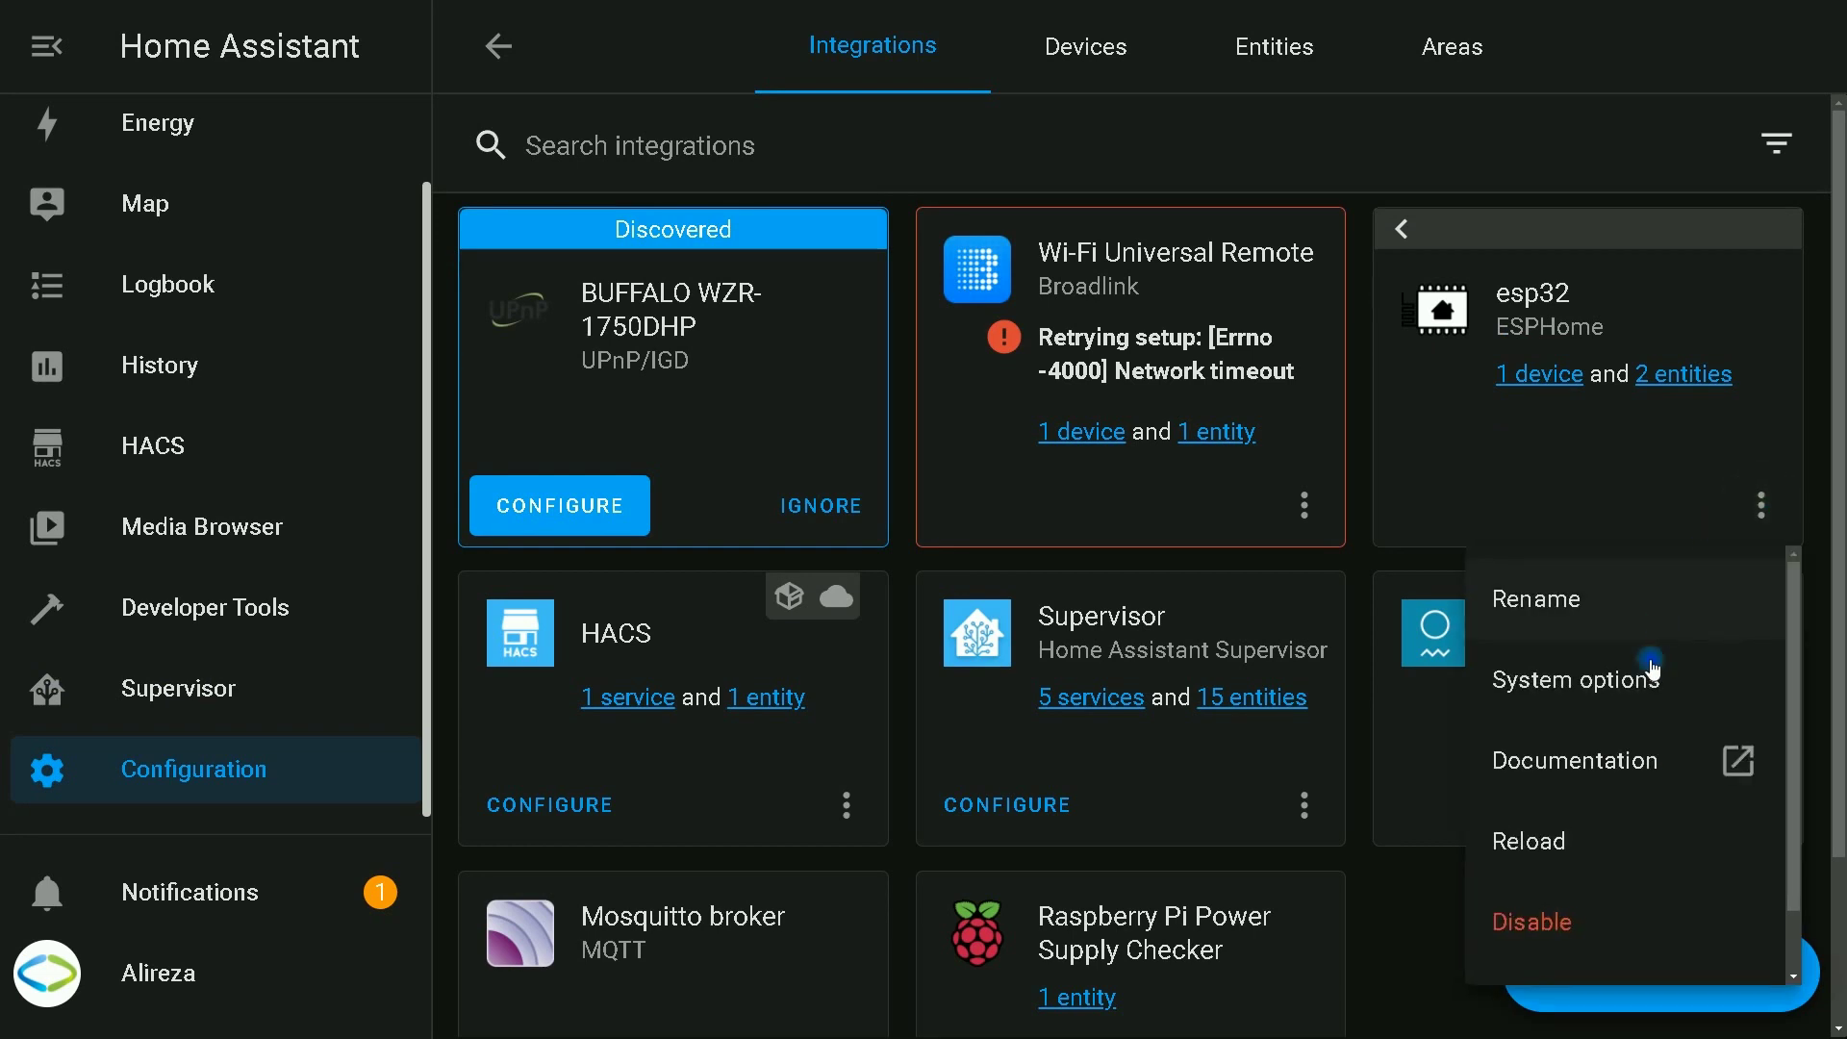
scroll(1617, 817, "down", 1)
left_click(1526, 933)
left_click(1203, 645)
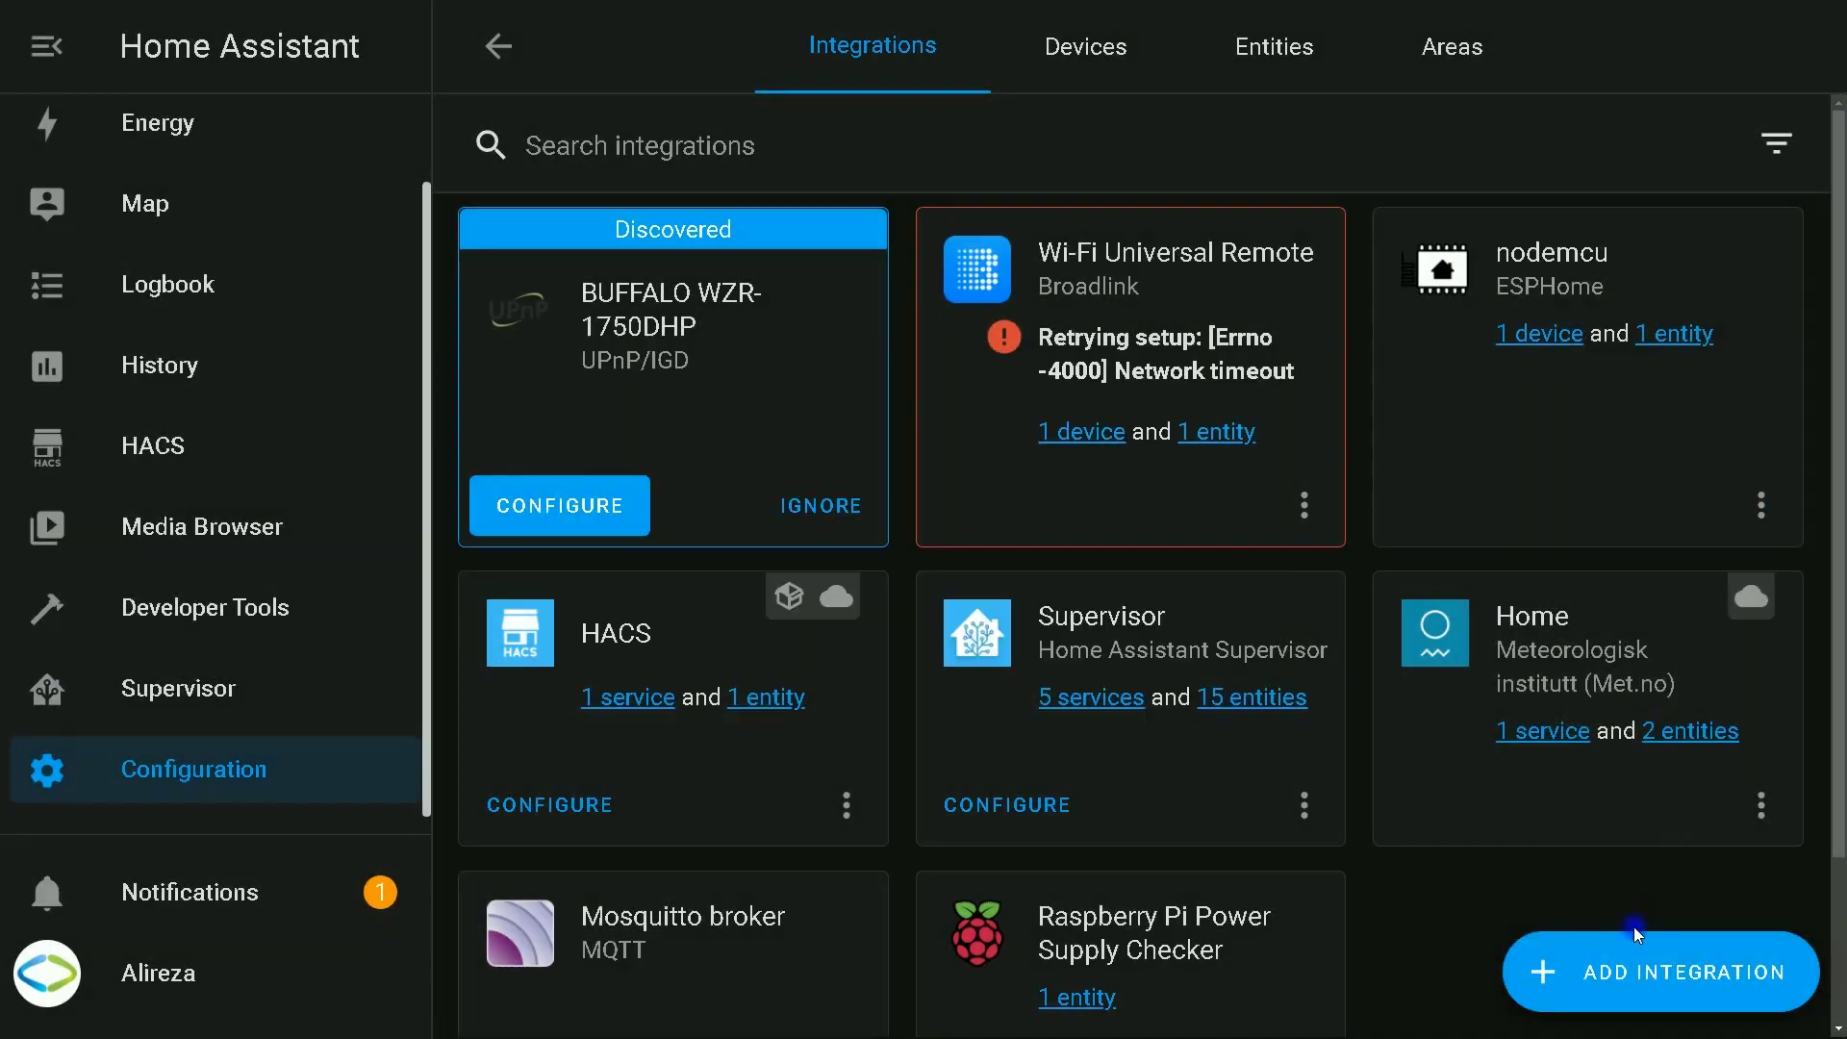
Step: Add a new ESPHome integration with host 192.168.11.8
left_click(1629, 966)
type("es")
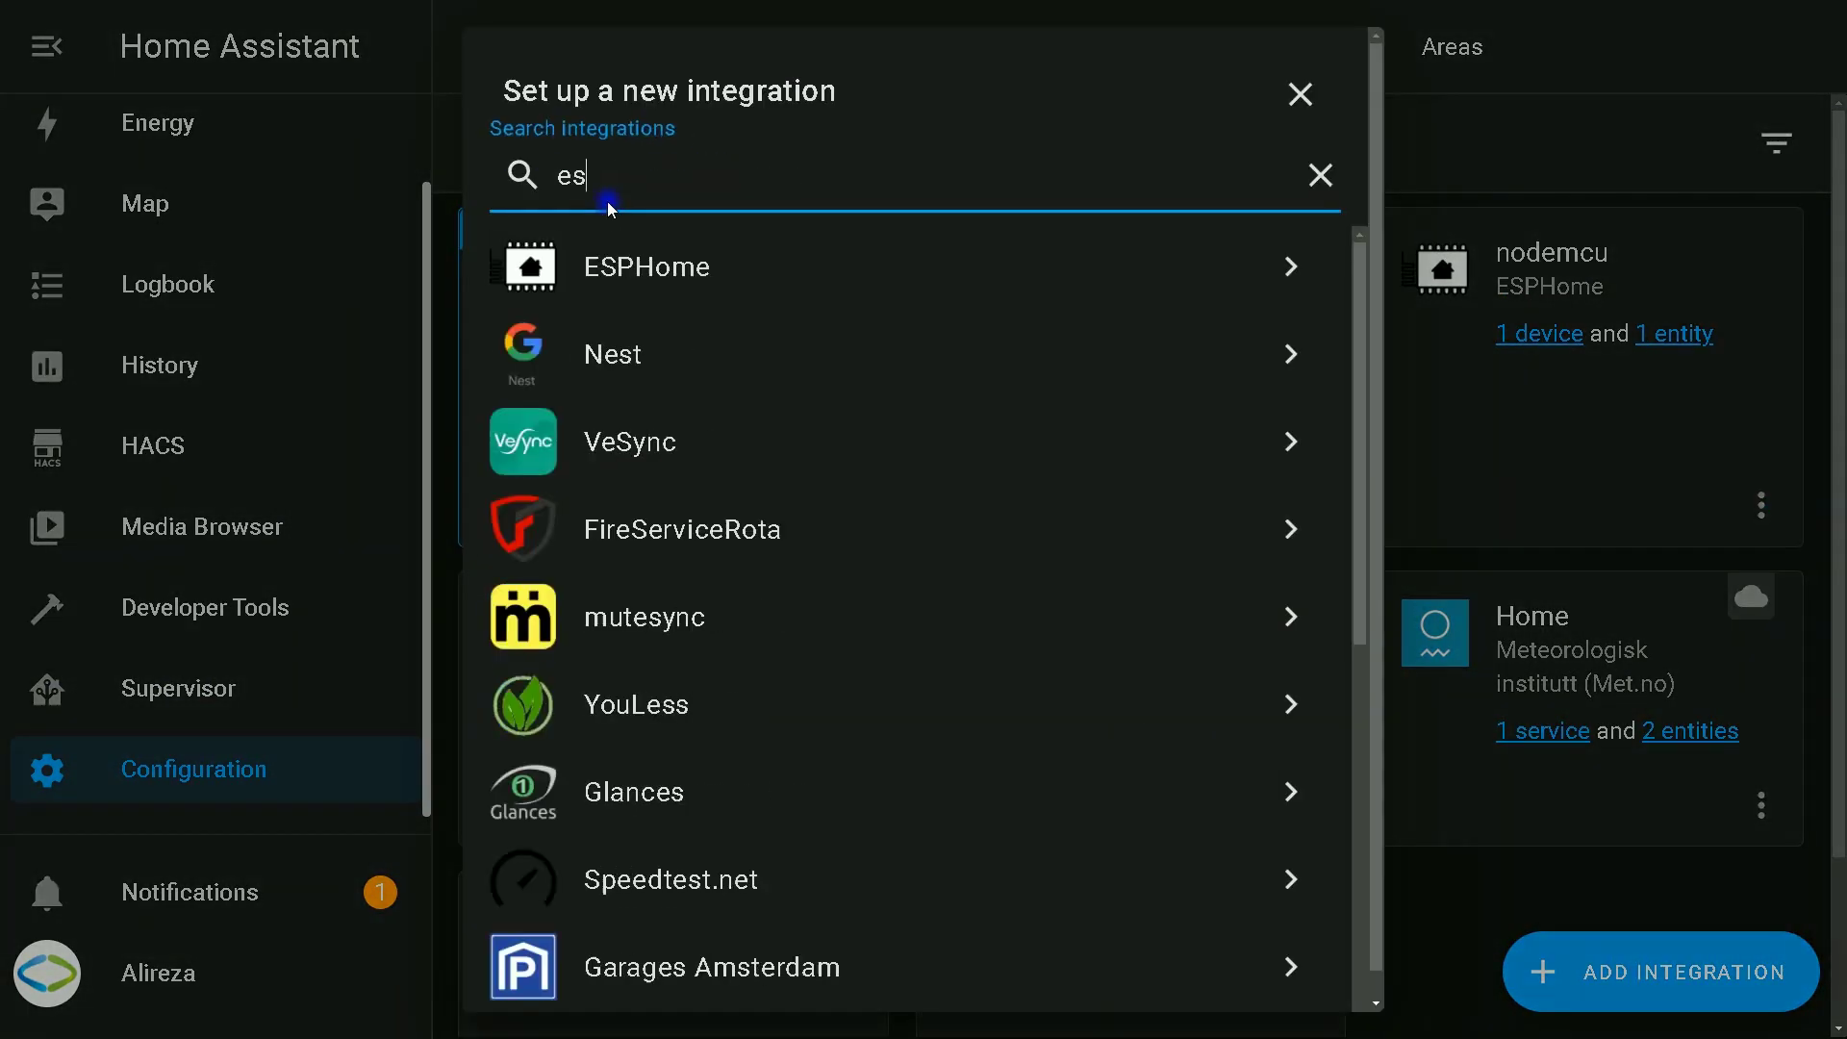
left_click(610, 277)
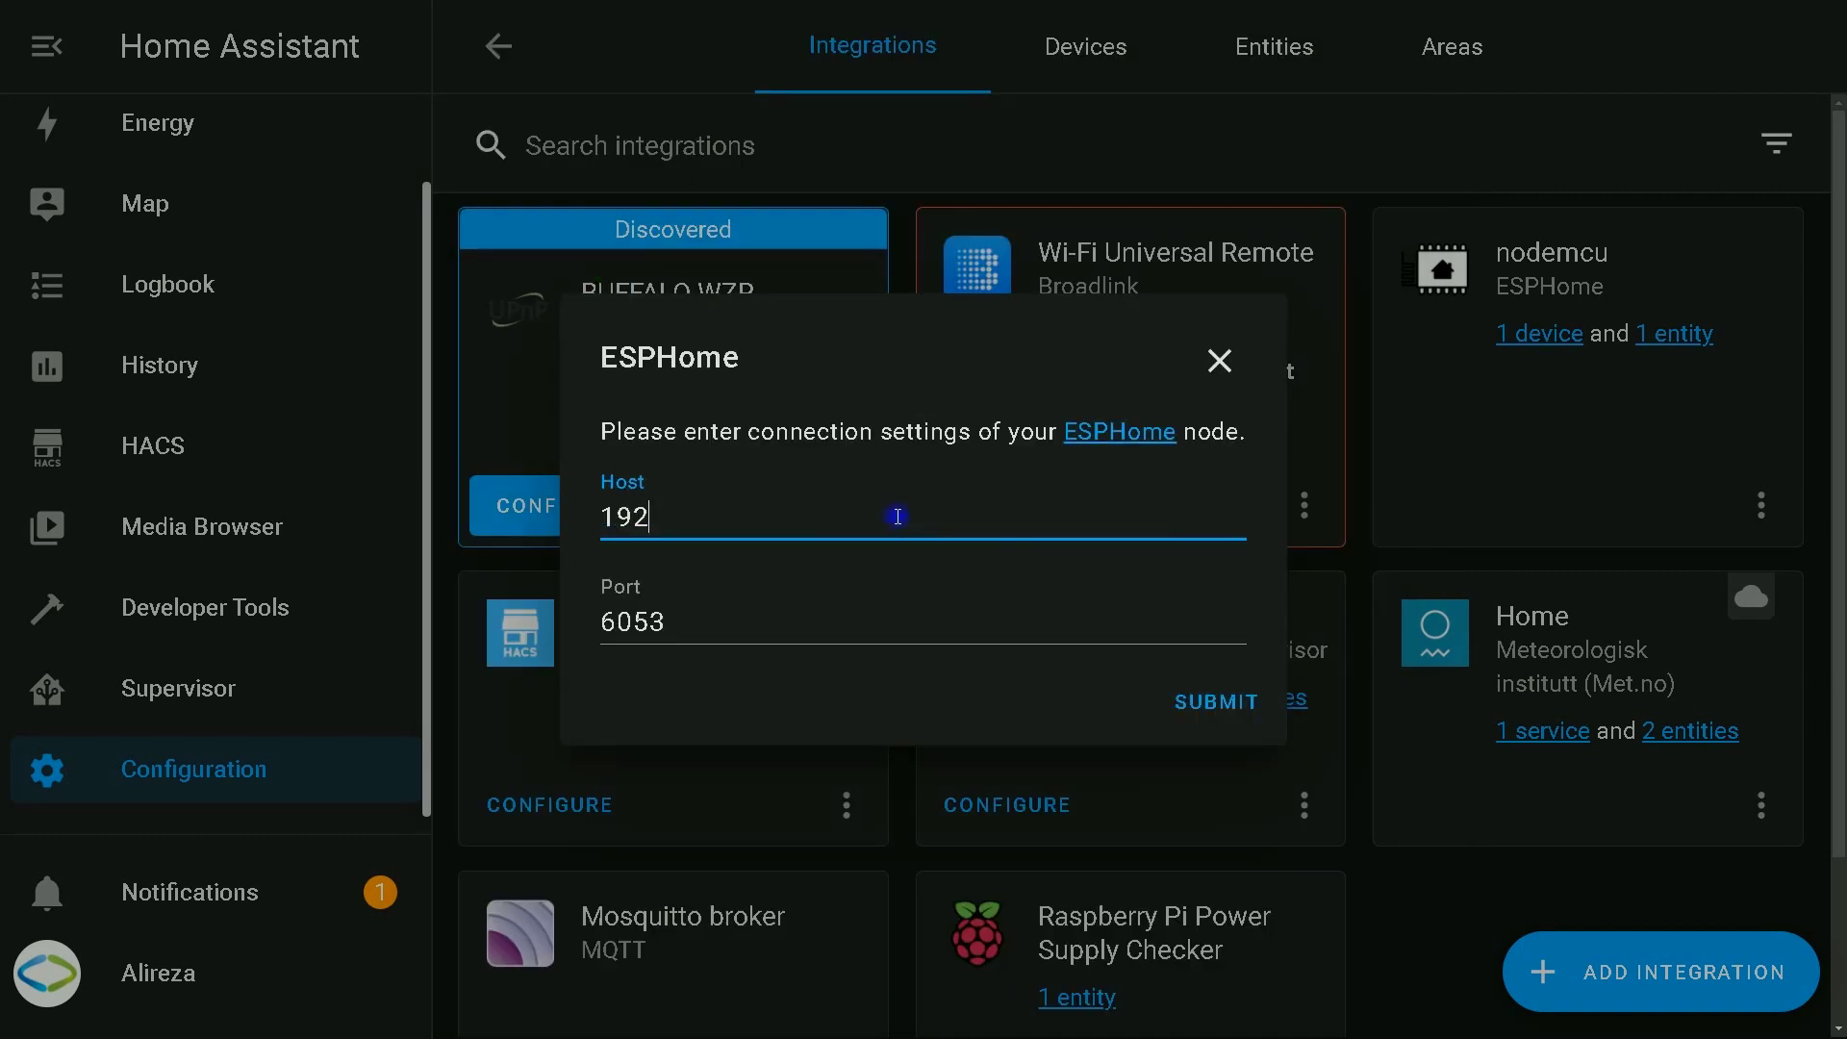
type("192.168.11.8")
key("Return")
left_click(1197, 736)
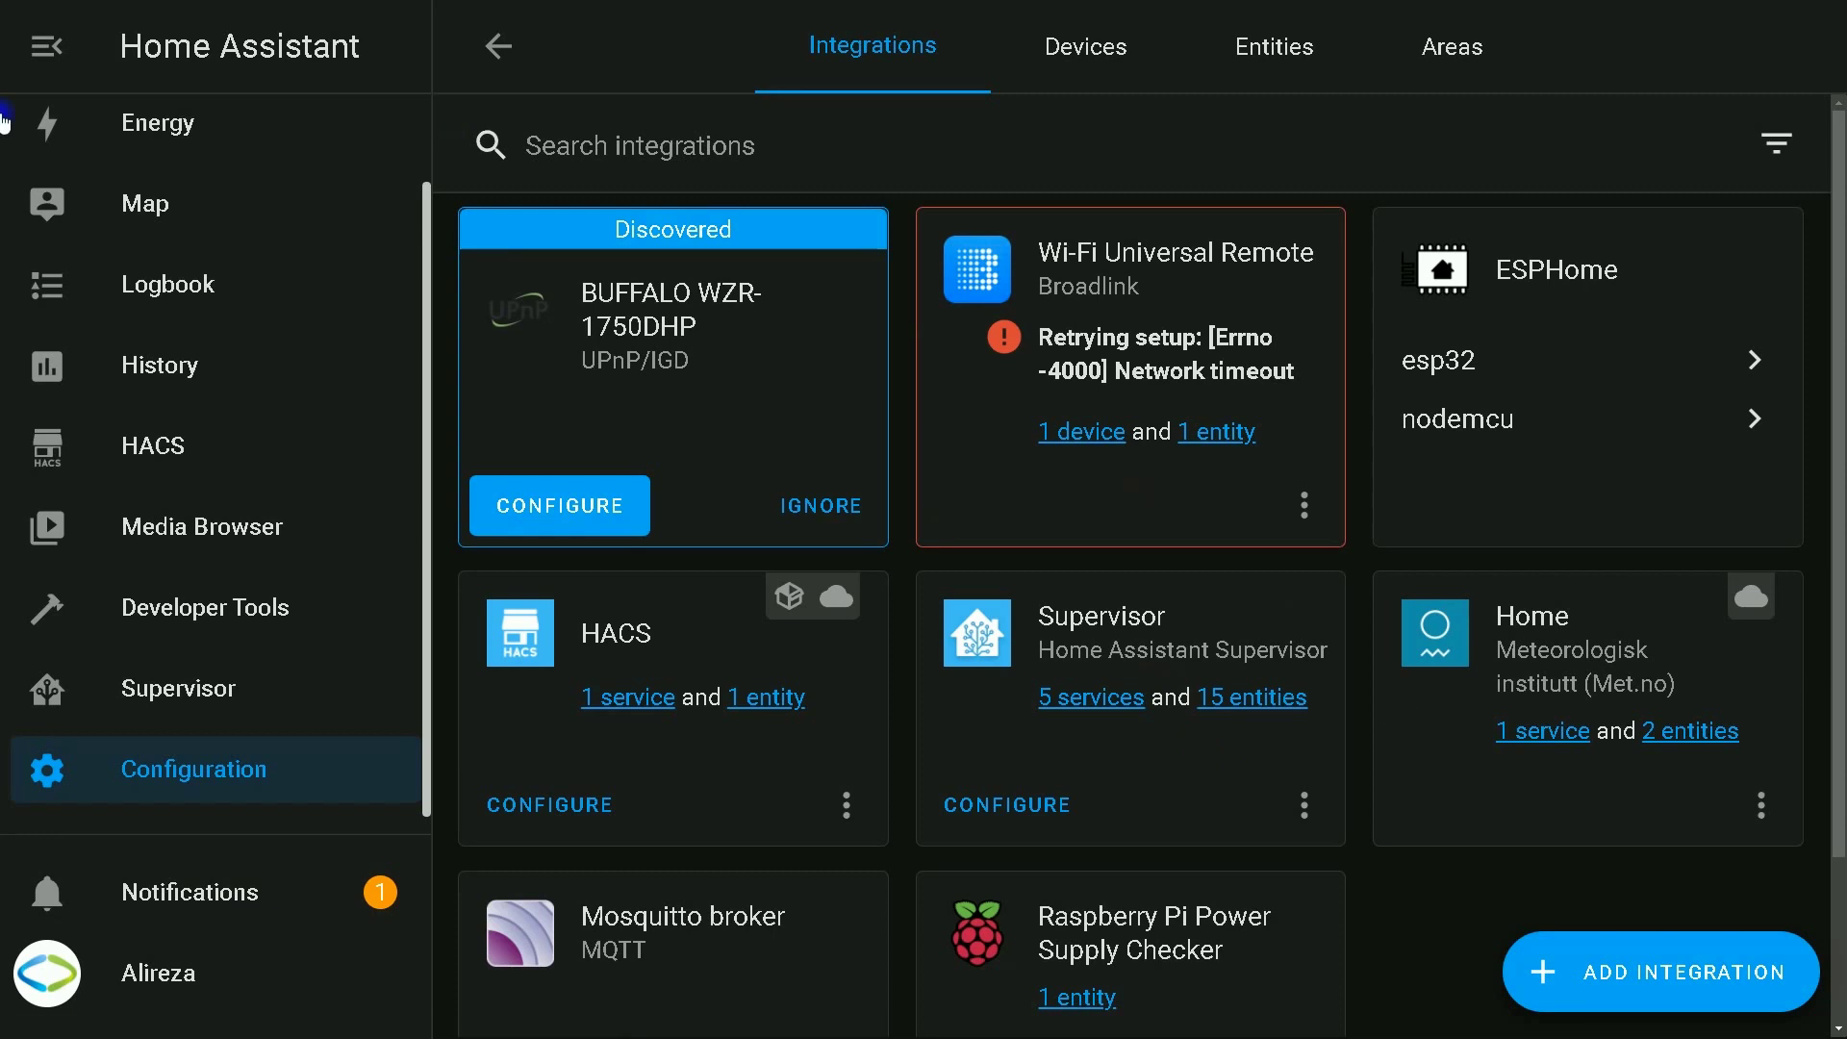
scroll(231, 487, "up", 1)
Step: Switch the Home dashboard Thermostat card to heat mode and lower its target to 19.5 °C
left_click(169, 142)
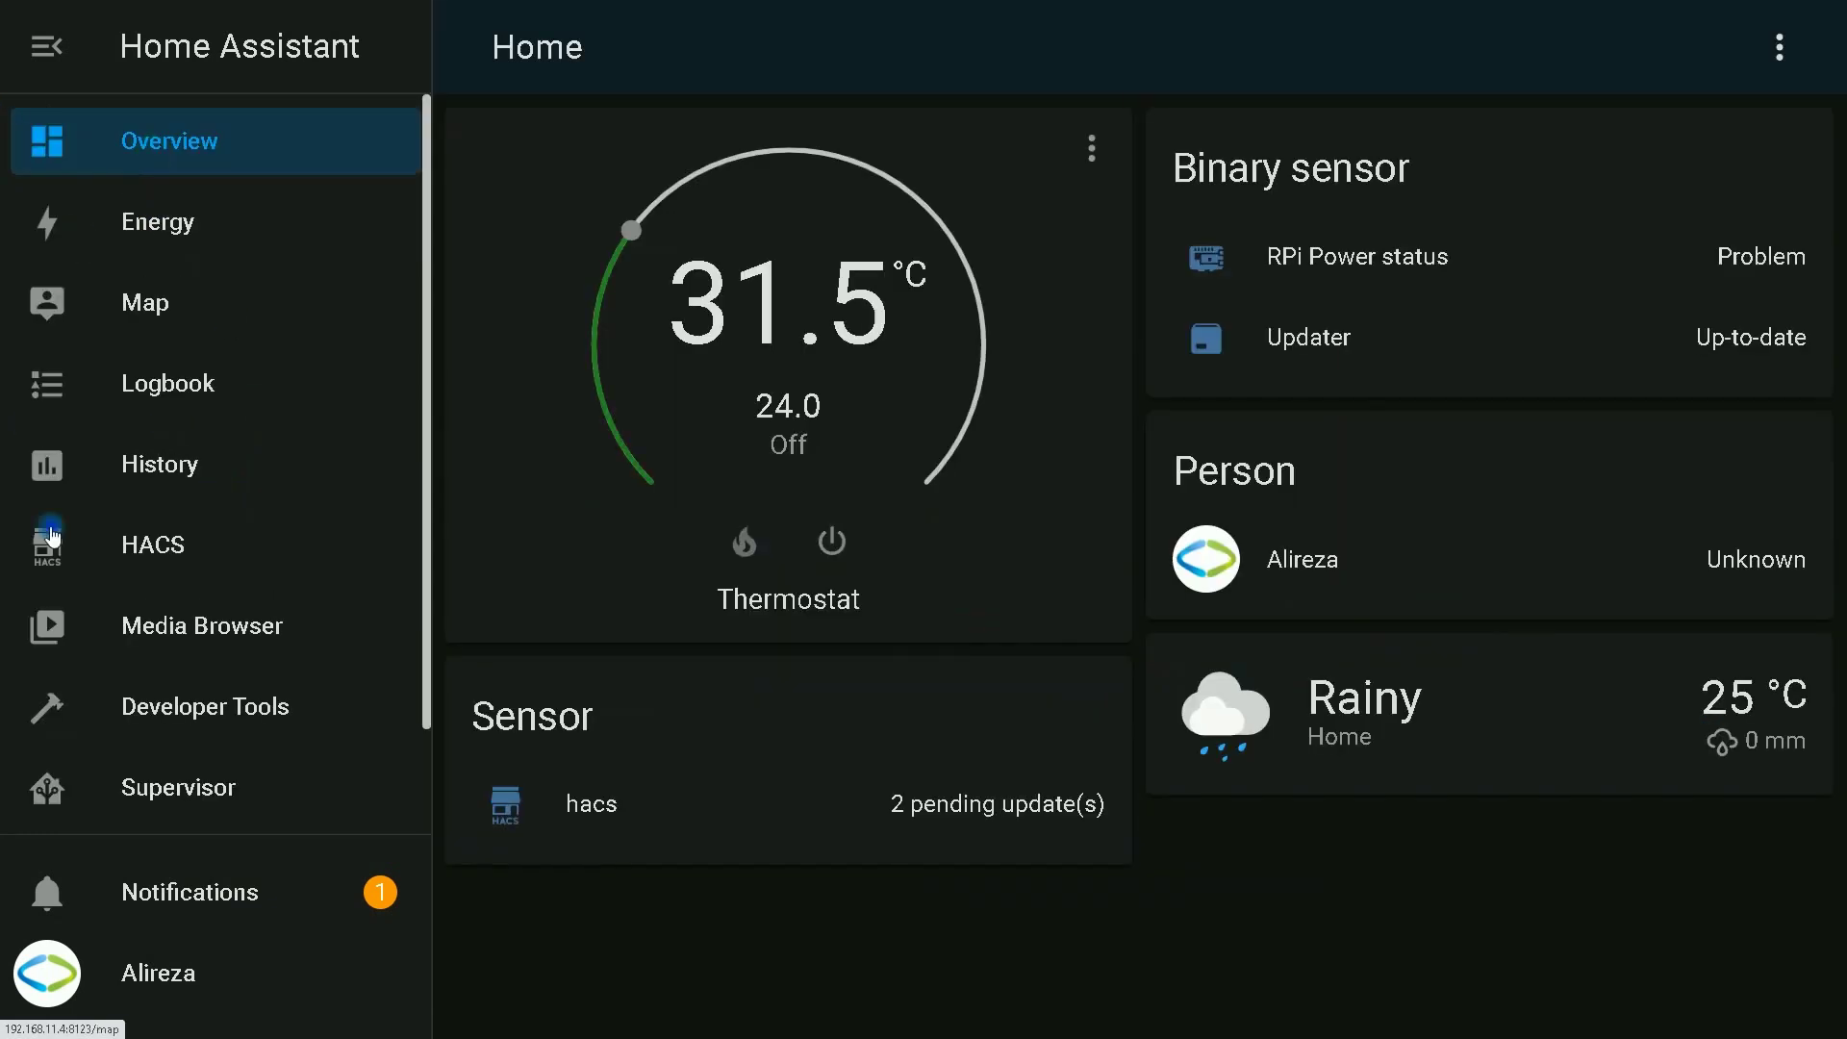
left_click(832, 541)
left_click(748, 563)
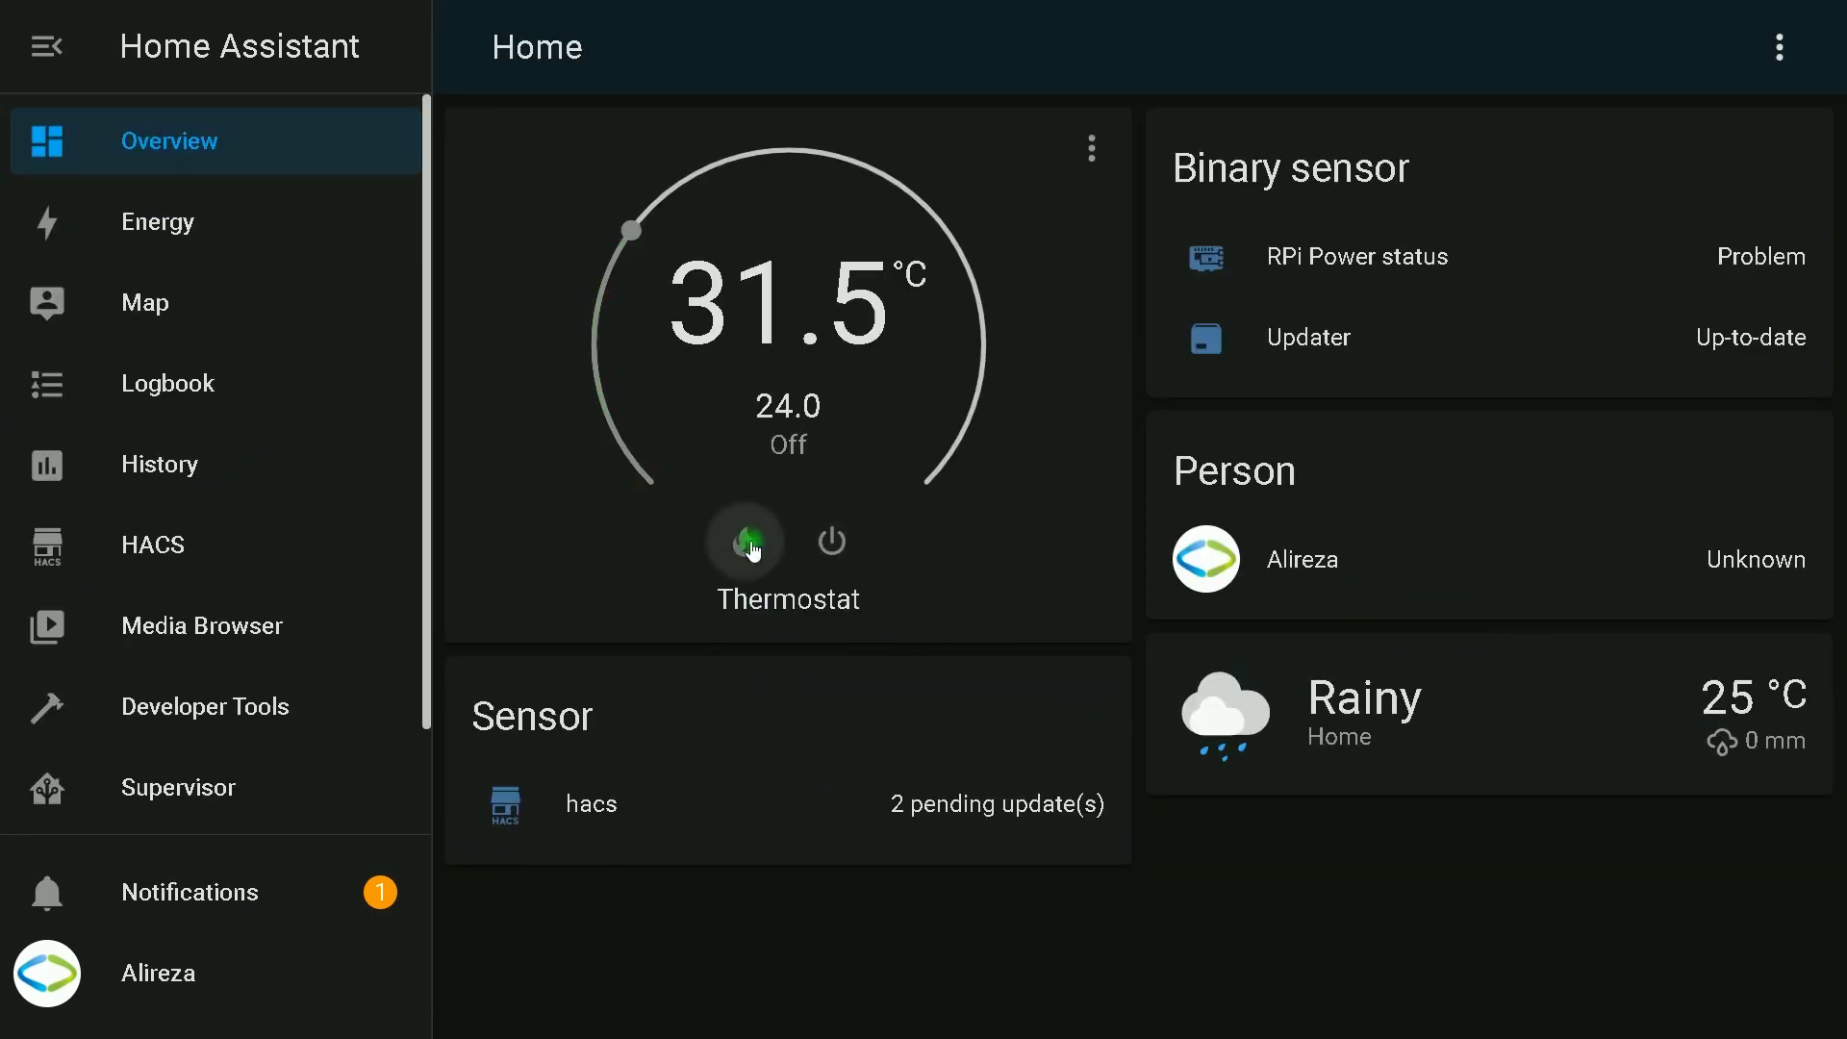
left_click_drag(635, 227, 606, 283)
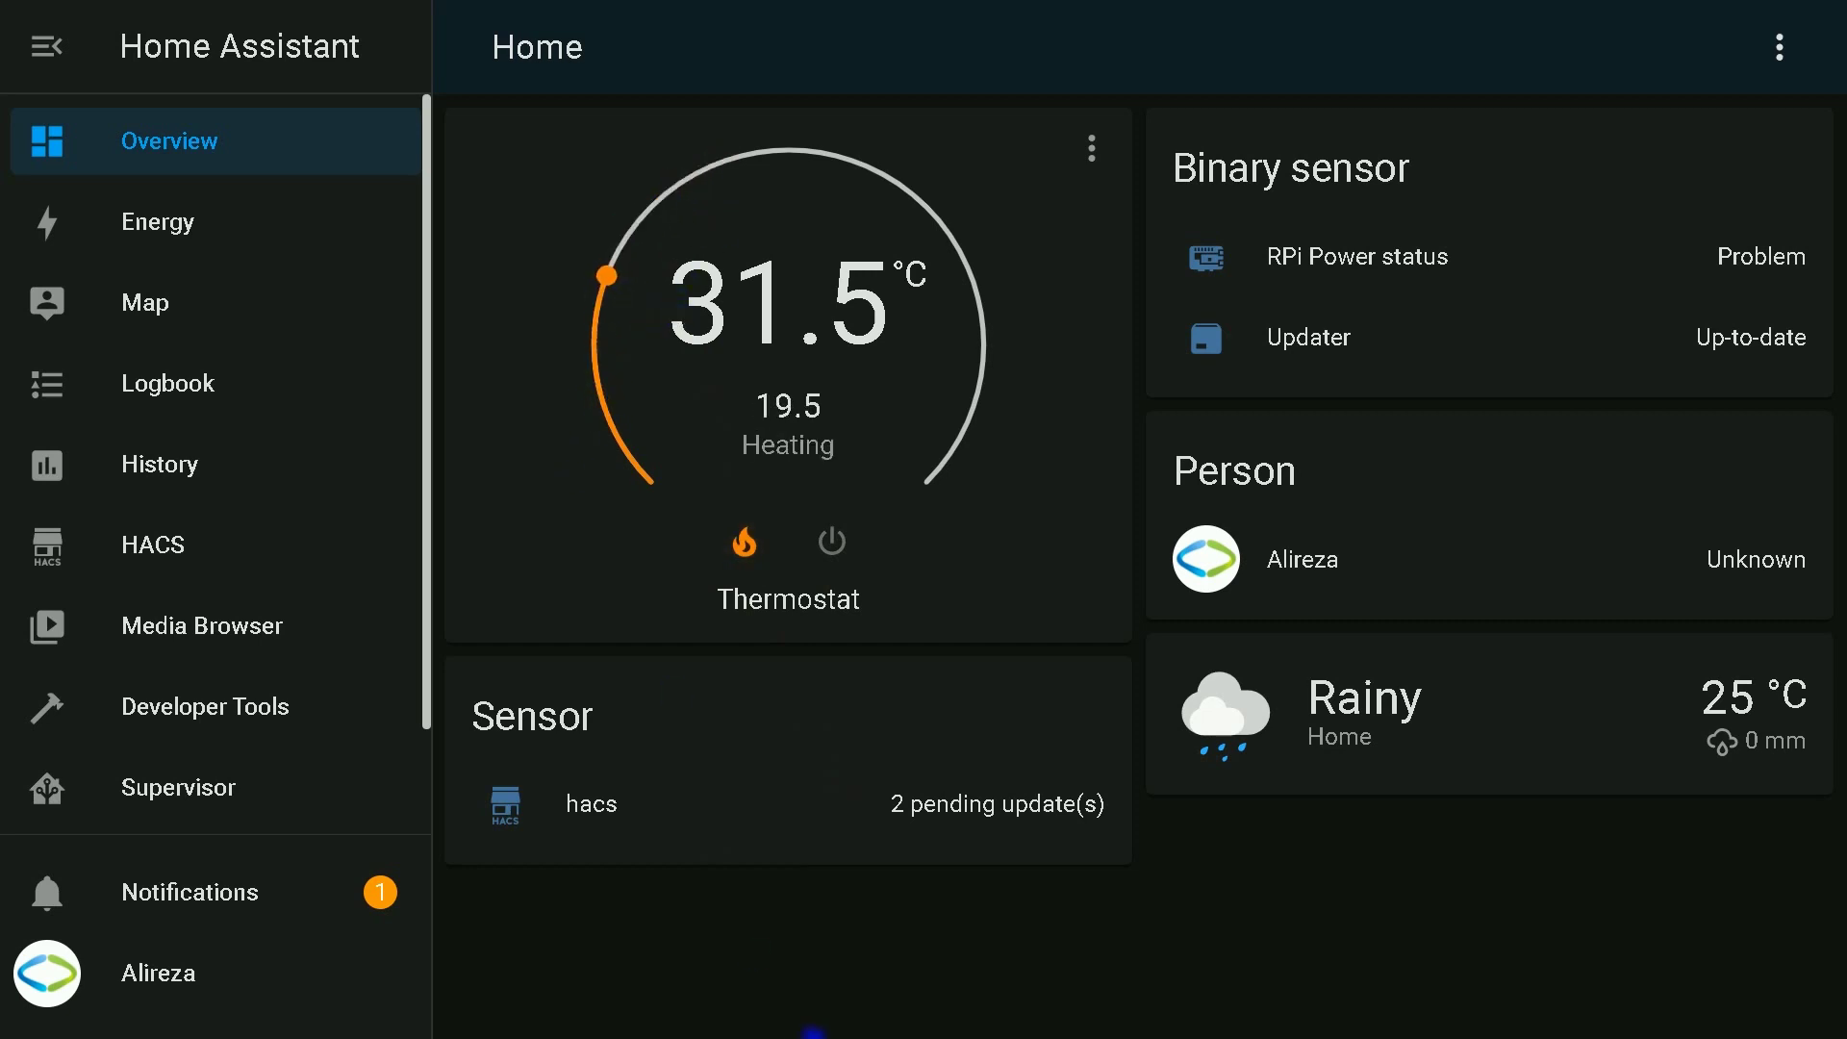